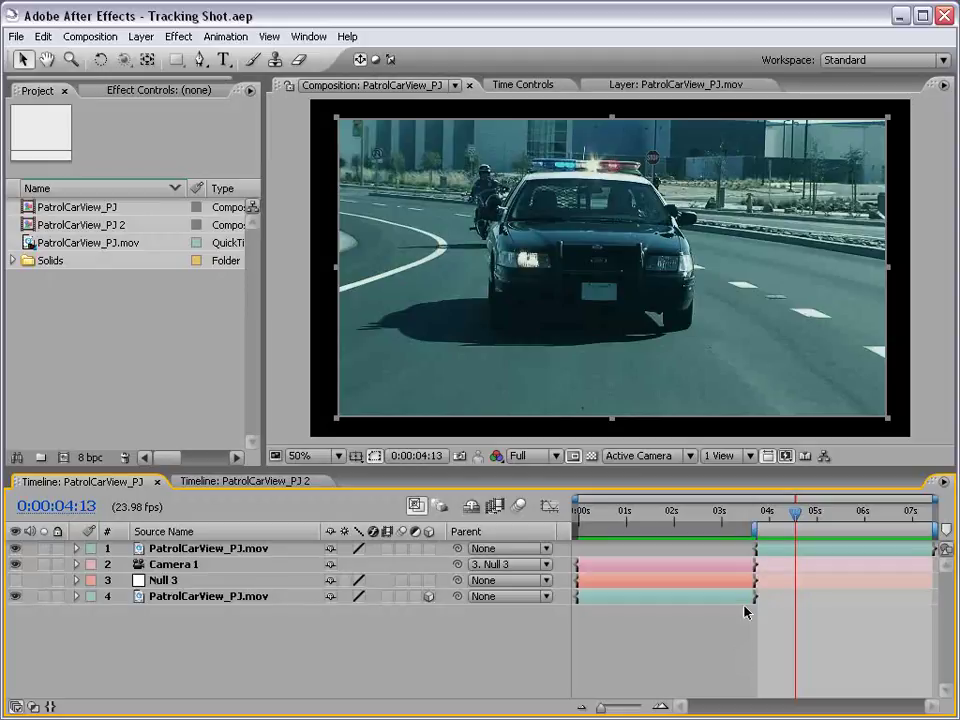
- Preview the composition, then restrict the work area to 0–4 seconds and preview that range
key(KP_0)
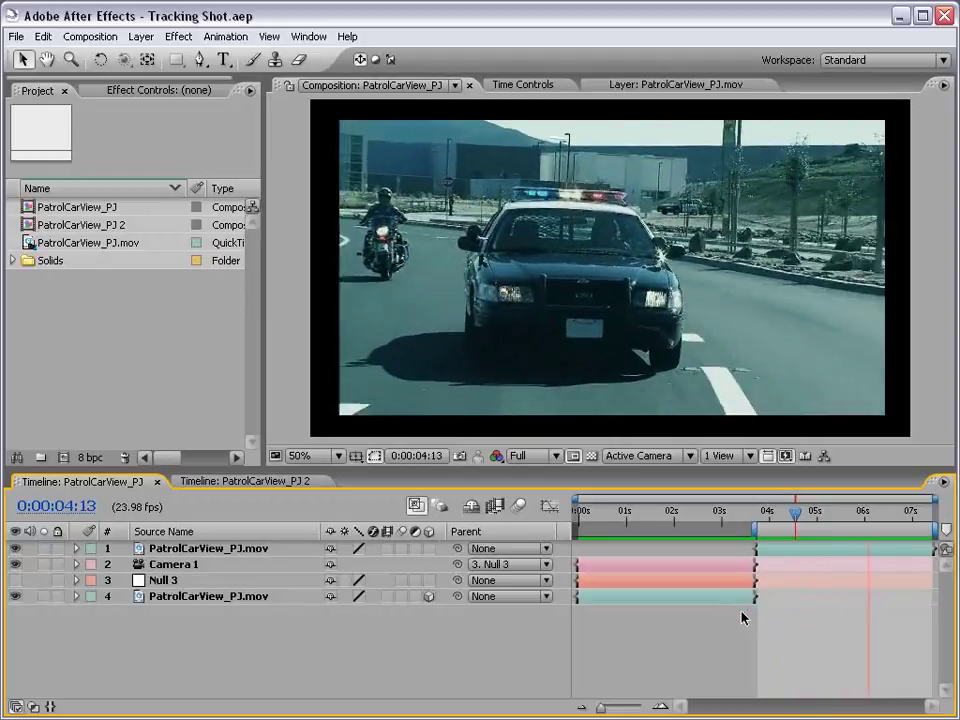
key(space)
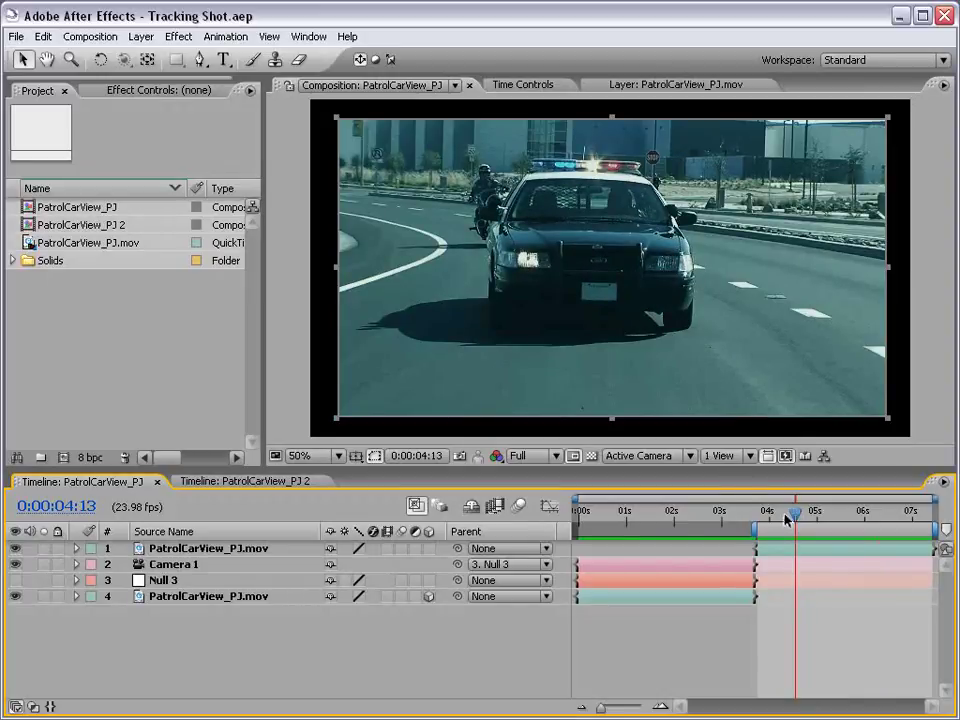
drag(785, 527, 607, 527)
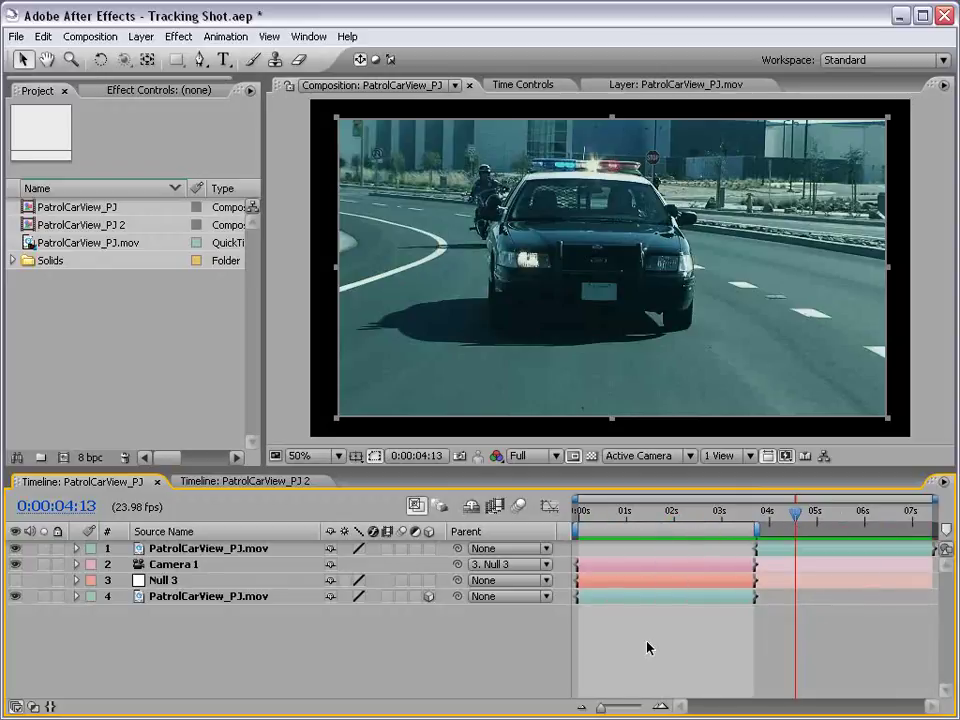
key(KP_0)
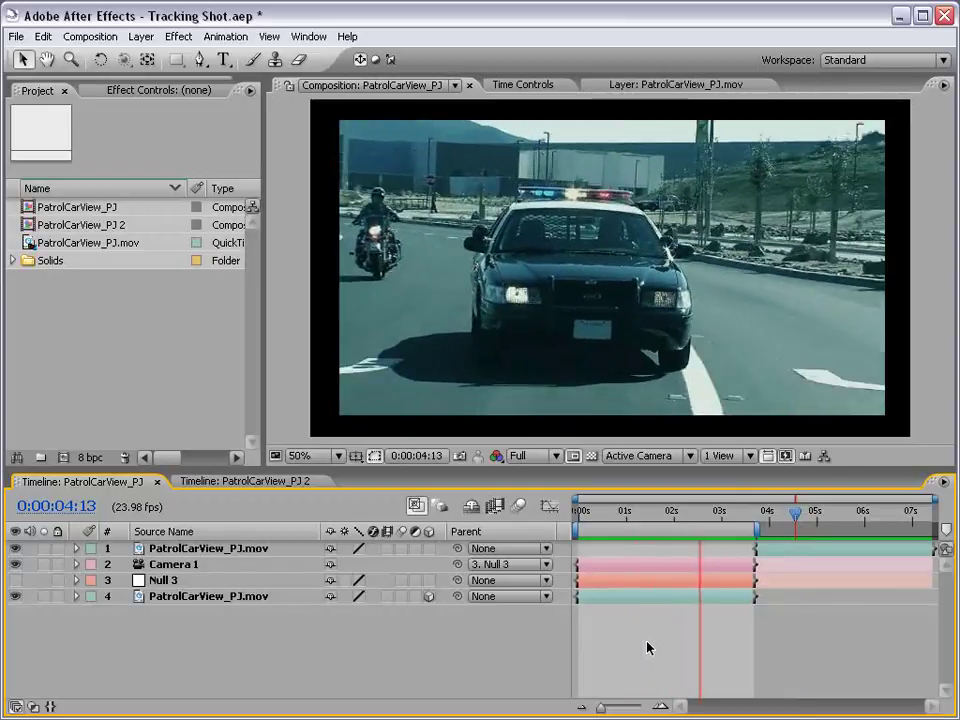
key(space)
- Scrub through the shot from the start to frame 0:00:04:18
click(581, 516)
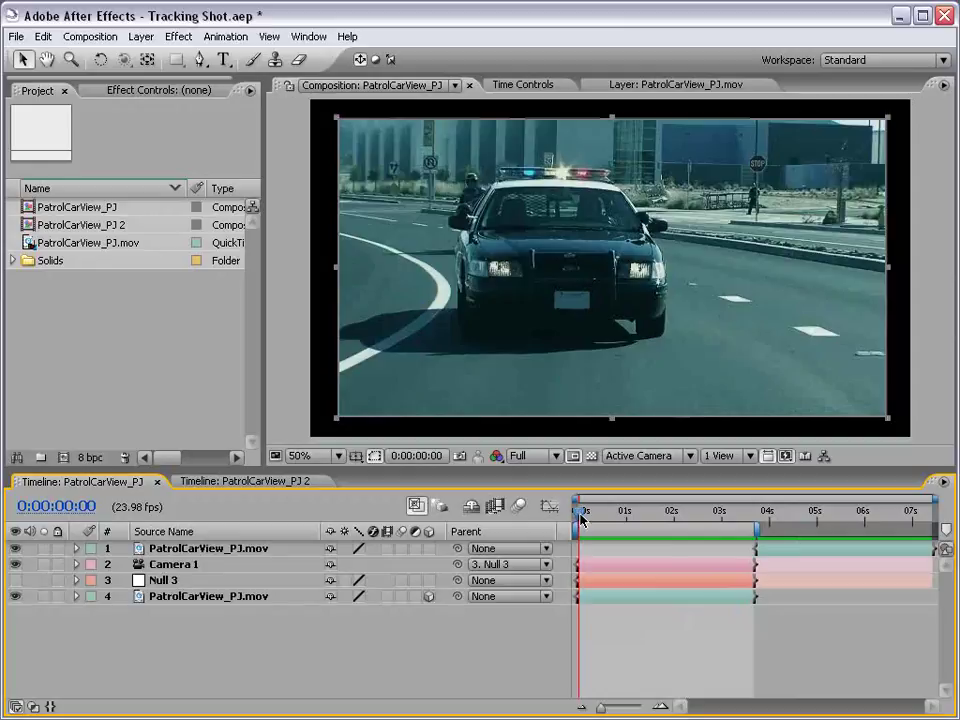
drag(581, 516, 660, 518)
click(771, 512)
drag(771, 512, 805, 512)
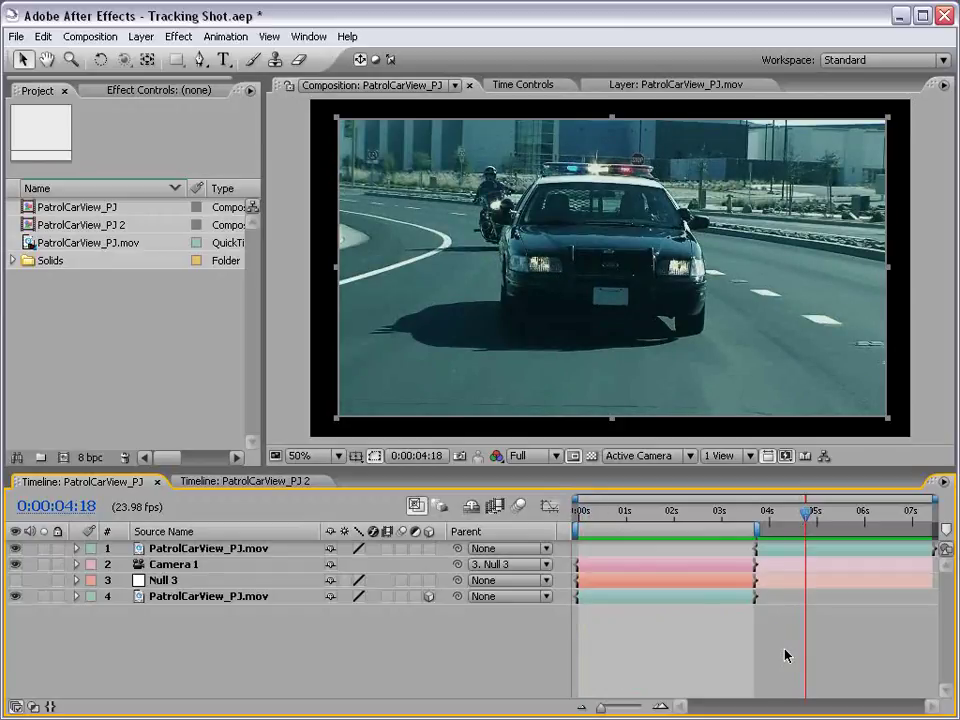
- Create the PatrolCarView_PJ 3 composition from PatrolCarView_PJ.mov and start a Stabilize Motion track
click(55, 320)
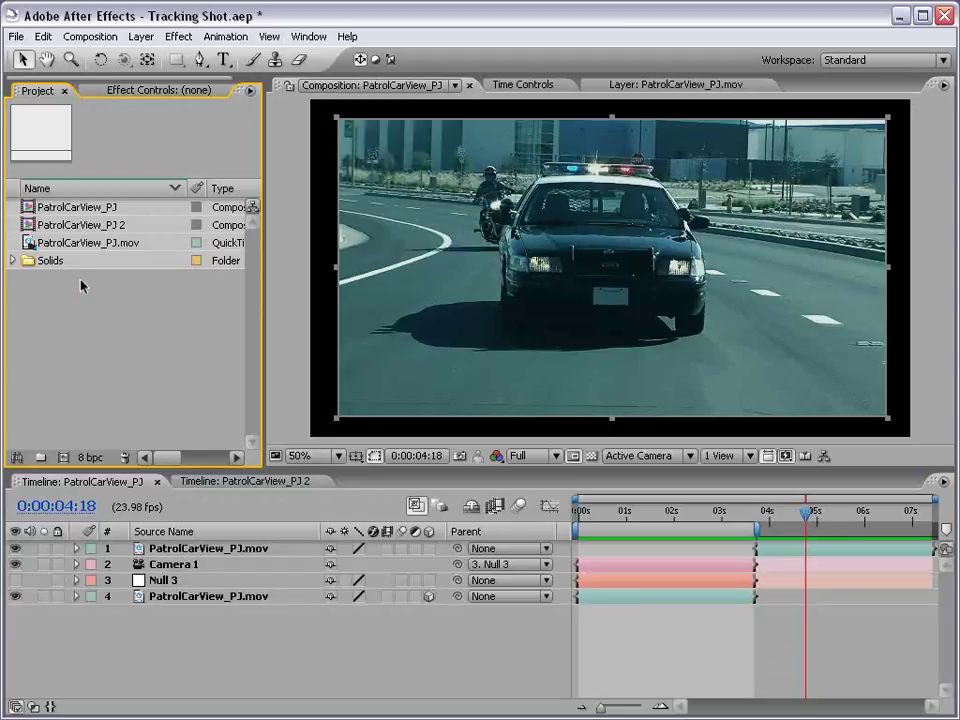
click(64, 243)
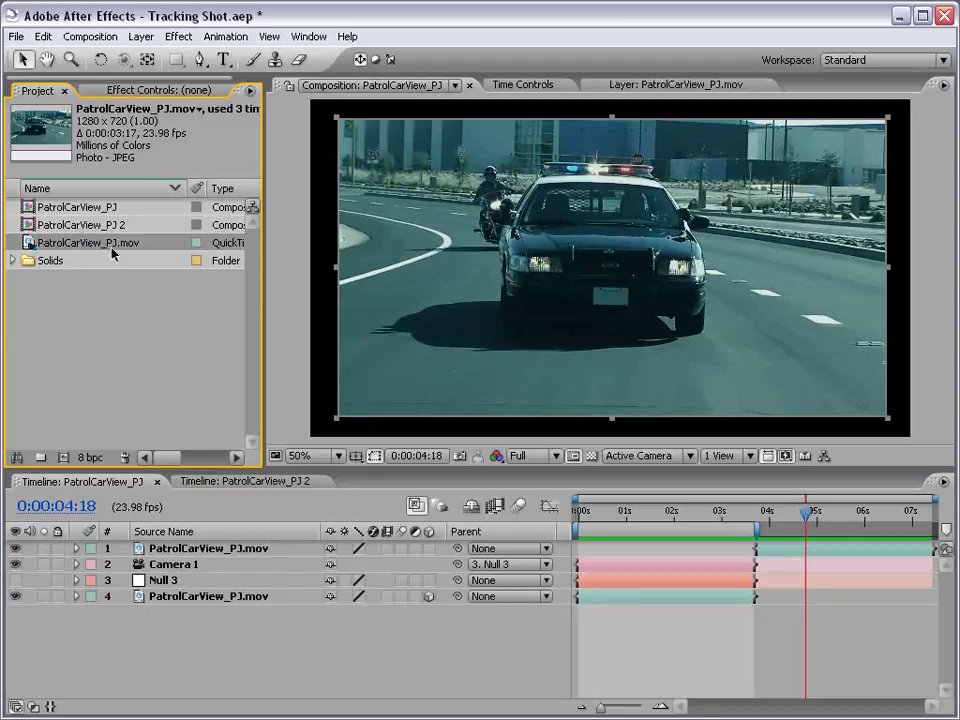
drag(111, 247, 65, 459)
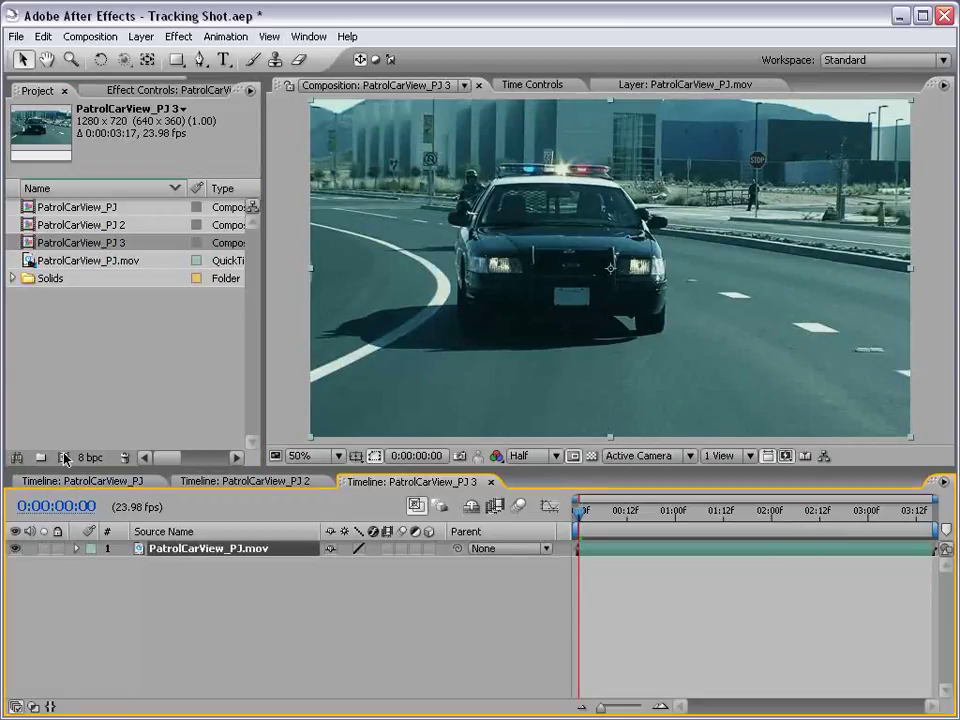
click(309, 36)
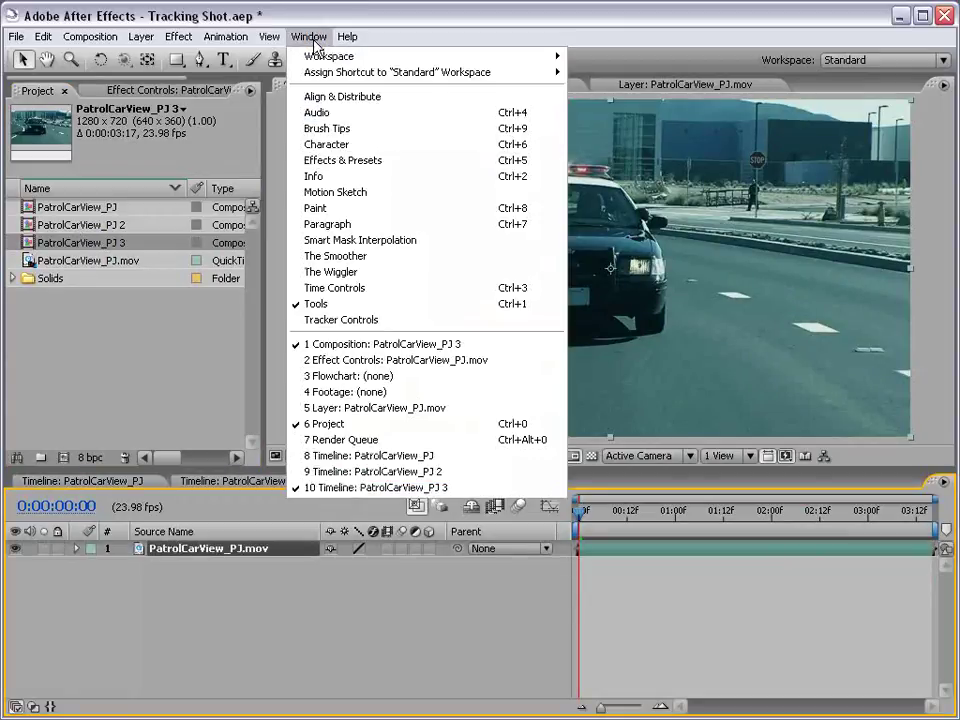
click(345, 321)
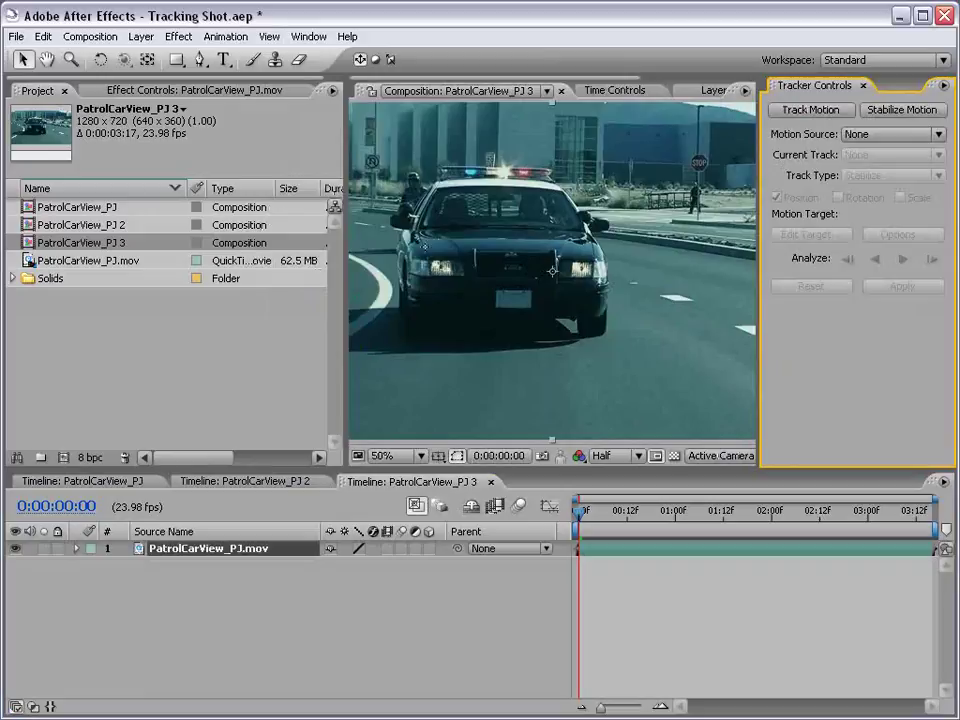
click(900, 116)
- Zoom to 200% and size Track Point 1's feature and search boxes on the car's front
key(.)
drag(581, 274, 570, 233)
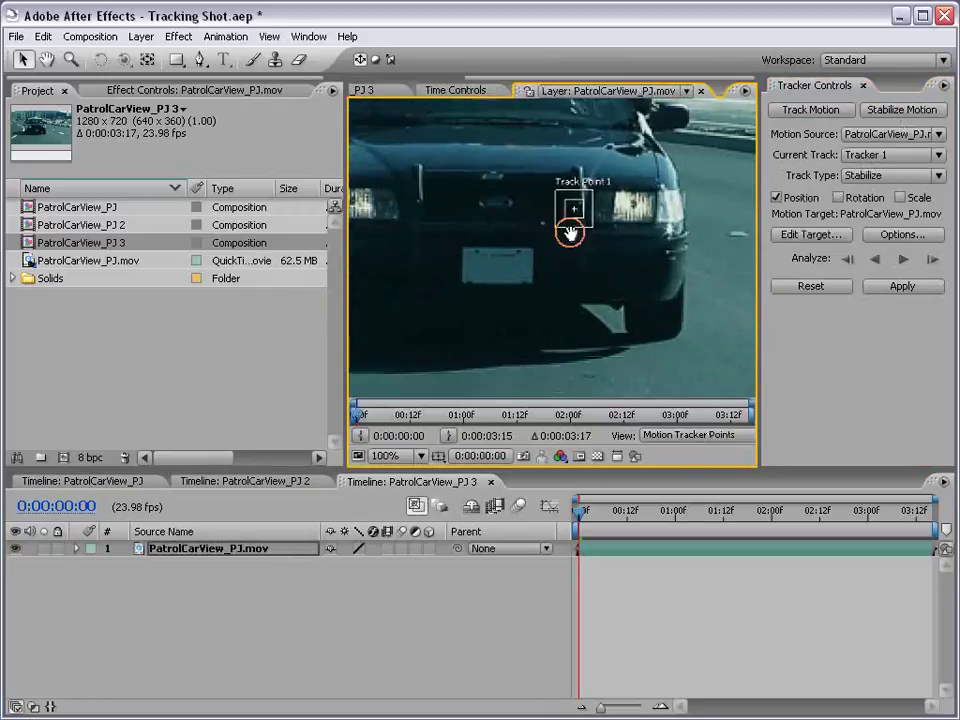
key(.)
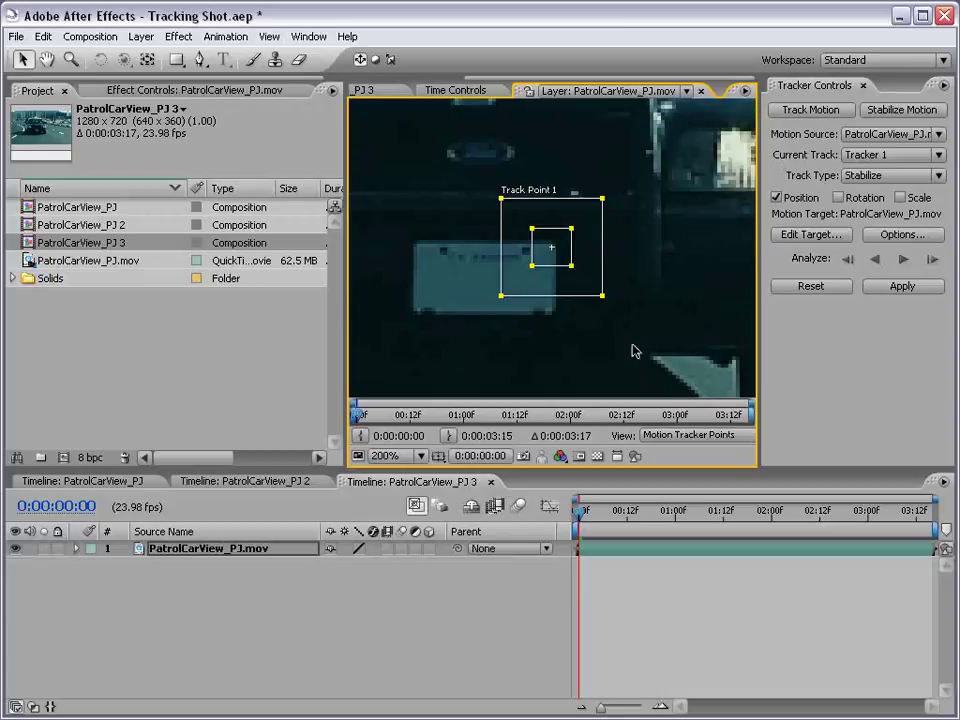
drag(571, 265, 567, 262)
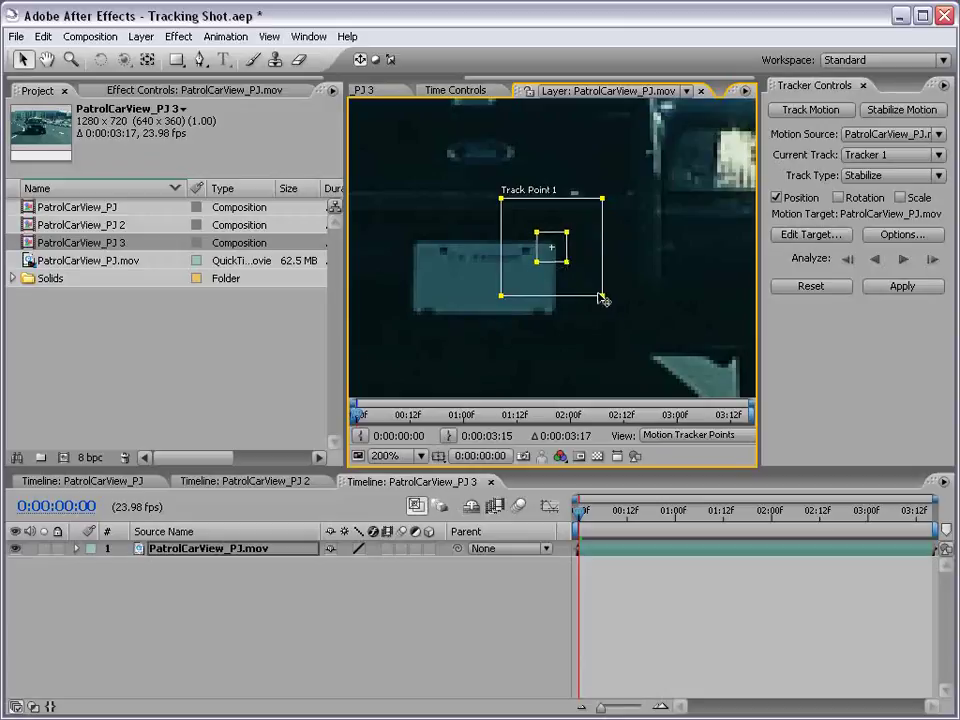
drag(603, 296, 647, 360)
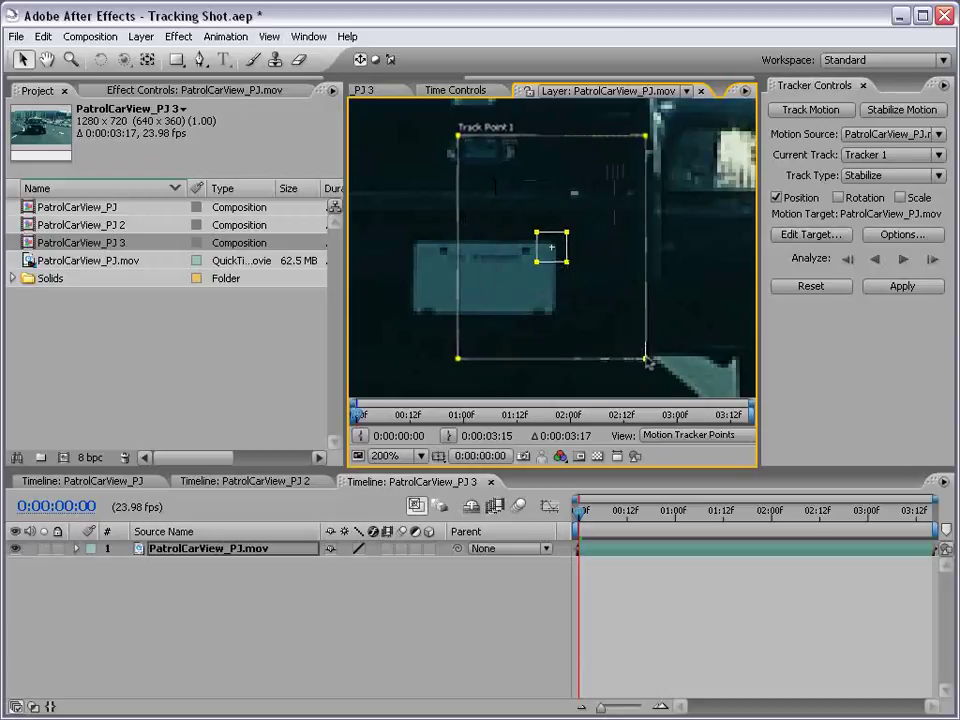
key(comma)
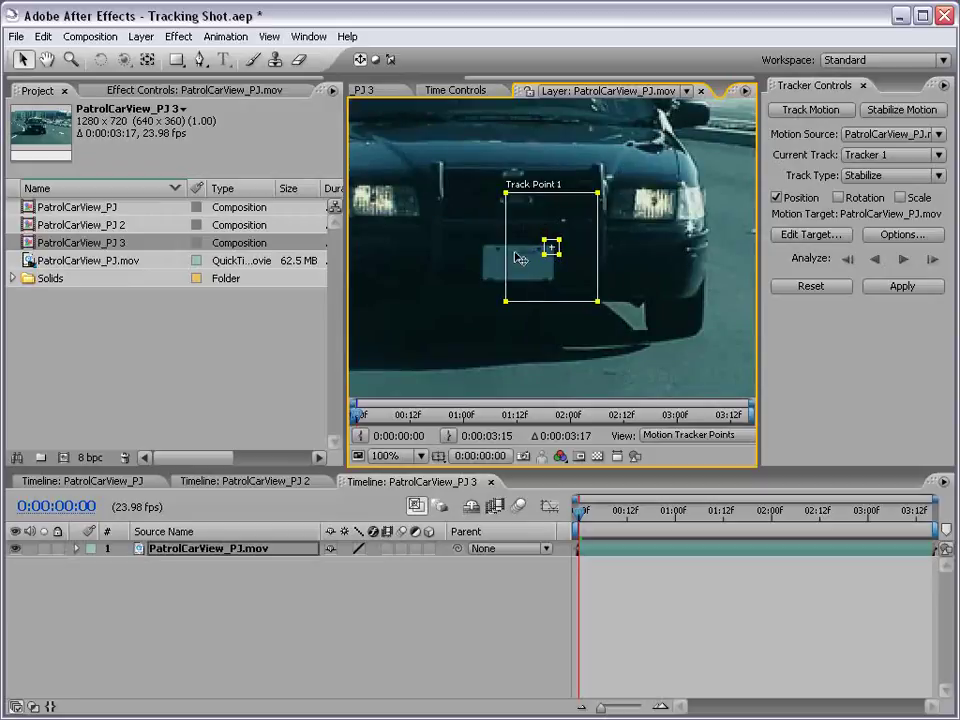
- Analyze the track forward without rotation and apply it to the footage in X and Y
click(903, 260)
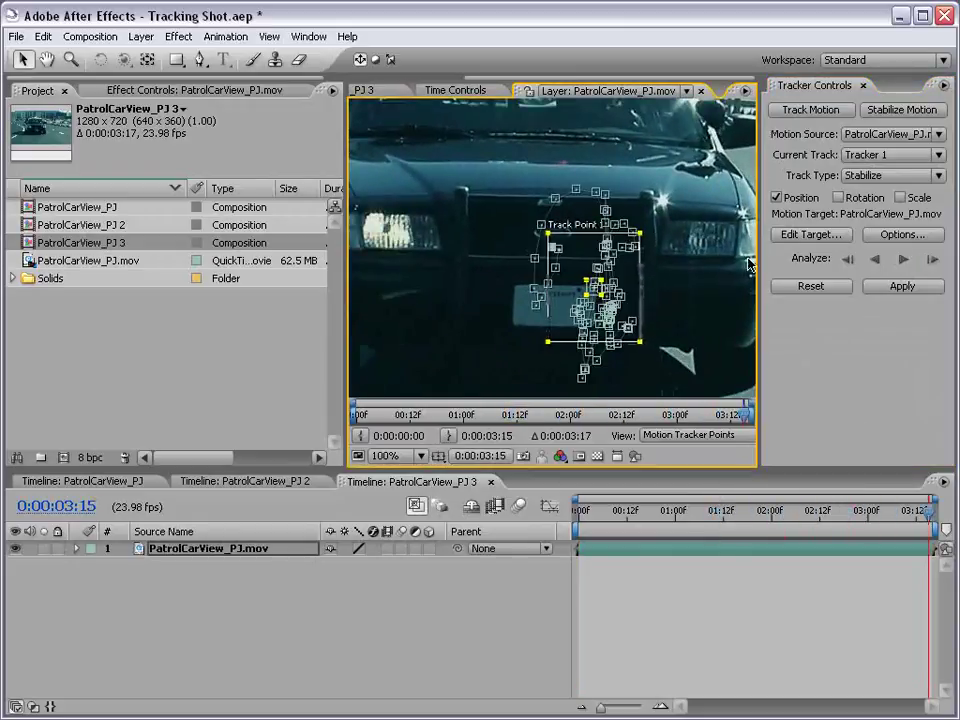
click(839, 198)
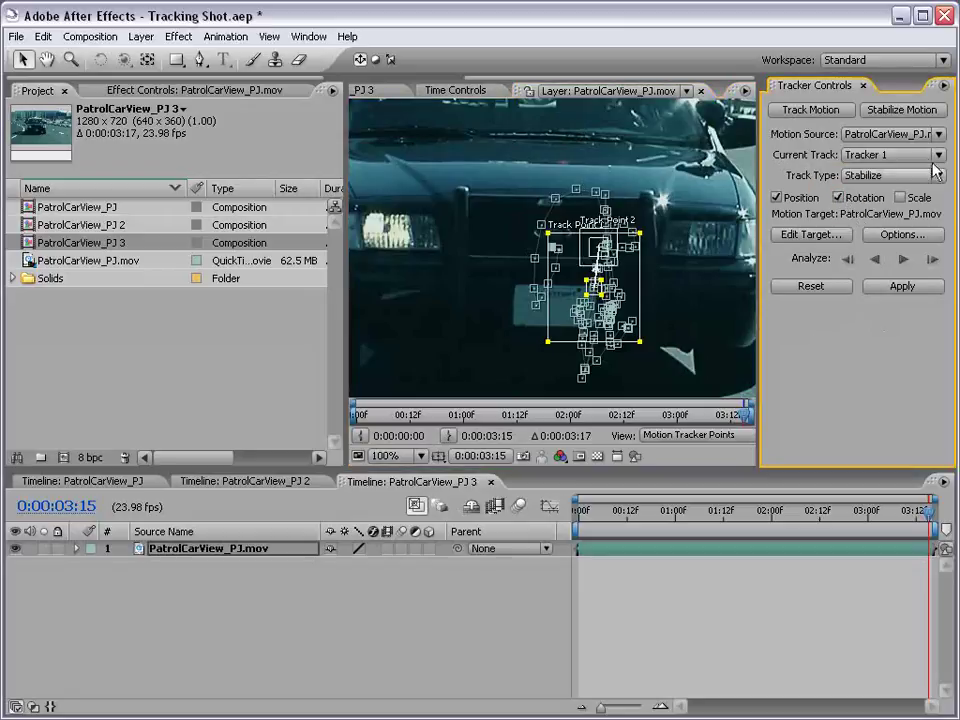
click(839, 199)
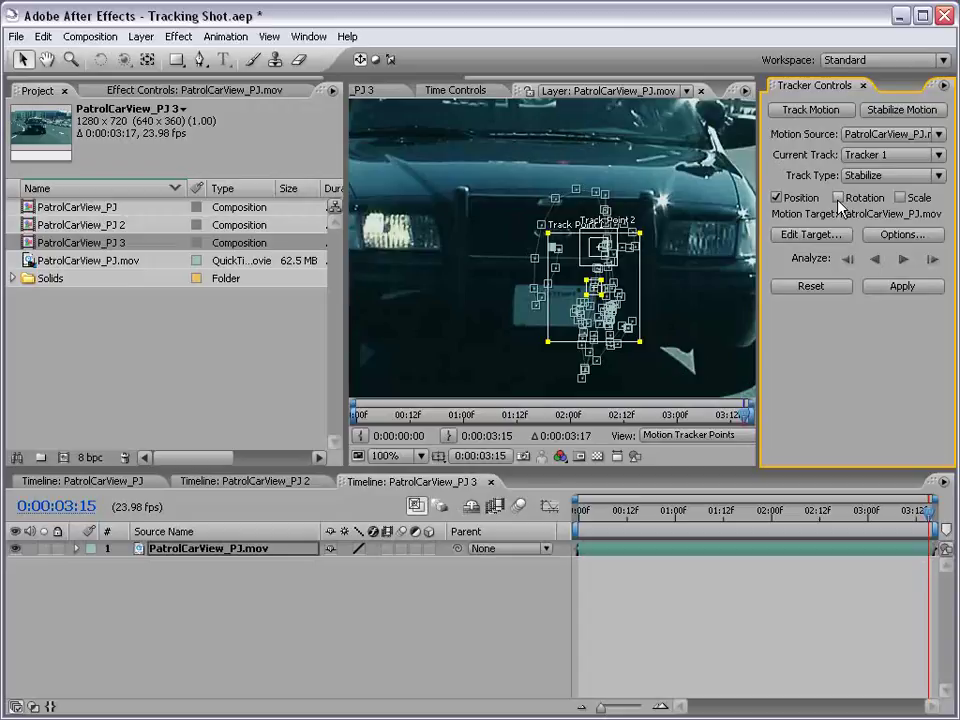
click(903, 286)
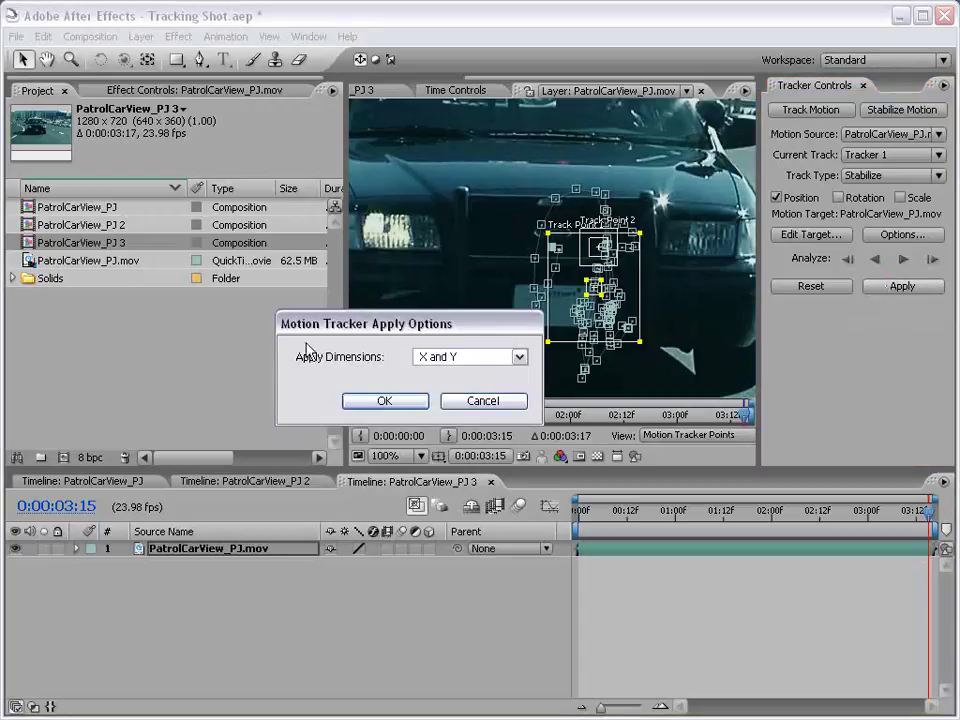
click(384, 400)
- Play back the stabilized shot maximized, then scrub to check the tracked values, ending at 0:00:00:07
key(grave)
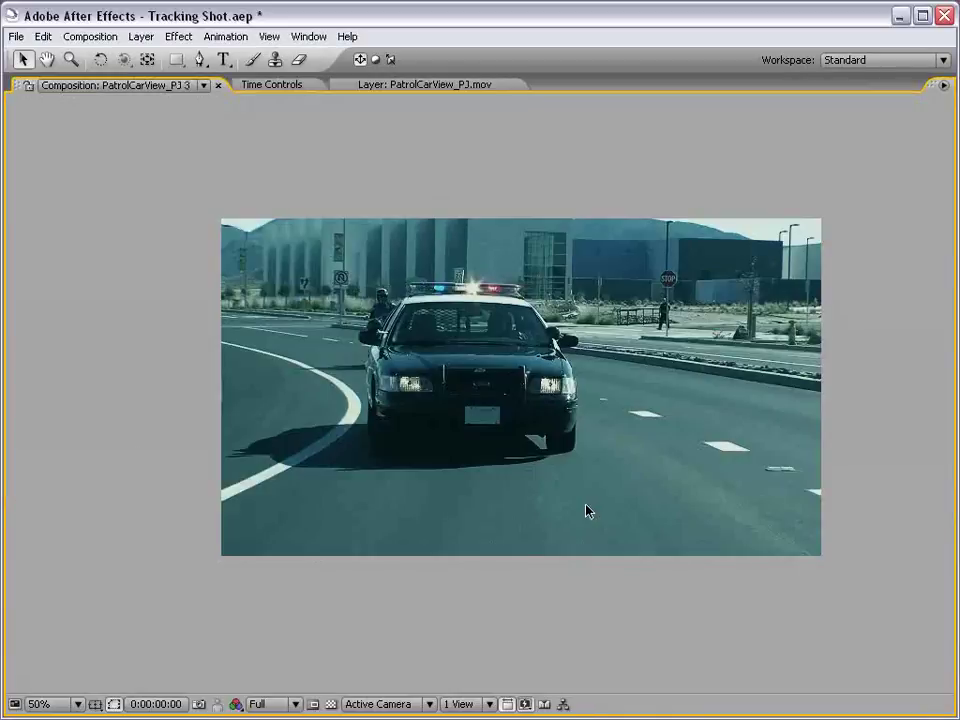
key(space)
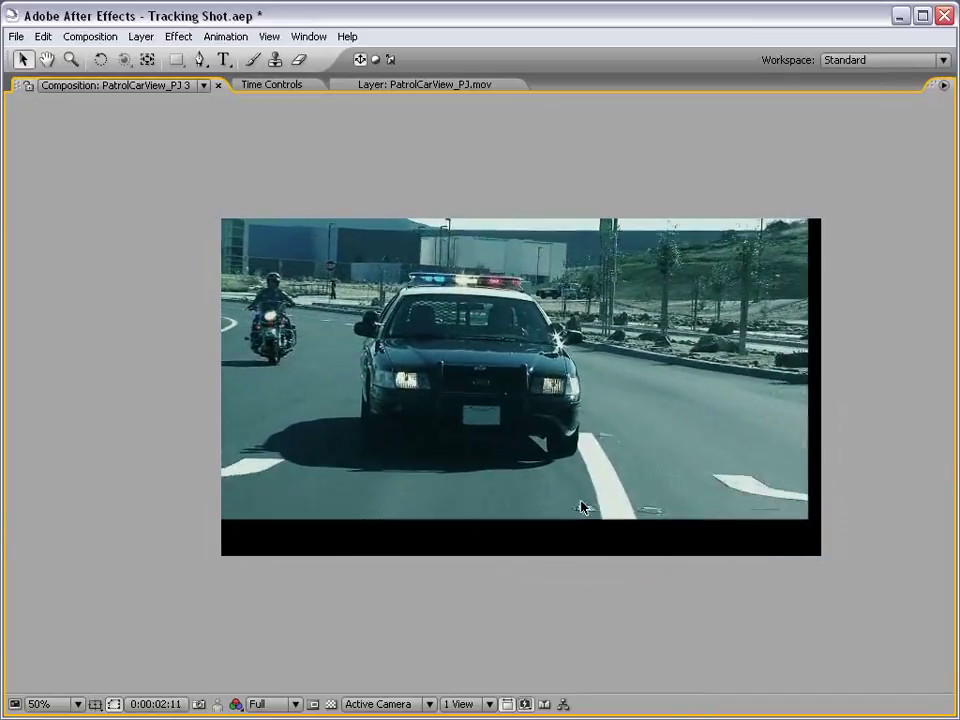
key(grave)
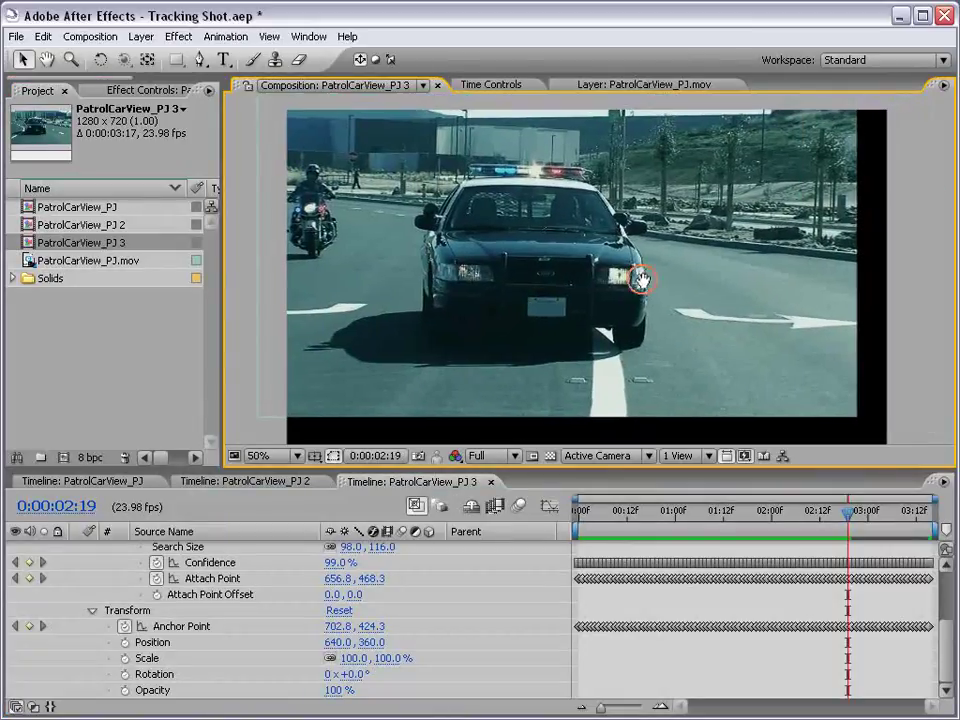
scroll(607, 322, down, 2)
drag(617, 514, 558, 528)
scroll(555, 367, up, 1)
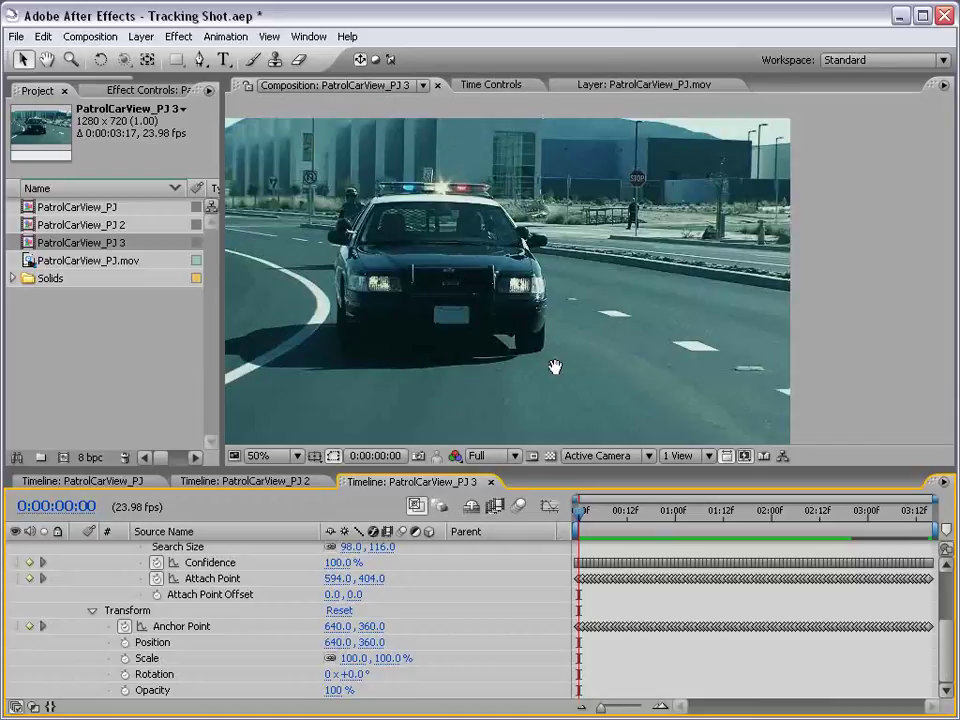
drag(555, 367, 609, 439)
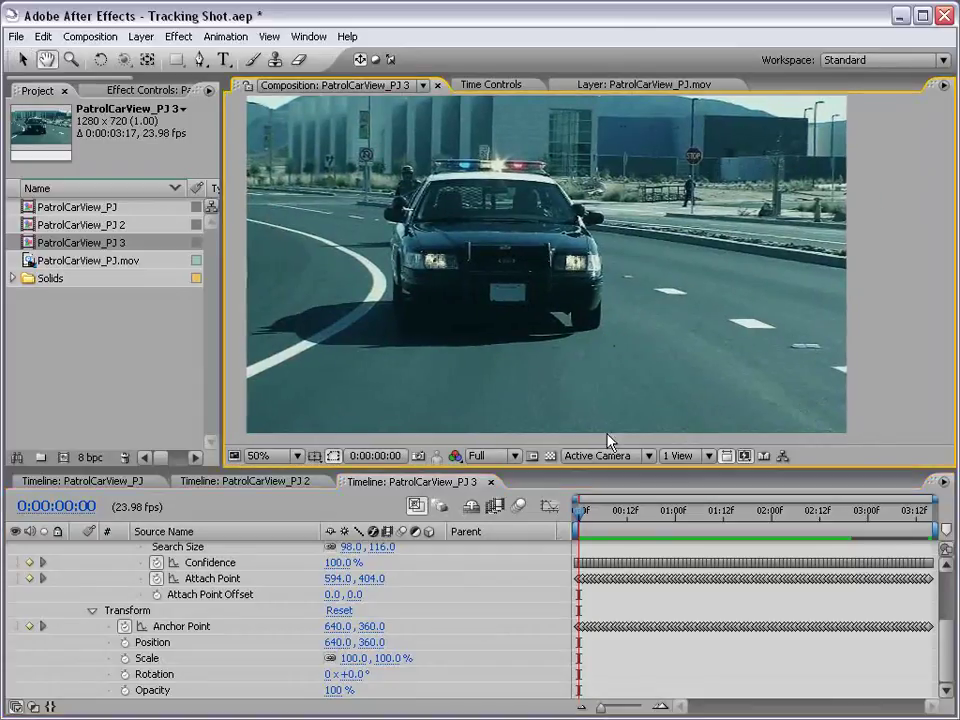
click(607, 514)
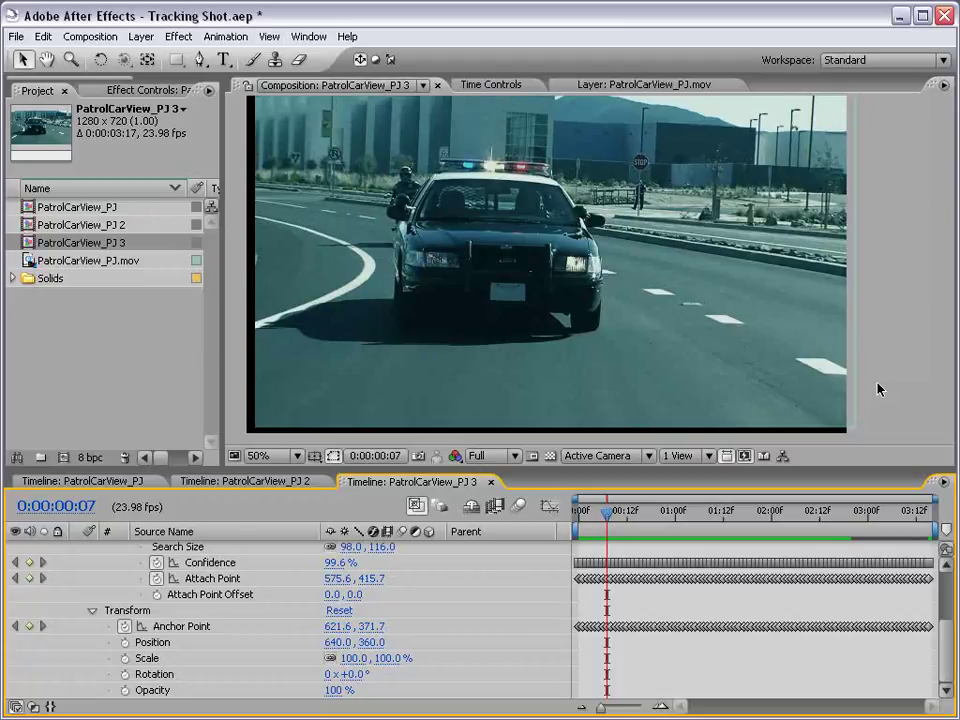
- Collapse the layer properties and add a new null object layer, Null 4
key(u)
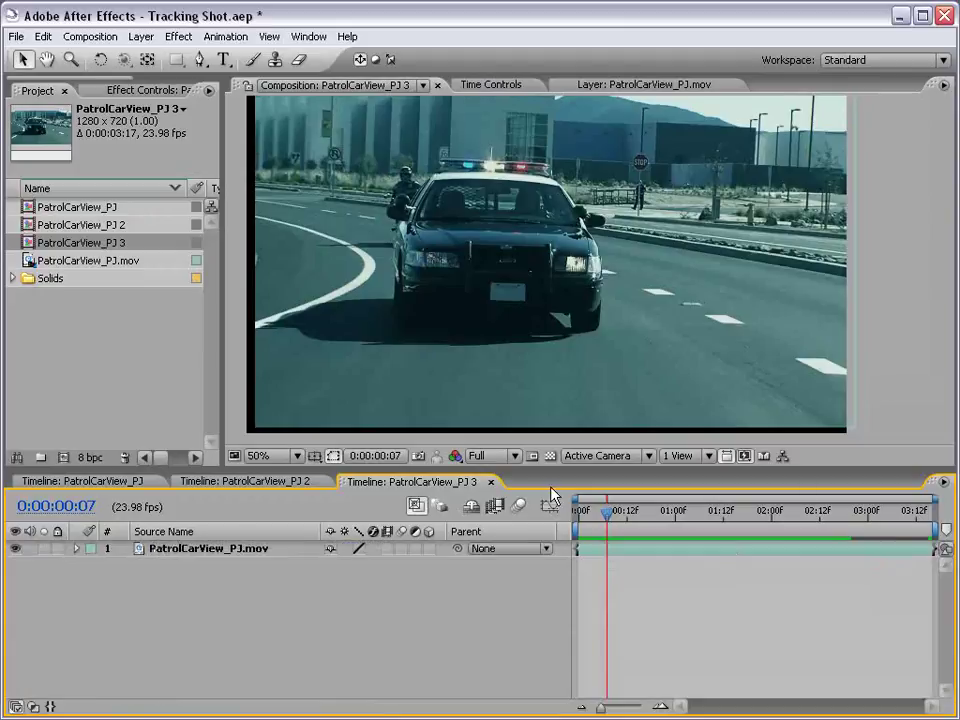
click(141, 36)
mouse_move(148, 60)
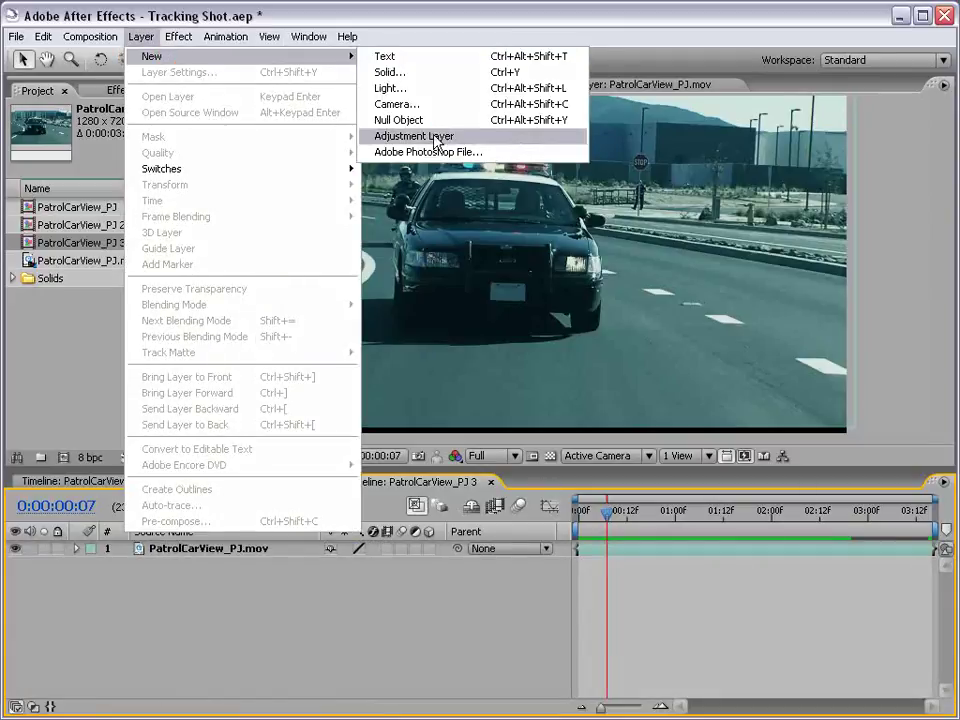
click(430, 121)
- Add Camera 1 with the 50mm lens preset, dismissing the 2D-layer warning
click(141, 36)
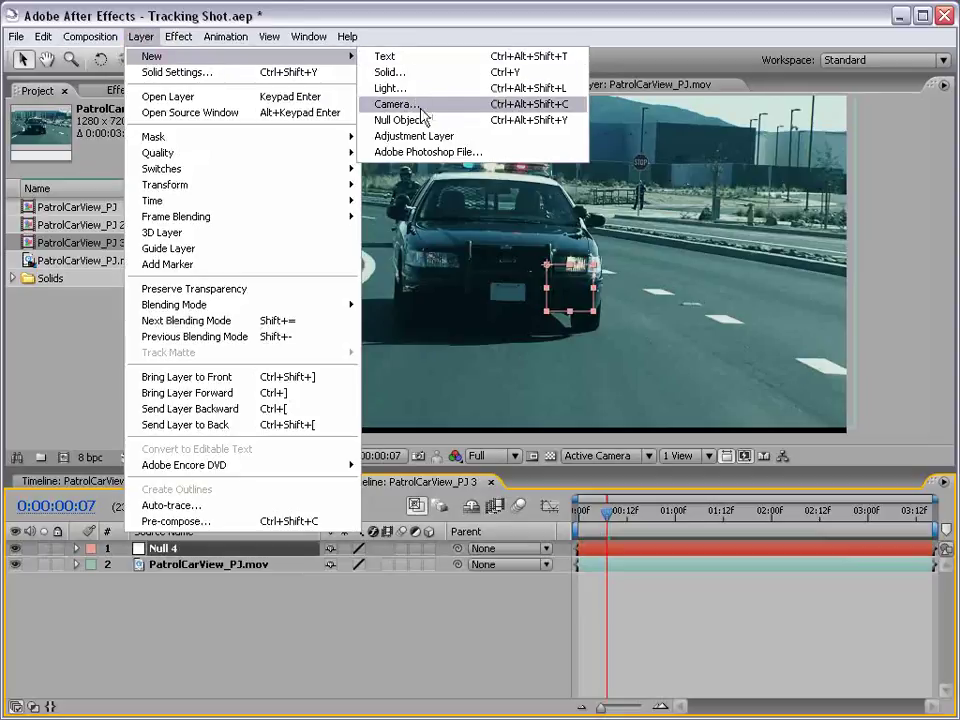
click(440, 104)
click(540, 277)
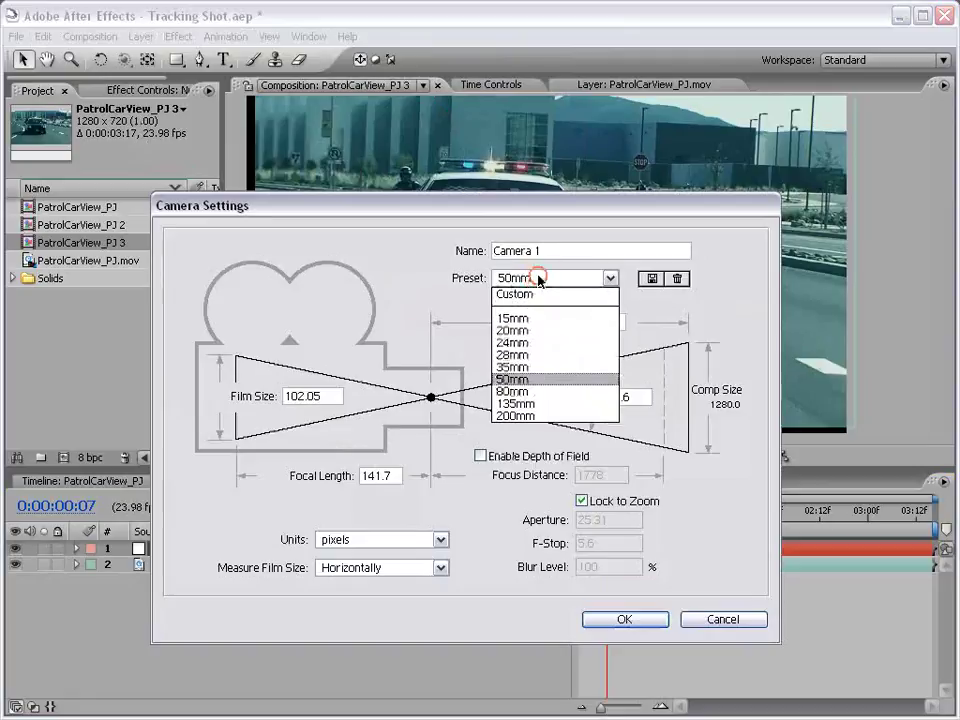
click(573, 381)
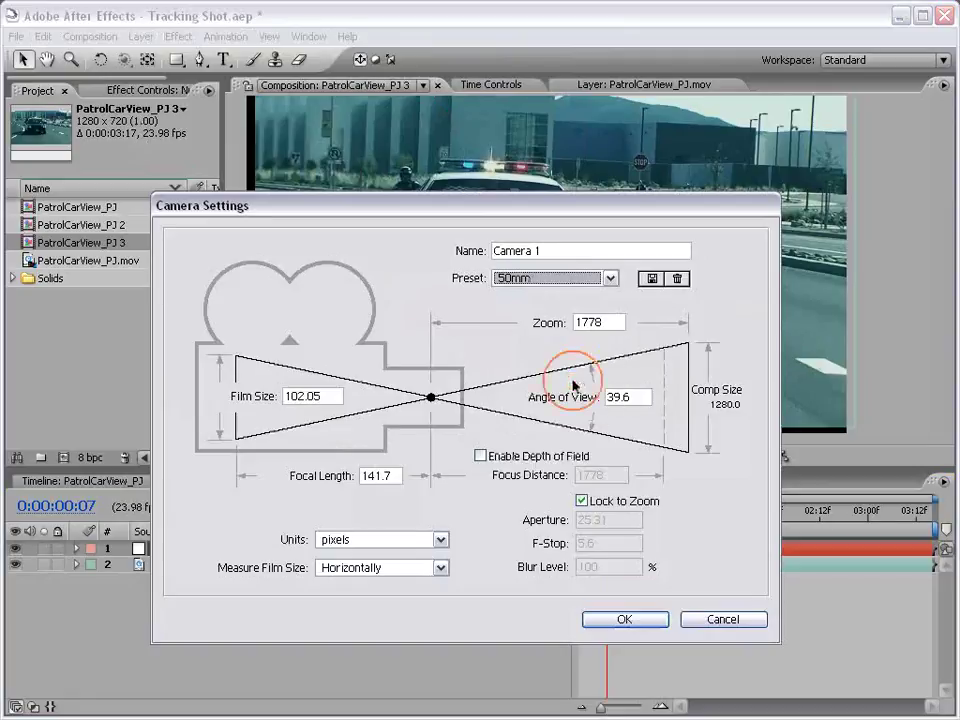
click(625, 620)
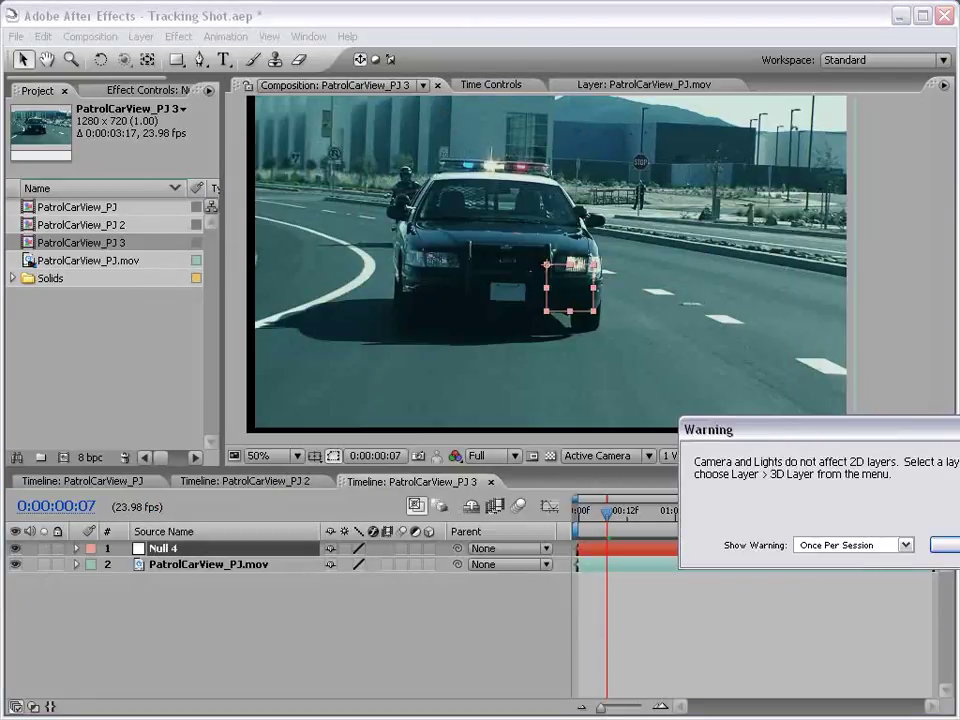
key(Return)
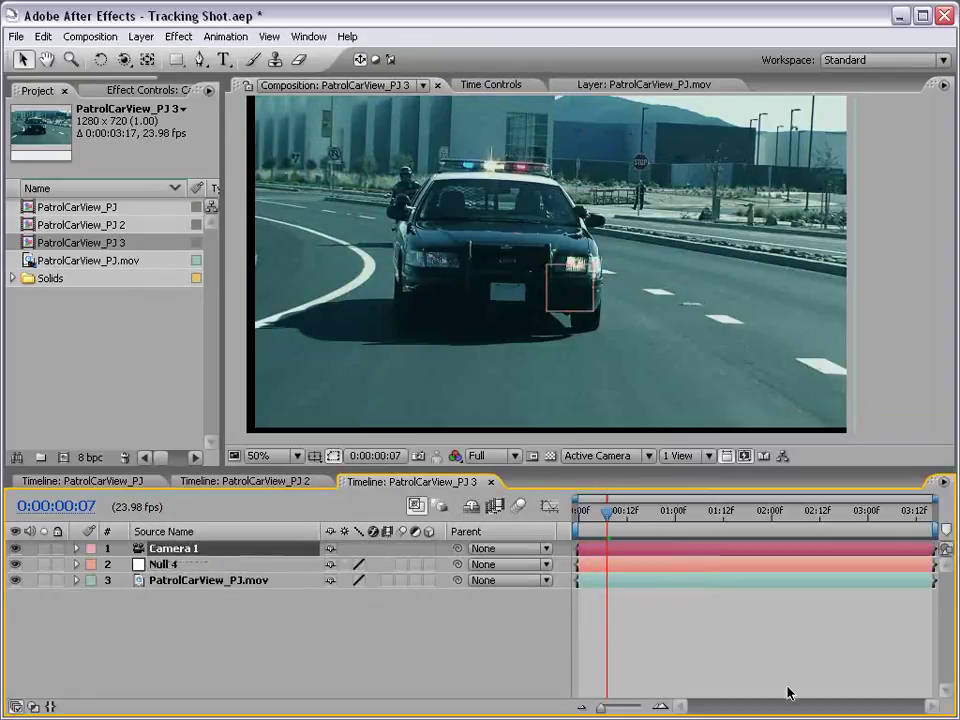
- Make PatrolCarView_PJ.mov a 3D layer and reveal its and Null 4's Anchor Point at frame 0
click(172, 580)
click(429, 580)
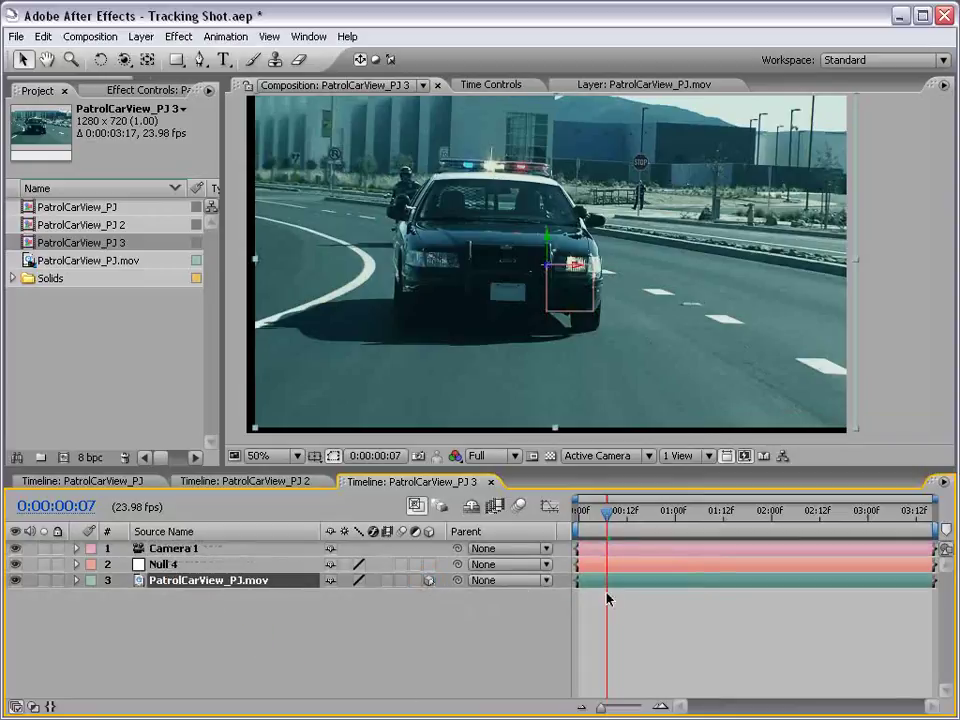
key(Home)
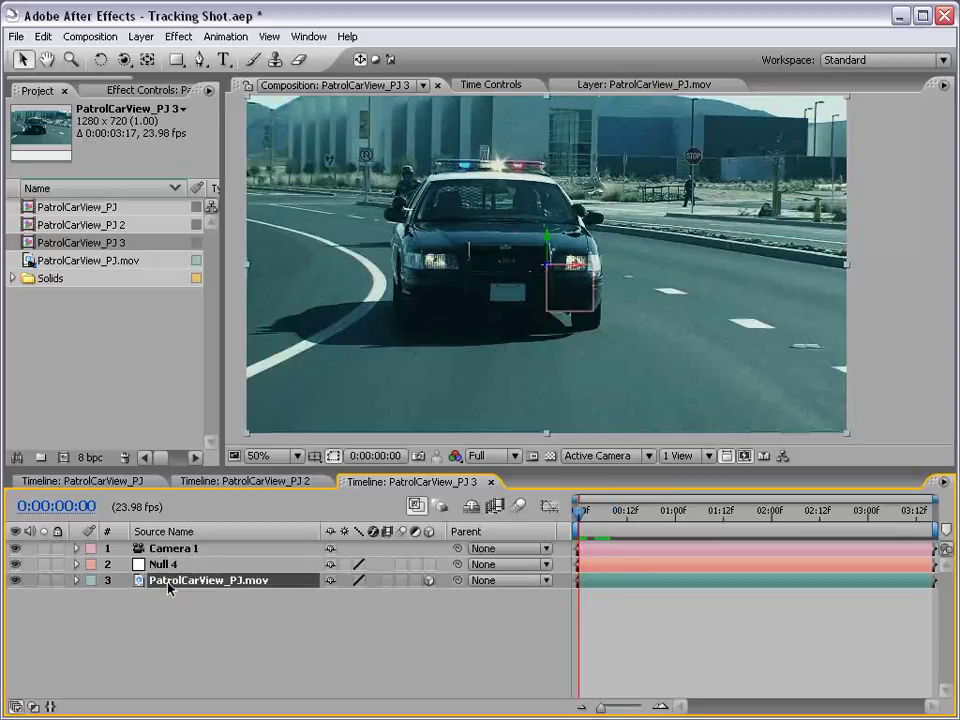
key(a)
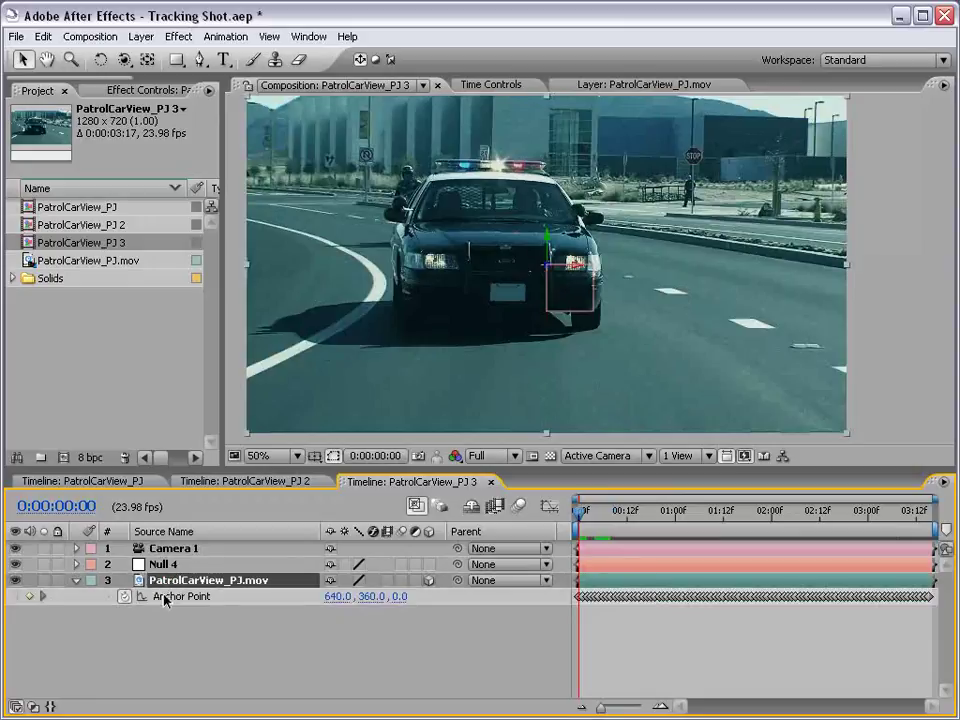
click(163, 564)
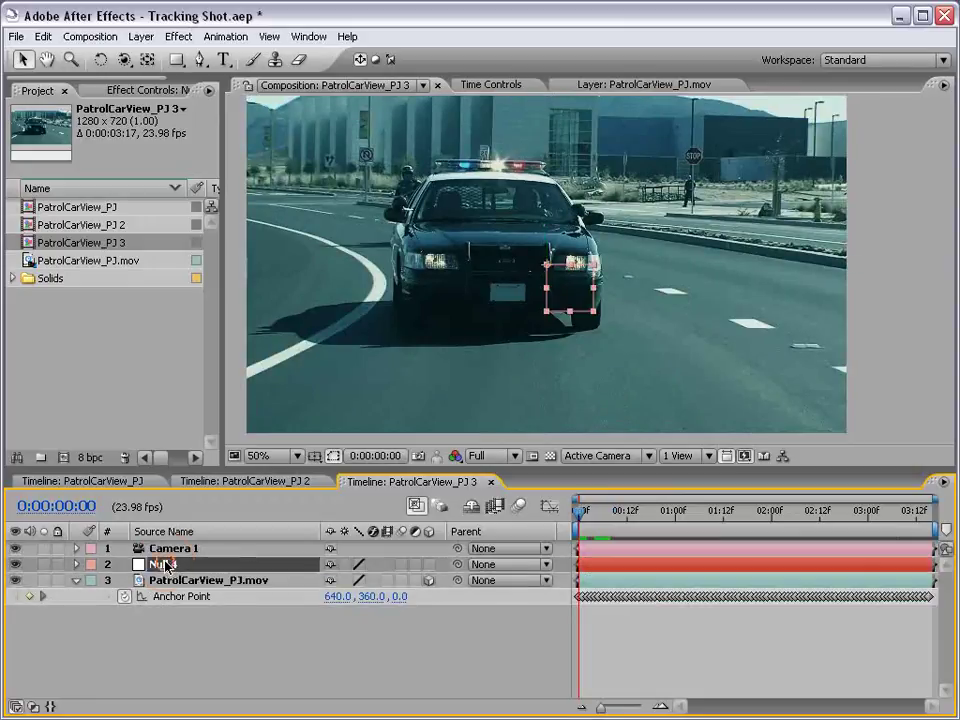
key(a)
- Copy the footage's tracked Anchor Point keyframes and paste them onto Null 4's Anchor Point
click(182, 612)
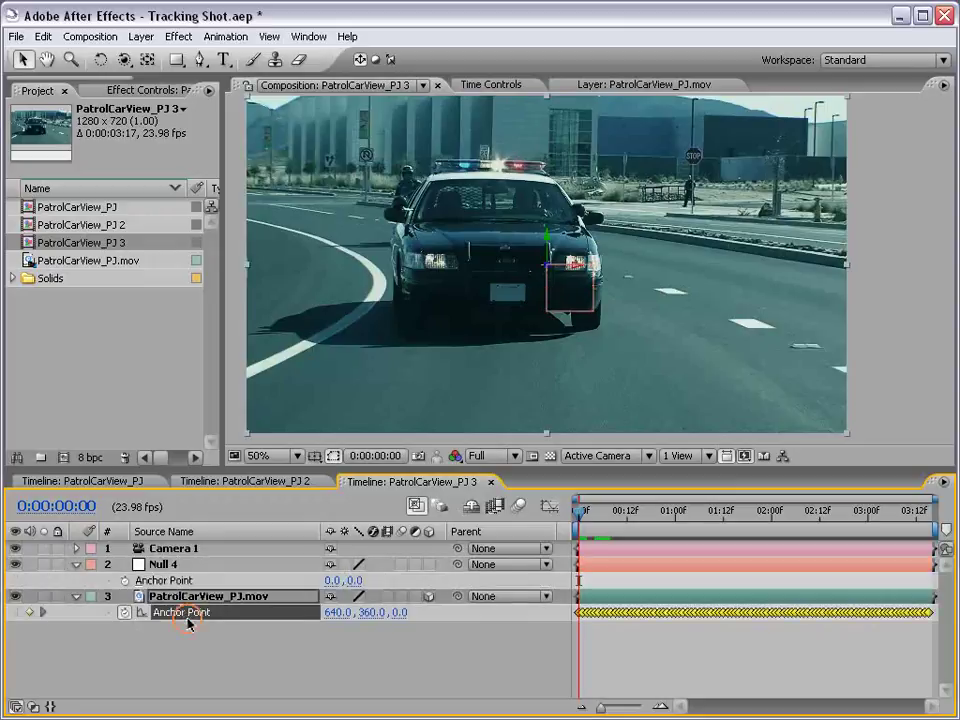
click(591, 519)
drag(591, 519, 578, 519)
click(53, 44)
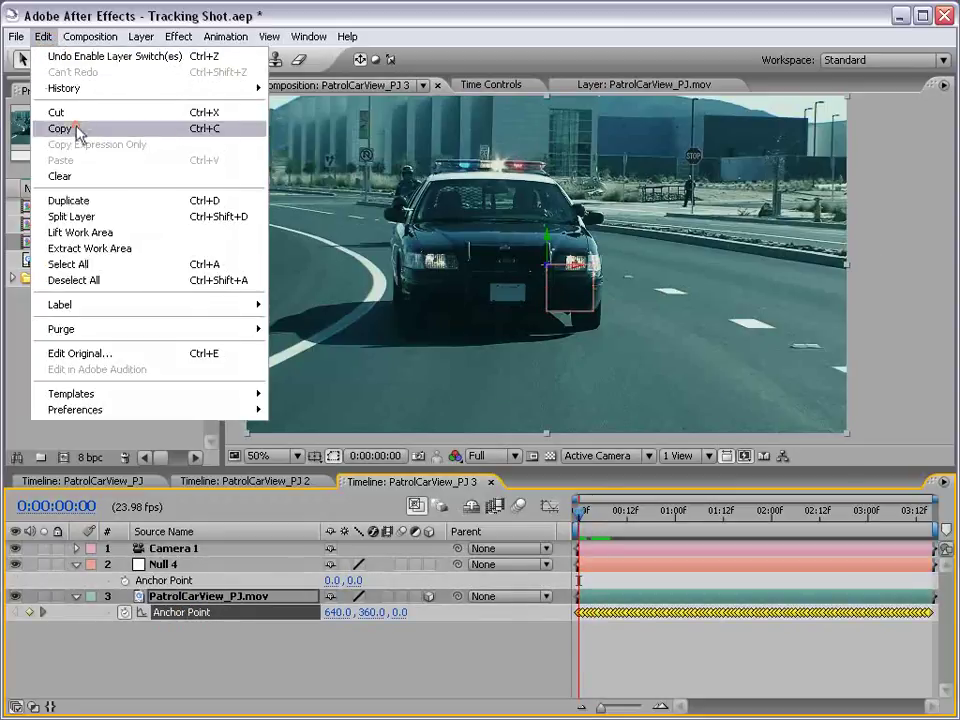
click(75, 128)
click(163, 580)
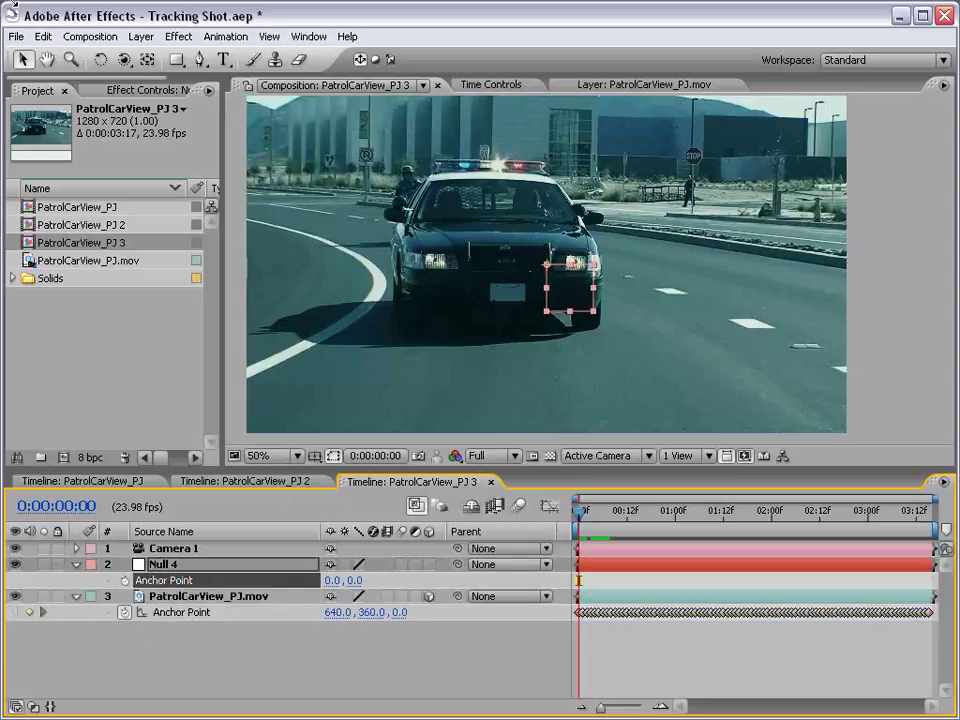
click(42, 38)
click(62, 160)
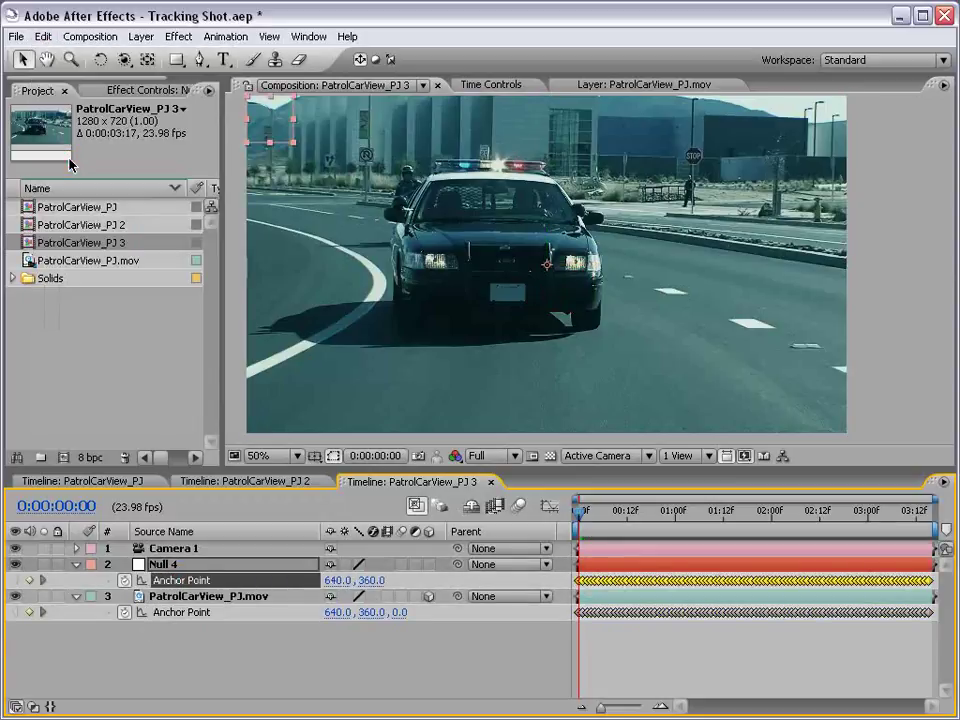
- Show the Position property of both the footage layer and Null 4
click(178, 597)
key(shift+r)
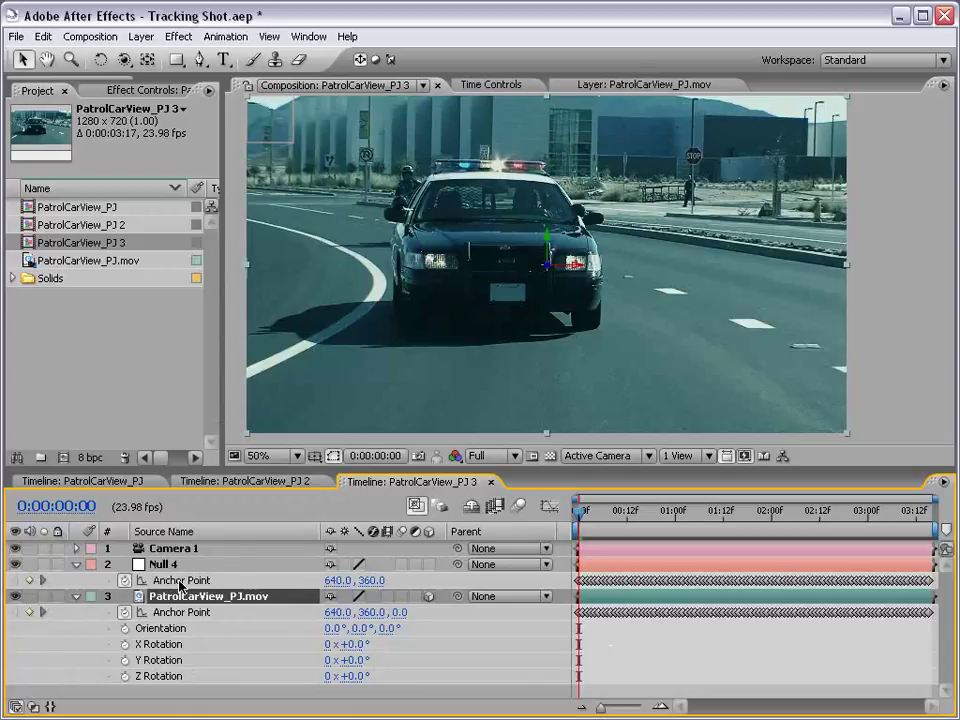
key(p)
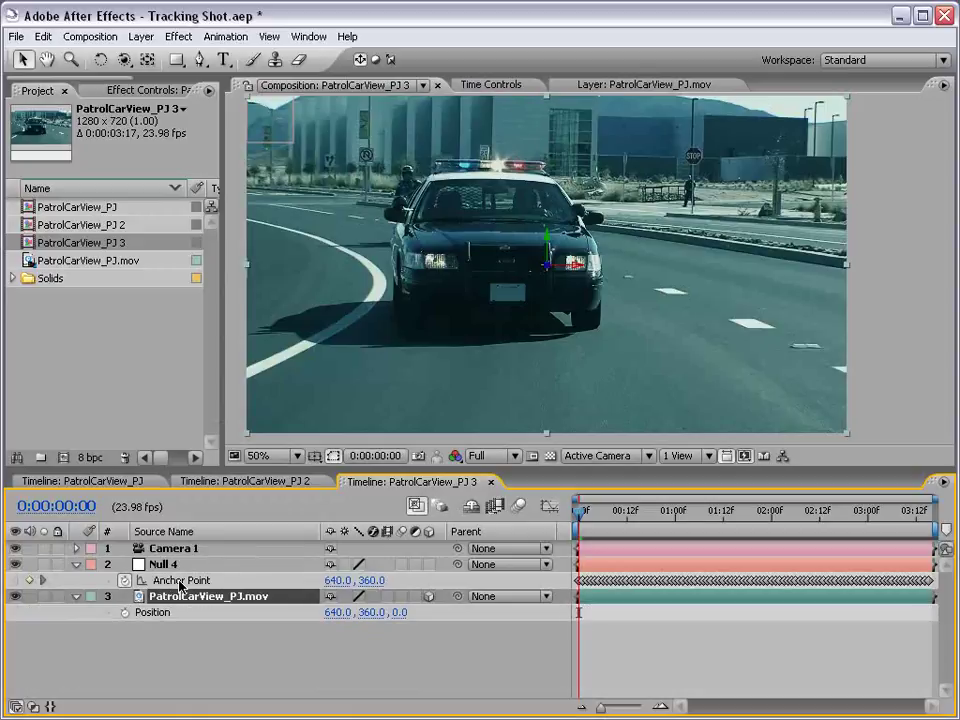
click(168, 564)
key(p)
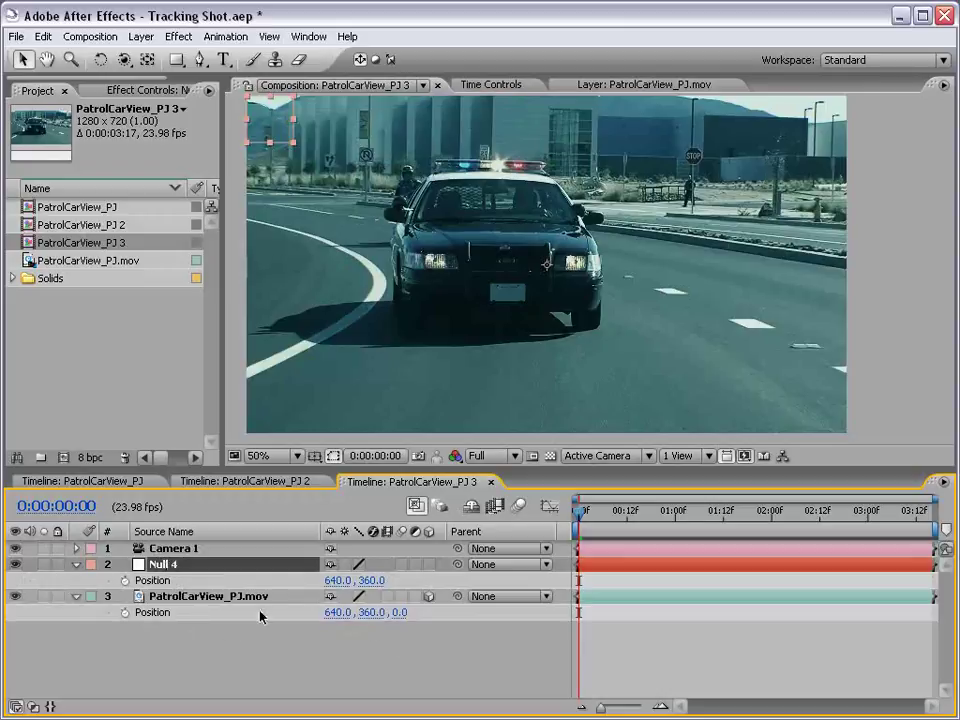
- Pickwhip Camera 1's parent to Null 4, then scrub ahead and back to 0:00:01:06
click(172, 548)
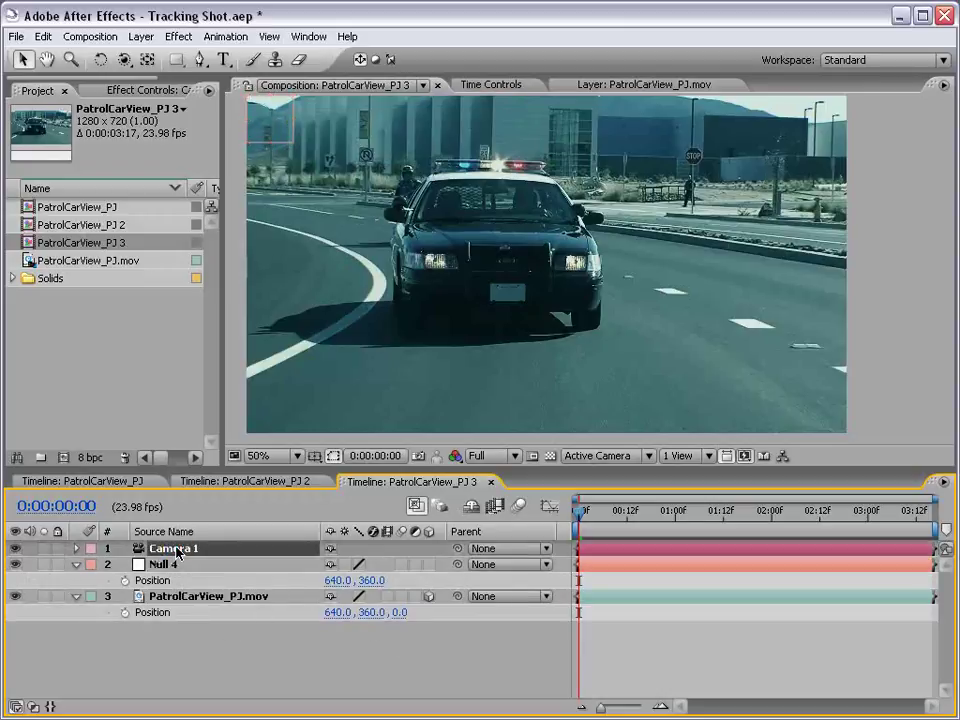
drag(457, 551, 165, 565)
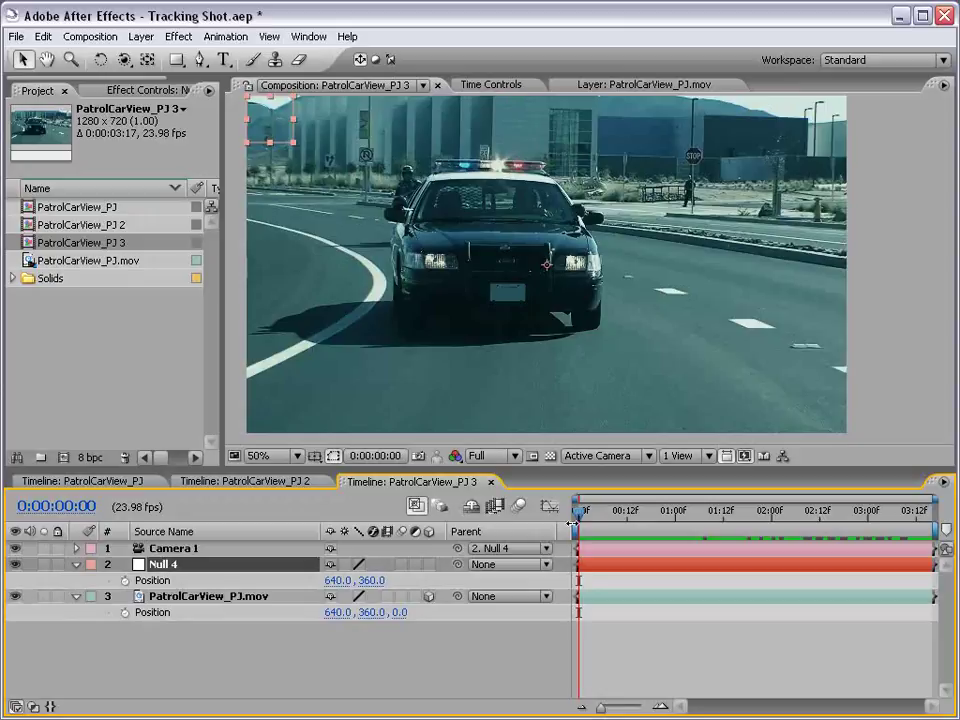
drag(579, 511, 801, 517)
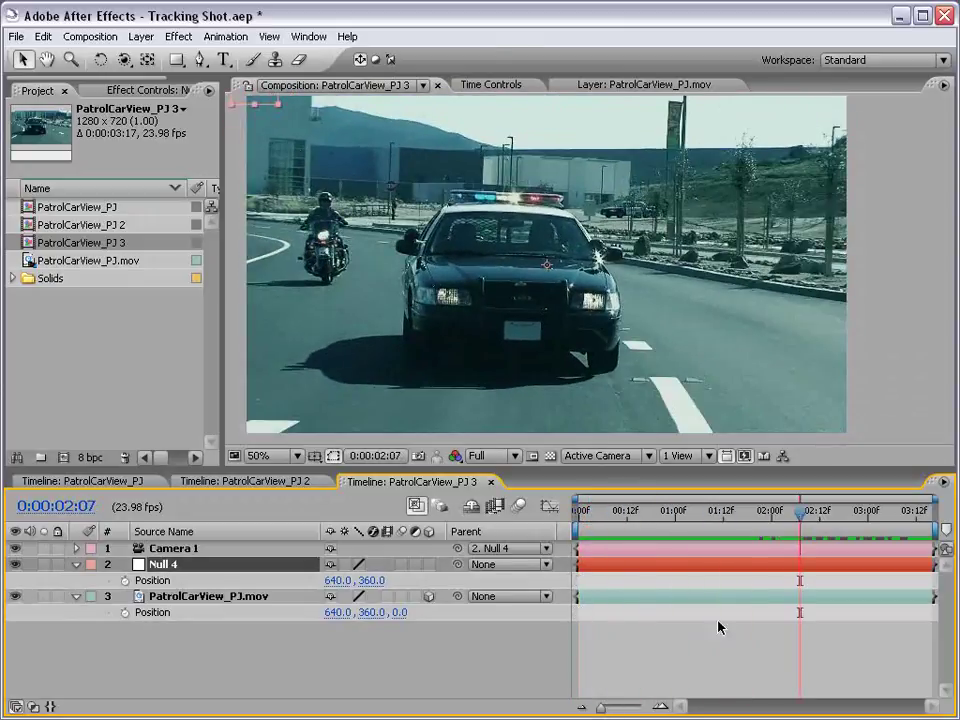
click(166, 550)
click(162, 565)
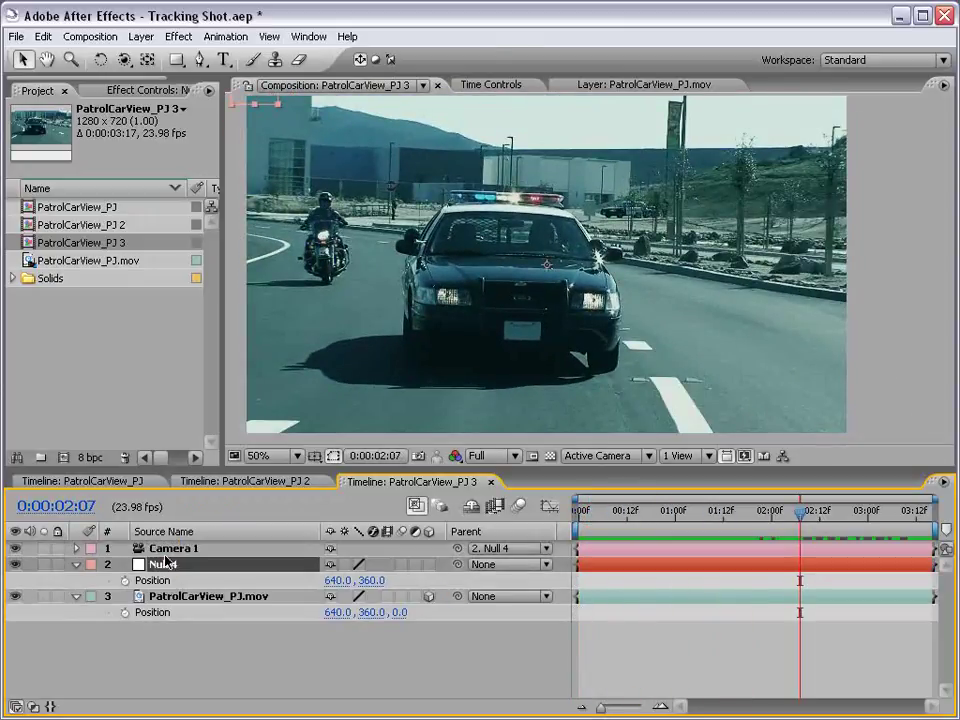
click(171, 554)
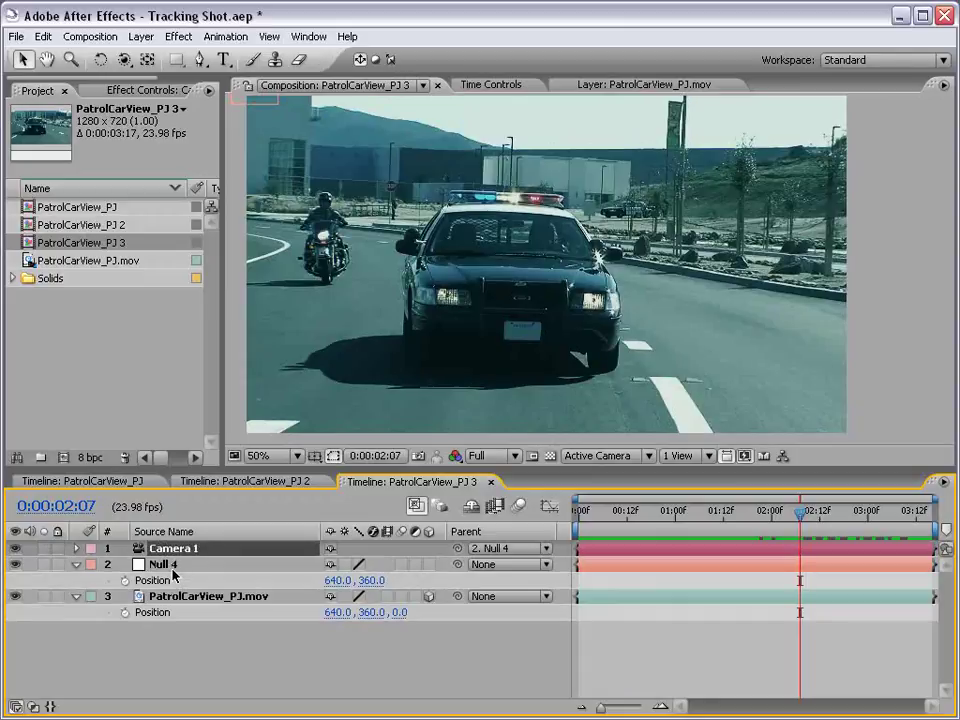
drag(688, 512, 700, 519)
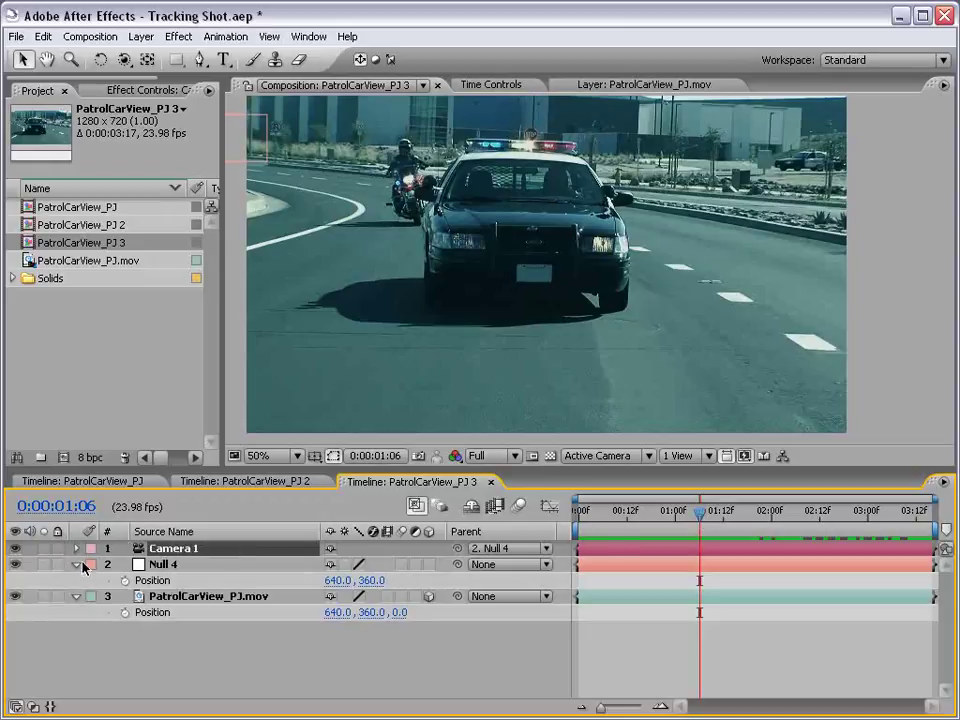
- Add the expression smooth(.2,5) to Null 4's Anchor Point property
click(158, 564)
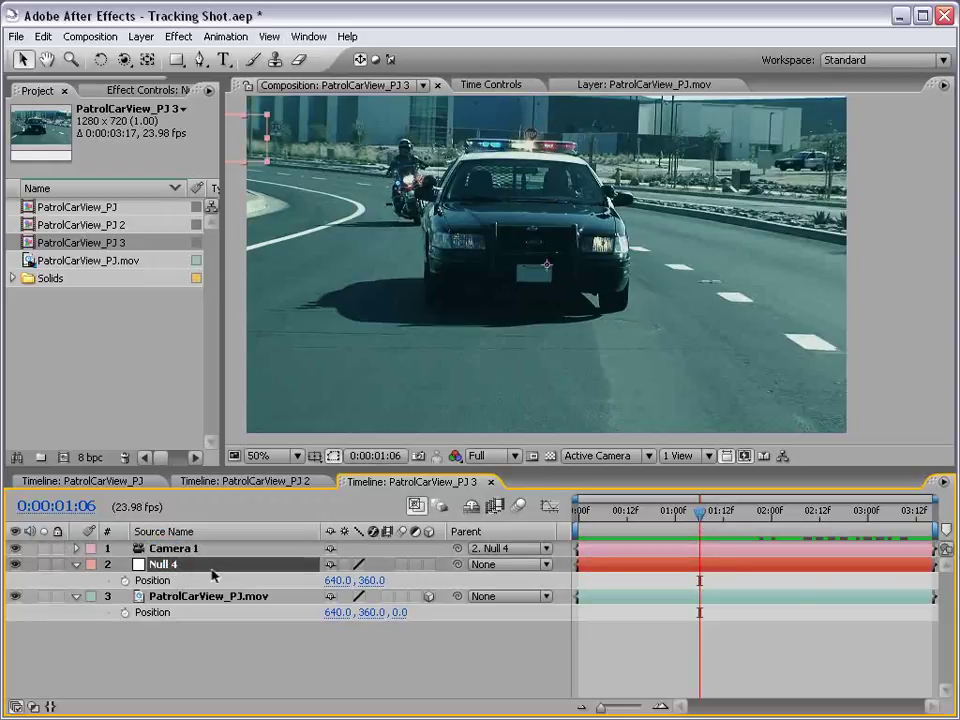
key(a)
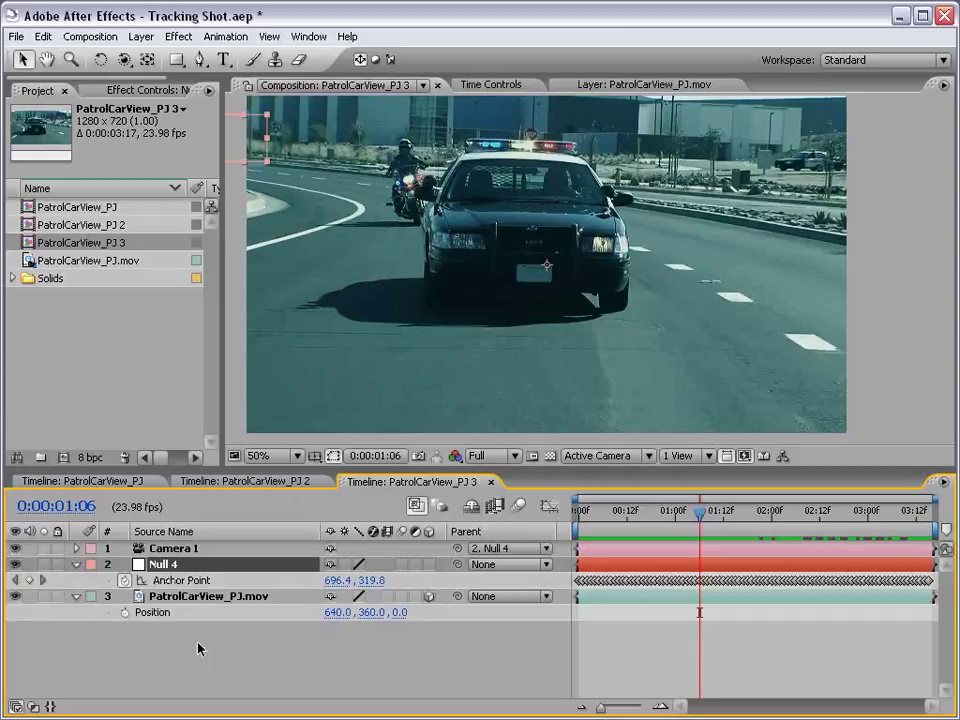
alt+click(124, 580)
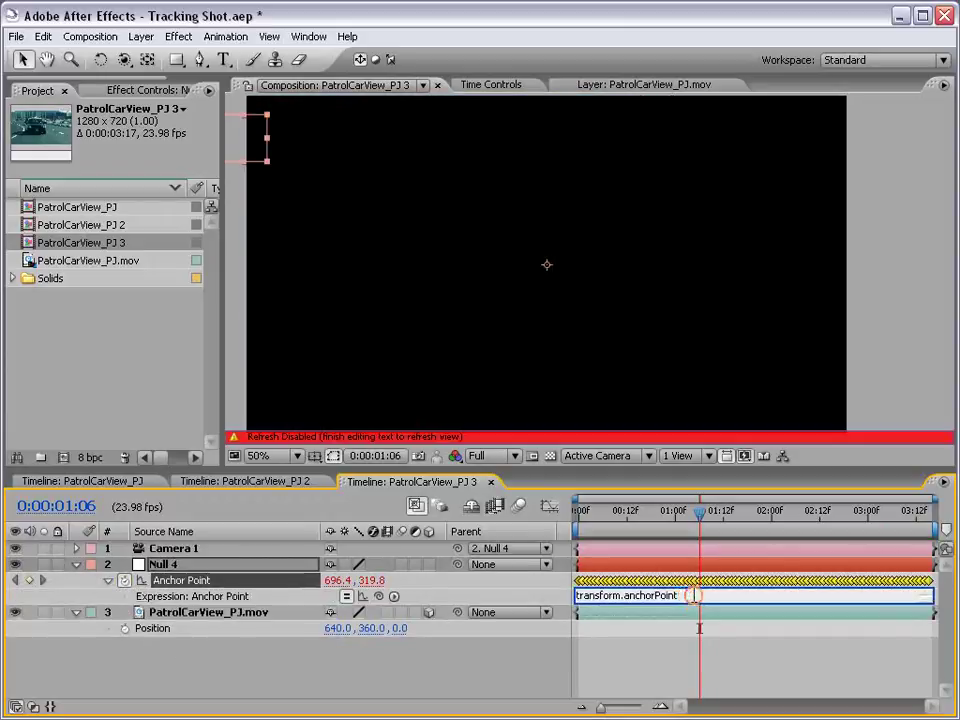
text(smooth(.2,5)
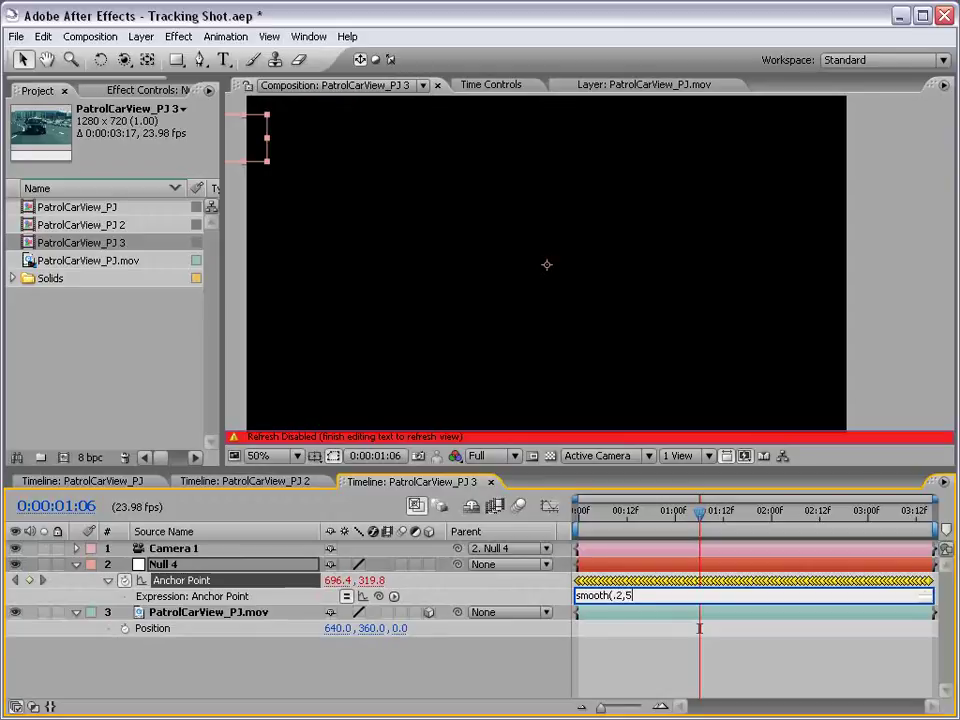
text())
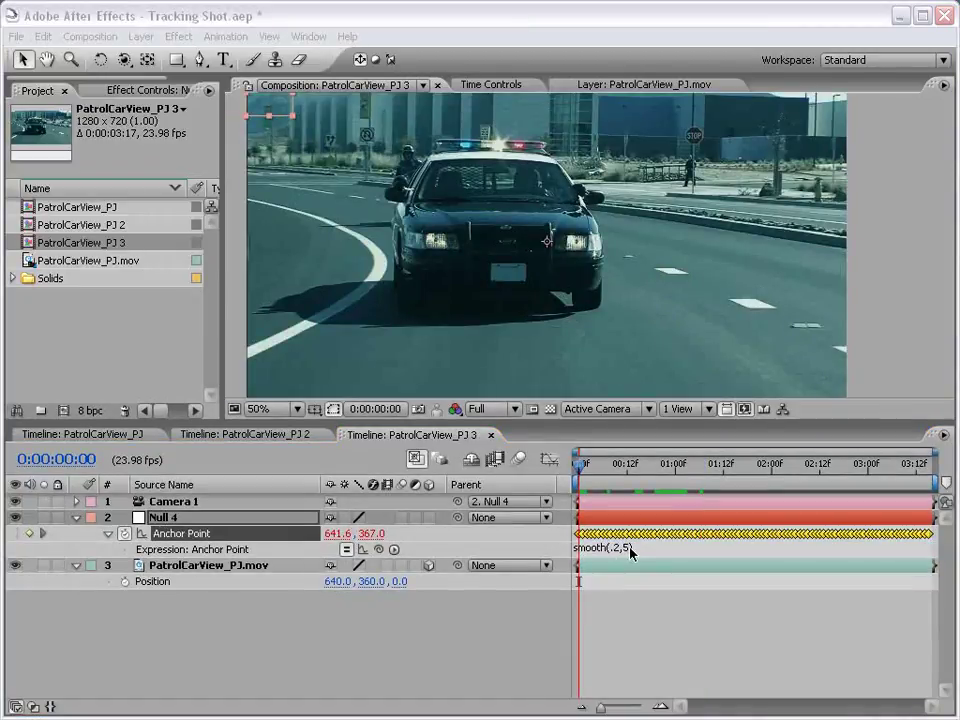
- Enlarge the viewer, change the expression to smooth(.1,5), and scrub to compare the motion
drag(561, 421, 545, 500)
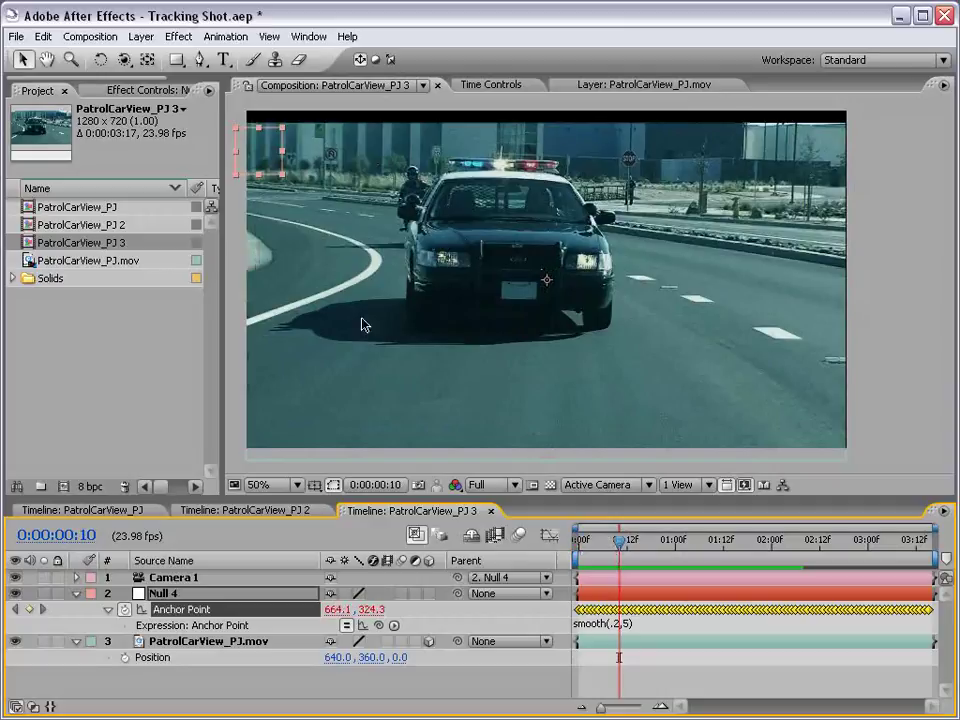
drag(620, 541, 600, 541)
click(604, 624)
click(730, 624)
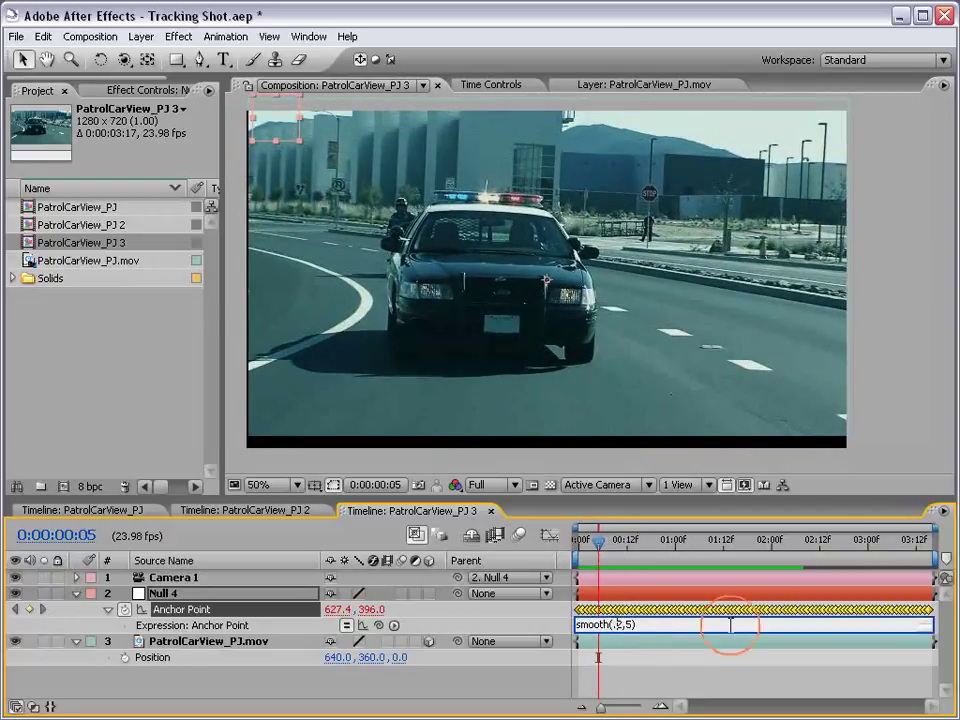
click(703, 689)
drag(600, 541, 671, 541)
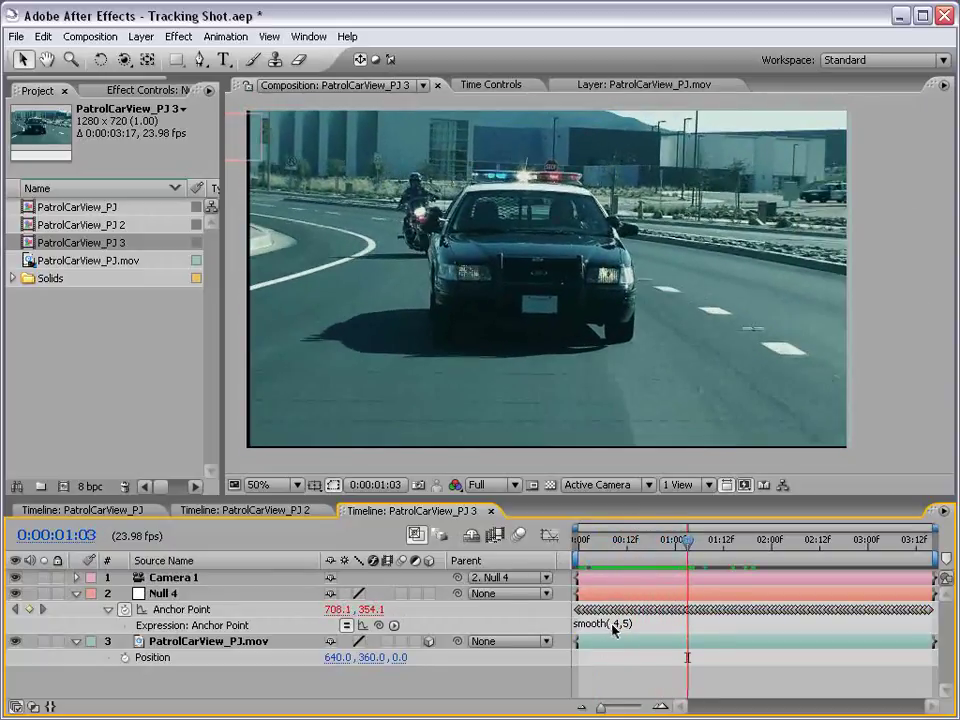
drag(678, 547, 598, 545)
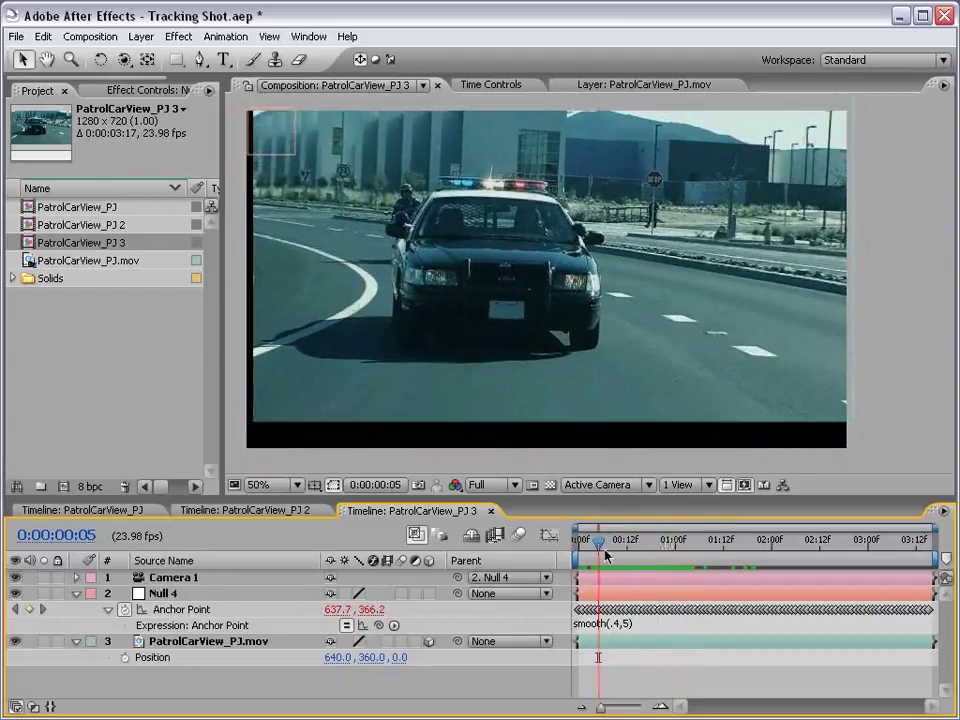
- Set Null 4's expression back to smooth(.2,5) and scrub to preview it
click(620, 623)
click(621, 623)
key(BackSpace)
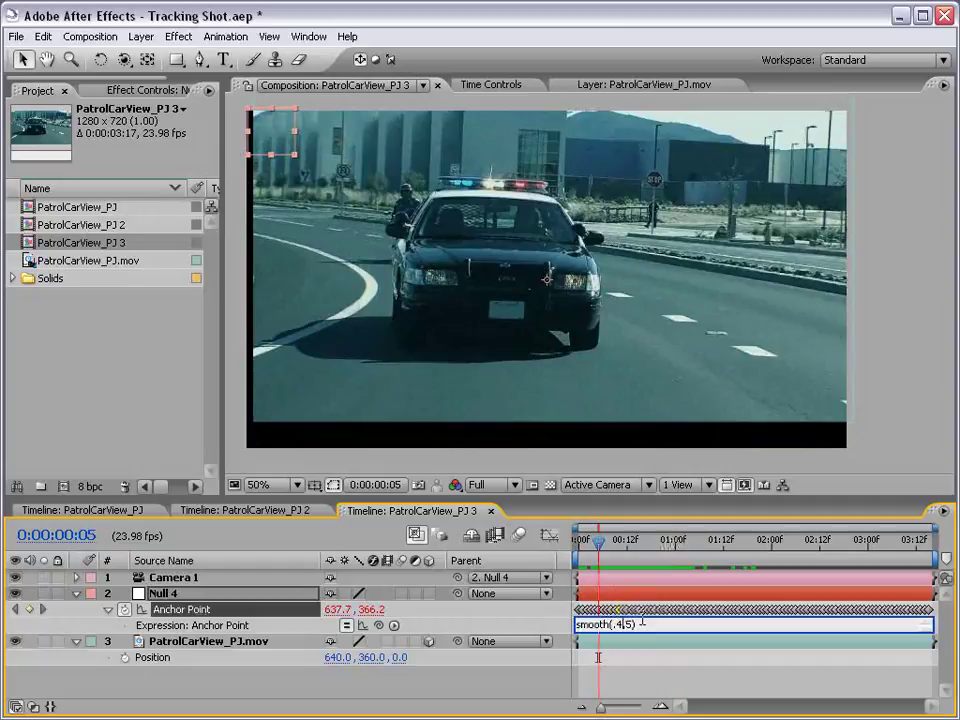
text(2)
click(636, 692)
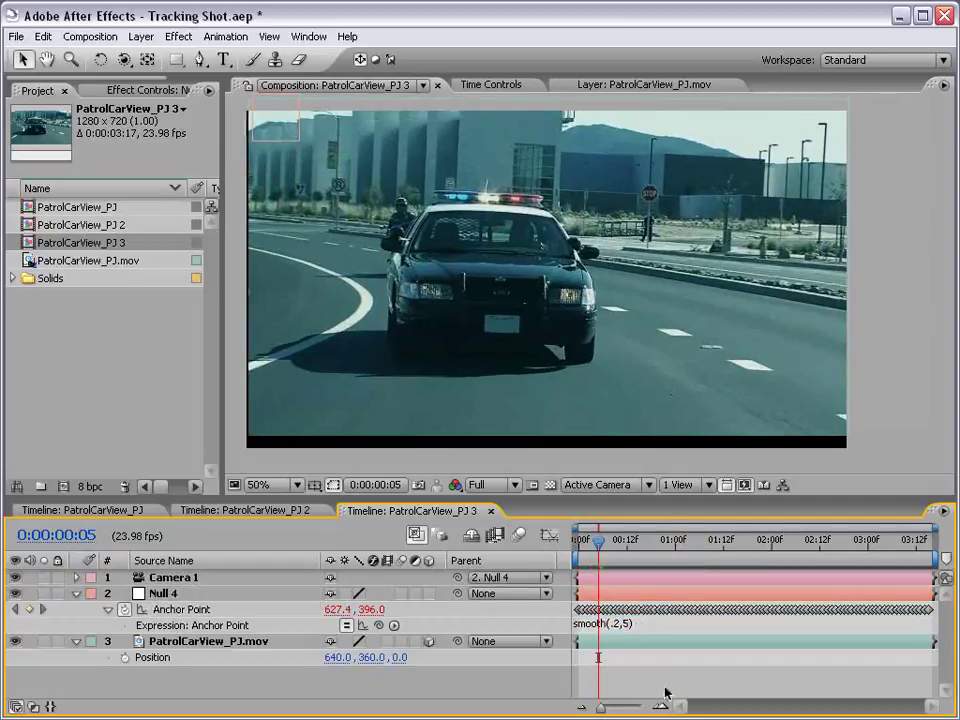
drag(598, 540, 617, 560)
- Scale PatrolCarView_PJ.mov to 117% and RAM-preview the smoothed shot from frame 0
key(Home)
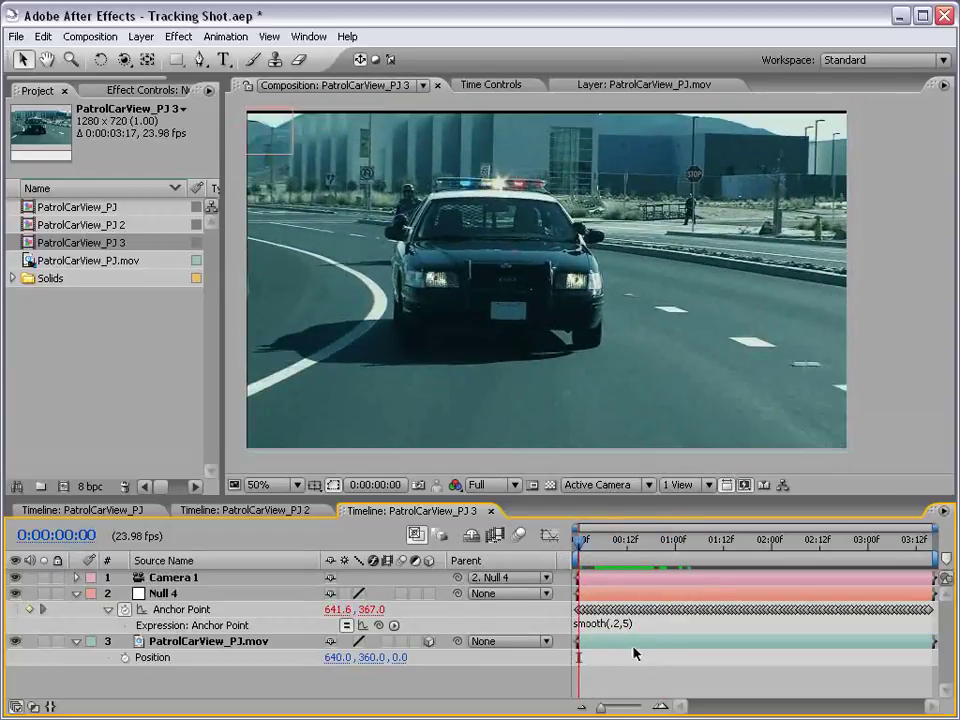
key(s)
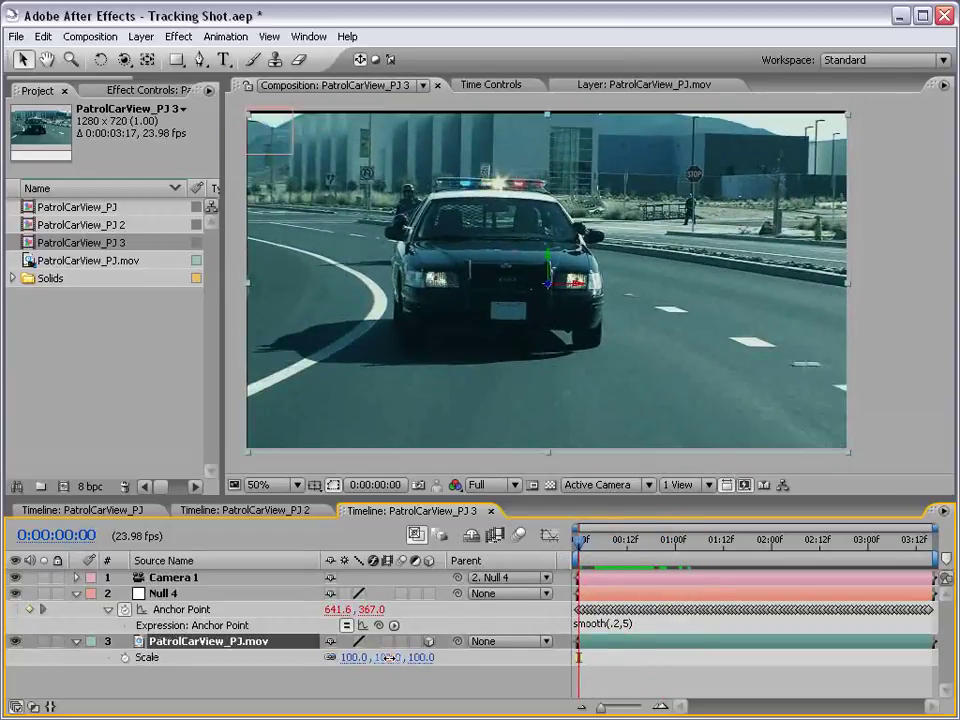
drag(353, 657, 671, 549)
drag(596, 548, 636, 558)
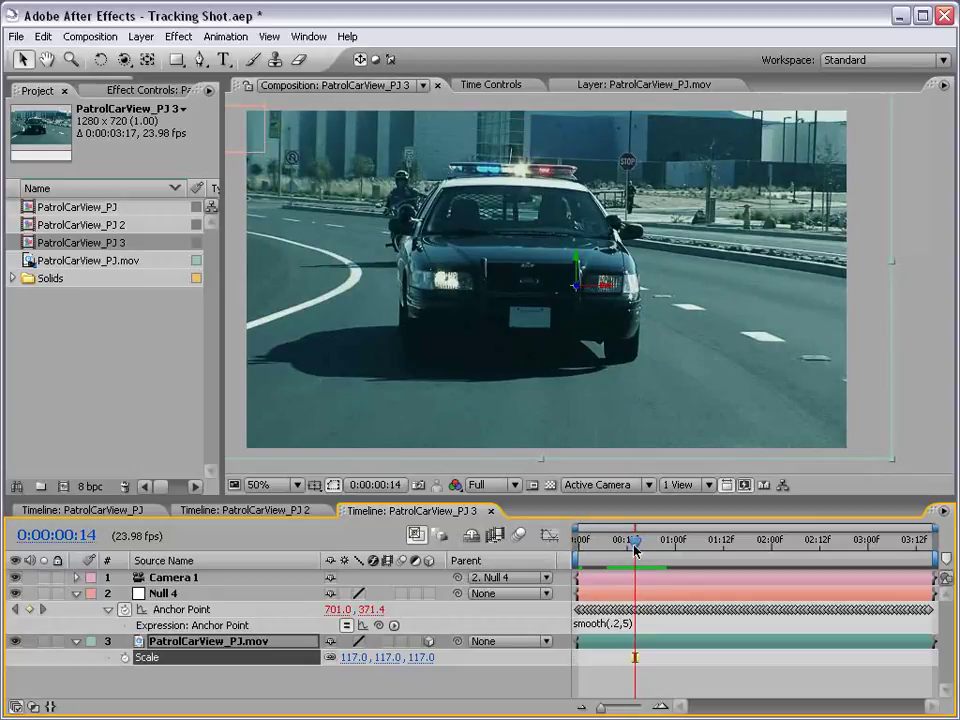
drag(634, 548, 575, 552)
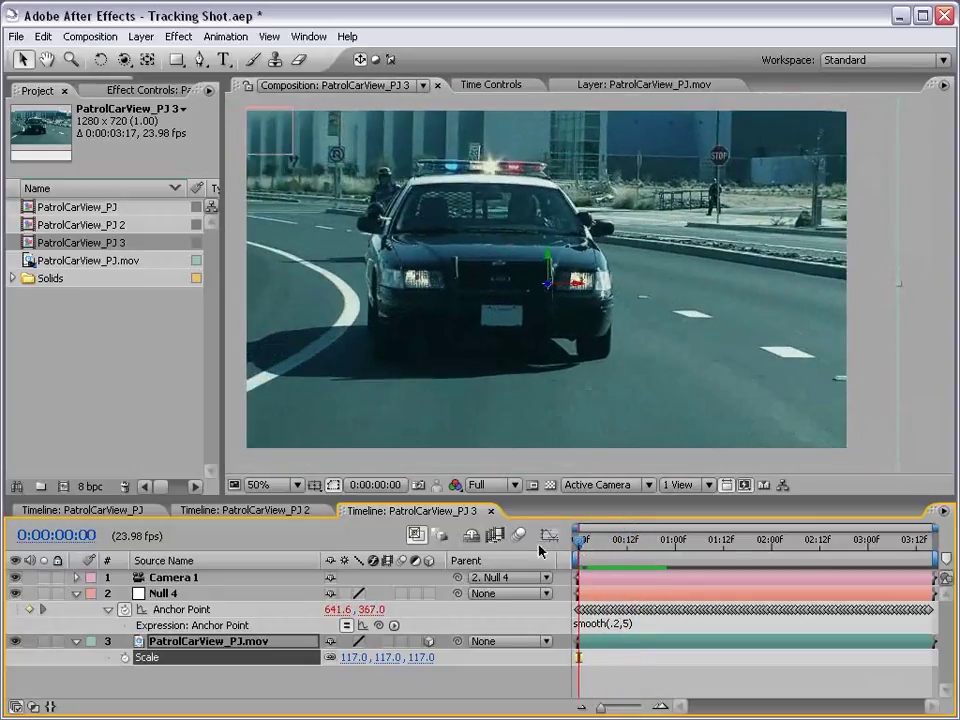
key(KP_0)
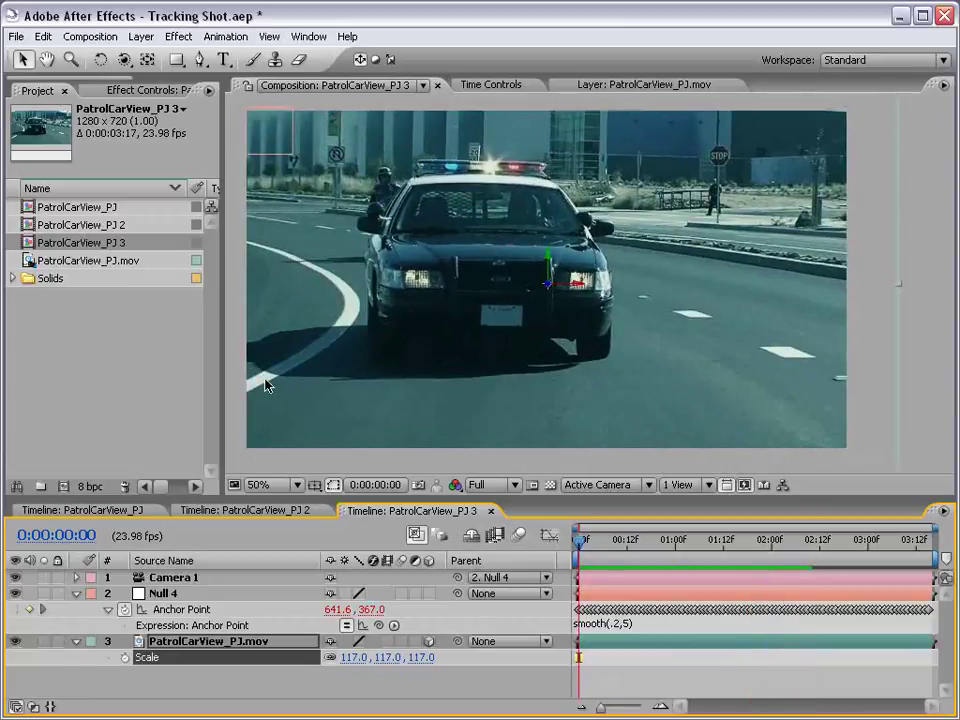
- Add another PatrolCarView_PJ.mov as the top layer, preview, and hide it
drag(93, 262, 601, 581)
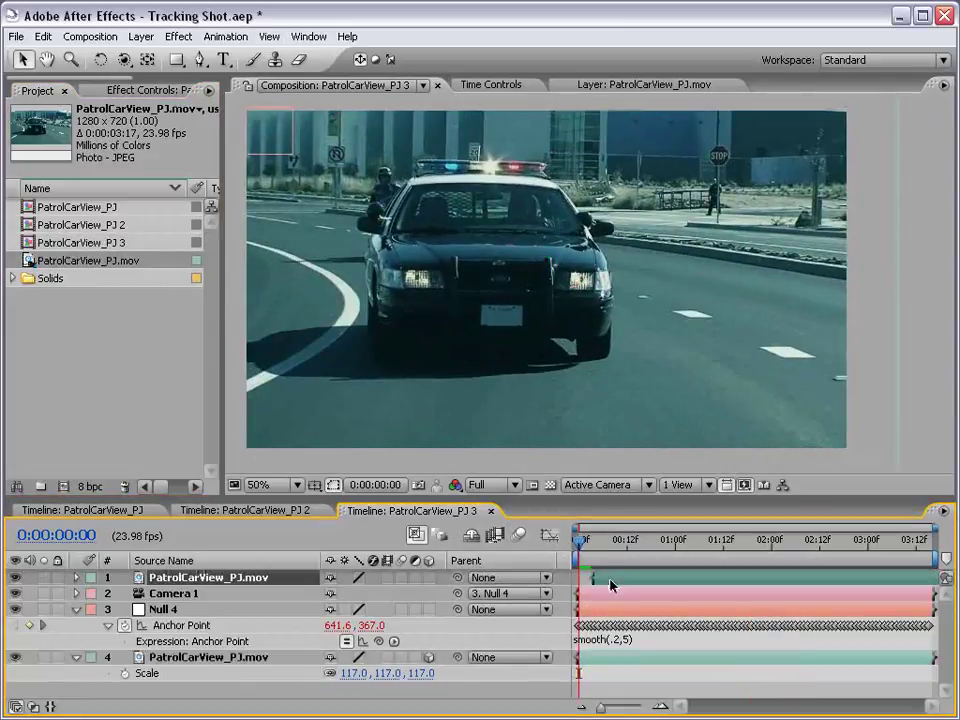
key(KP_0)
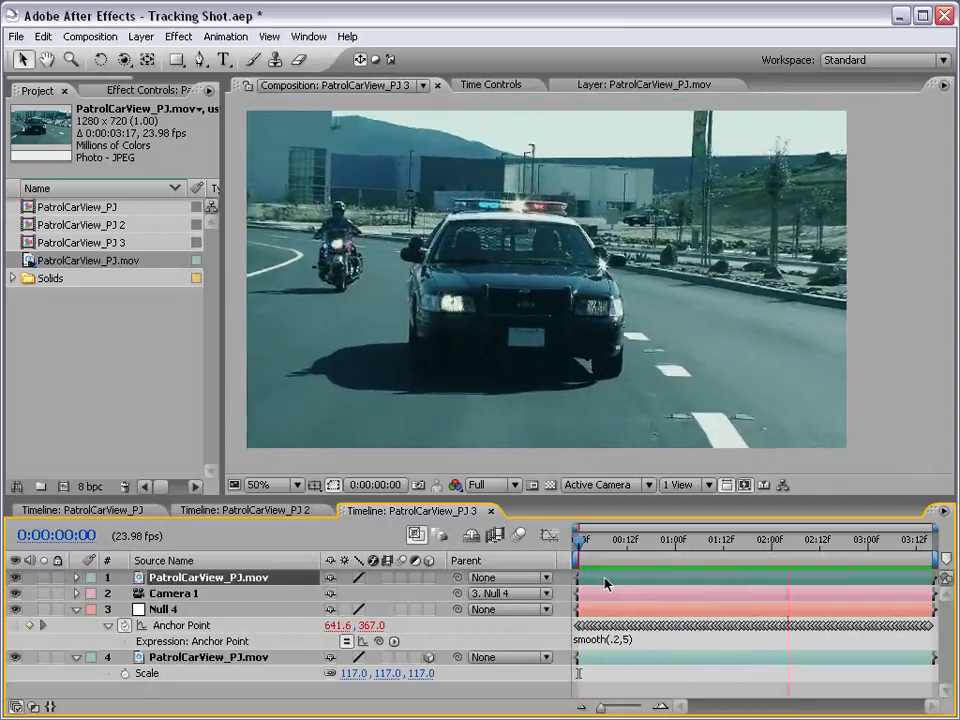
click(381, 307)
click(15, 577)
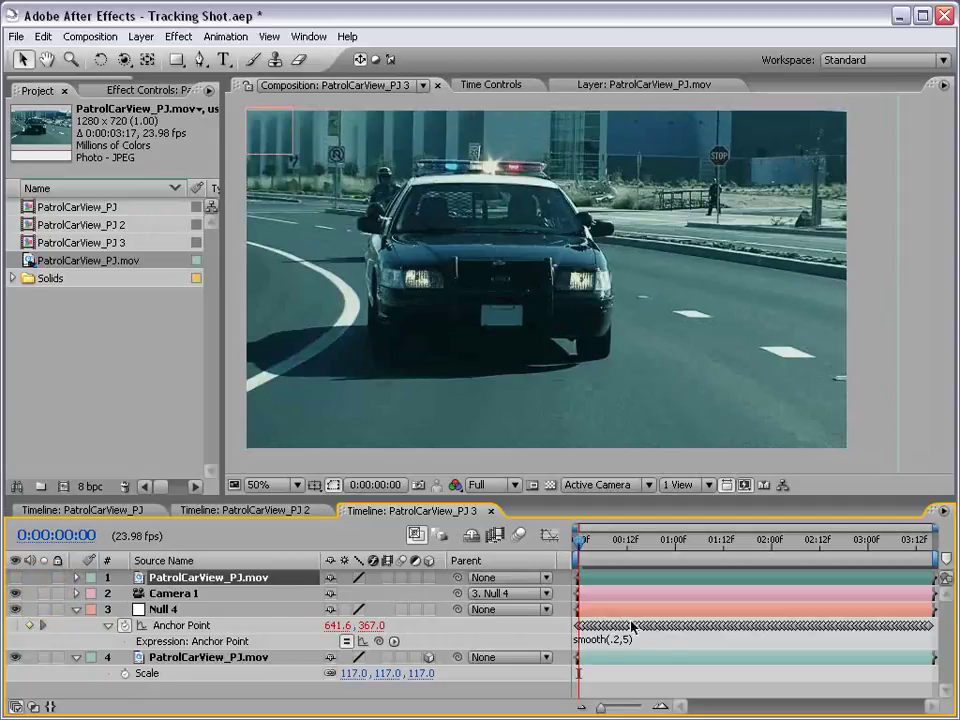
- Select the stabilised footage layer and give the Timeline panel more room
click(603, 640)
click(602, 682)
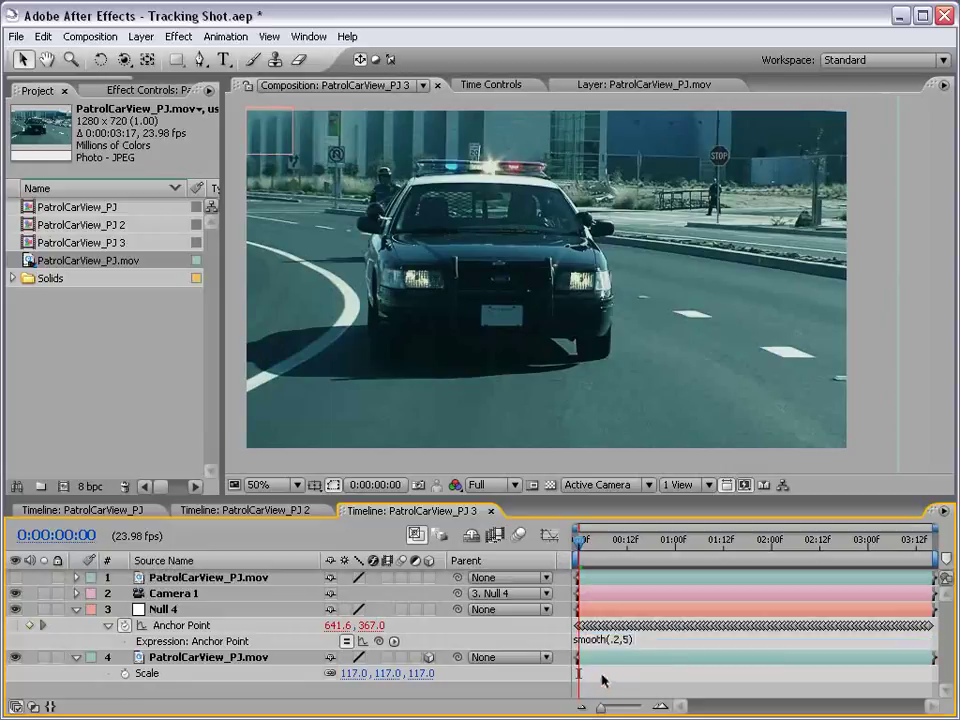
click(172, 658)
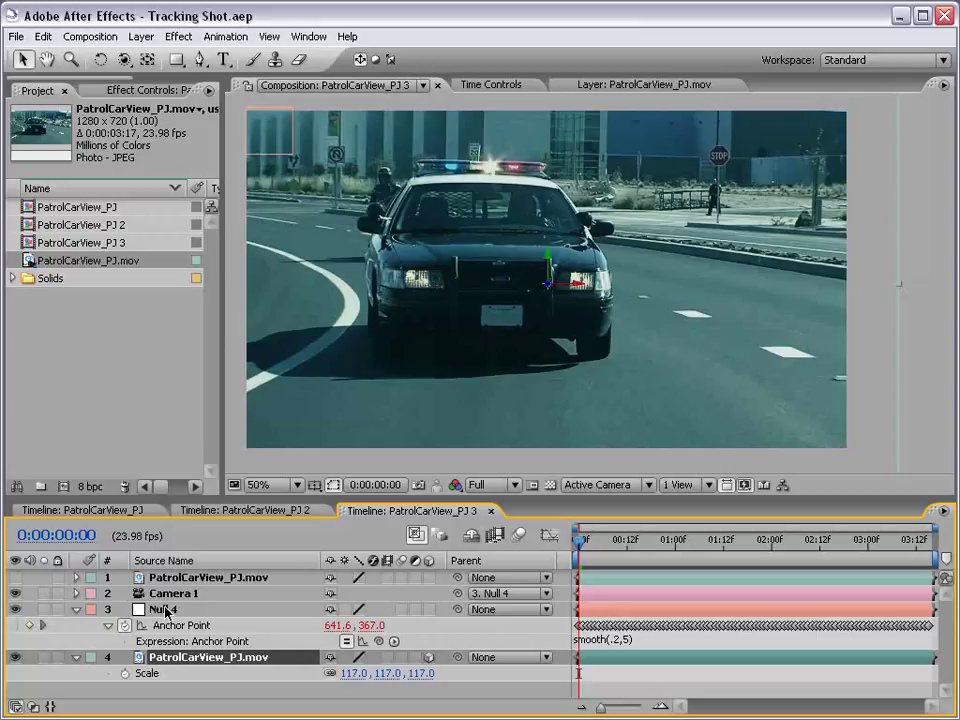
drag(340, 498, 340, 487)
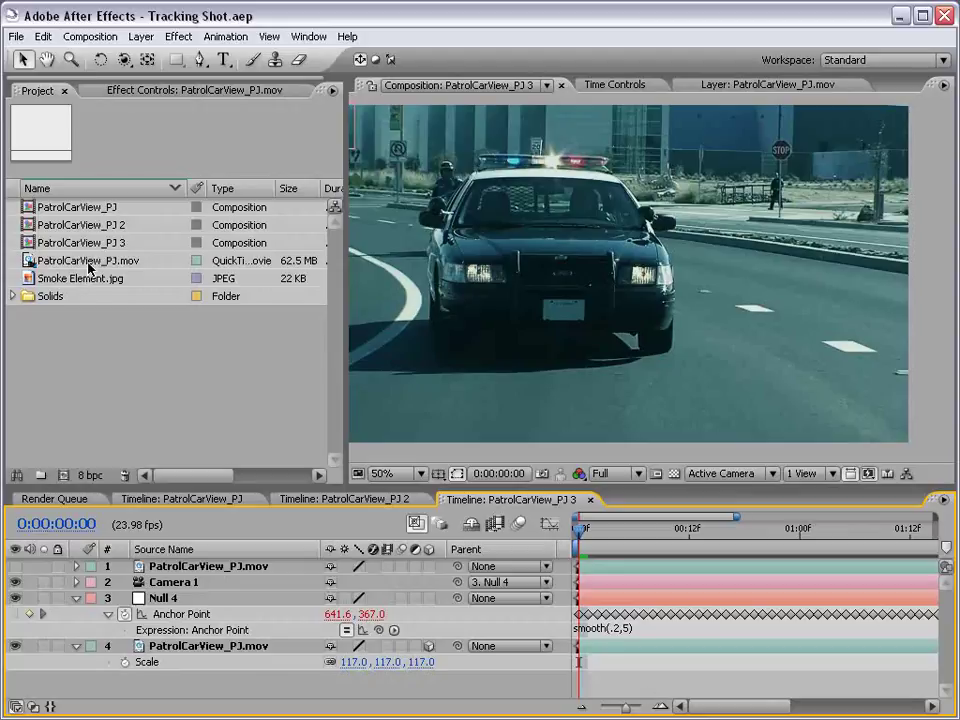
- Create a composition from the patrol-car footage and add a default white solid layer
drag(88, 268, 64, 476)
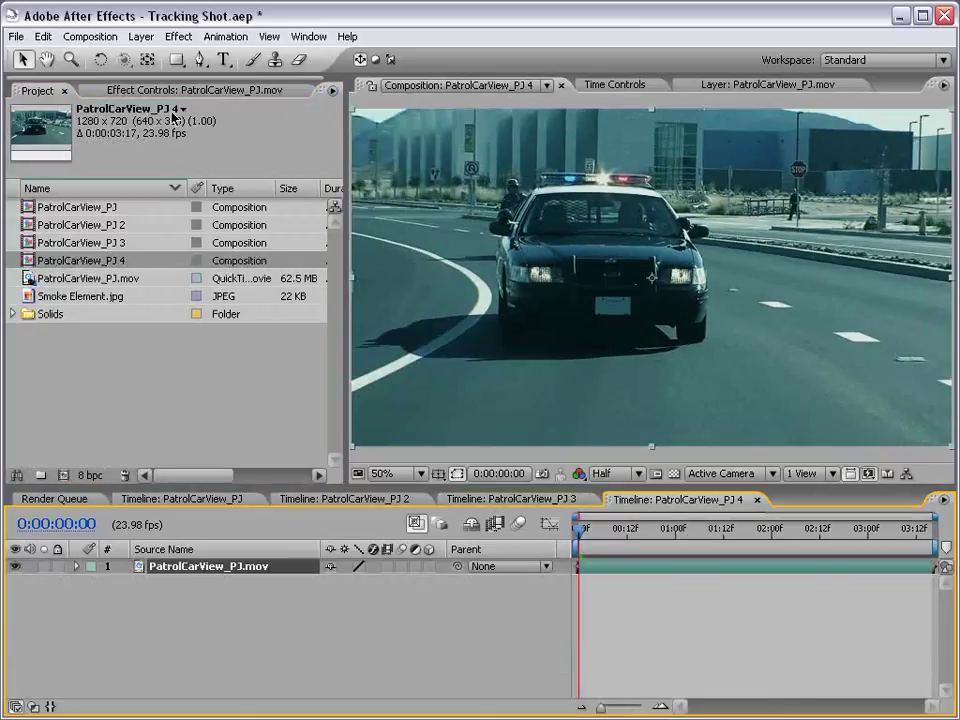
click(141, 37)
mouse_move(281, 57)
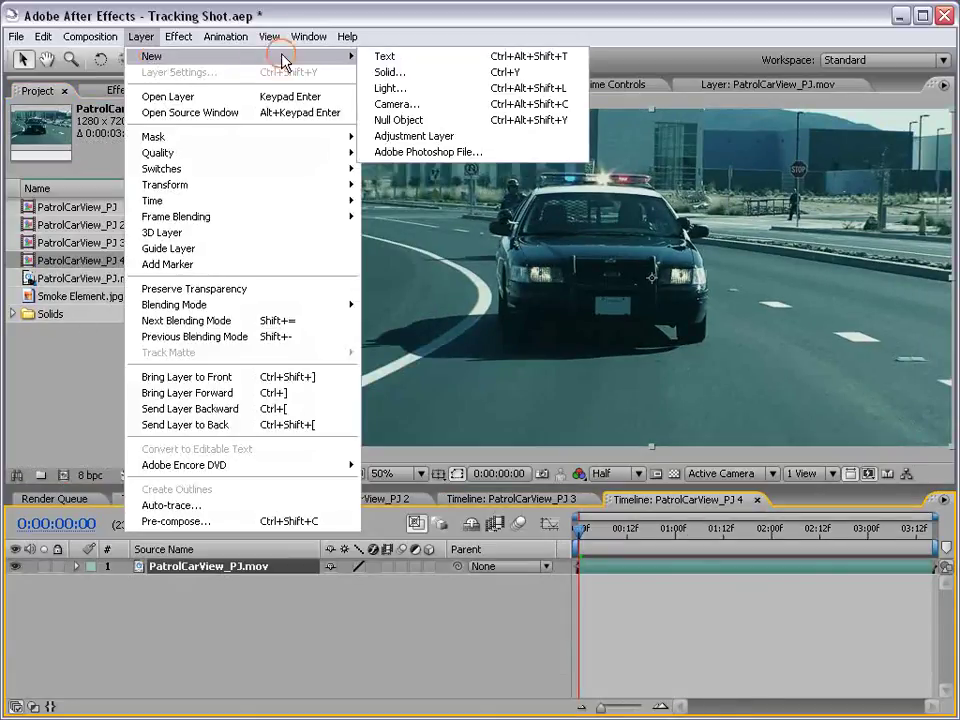
click(426, 72)
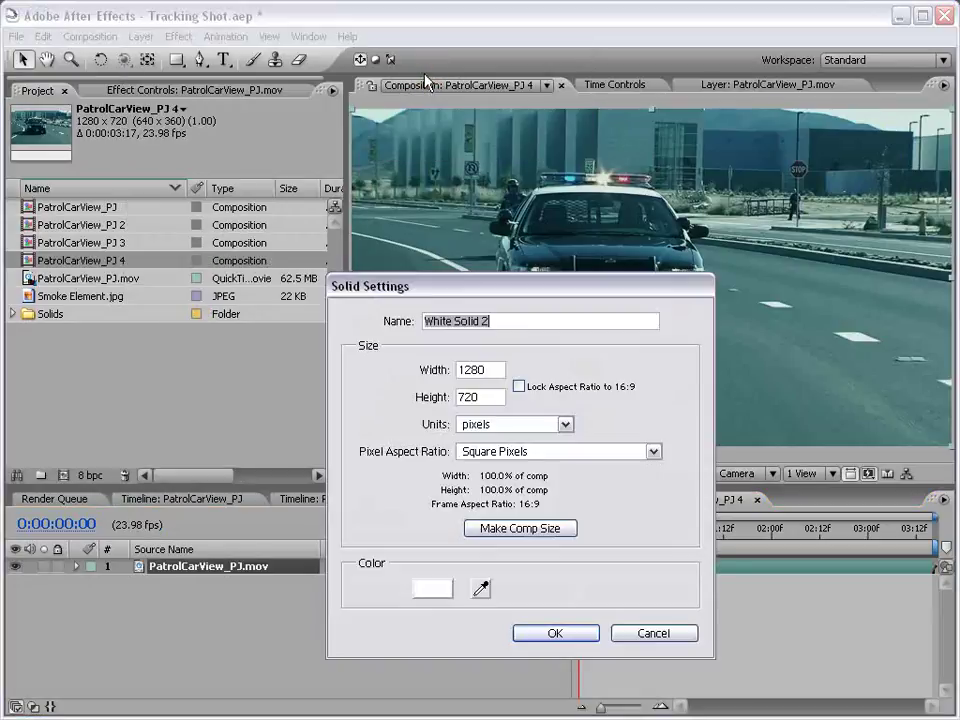
click(540, 633)
- Apply Trapcode Particular to the white solid and hide the footage layer
click(179, 36)
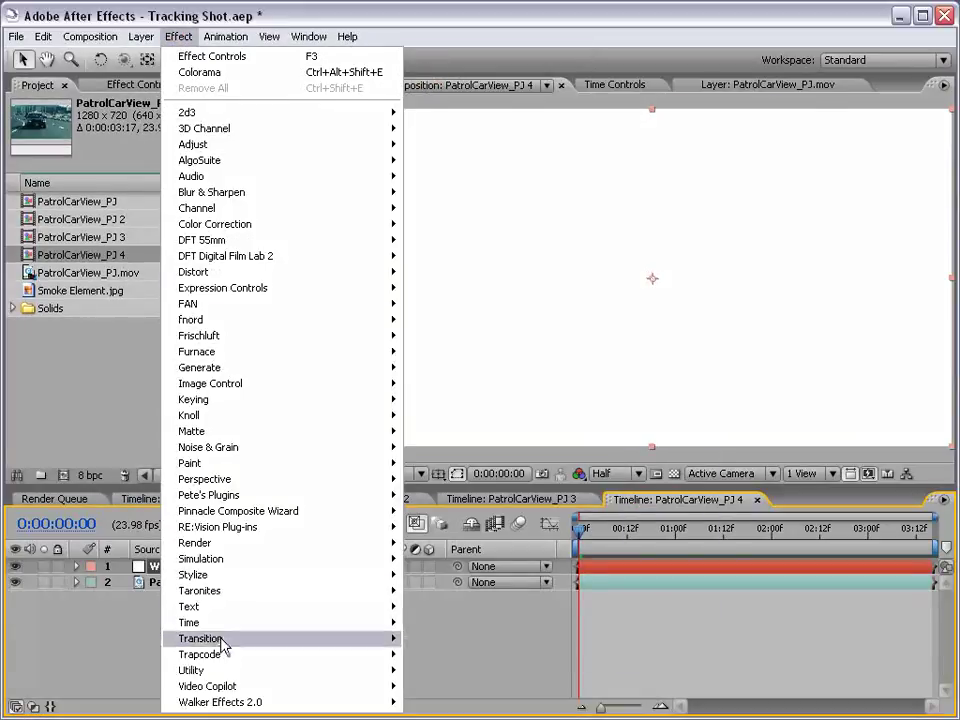
mouse_move(190, 654)
click(437, 702)
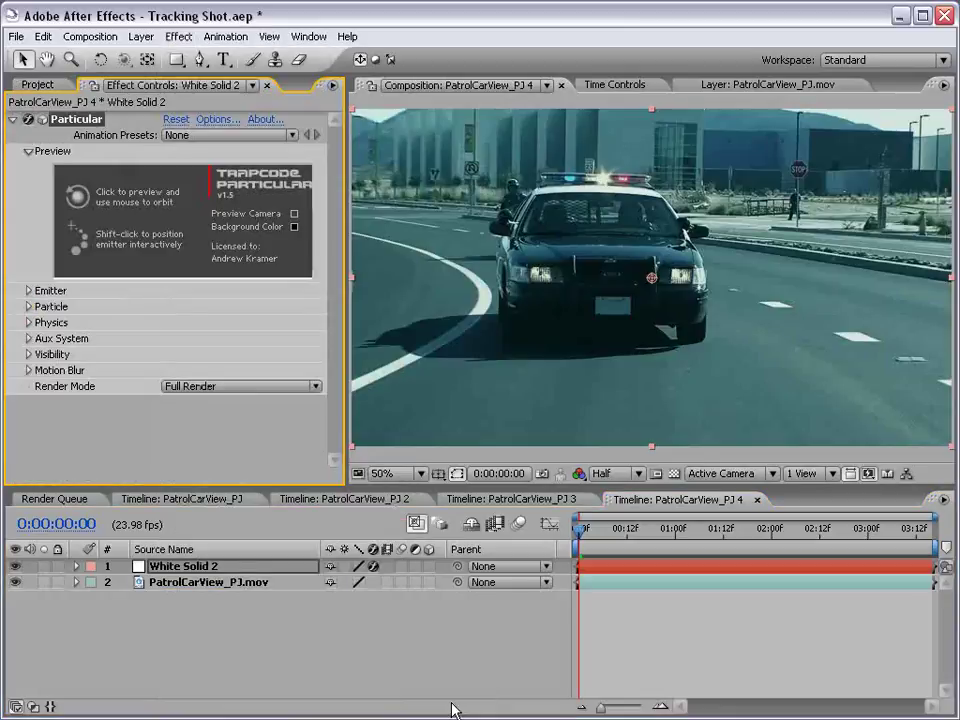
drag(580, 530, 678, 531)
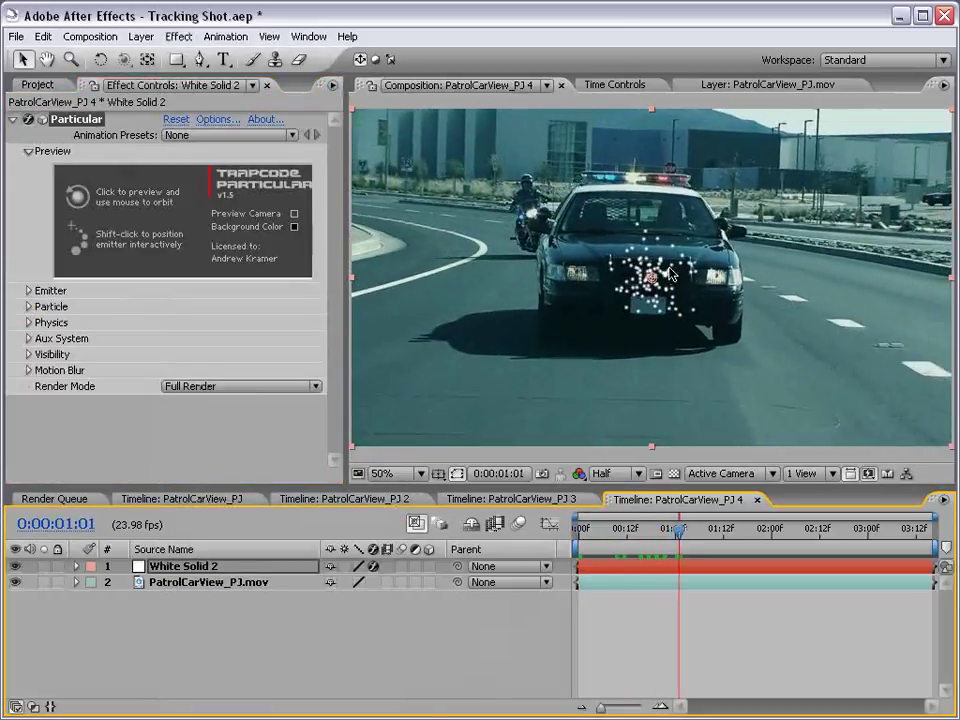
click(15, 582)
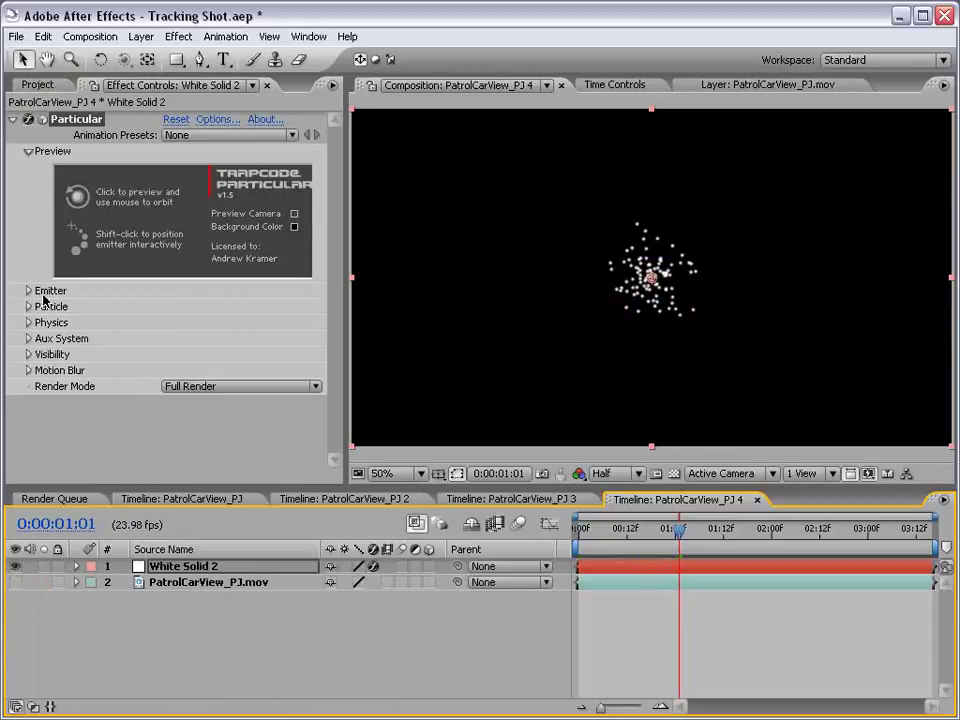
- Set the emitter type to Box and the direction to Directional
click(29, 291)
click(189, 222)
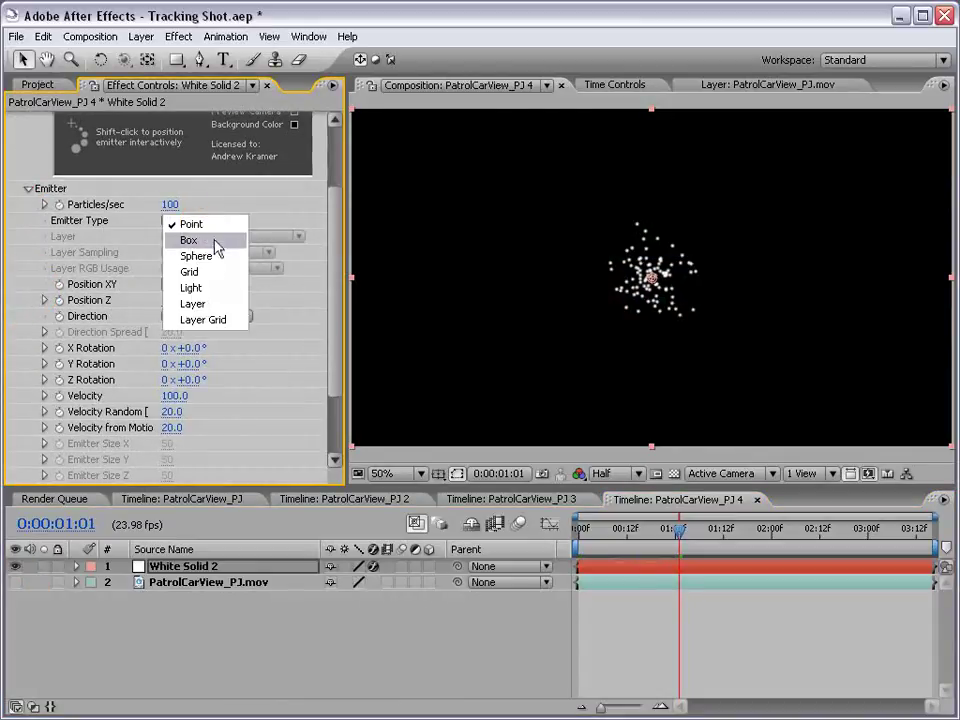
click(212, 247)
click(200, 316)
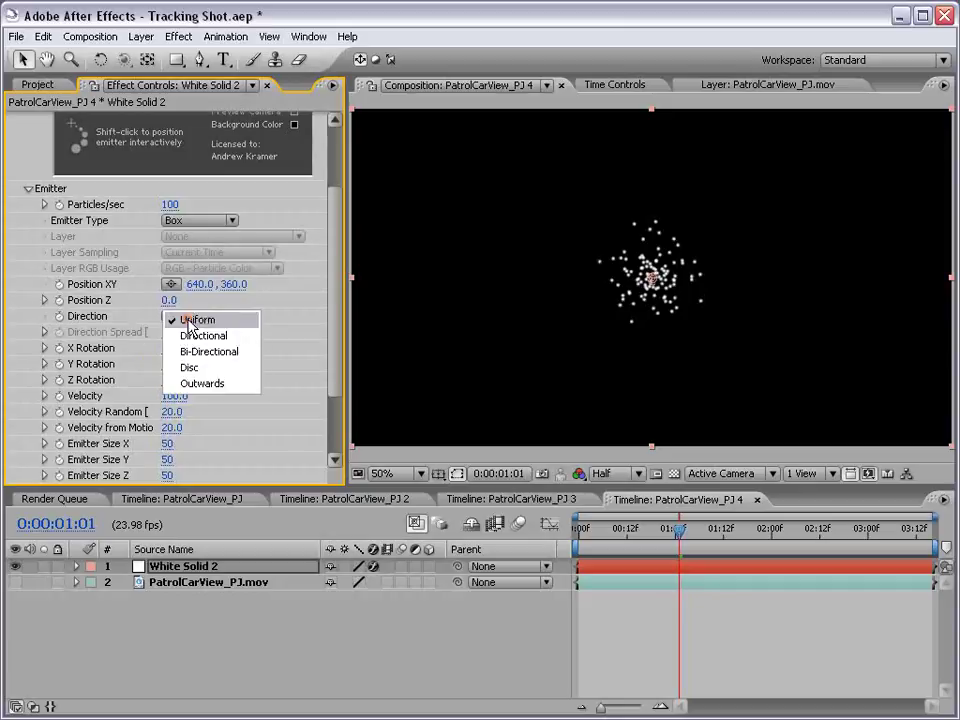
click(250, 336)
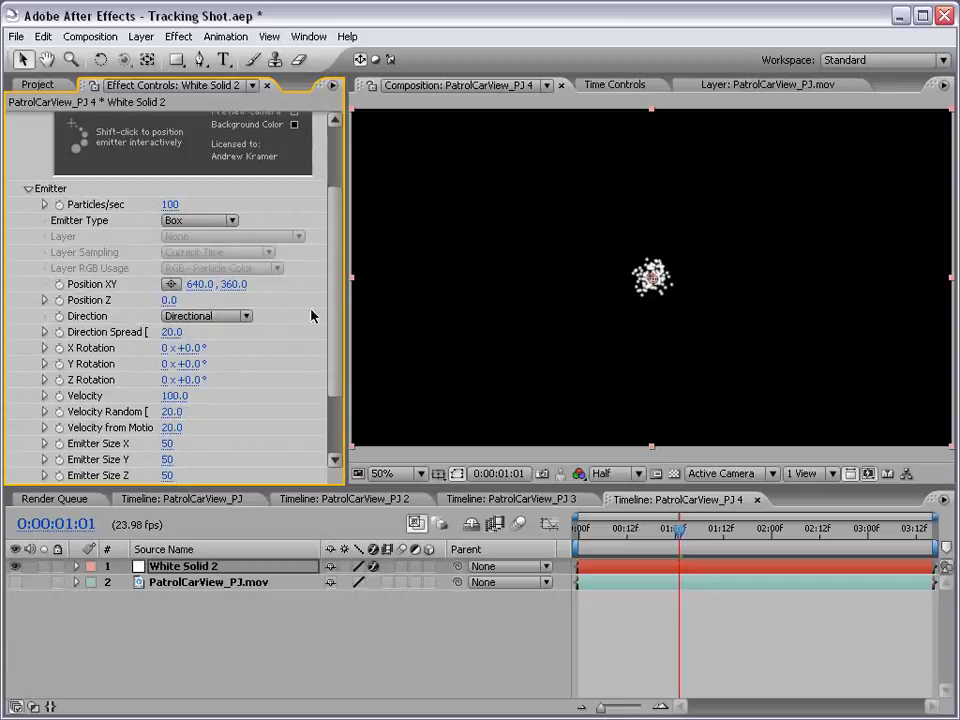
drag(199, 366, 512, 354)
key(ctrl+z)
- Set velocity 6000, direction spread 15, and emitter size 712 by 0
scroll(329, 369, down, 3)
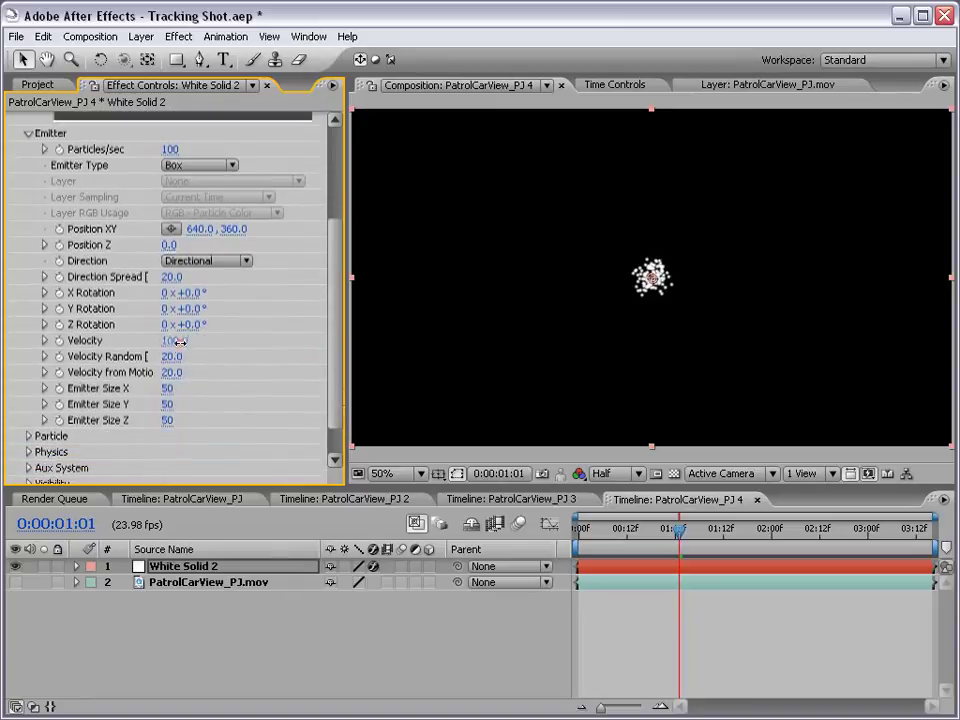
drag(175, 340, 589, 328)
click(171, 340)
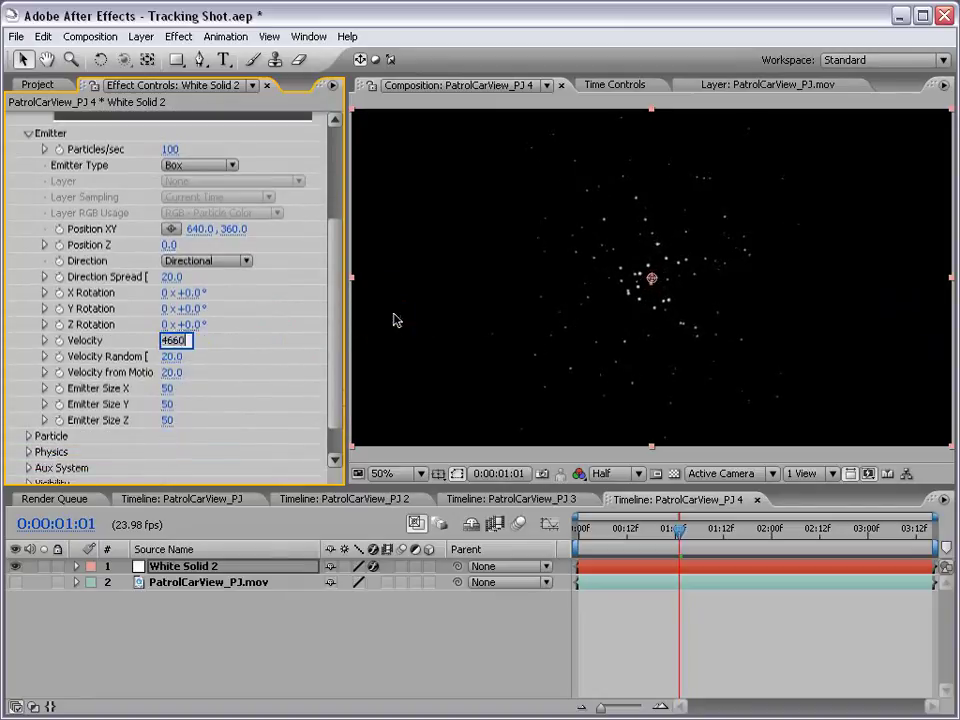
text(6000)
key(Return)
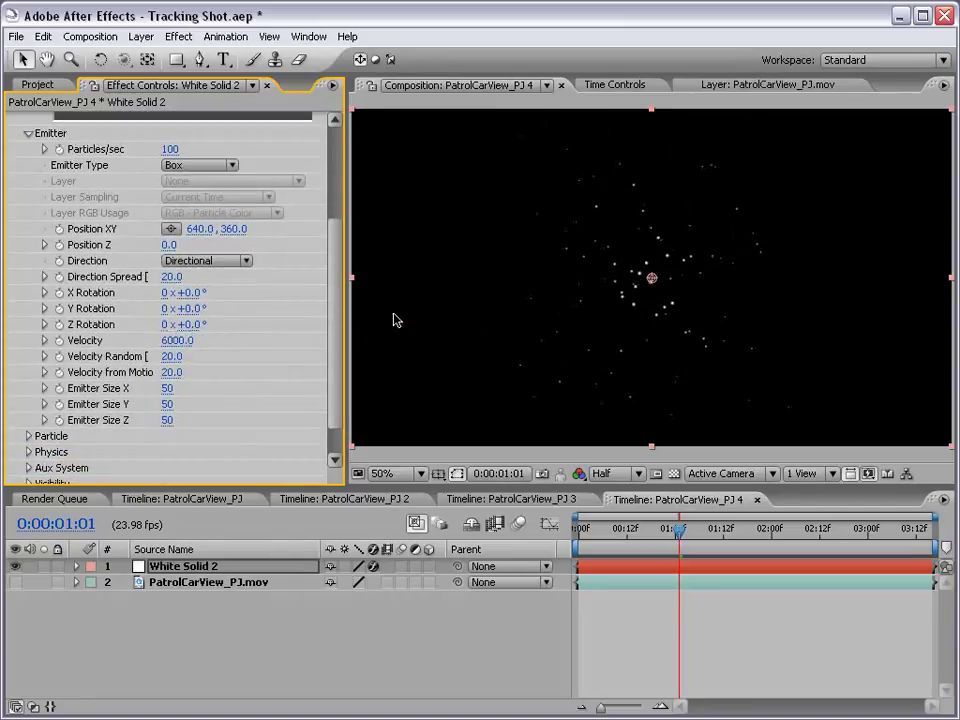
click(170, 277)
text(20)
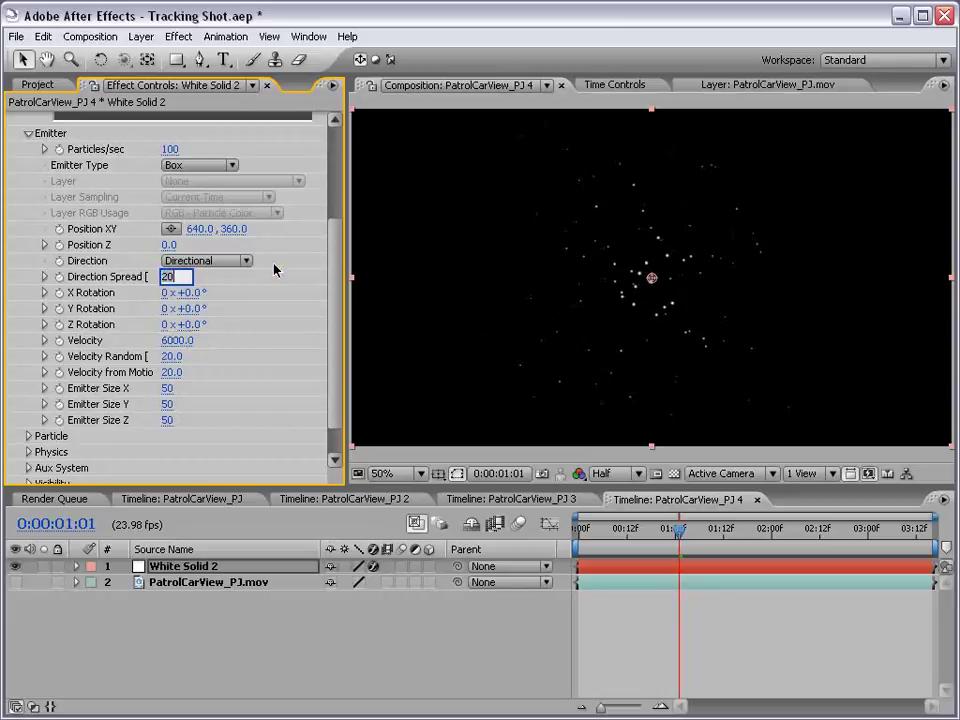
key(Return)
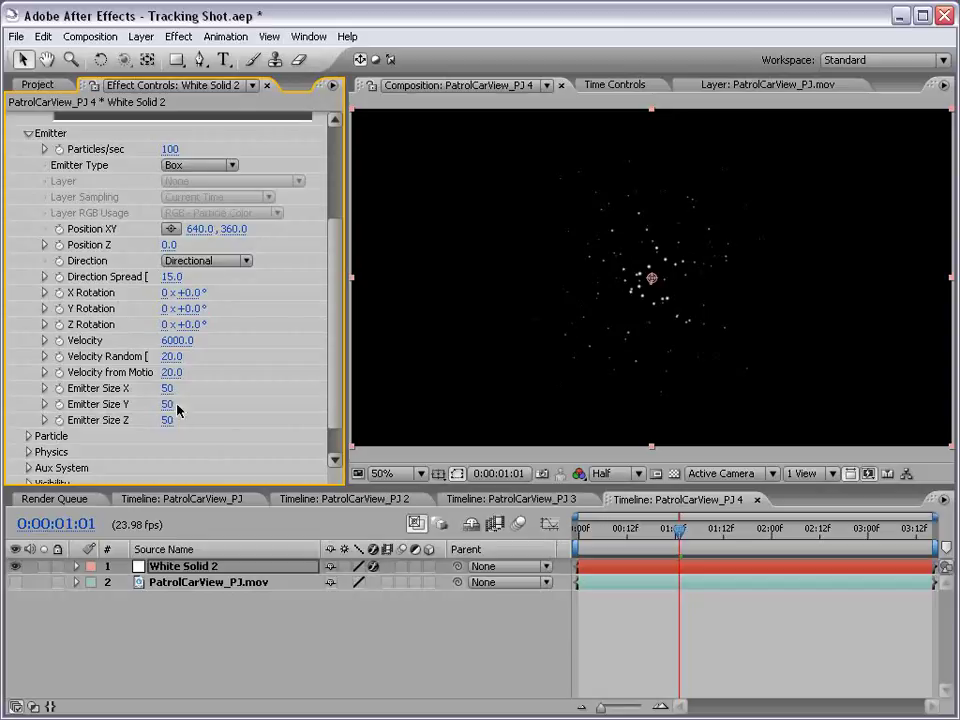
drag(167, 403, 790, 384)
scroll(333, 355, up, 1)
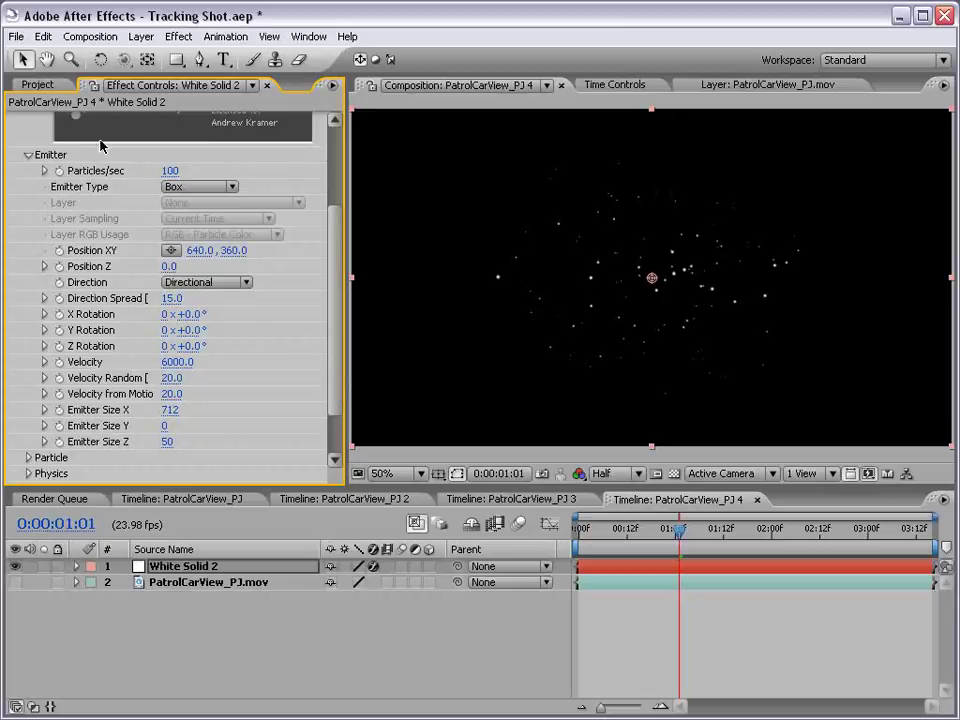
- Create a Smoke Element composition from the Smoke Element.jpg image
click(30, 85)
click(68, 308)
click(64, 291)
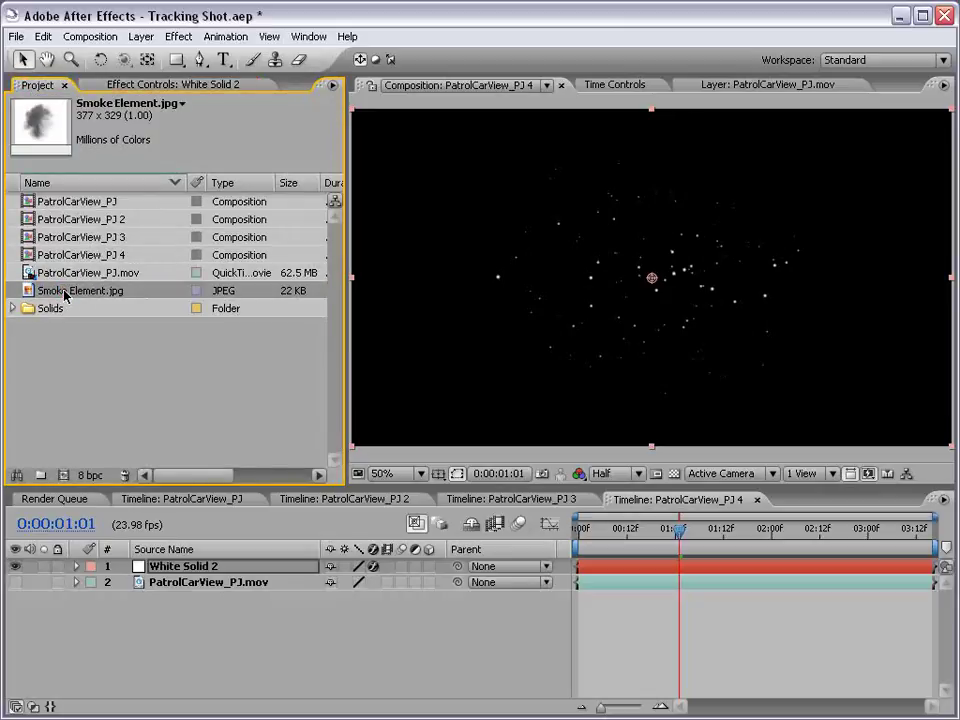
drag(64, 291, 62, 475)
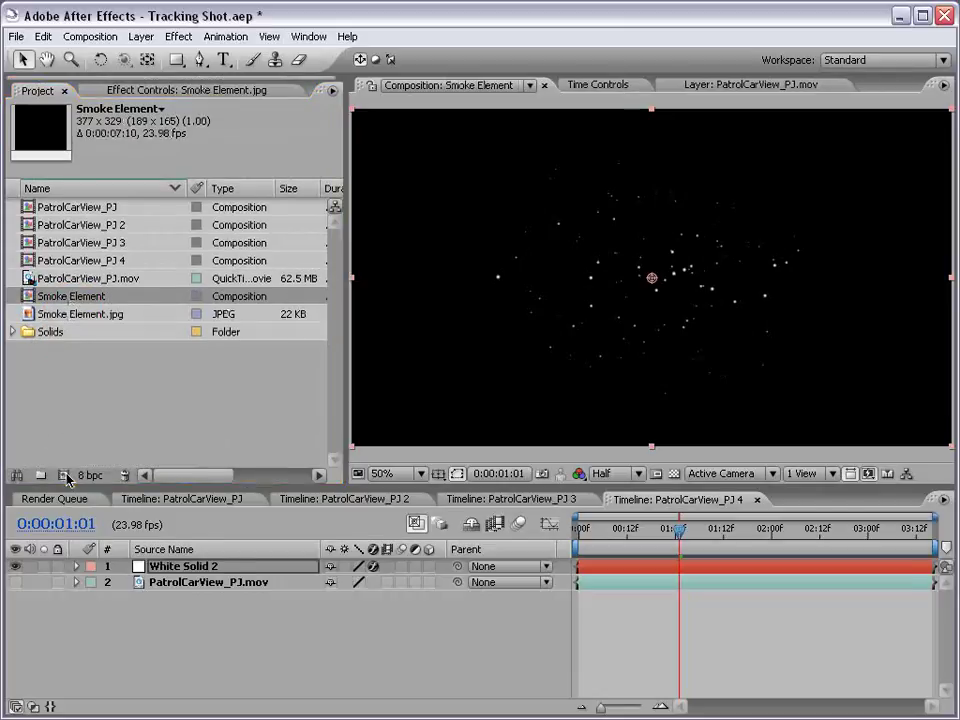
- Add a white solid beneath the smoke image, luma-inverted-matted by Smoke Element.jpg
click(141, 36)
mouse_move(146, 60)
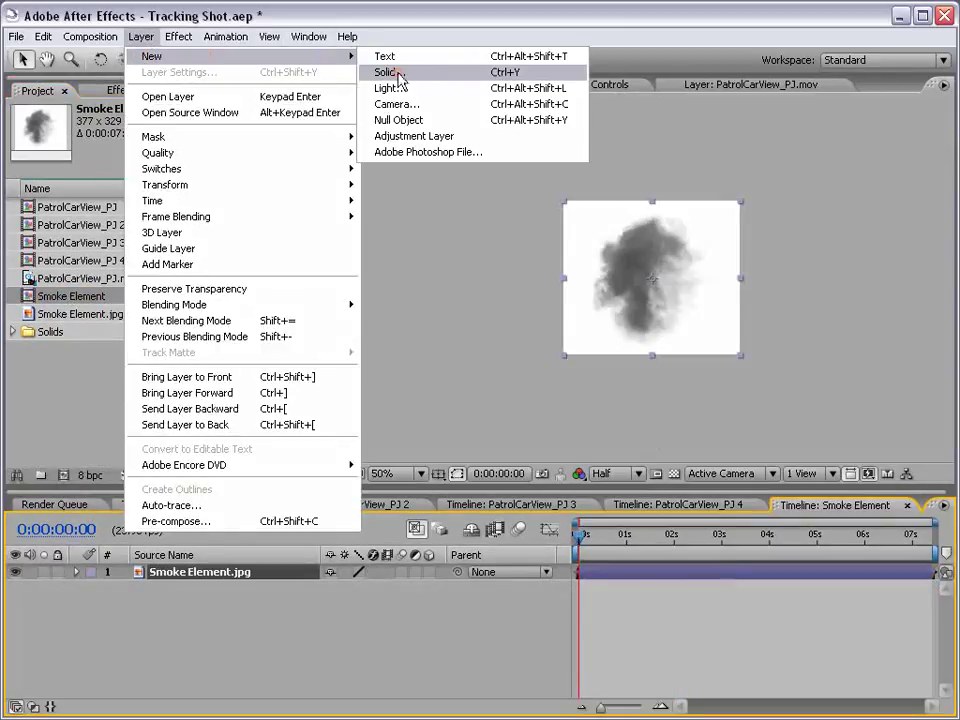
click(399, 77)
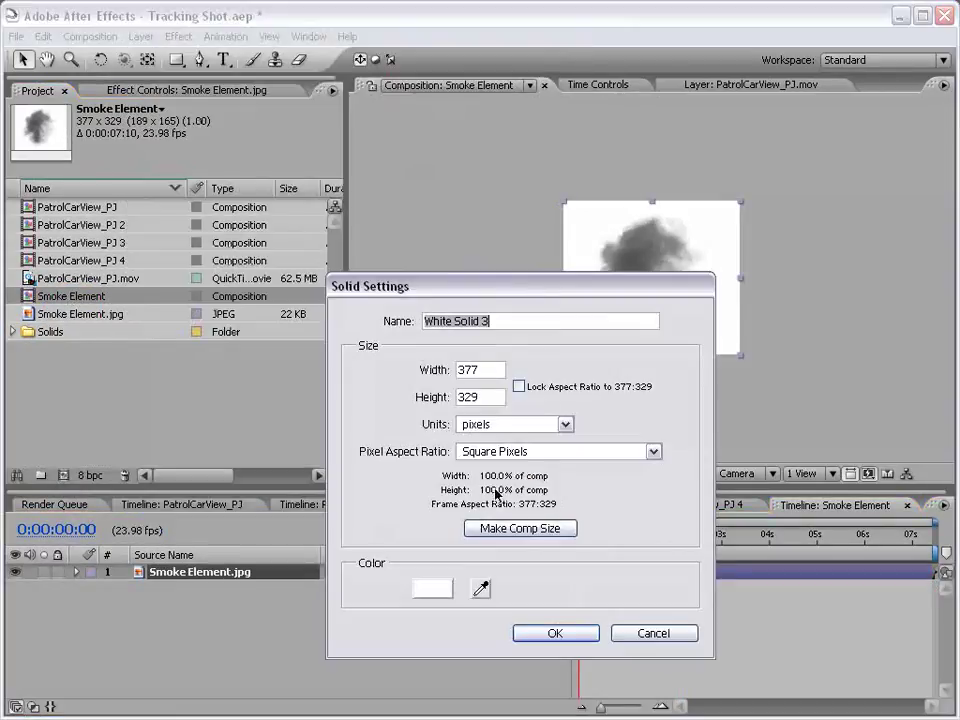
click(579, 635)
drag(214, 577, 206, 615)
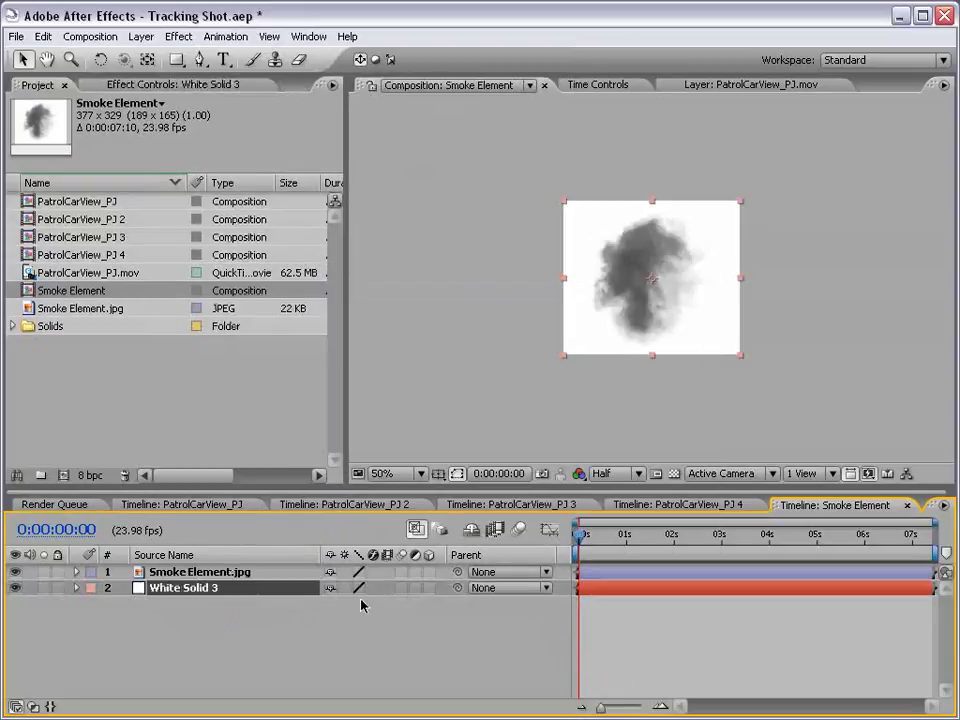
key(F4)
click(405, 587)
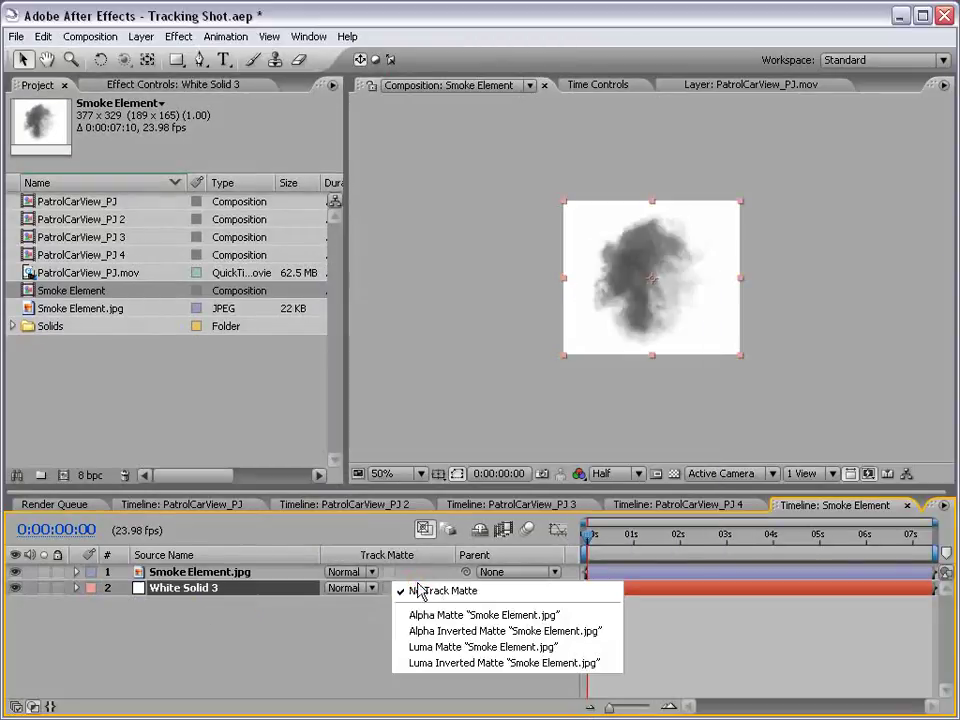
click(432, 663)
- Add Adjustment Layer 2 on top of the Smoke Element composition
click(141, 36)
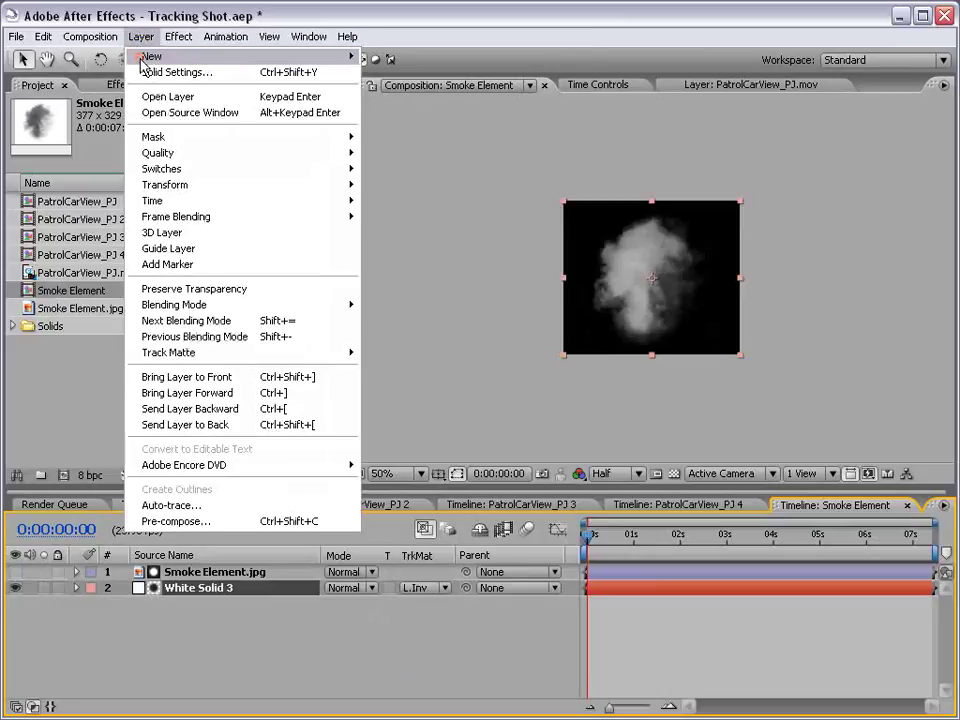
mouse_move(152, 56)
click(501, 139)
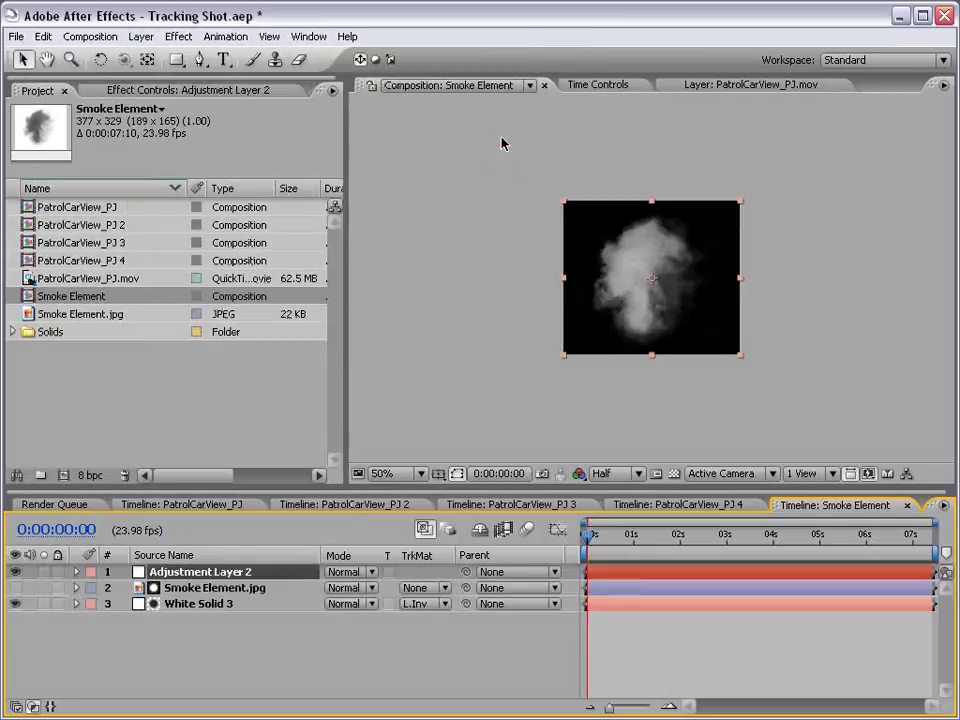
- Apply Colorama with Output Cycle preset Ramp Grey and Get Phase From Alpha
click(180, 36)
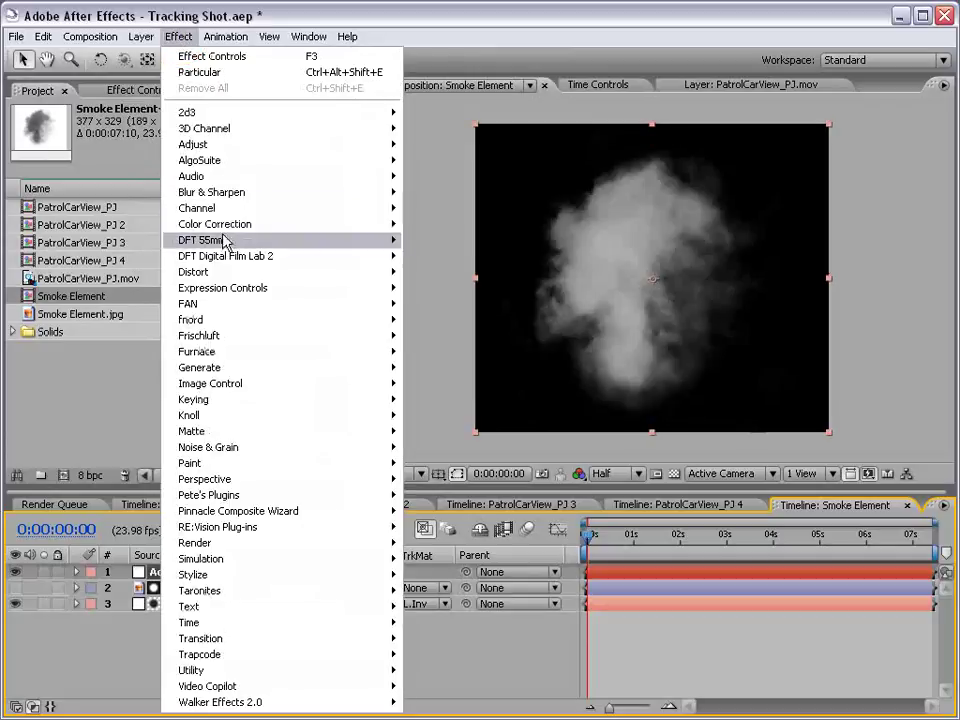
mouse_move(208, 226)
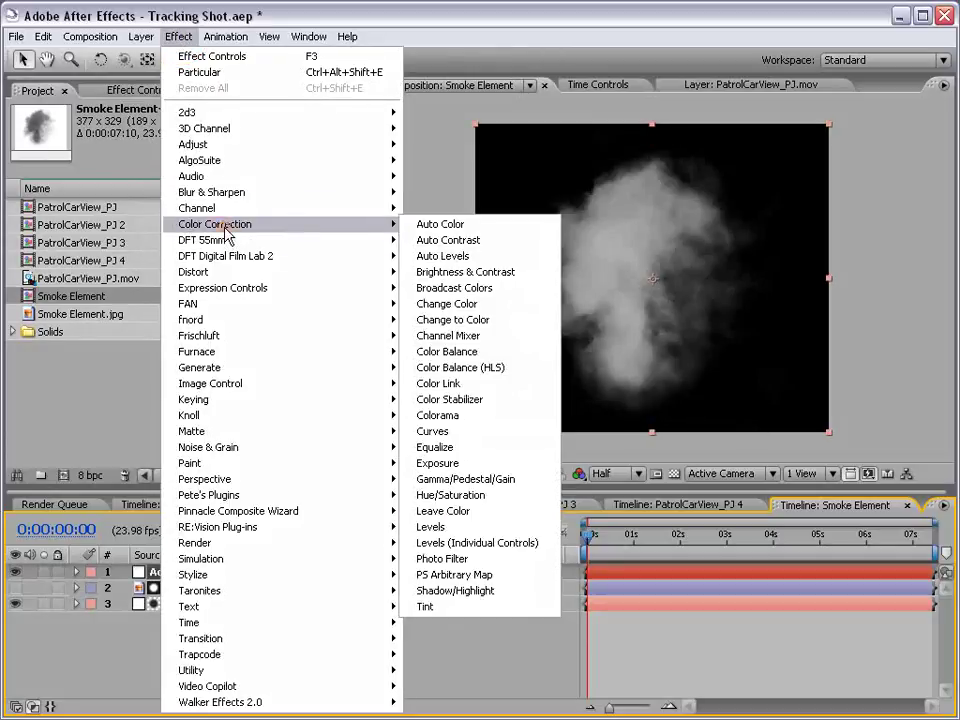
click(470, 417)
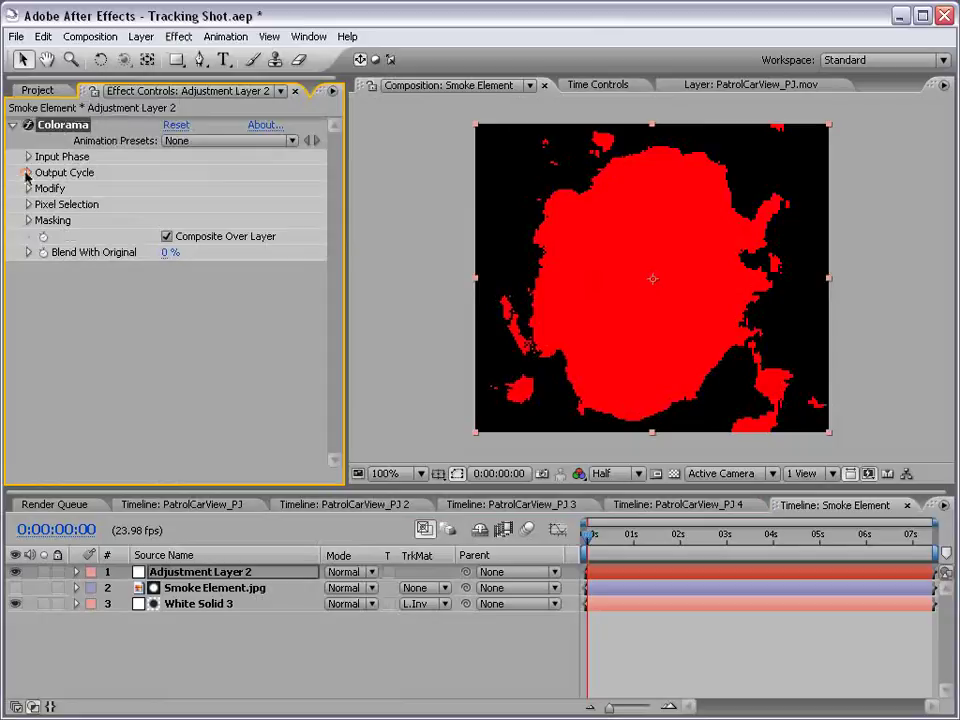
click(26, 174)
click(229, 189)
click(206, 303)
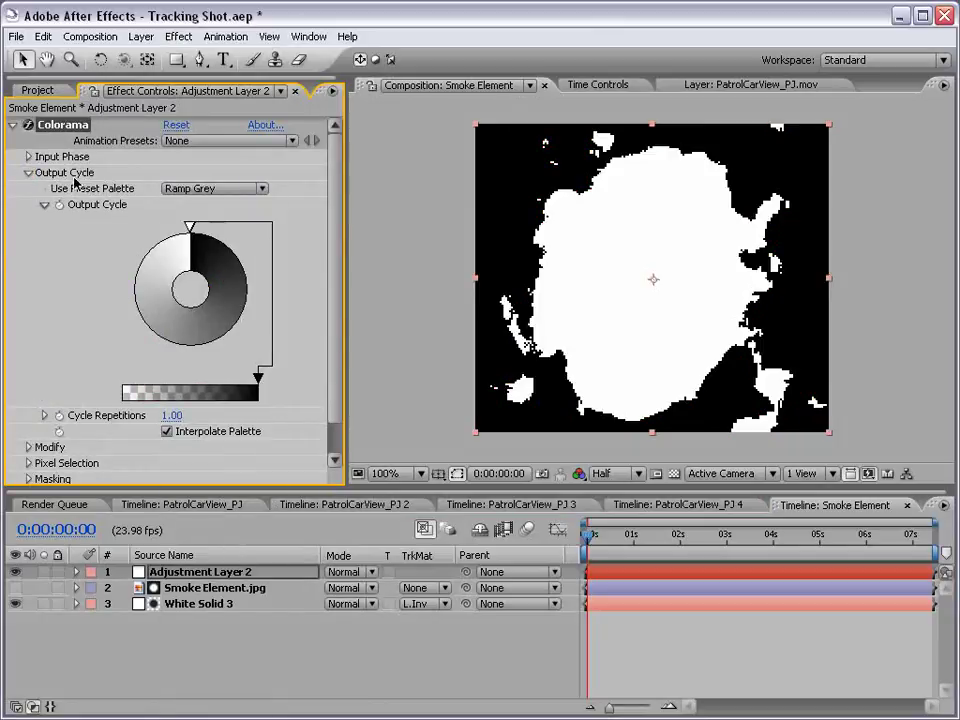
click(29, 157)
click(180, 173)
click(230, 299)
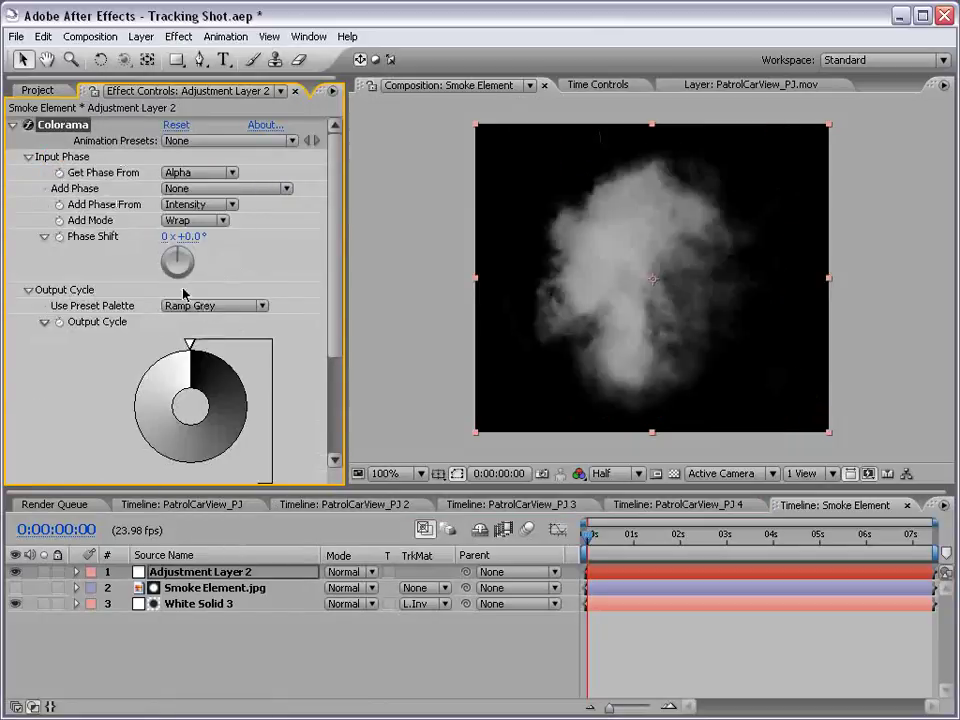
click(29, 157)
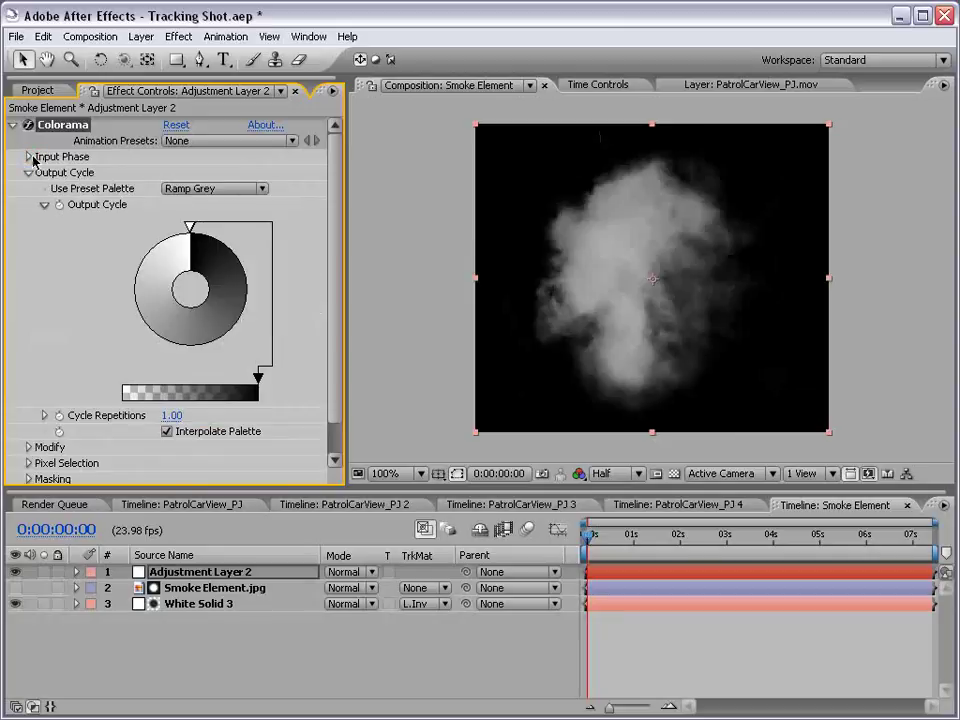
- Recolour the palette stop pale tan and fade the output cycle to transparent
double_click(190, 227)
click(246, 167)
click(240, 184)
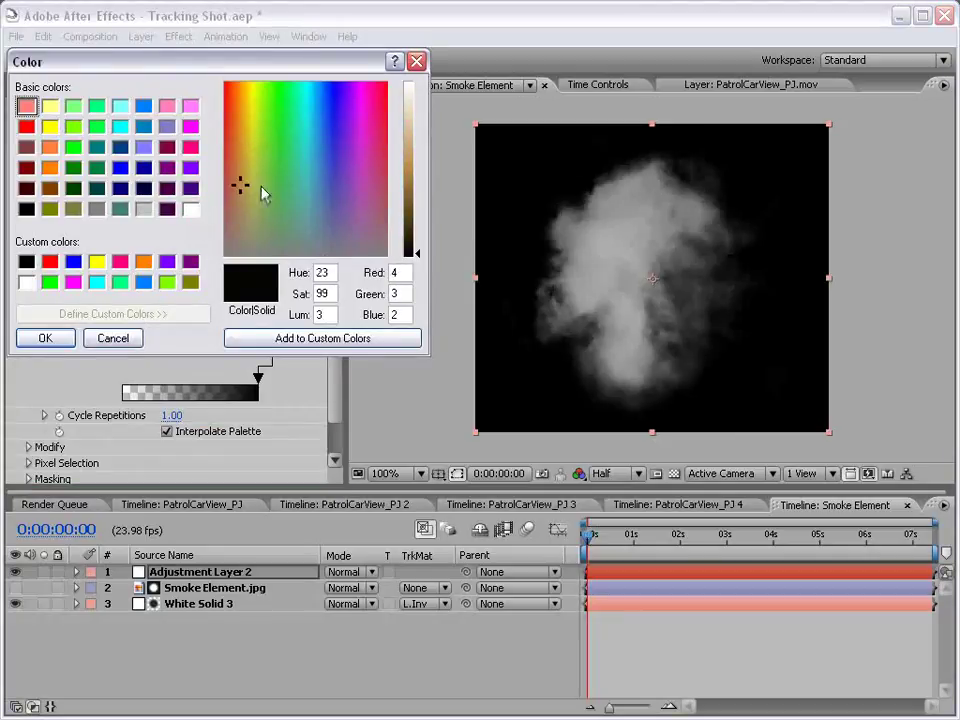
drag(410, 190, 410, 173)
click(45, 338)
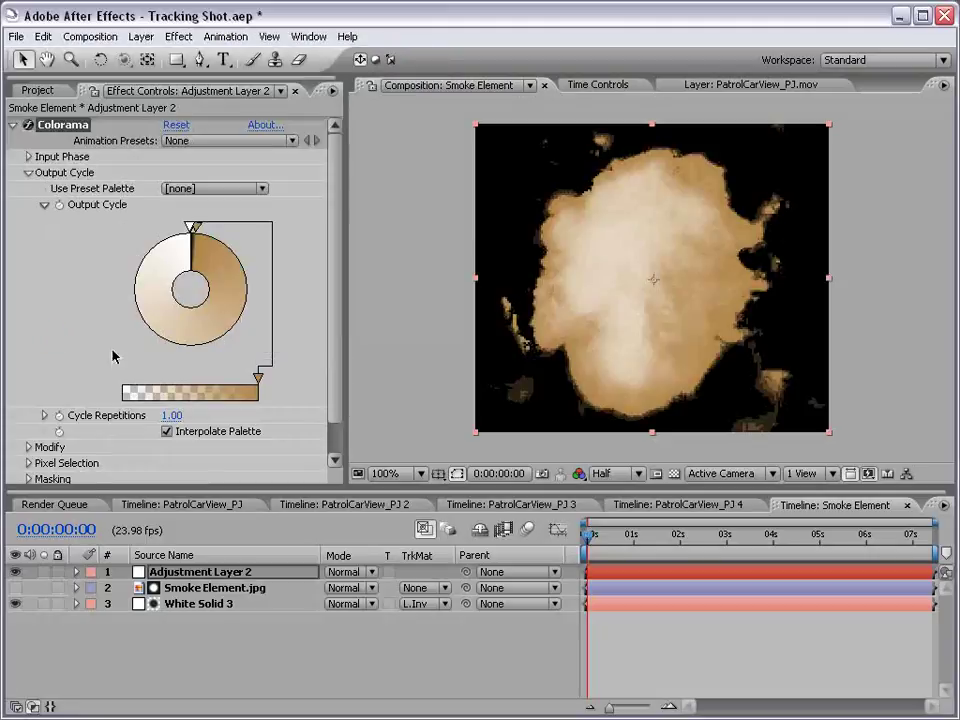
drag(258, 383, 122, 380)
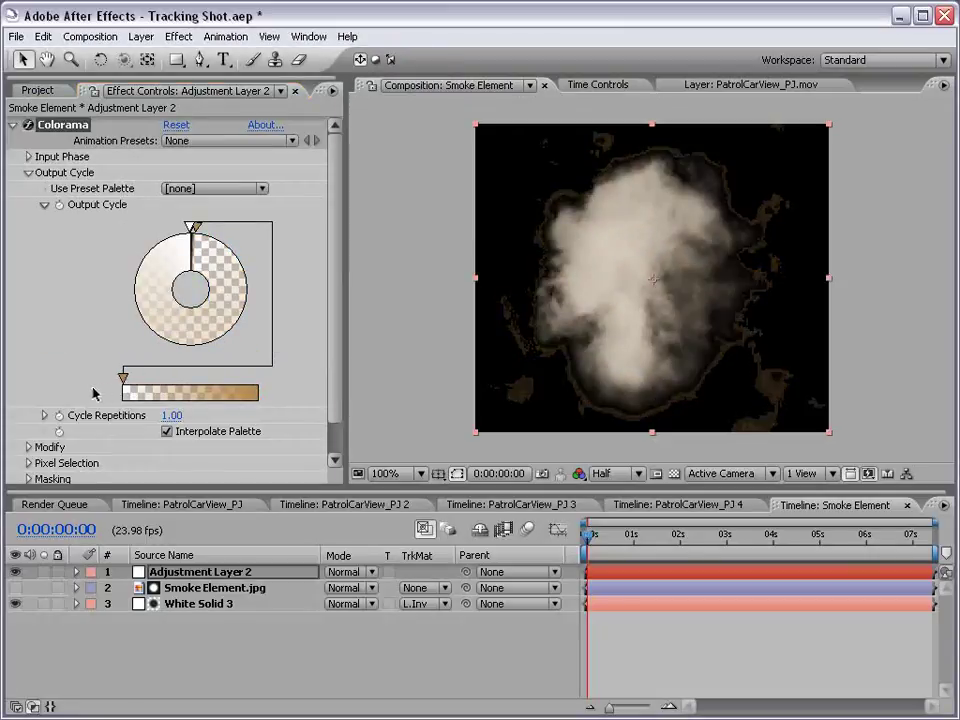
- Add the Smoke Element comp to PatrolCarView_PJ 4 and hide it
click(906, 505)
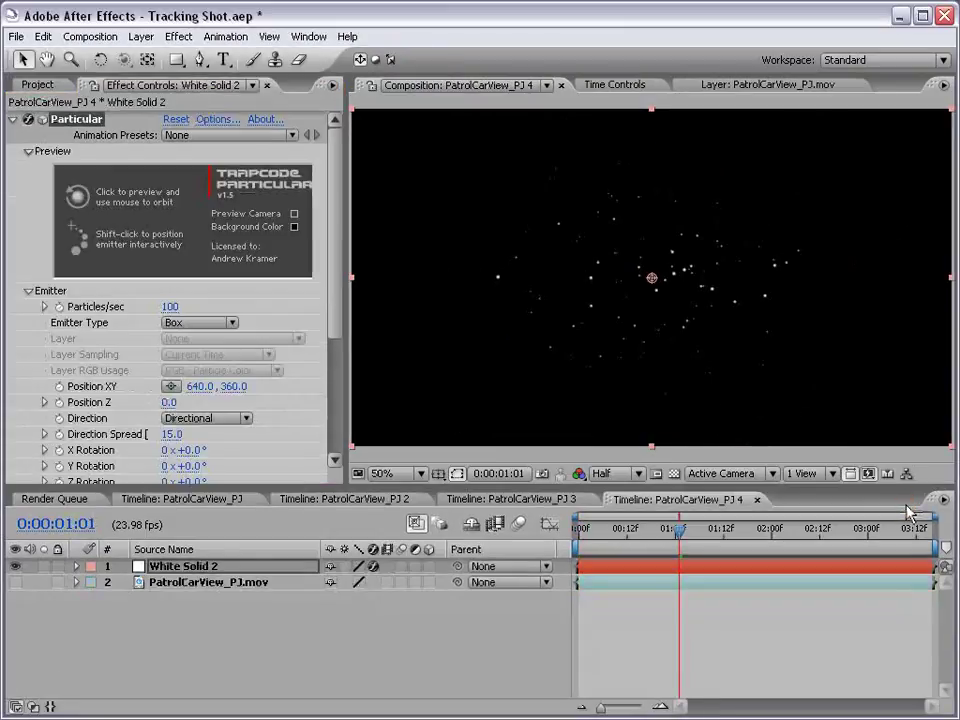
click(37, 88)
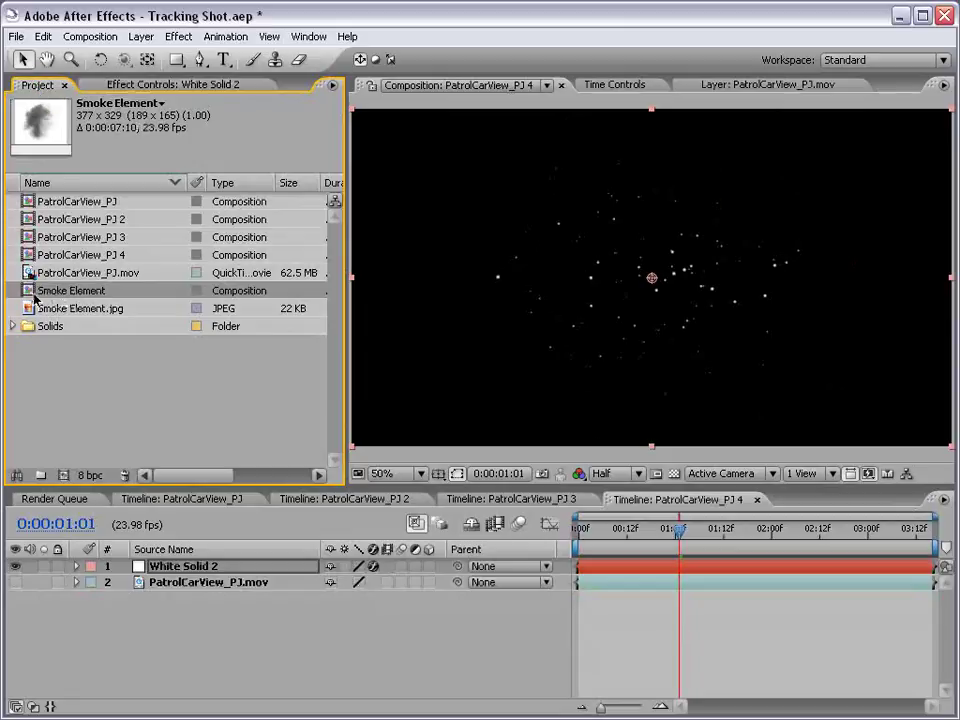
drag(35, 297, 655, 280)
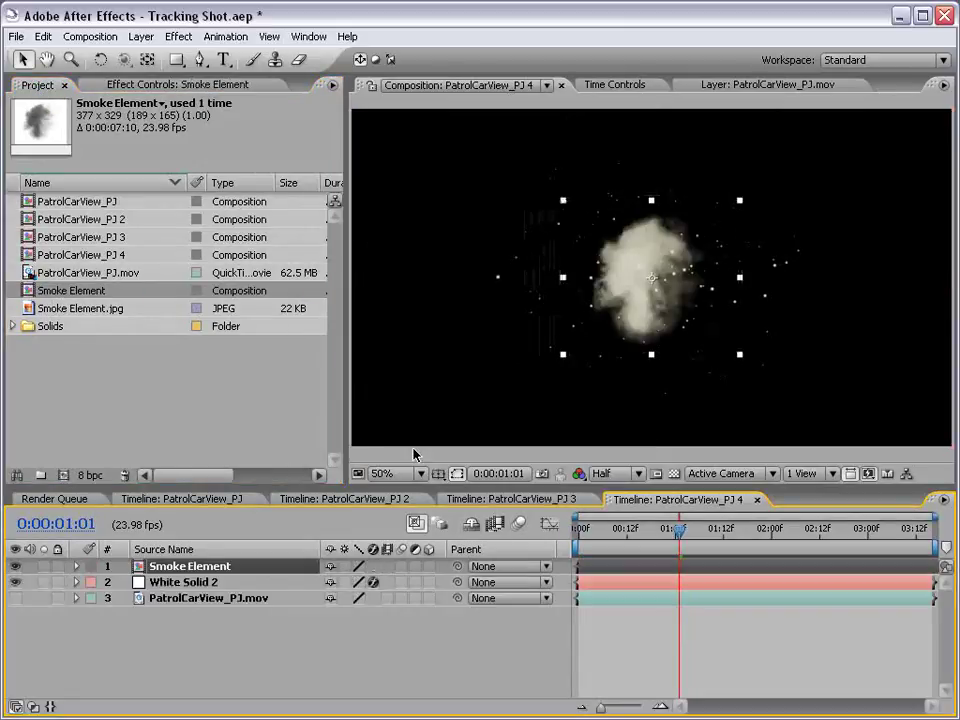
click(16, 566)
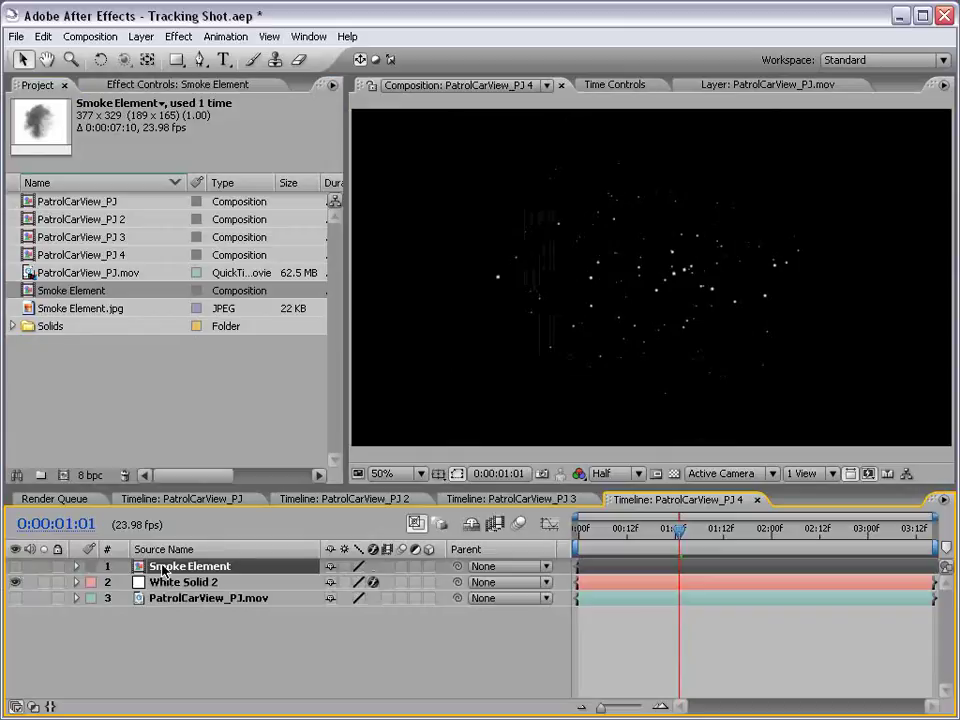
- Rename the White Solid 2 layer to 'Particular'
click(208, 582)
key(Return)
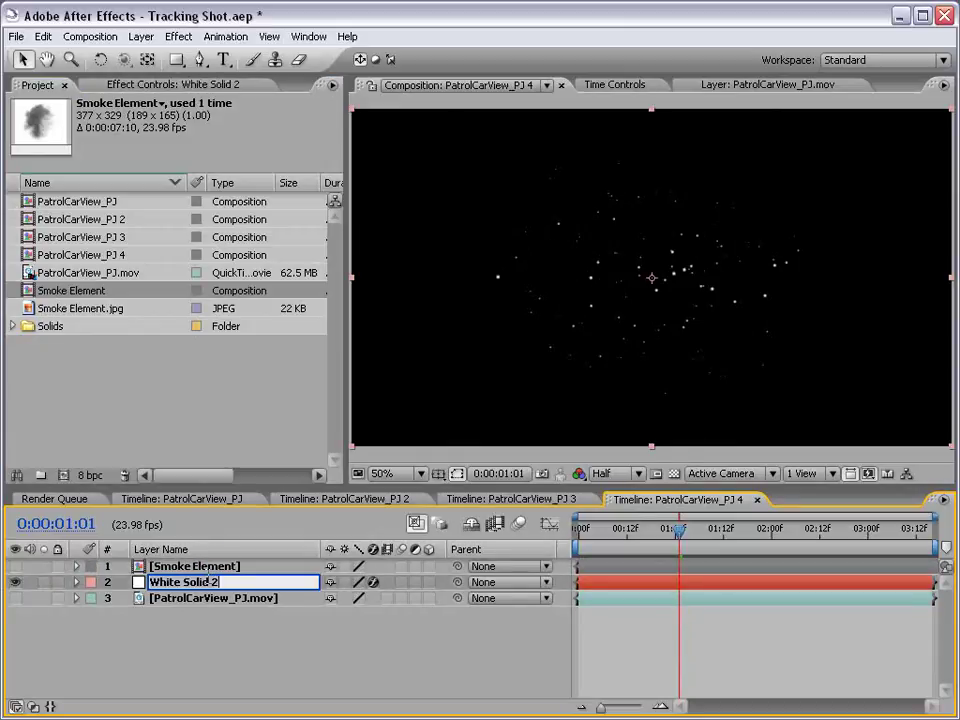
text(Par)
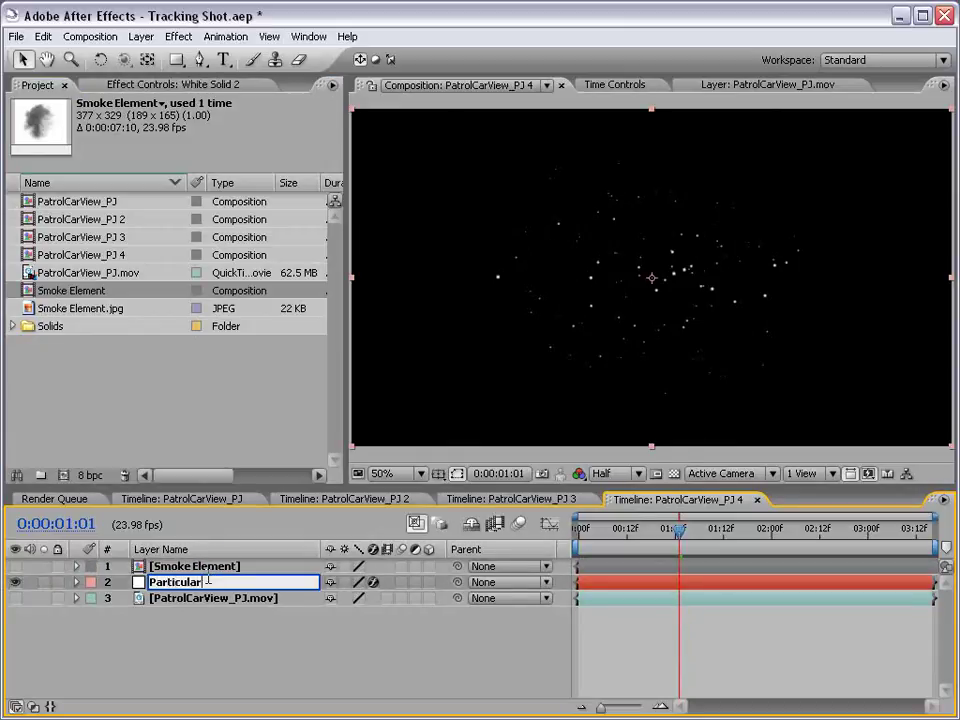
text(ticular)
key(Return)
- Set Particle Type to Custom using the Smoke Element layer as the source
click(102, 85)
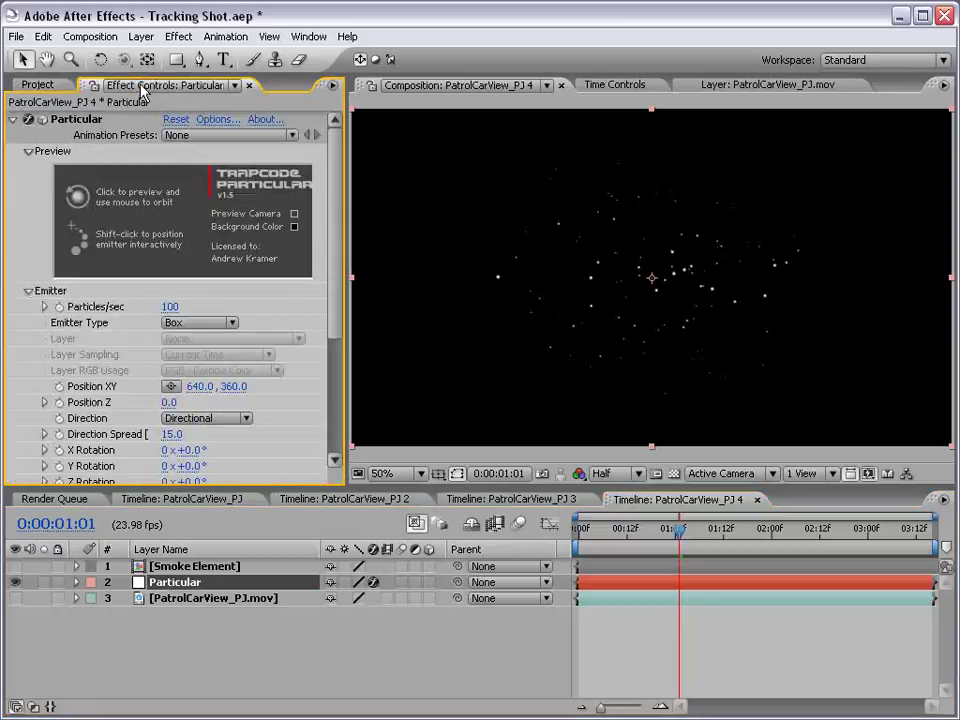
drag(336, 228, 336, 268)
scroll(221, 353, down, 3)
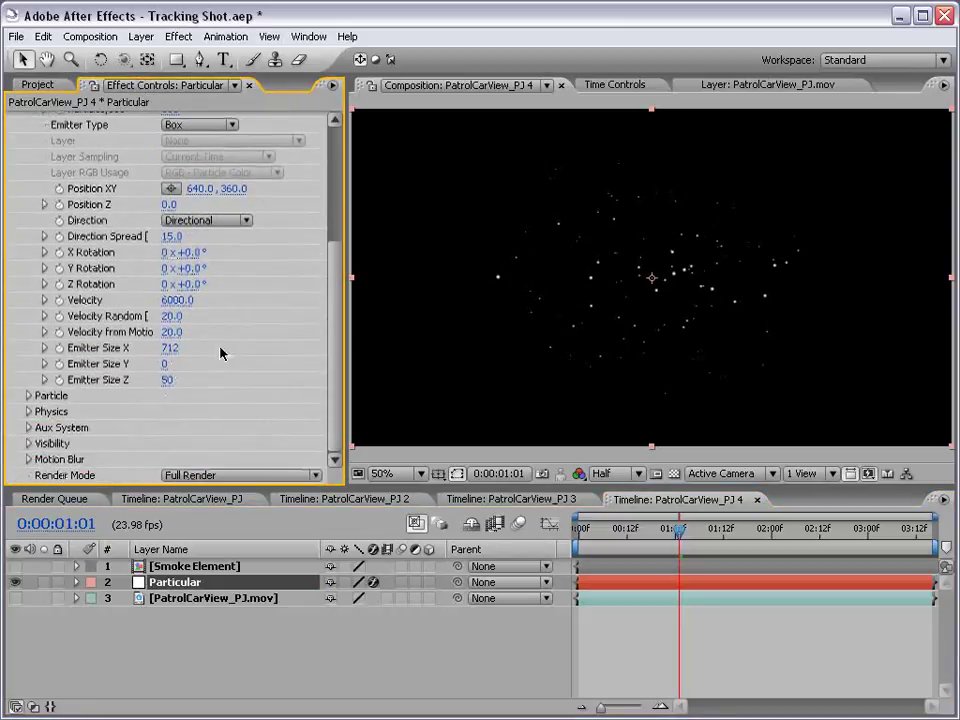
click(26, 396)
click(210, 217)
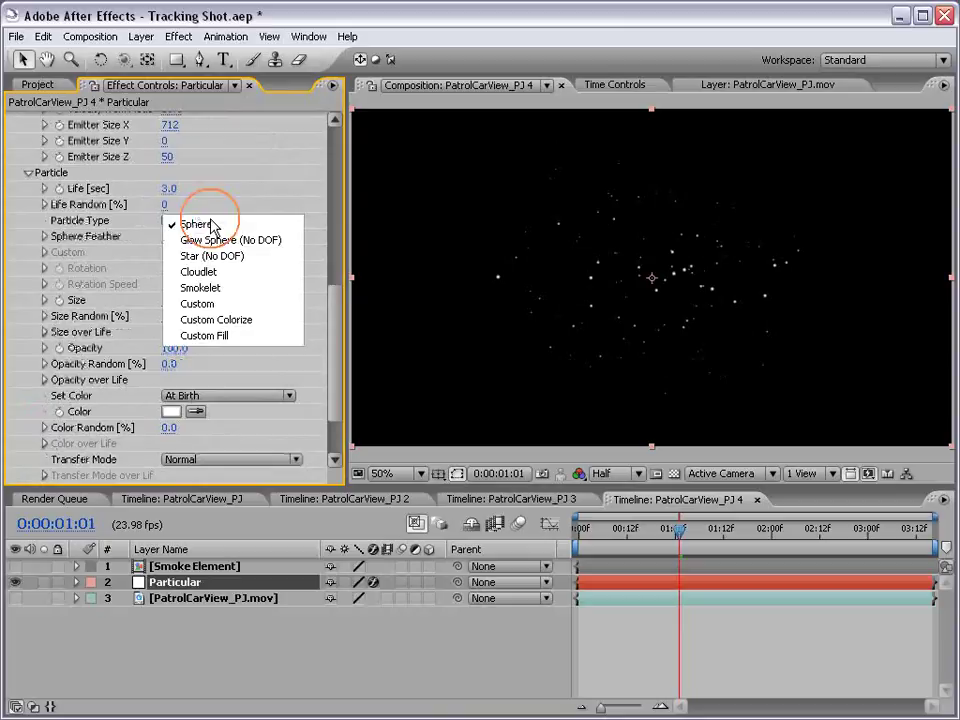
click(250, 306)
click(230, 268)
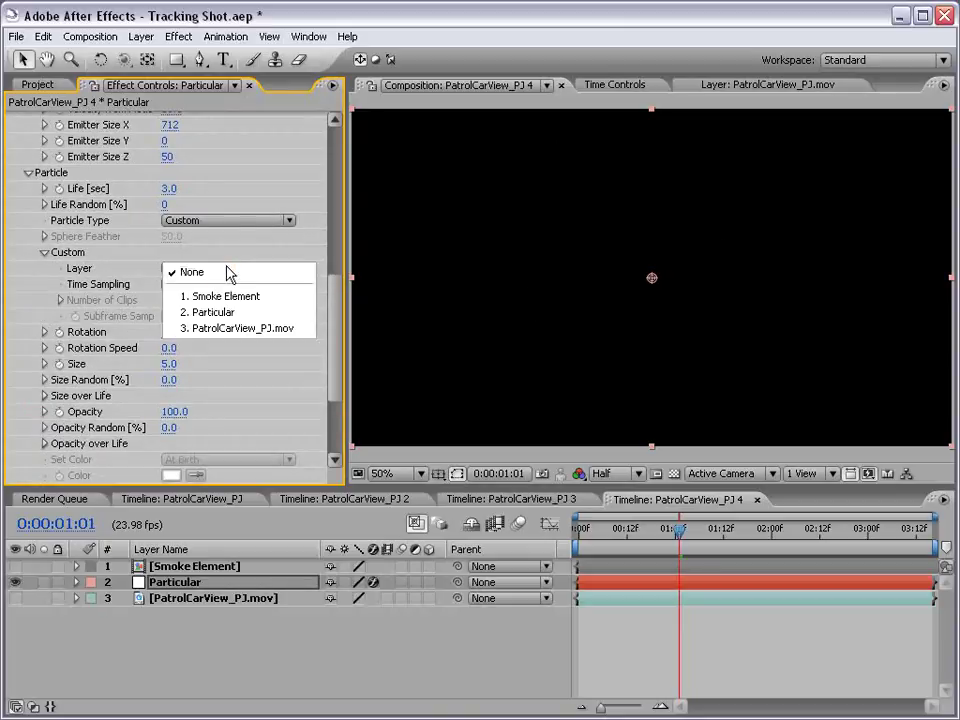
click(276, 297)
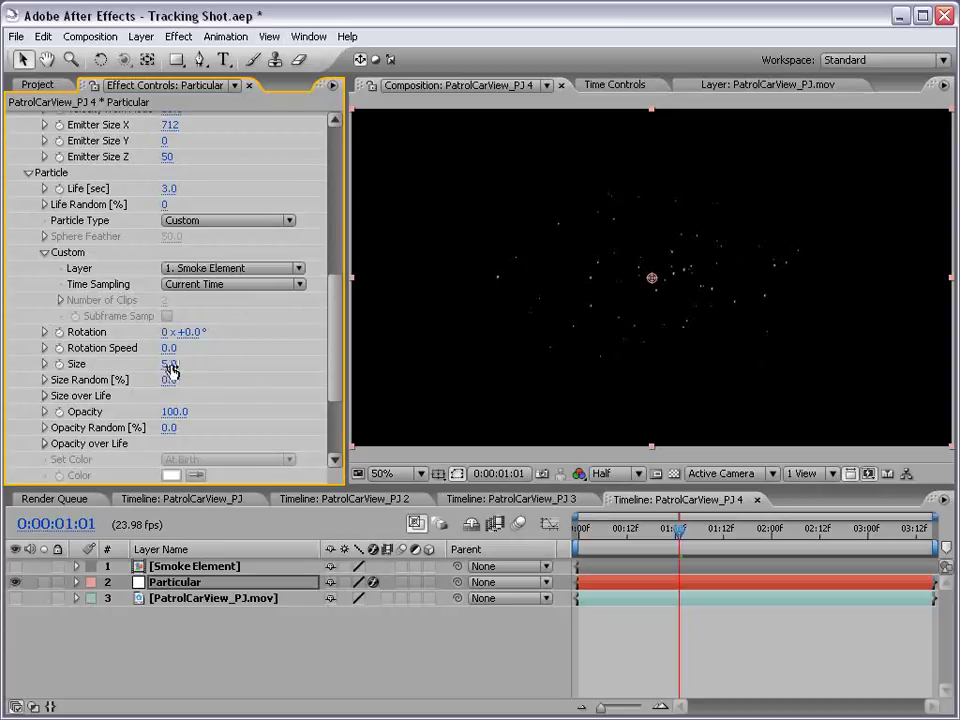
- Set particle size 167, life 1 second, and 50 particles per second
drag(170, 364, 315, 356)
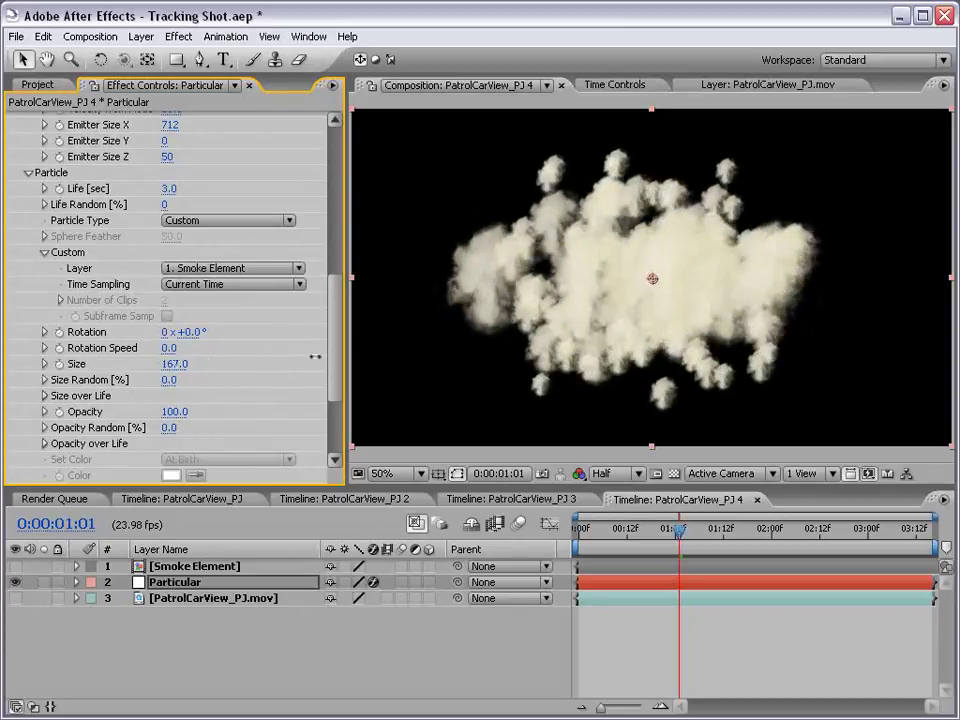
click(161, 189)
text(1)
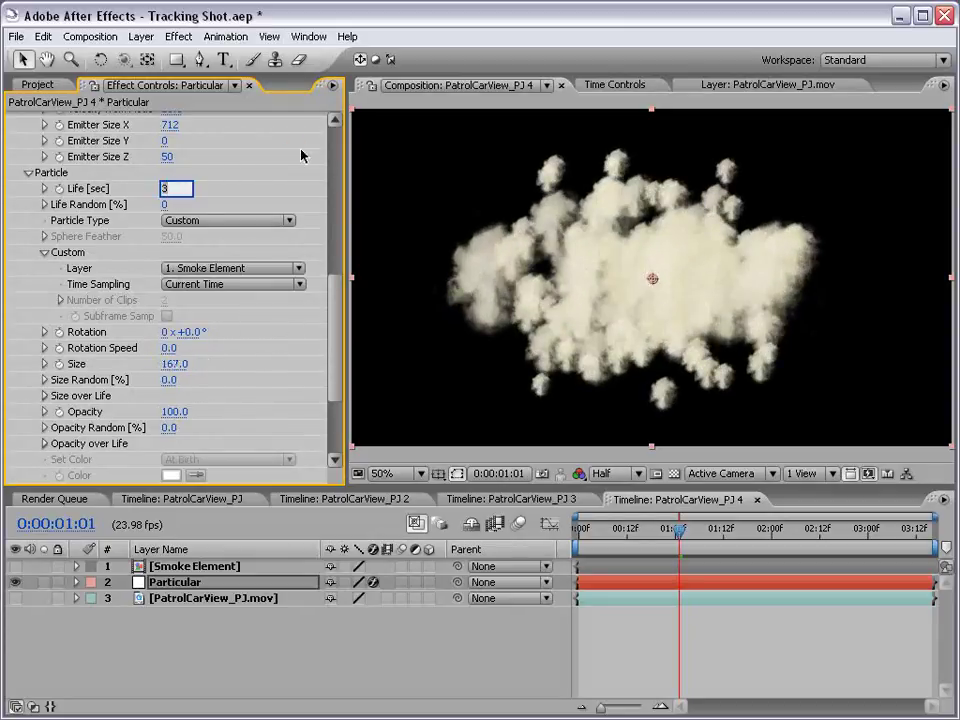
key(Return)
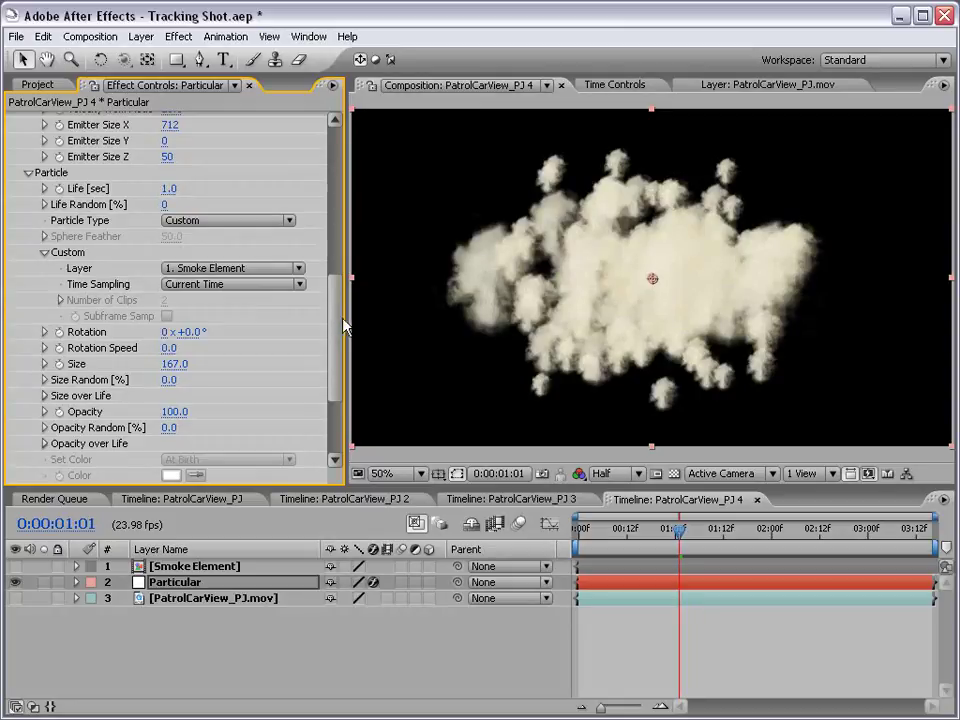
drag(336, 326, 330, 170)
click(170, 304)
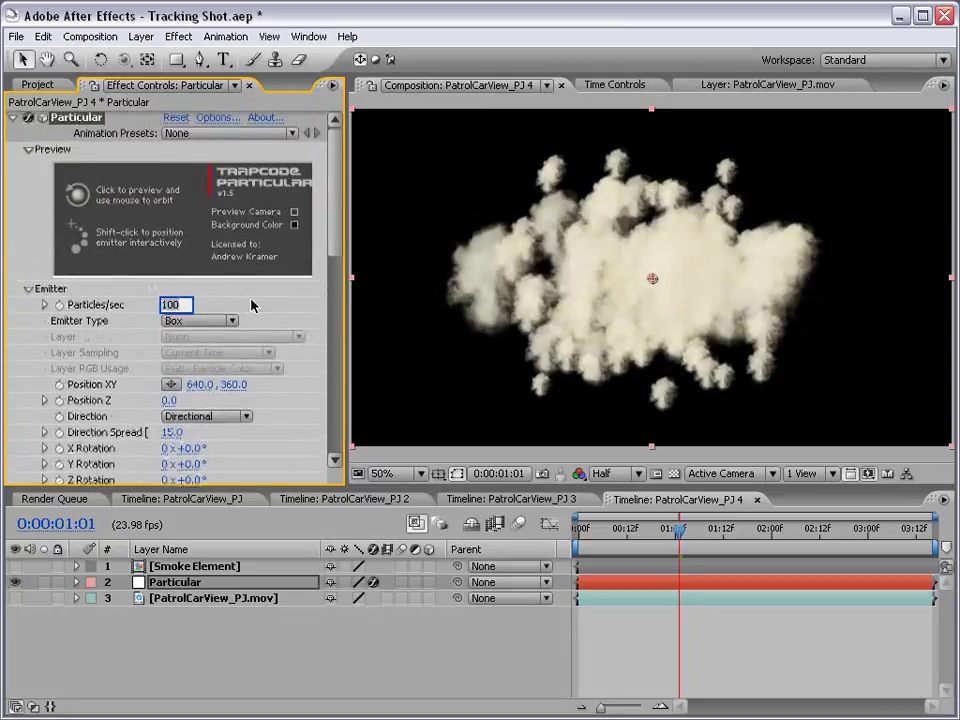
text(50)
key(Return)
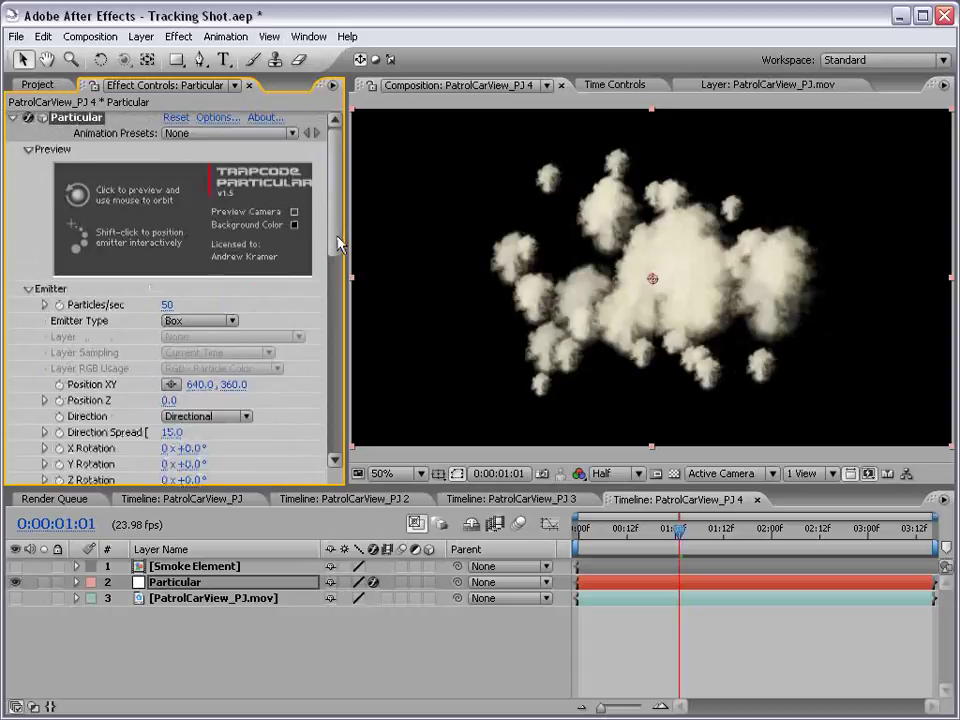
- Ramp Size over Life upward so the smoke puffs grow as they age
drag(336, 240, 336, 411)
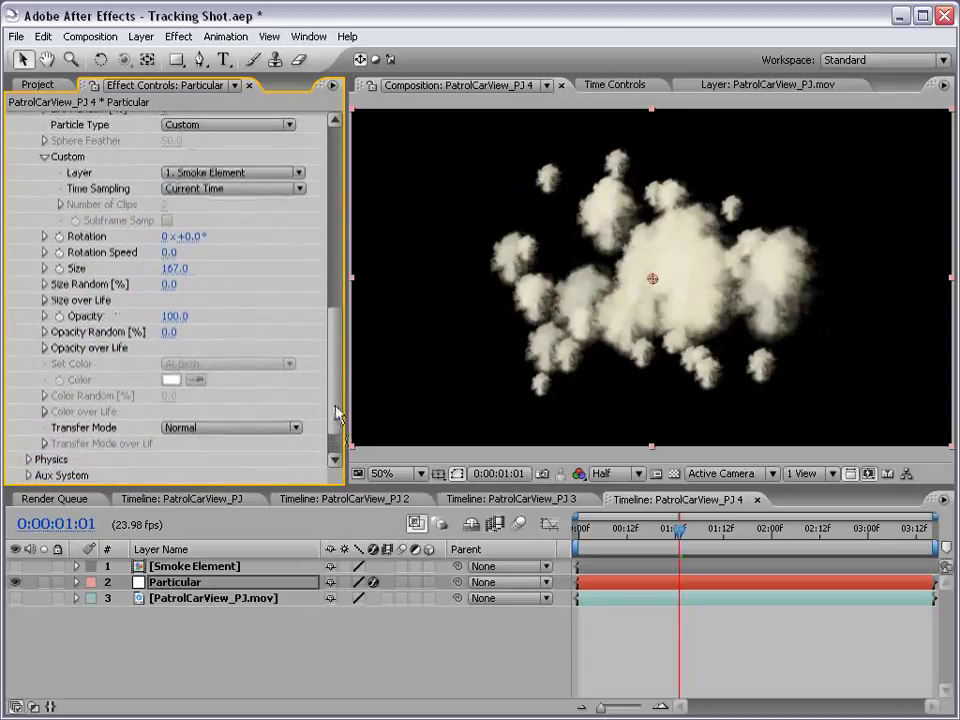
click(44, 301)
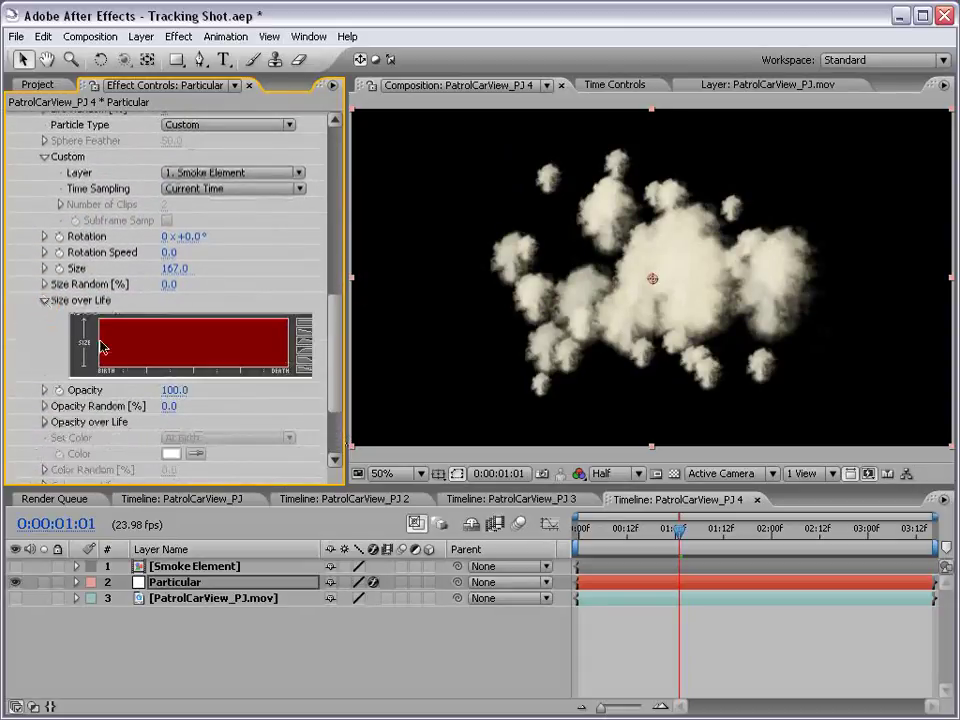
drag(92, 353, 208, 313)
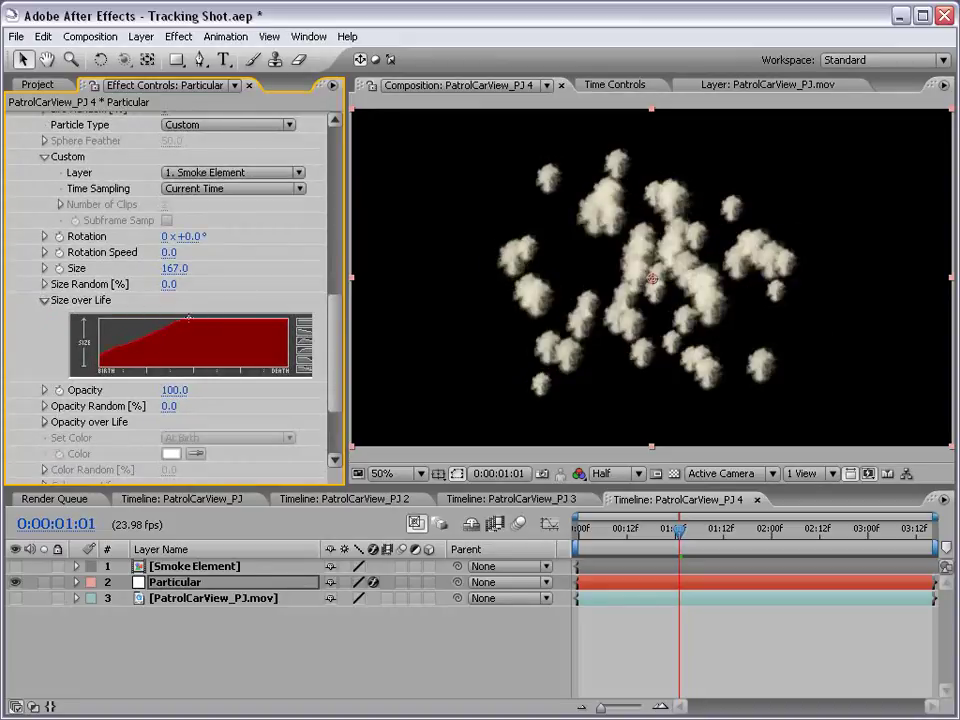
drag(634, 530, 791, 545)
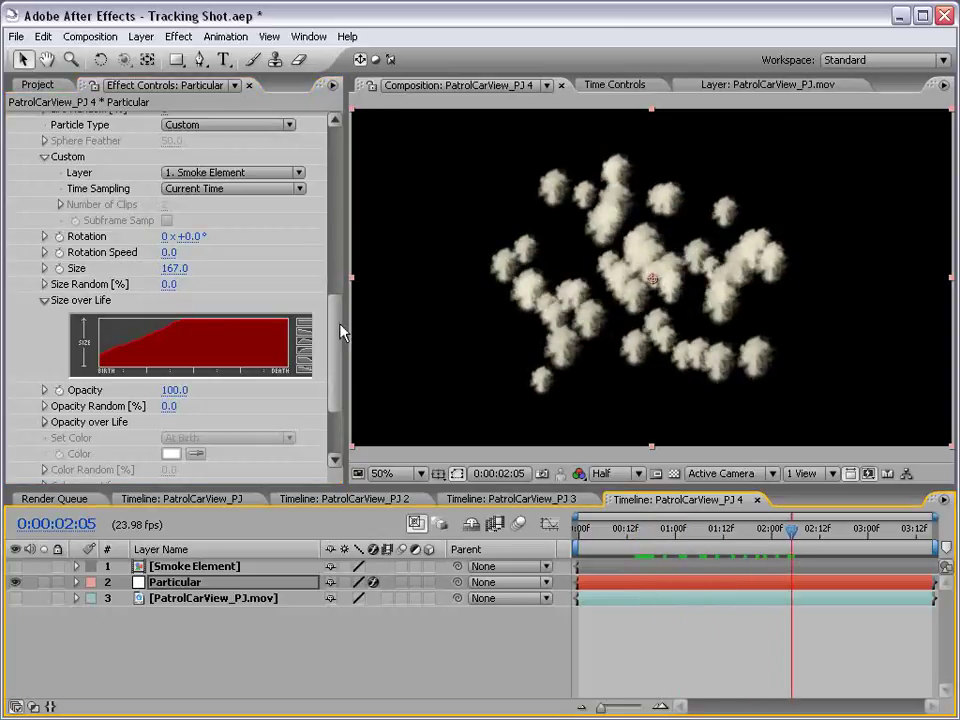
- Ramp Opacity over Life down to fade the puffs out, and raise particle size to 448
drag(341, 328, 338, 350)
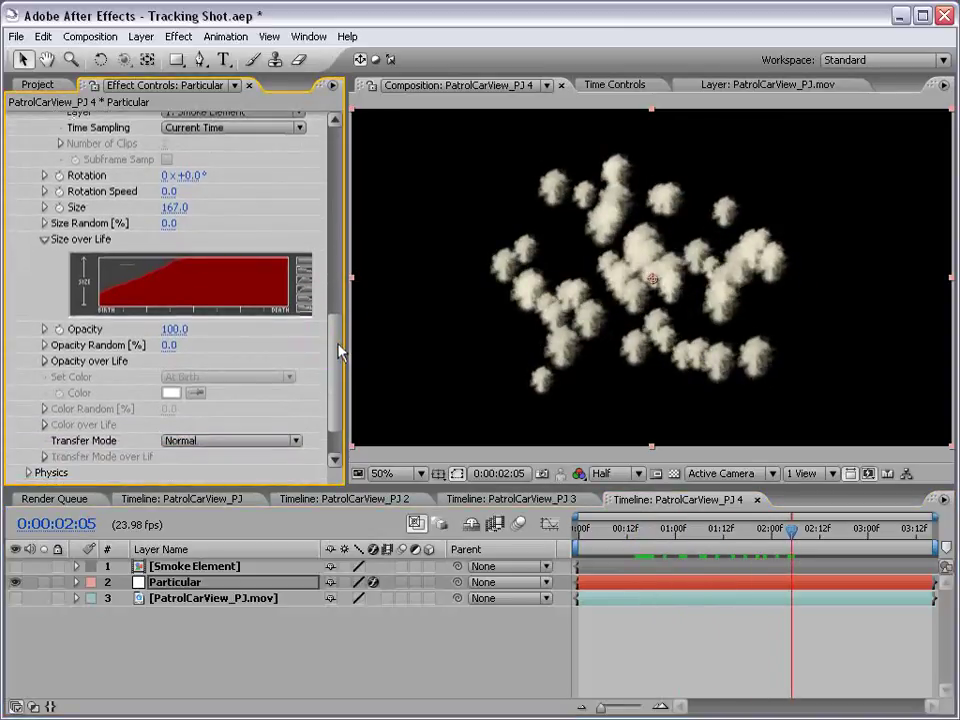
click(44, 361)
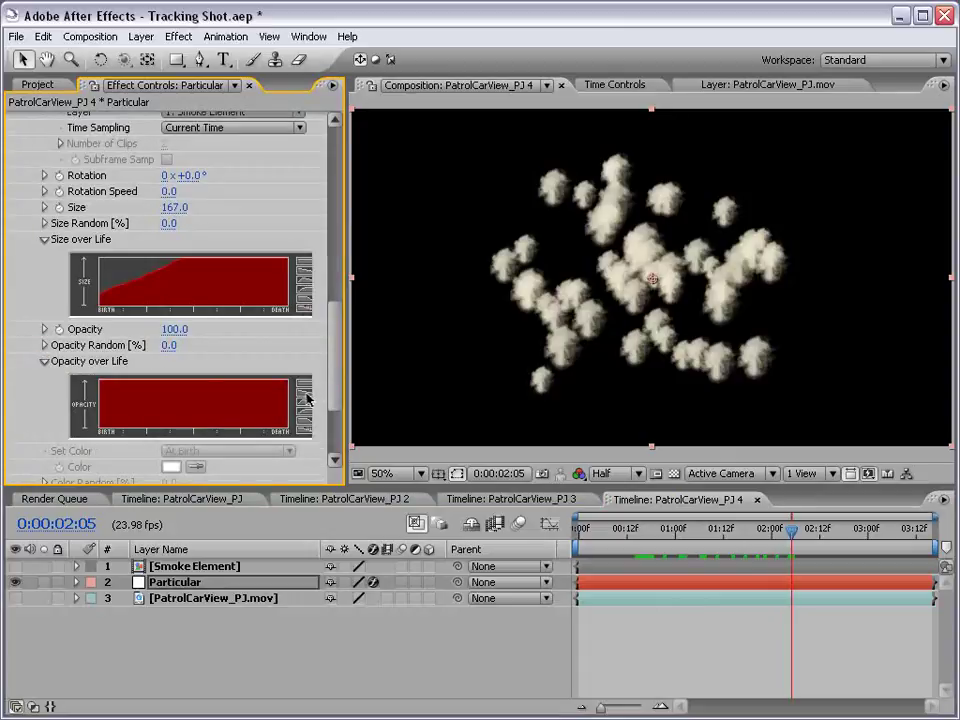
click(305, 397)
drag(628, 529, 724, 541)
drag(163, 213, 330, 245)
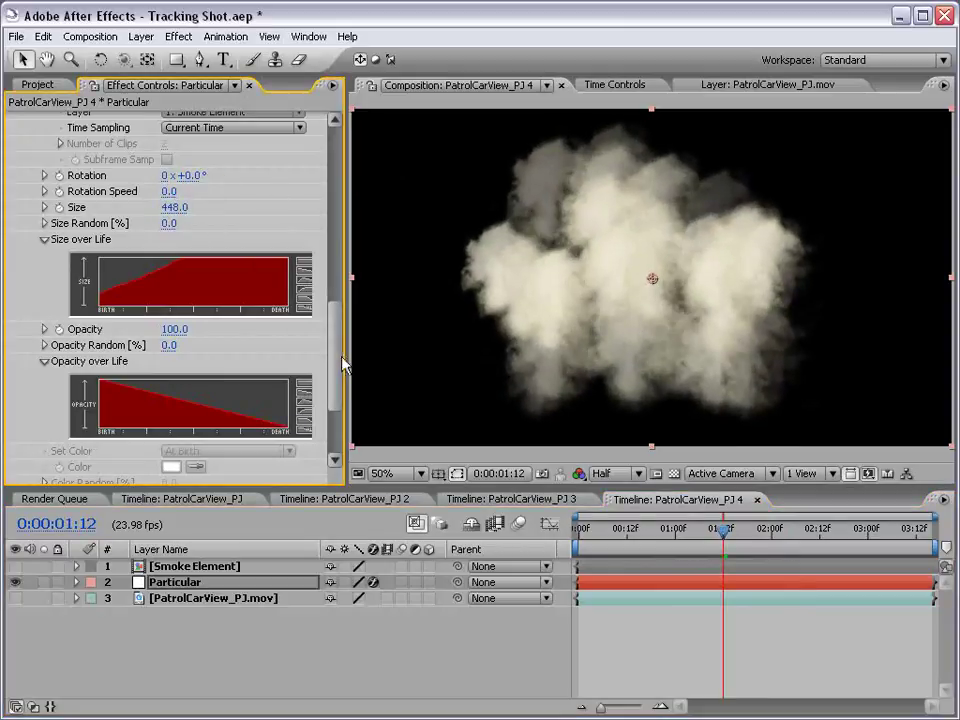
drag(342, 363, 337, 313)
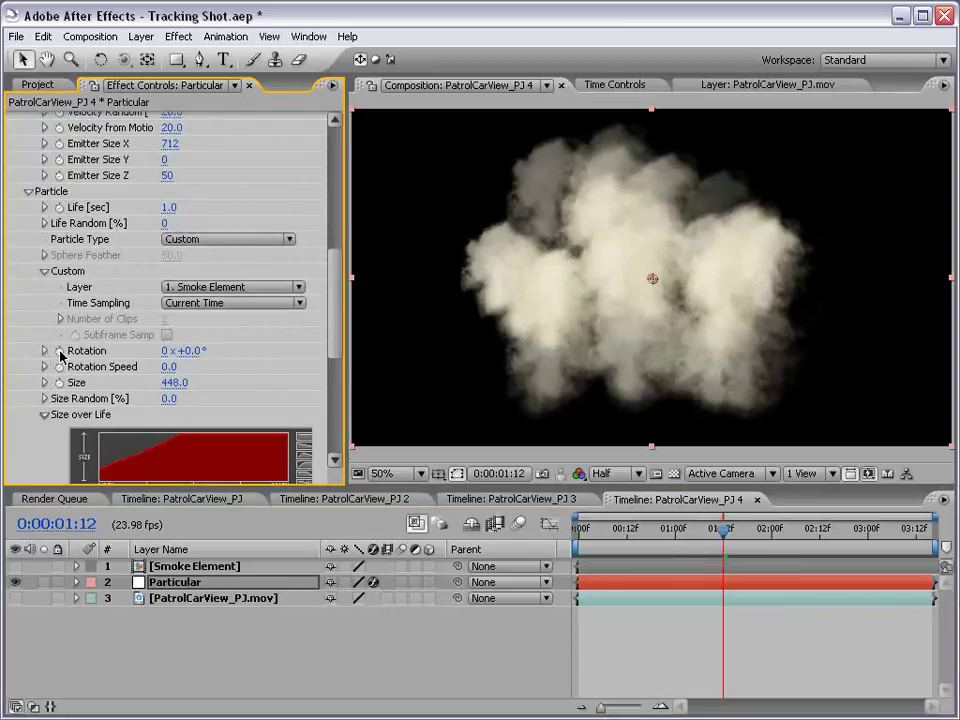
- Give particle Rotation the expression random(0,360)
alt+click(60, 354)
text(random(0,360)
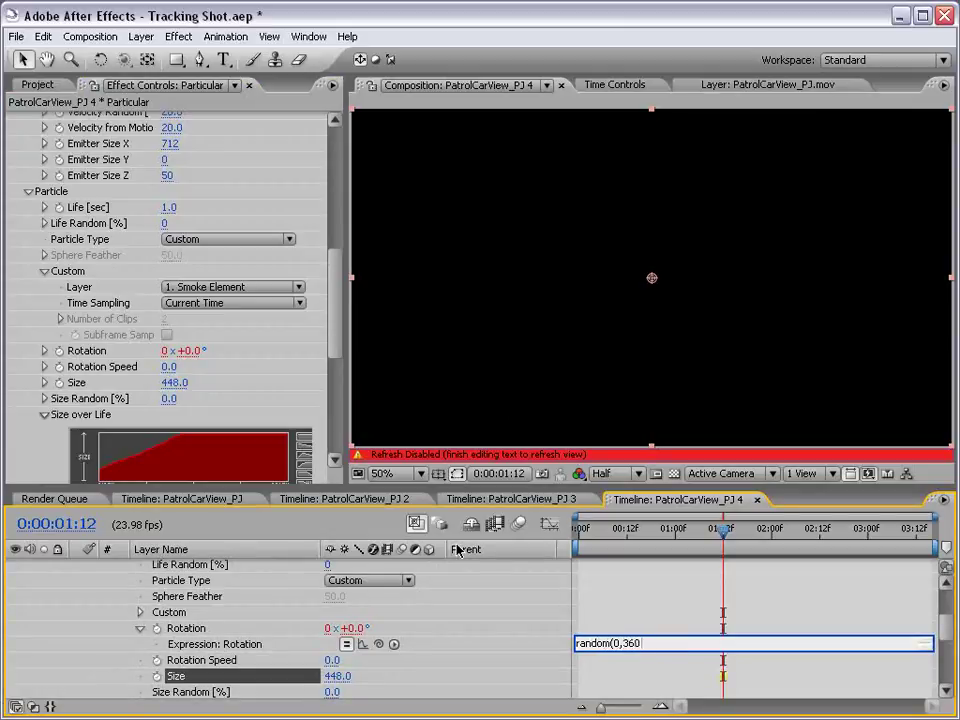
click(617, 634)
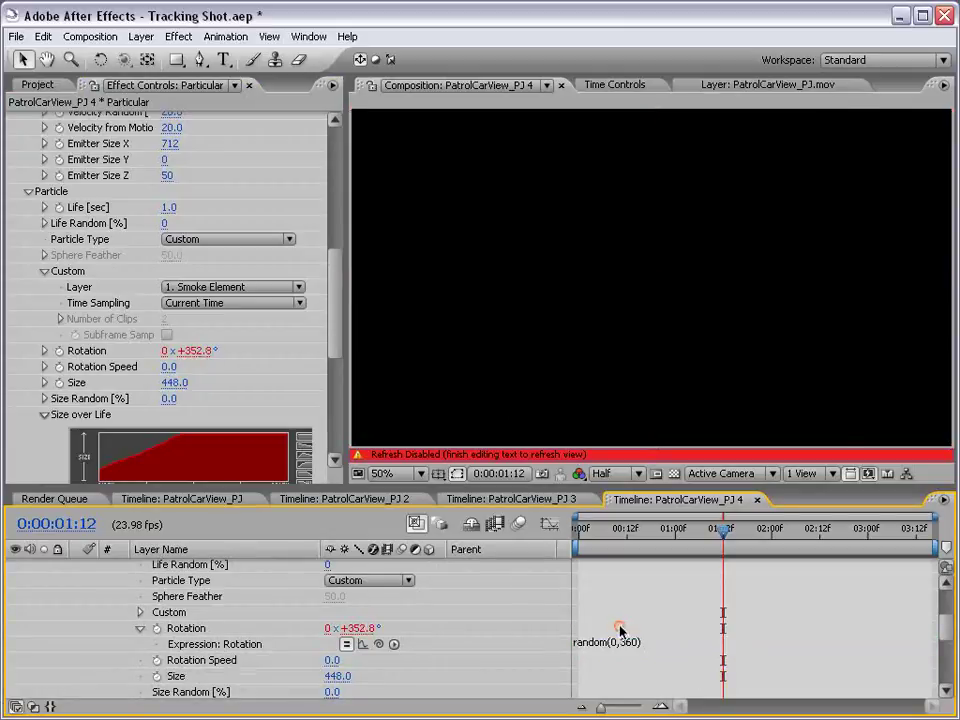
drag(655, 541, 699, 532)
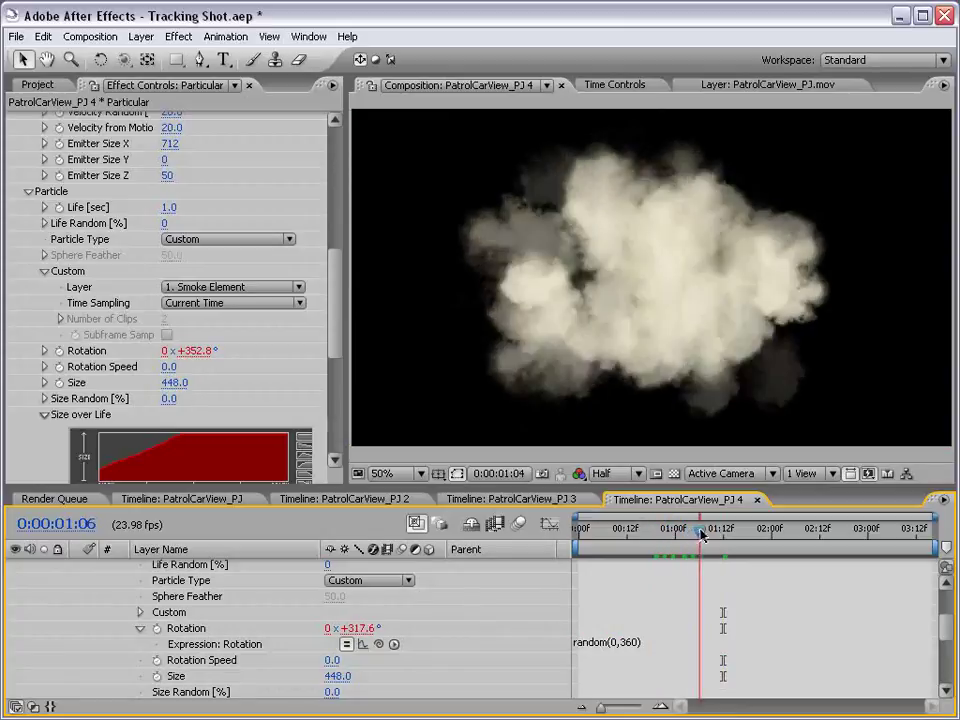
- Try a Rotation Speed of 1.0, preview the spinning smoke, then undo it
click(171, 407)
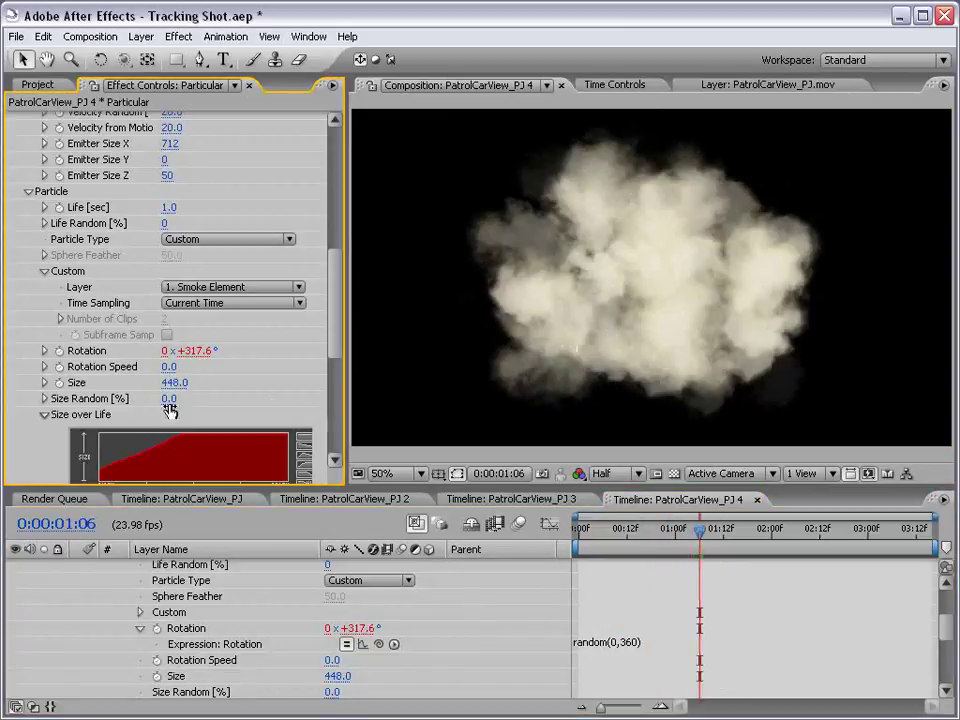
click(169, 366)
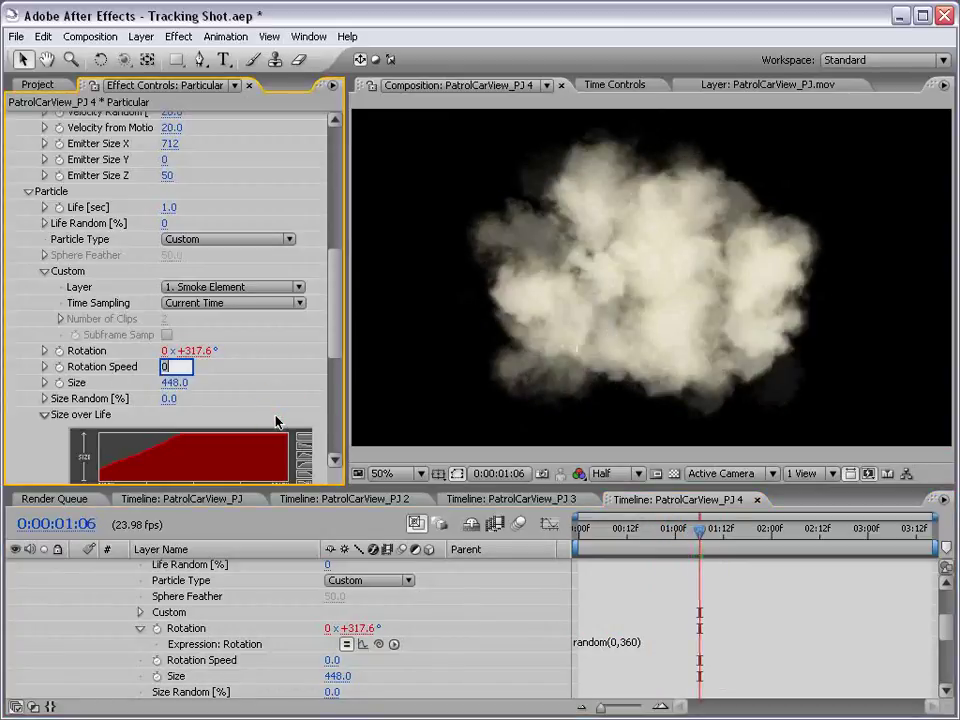
text(1)
key(Return)
click(843, 584)
key(KP_0)
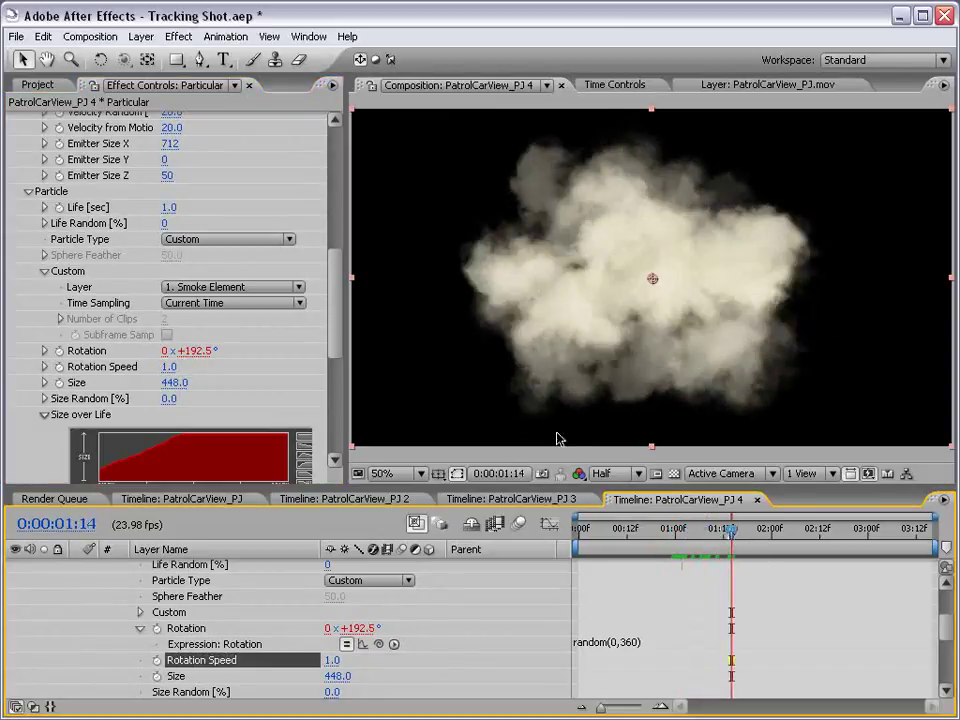
drag(334, 300, 326, 336)
key(ctrl+z)
- Set the particles' Transfer Mode to Screen
scroll(341, 330, down, 5)
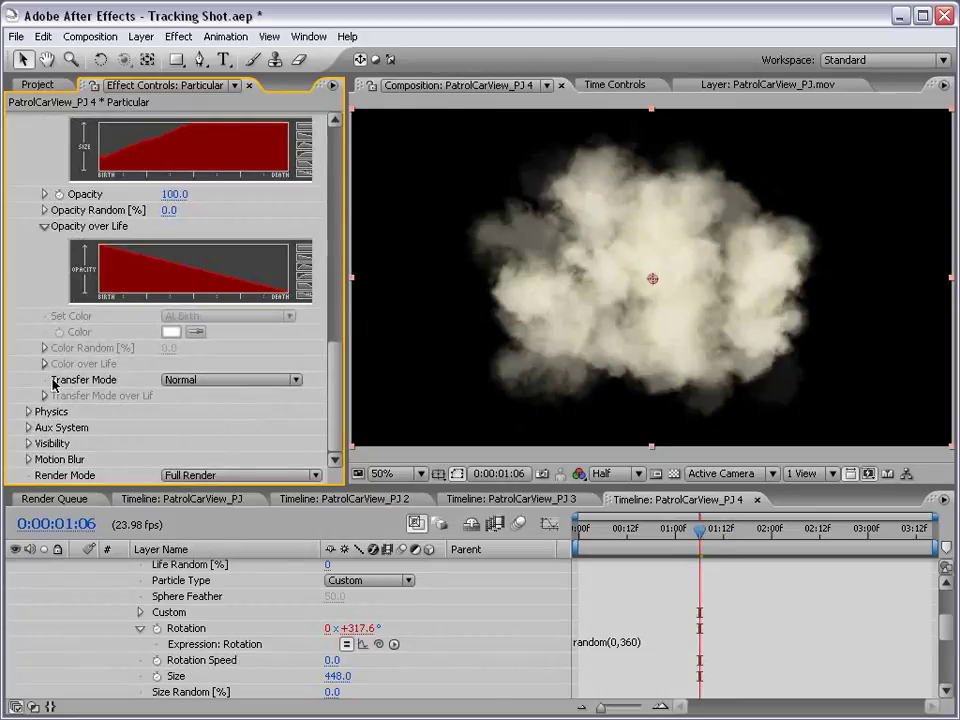
click(188, 381)
click(200, 415)
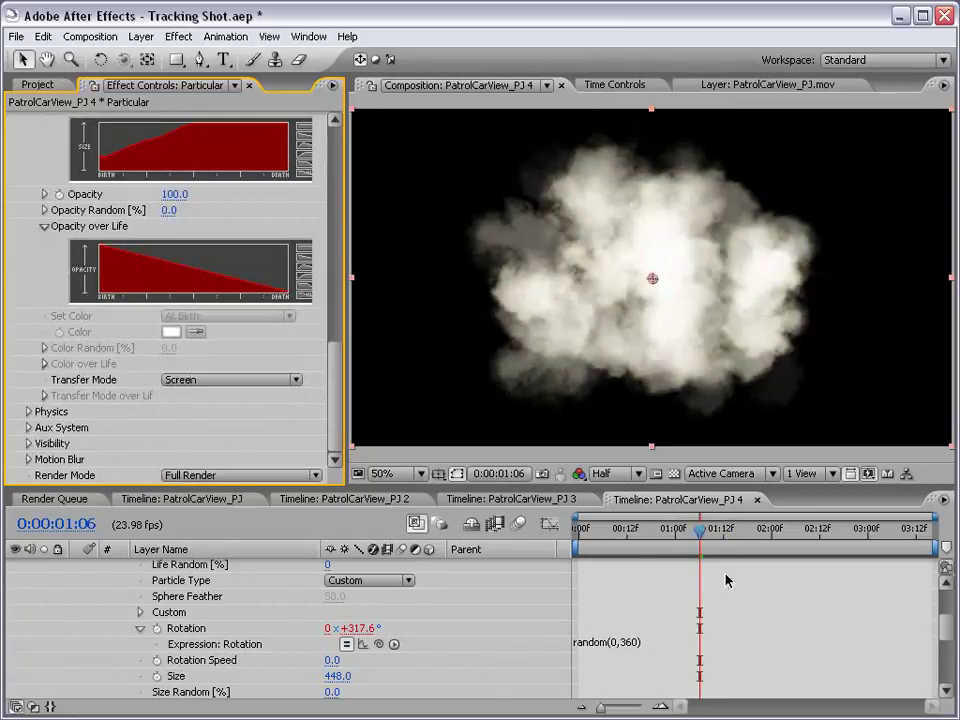
drag(692, 536, 755, 537)
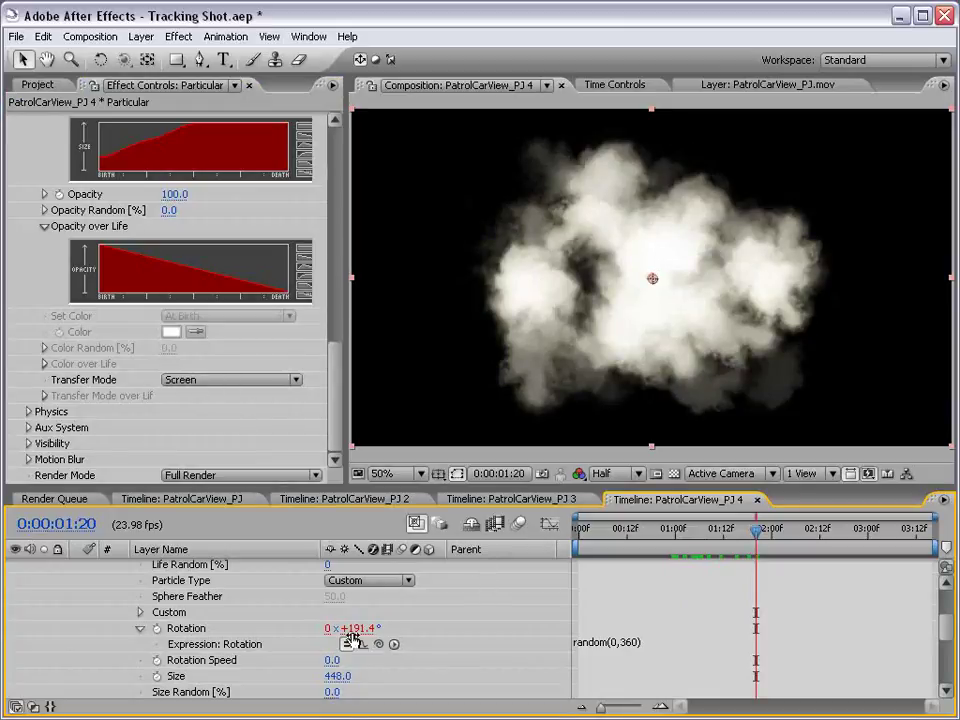
- Lower particle opacity to 54 and make the PatrolCarView_PJ.mov footage visible
scroll(231, 615, up, 4)
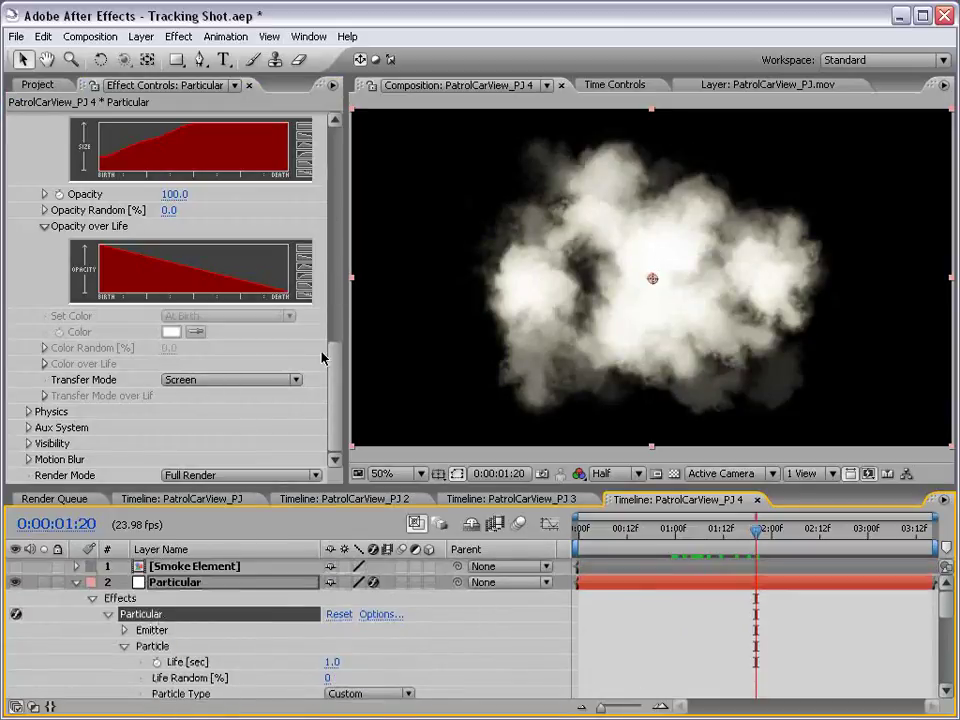
scroll(234, 362, up, 2)
drag(174, 274, 131, 275)
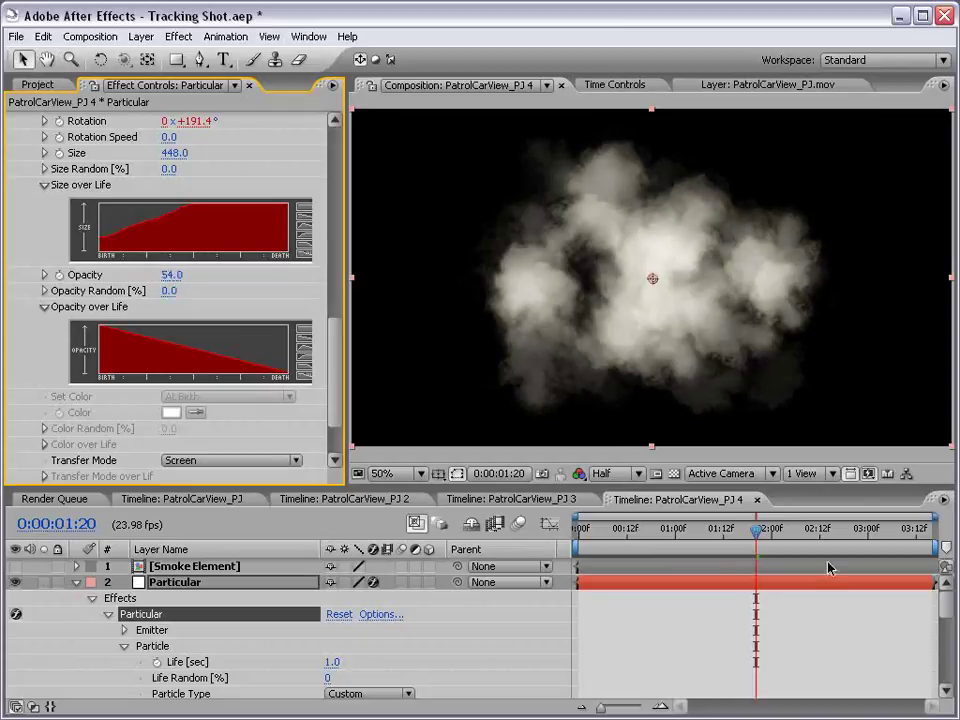
drag(659, 530, 806, 536)
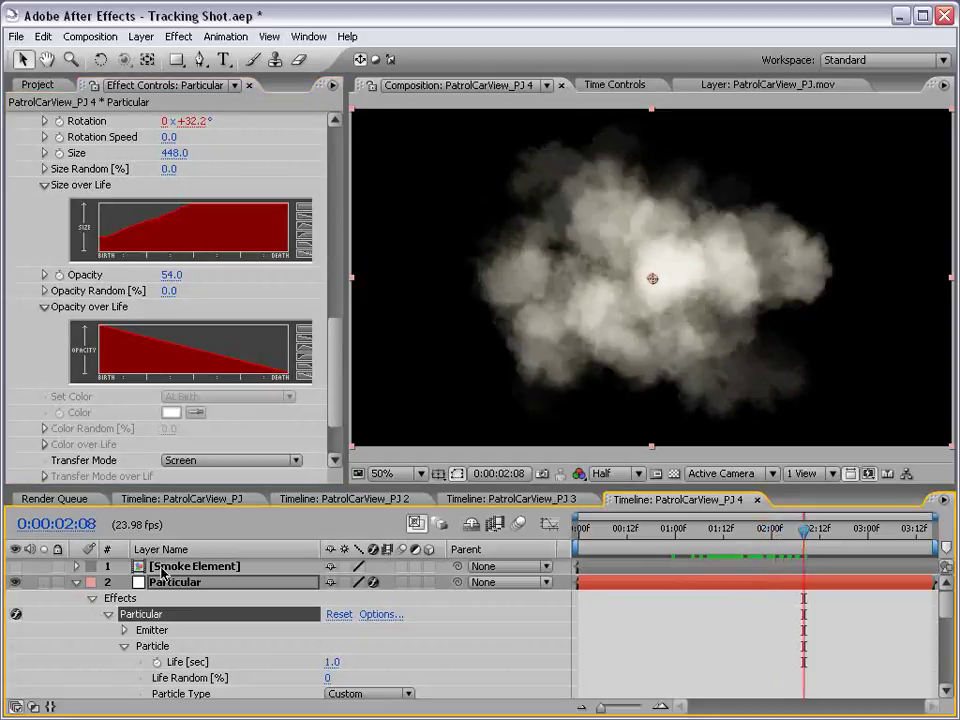
click(76, 583)
click(15, 598)
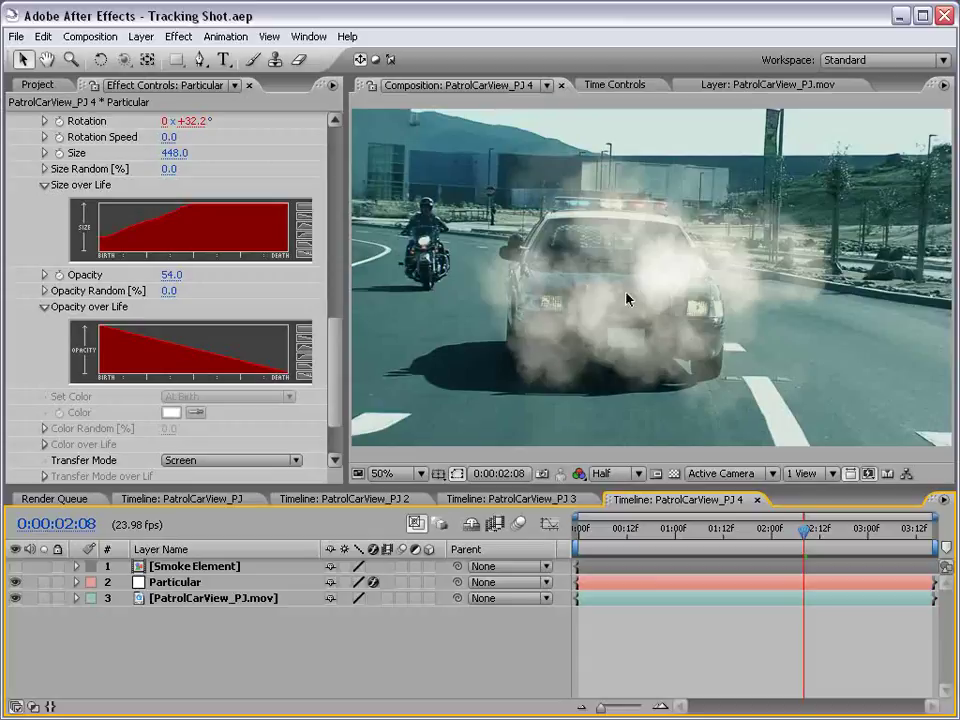
- At the first frame, add a 1280×720 light-red Medium Red Solid 1 and hide it
key(Home)
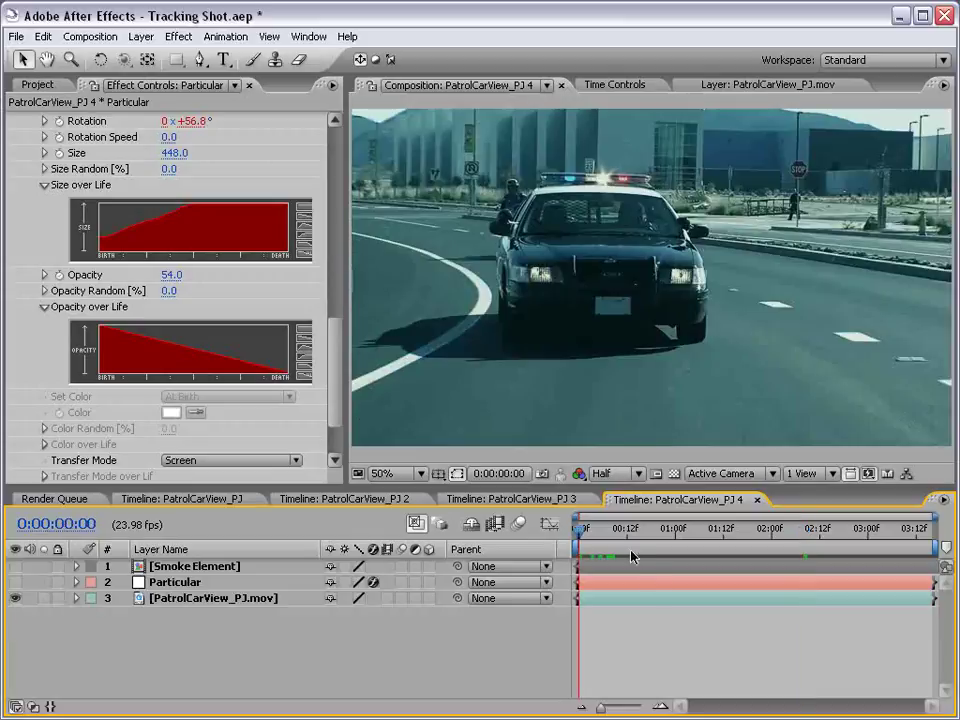
click(141, 36)
mouse_move(122, 57)
click(428, 72)
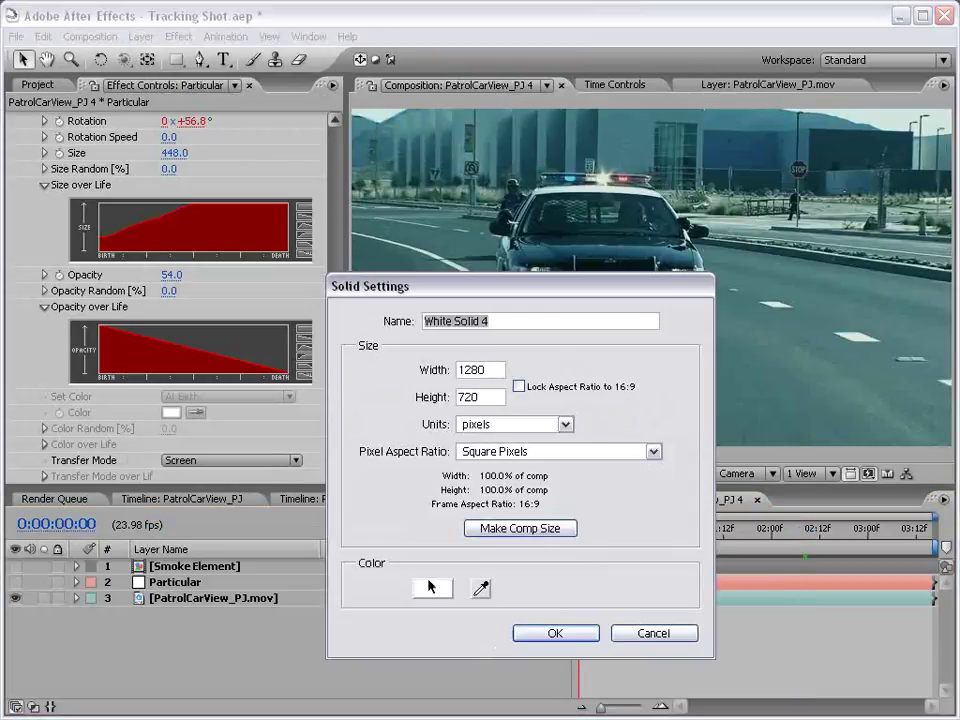
click(432, 587)
click(259, 480)
drag(259, 480, 265, 420)
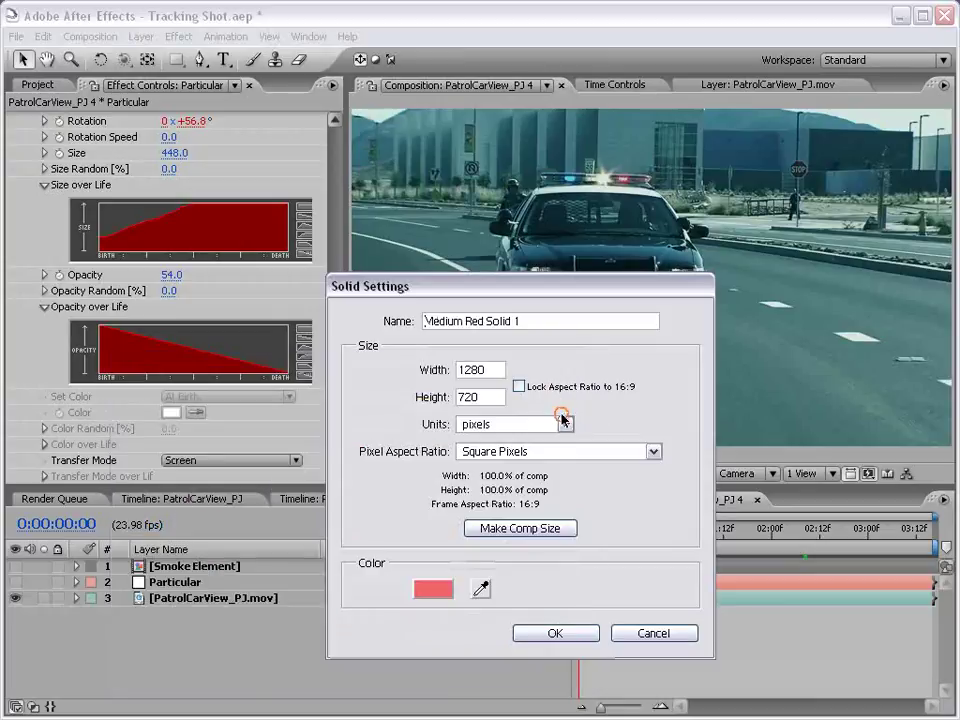
click(555, 633)
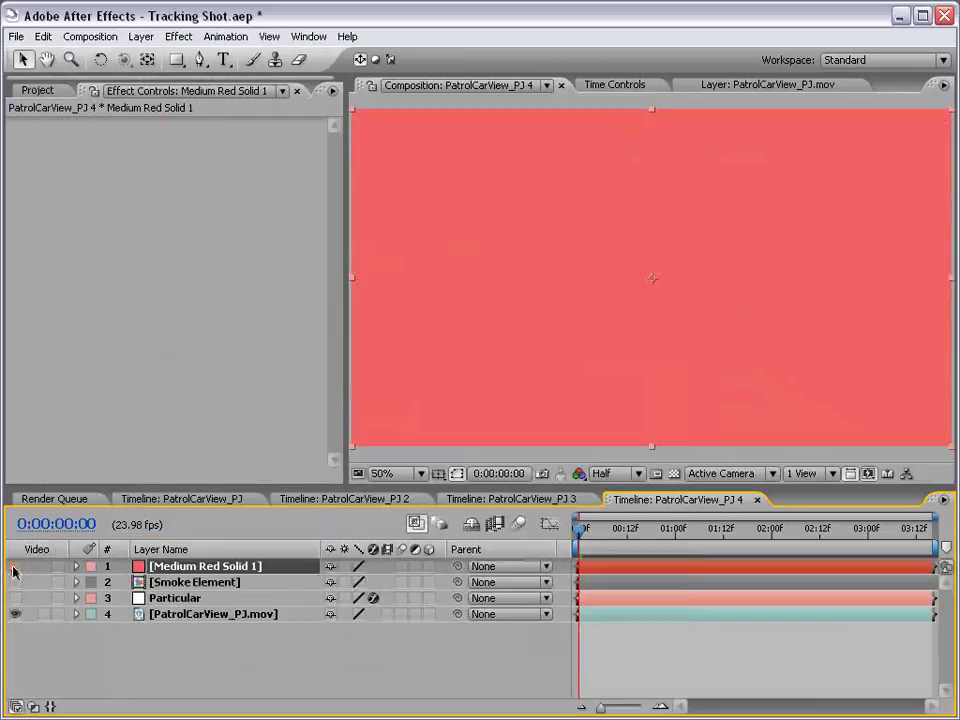
click(15, 566)
- Frame the car at 100% zoom with the red solid hidden, ready to draw mask points
click(200, 61)
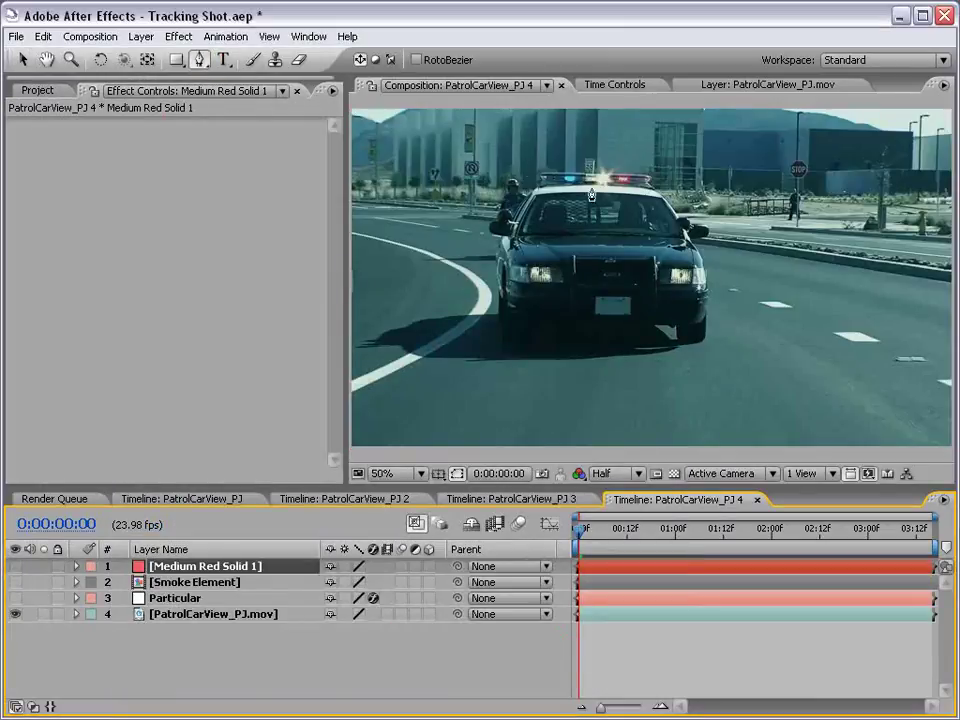
key(grave)
key(slash)
drag(244, 406, 414, 432)
key(grave)
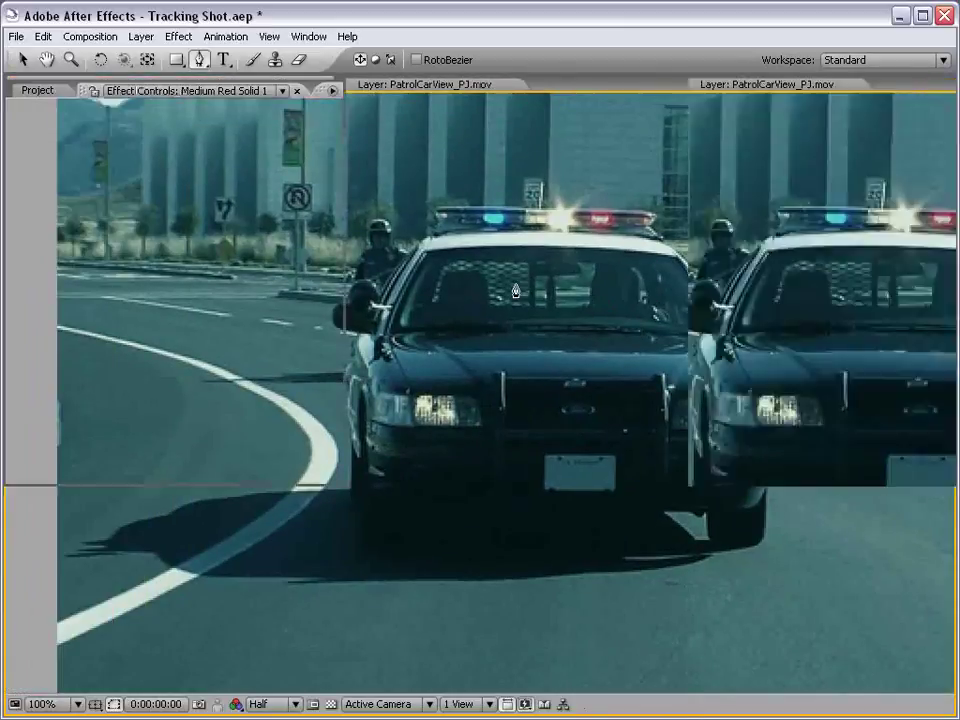
key(comma)
click(173, 567)
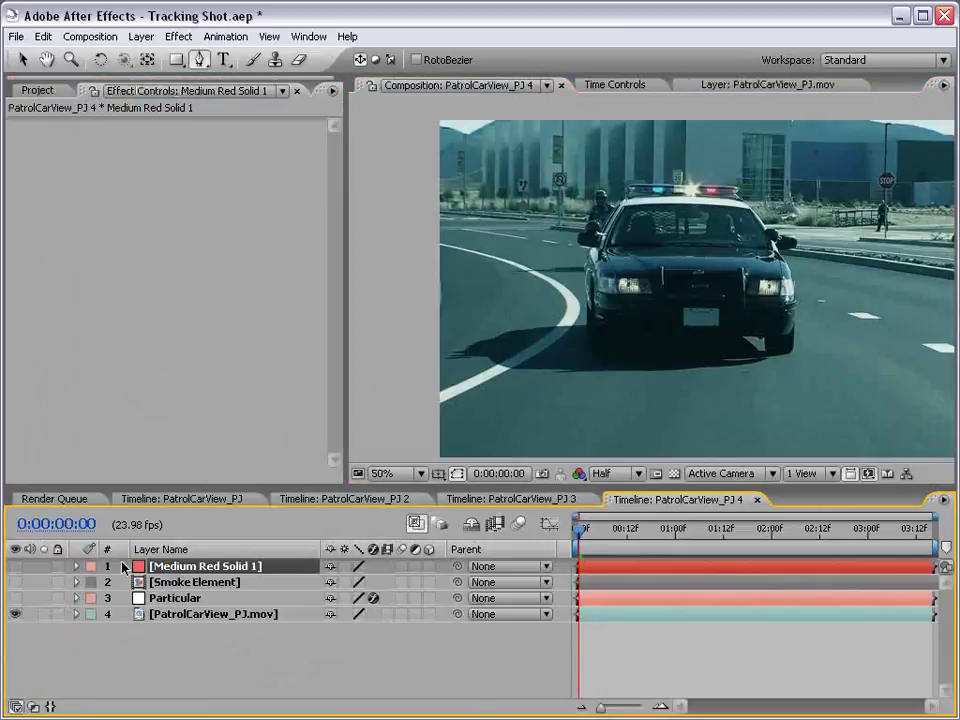
click(15, 566)
click(15, 566)
click(536, 338)
key(period)
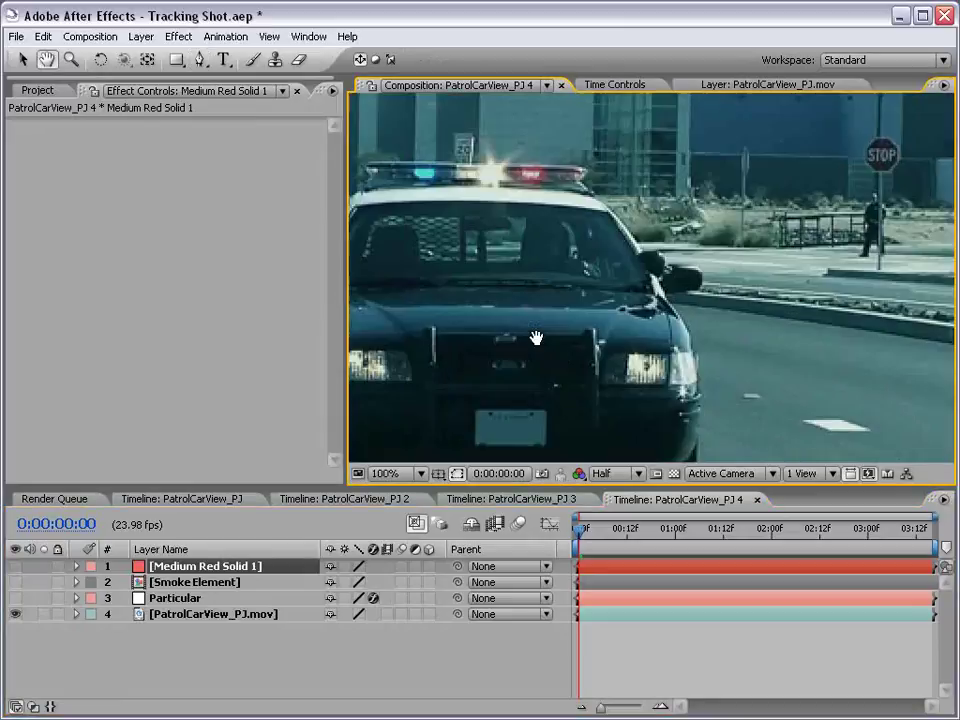
drag(536, 338, 666, 311)
click(199, 59)
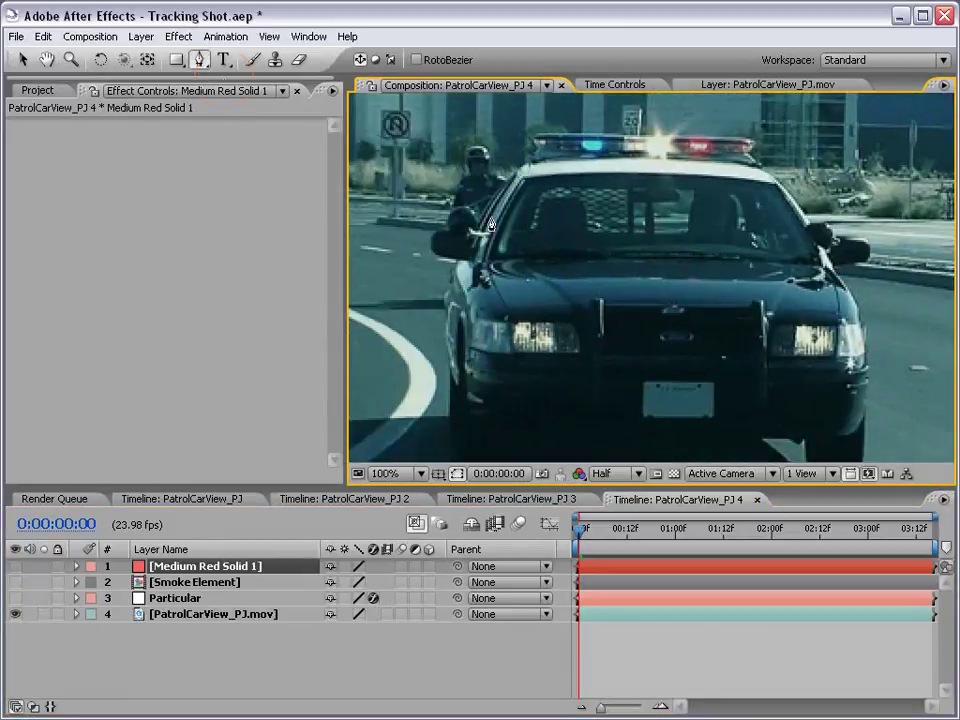
drag(608, 321, 606, 281)
- Trace the mask up the car's left side, around the side mirror to the roof edge
click(445, 355)
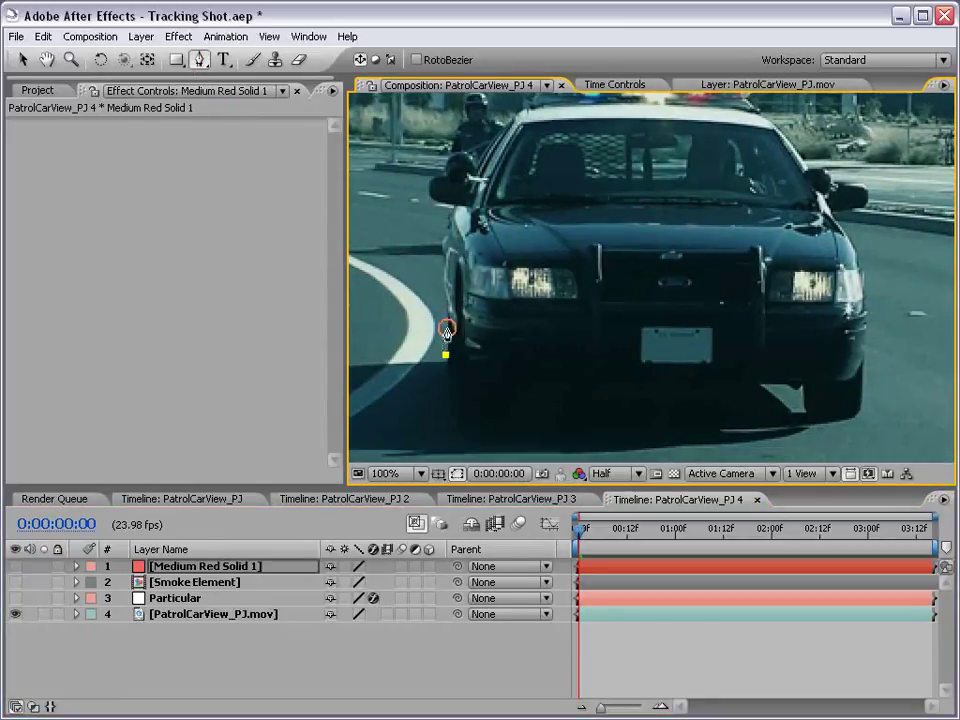
click(441, 275)
click(443, 238)
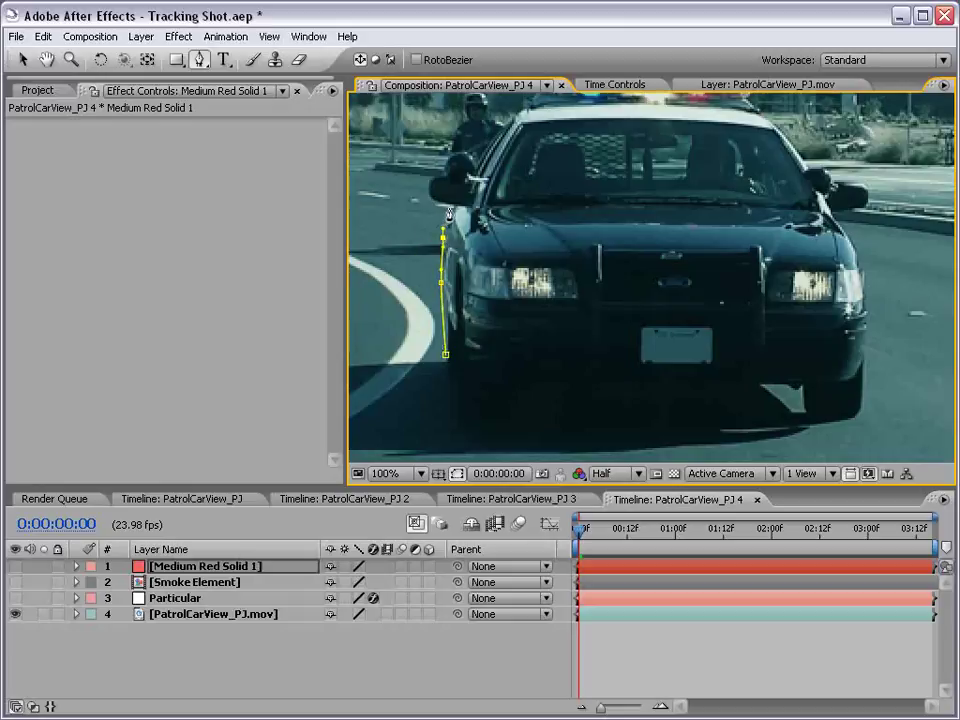
click(447, 206)
click(427, 177)
click(456, 152)
click(509, 119)
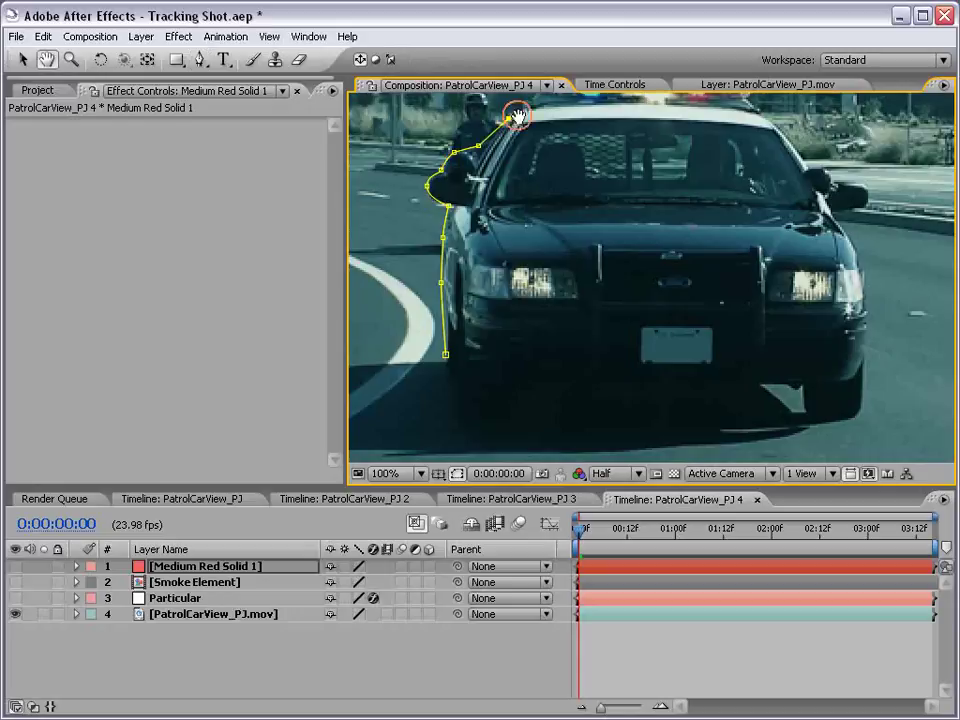
drag(514, 118, 504, 272)
scroll(692, 319, up, 1)
- Continue the mask up the windshield pillar, along the light bar and roof to its right corner
click(541, 302)
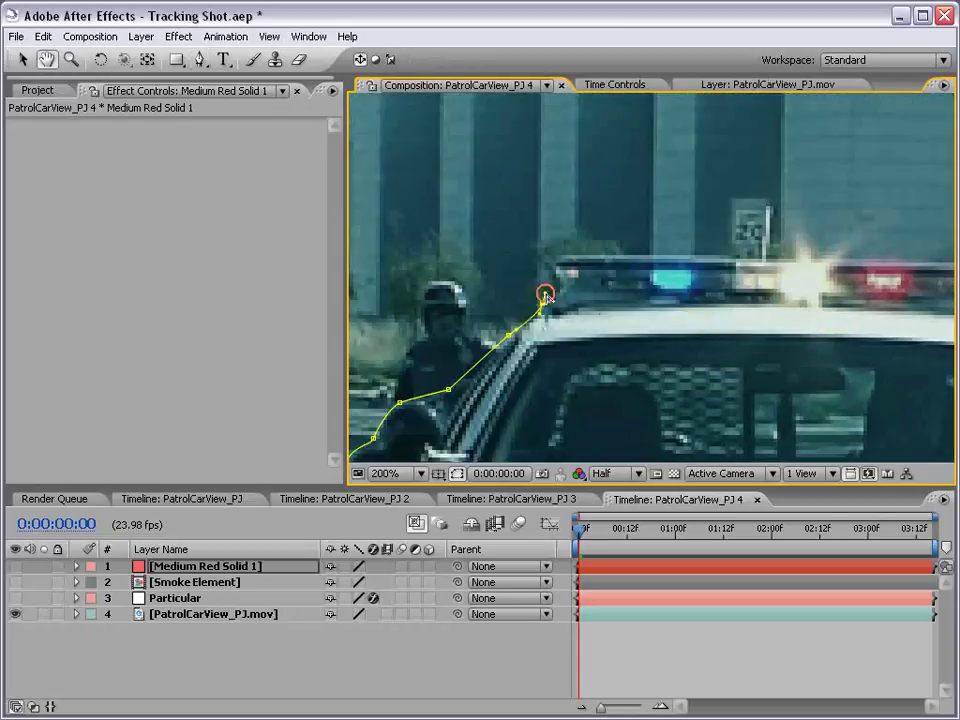
click(556, 254)
drag(711, 258, 729, 257)
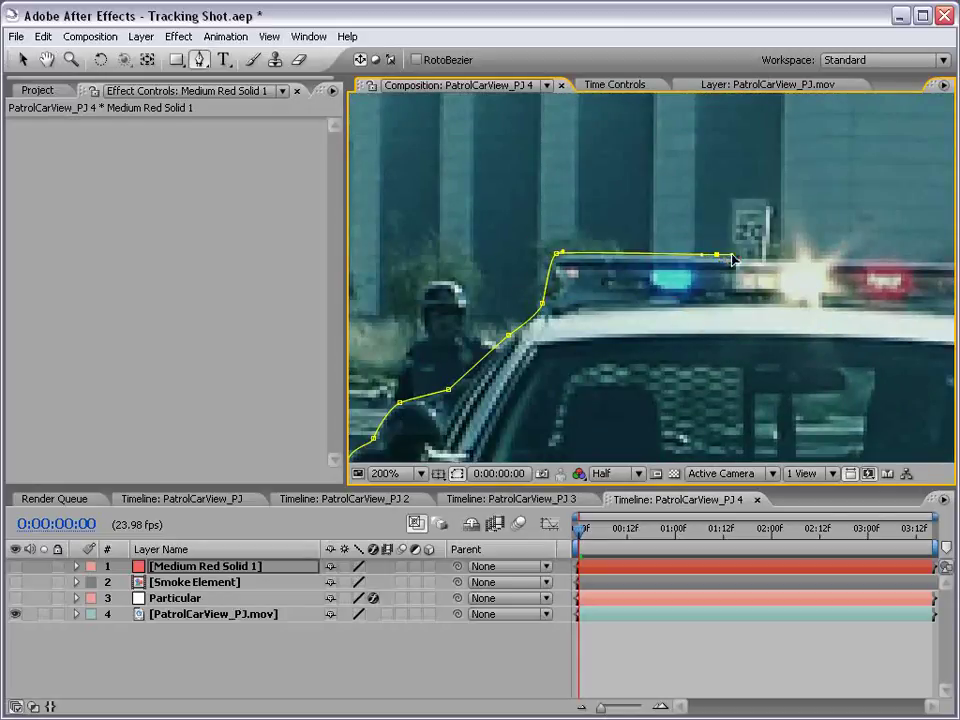
drag(885, 280, 735, 270)
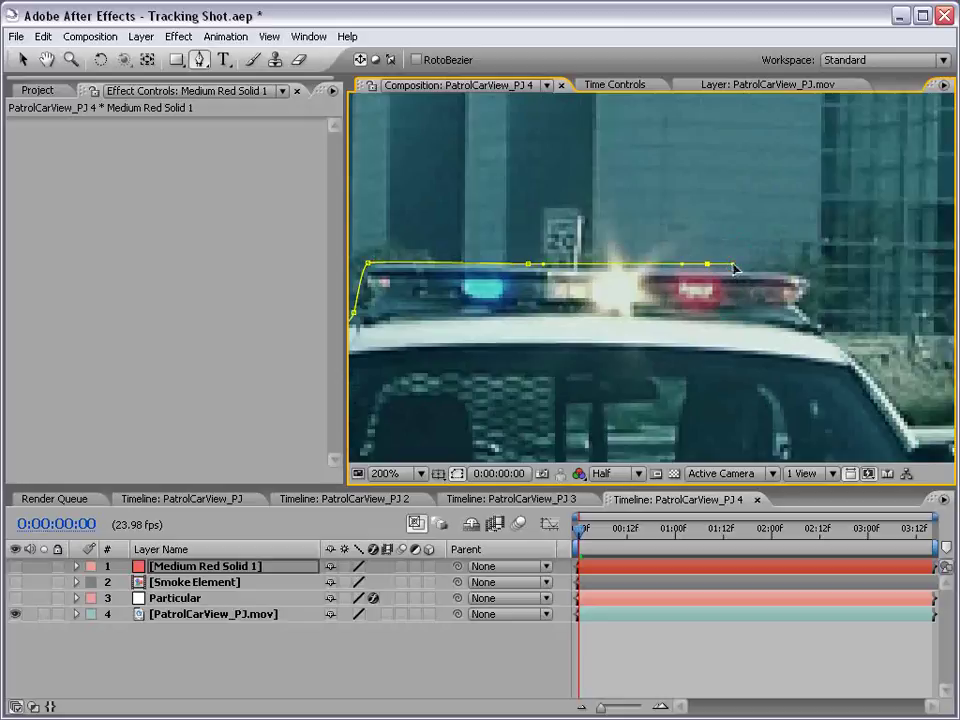
click(803, 281)
click(801, 304)
click(844, 340)
drag(894, 403, 749, 332)
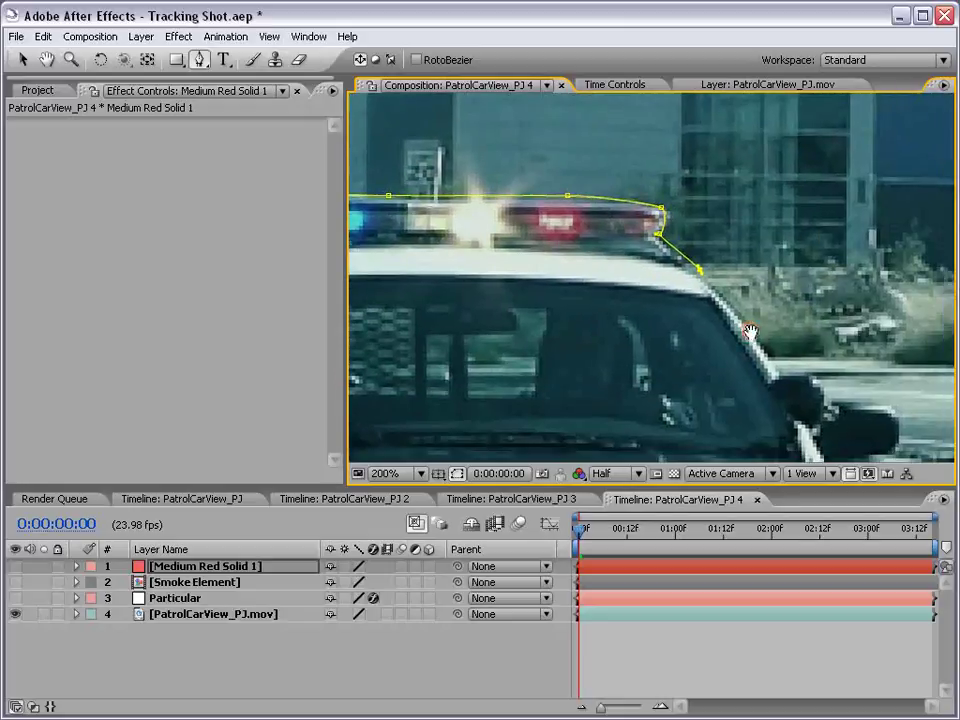
- Trace the mask down the rear pillar, along the car's rear and below the mirror
click(749, 325)
click(779, 368)
click(818, 381)
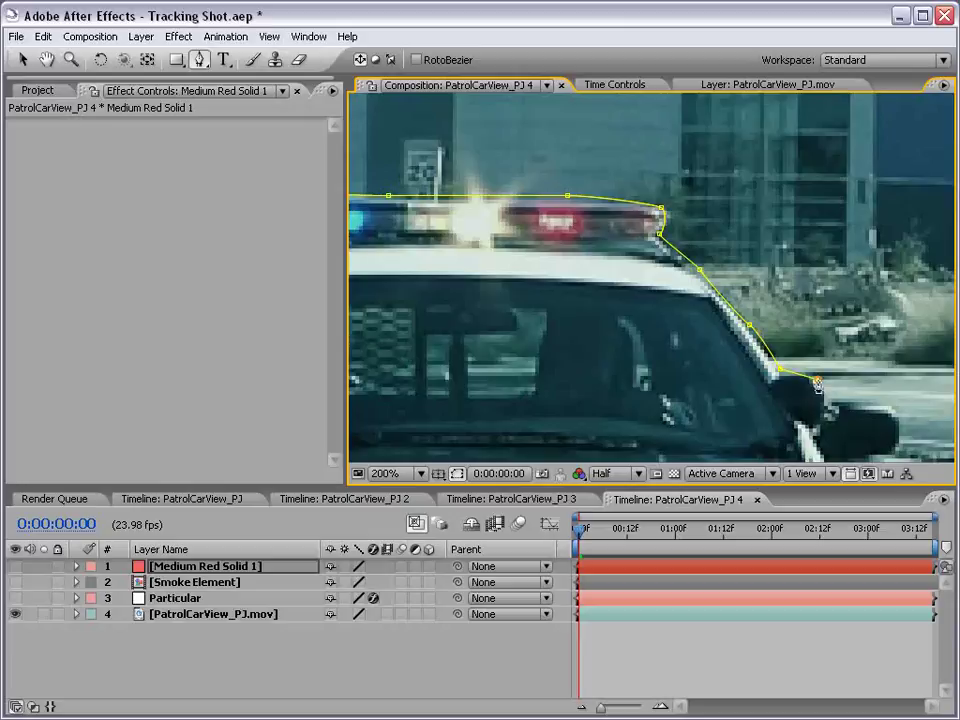
click(831, 406)
click(866, 400)
drag(903, 432, 756, 255)
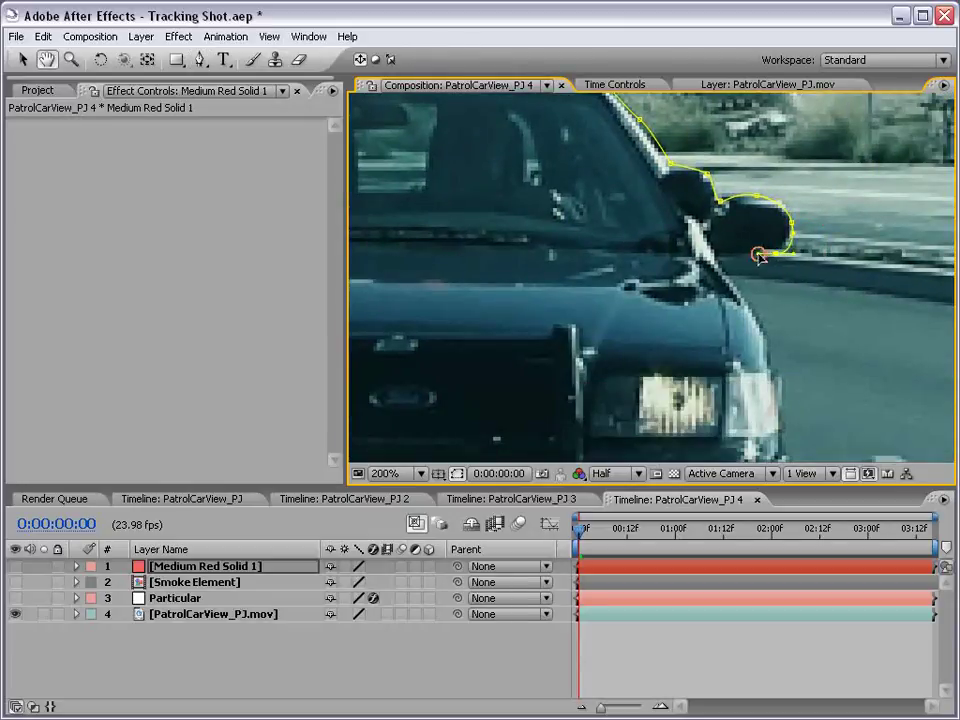
click(775, 345)
- Finish the mask along the car's bottom, close it on the first point, and show the red solid
scroll(754, 306, down, 5)
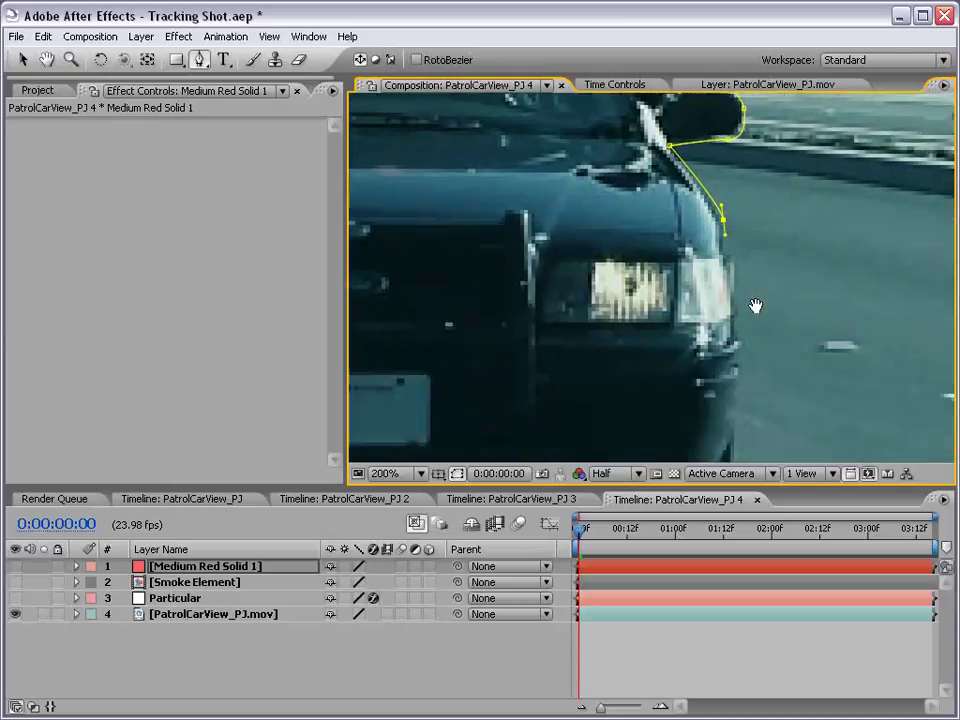
click(722, 378)
scroll(745, 345, down, 5)
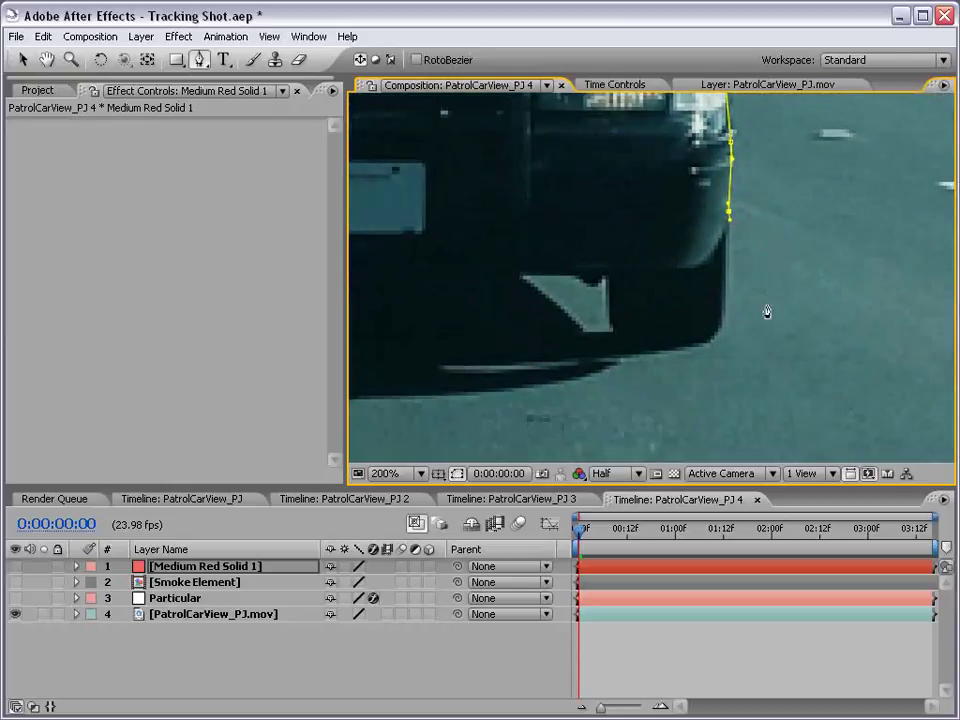
key(comma)
scroll(750, 327, left, 2)
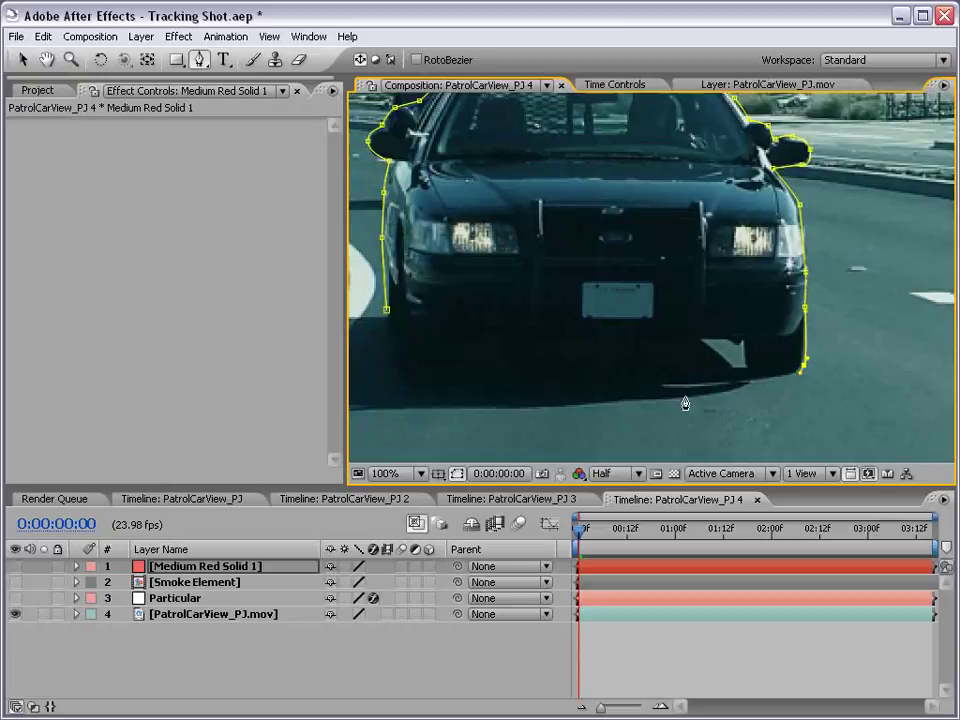
scroll(640, 400, left, 3)
click(587, 395)
click(457, 296)
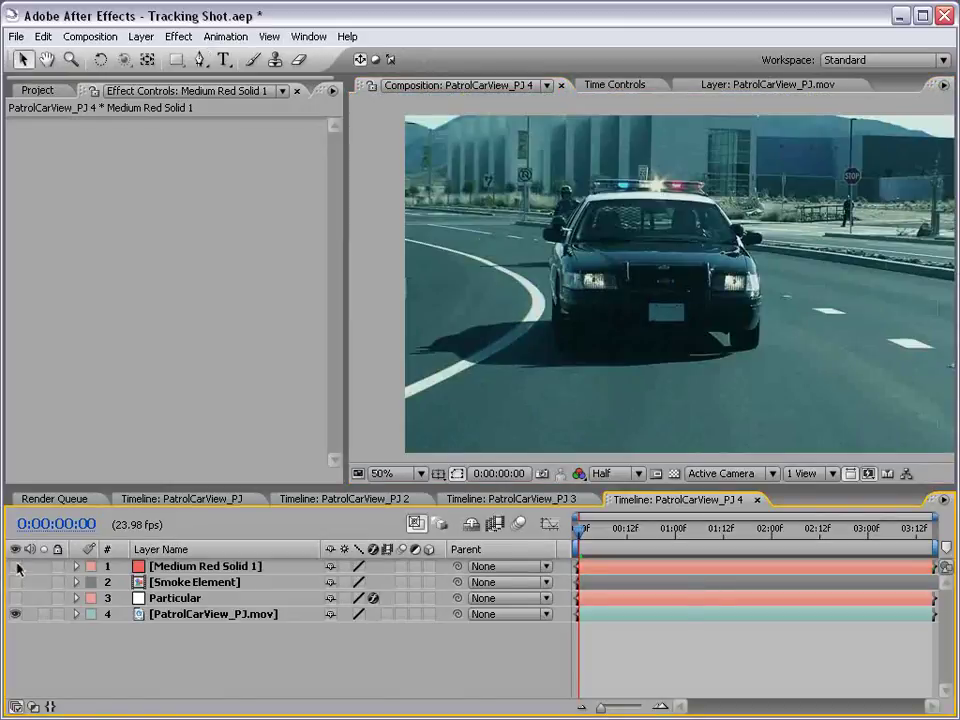
click(15, 566)
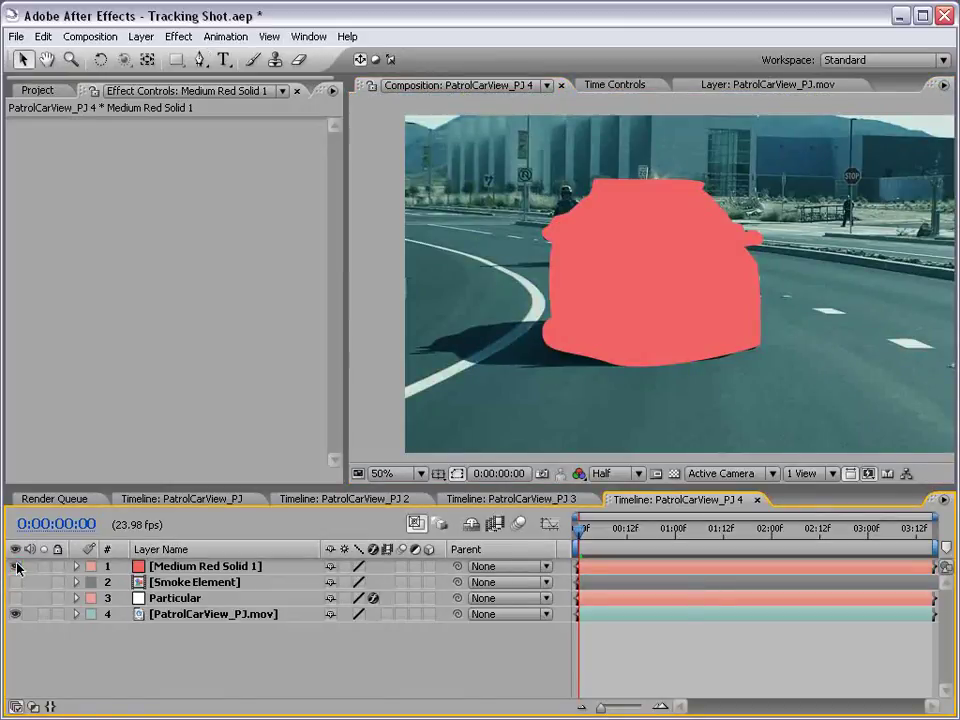
- Move Particular above Smoke Element and rename the red solid layer 'matt'
click(160, 598)
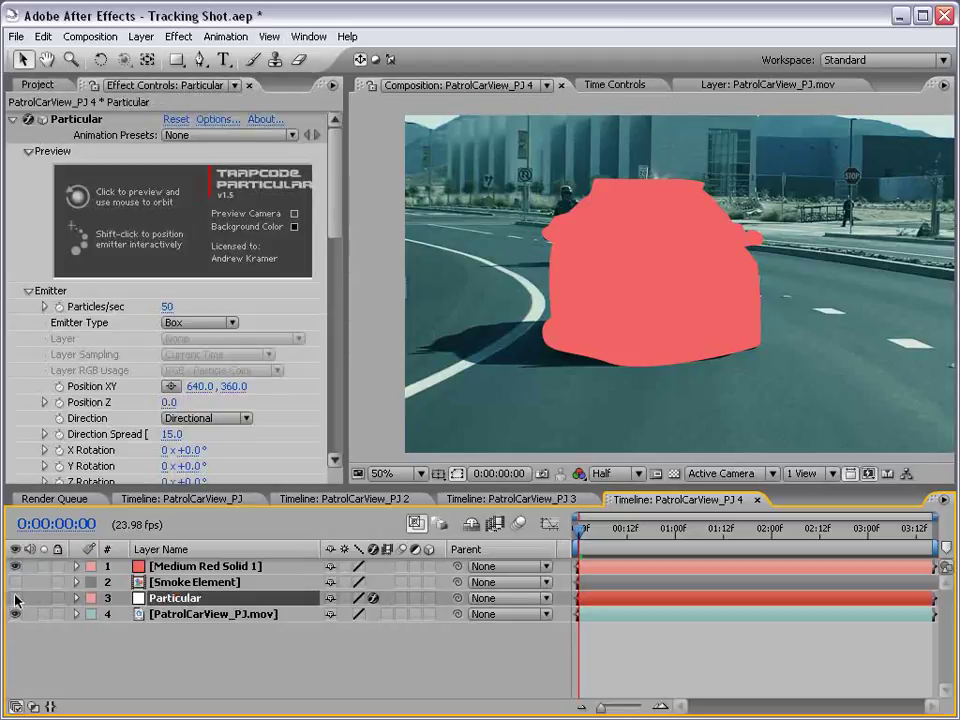
drag(175, 600, 175, 576)
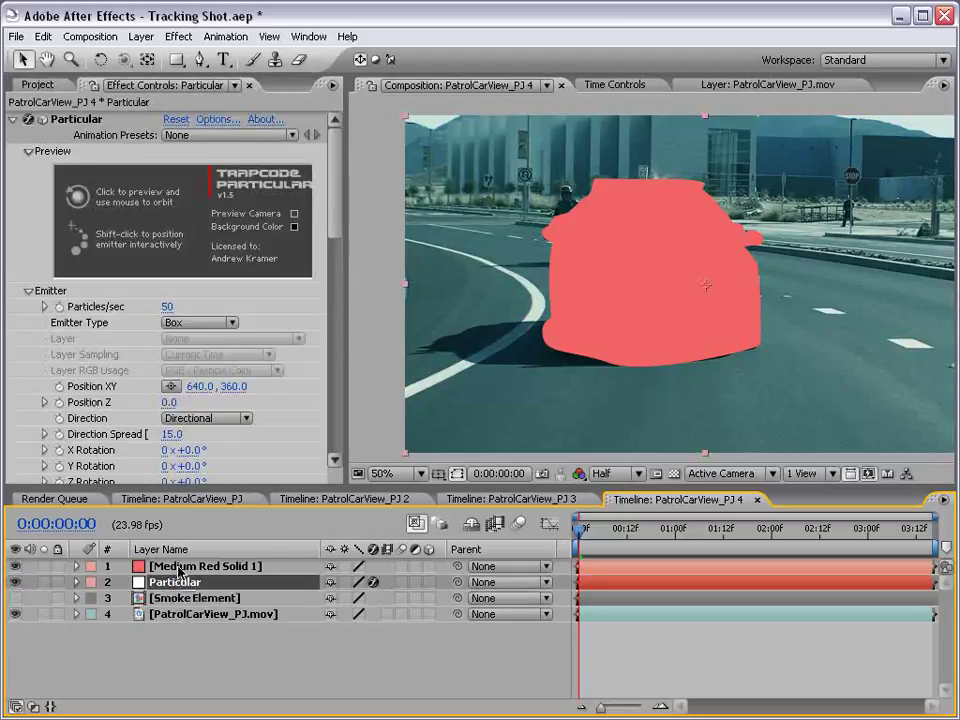
click(178, 566)
key(Return)
text(matt)
key(Return)
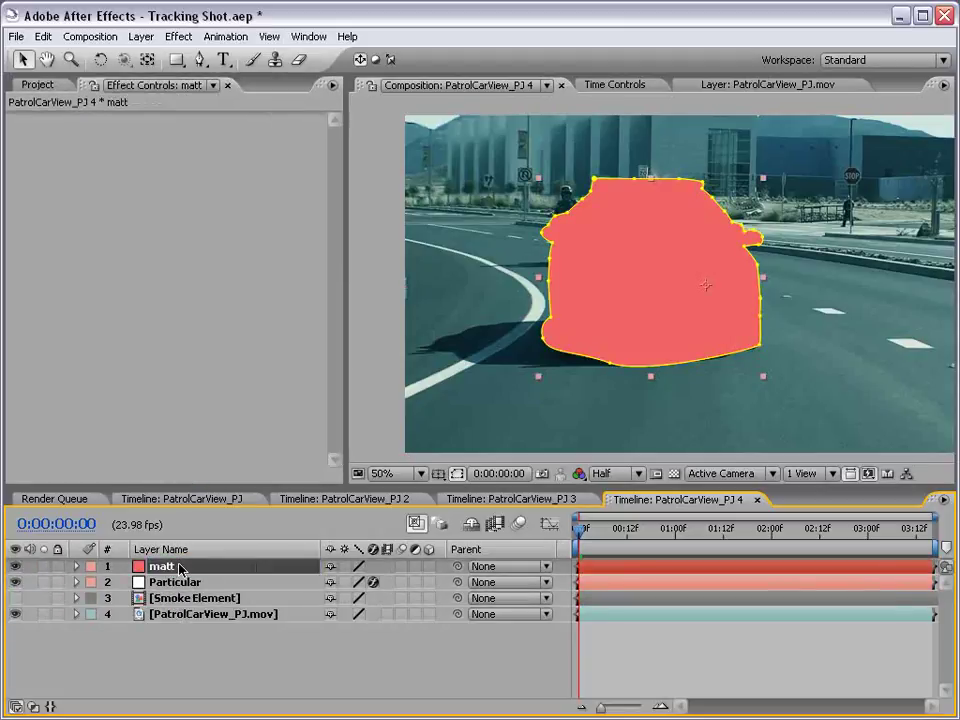
- Set Particular's track matte to matt as an Alpha Inverted Matte
click(175, 582)
key(F4)
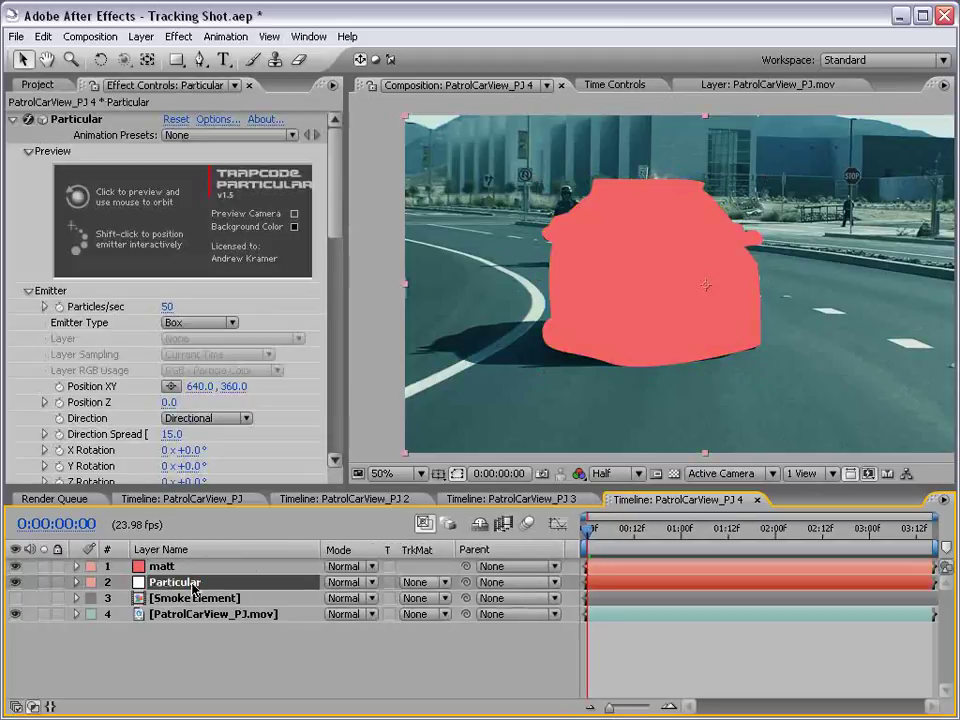
drag(617, 528, 660, 543)
click(425, 582)
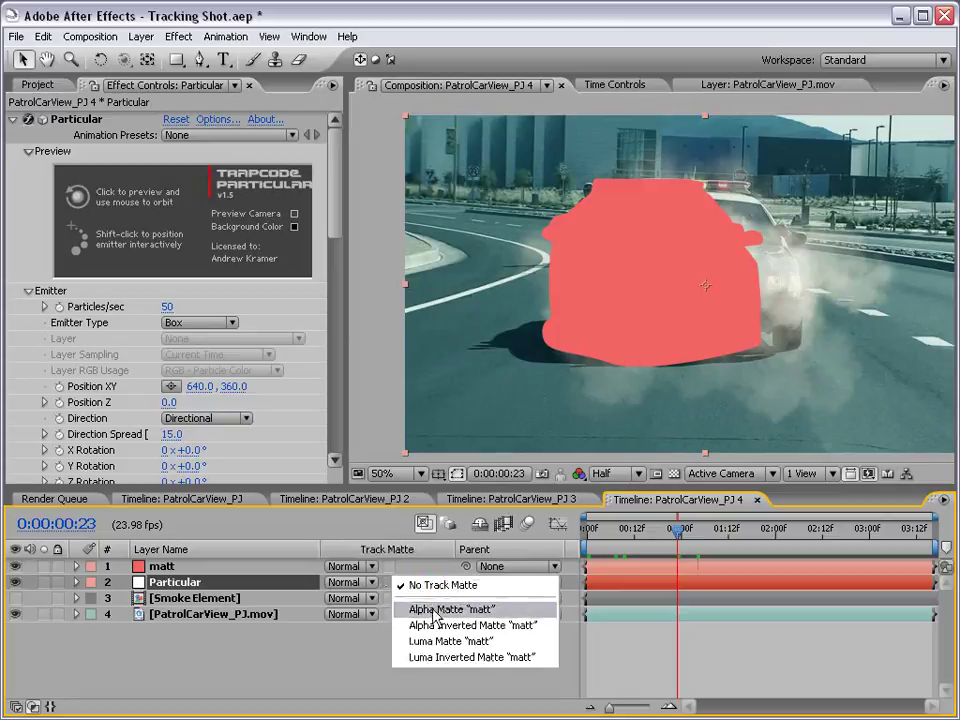
click(430, 625)
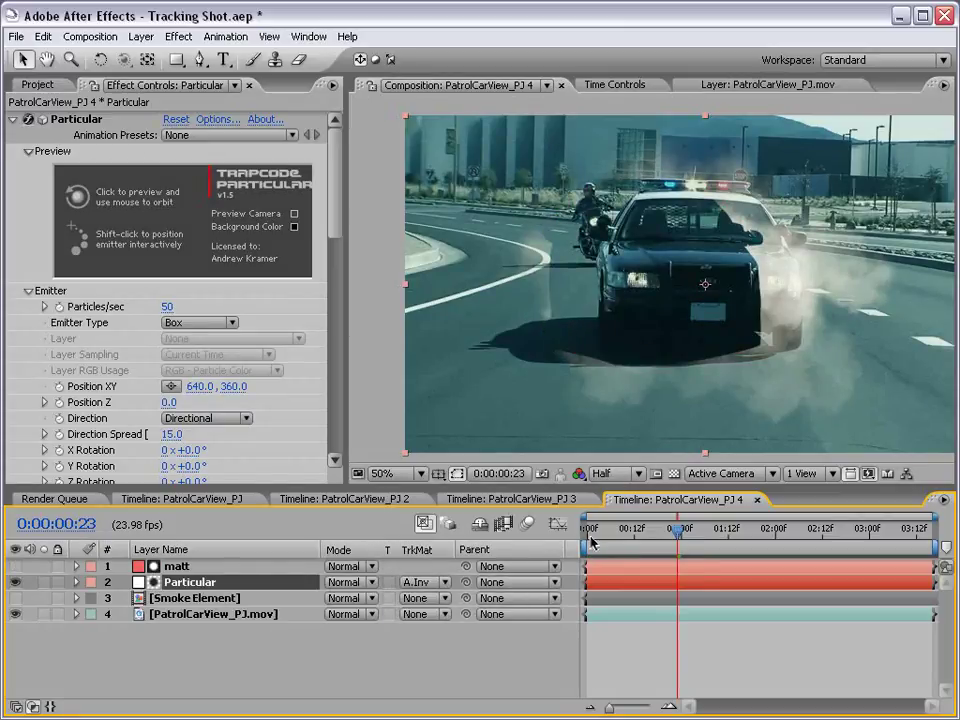
drag(591, 542, 568, 544)
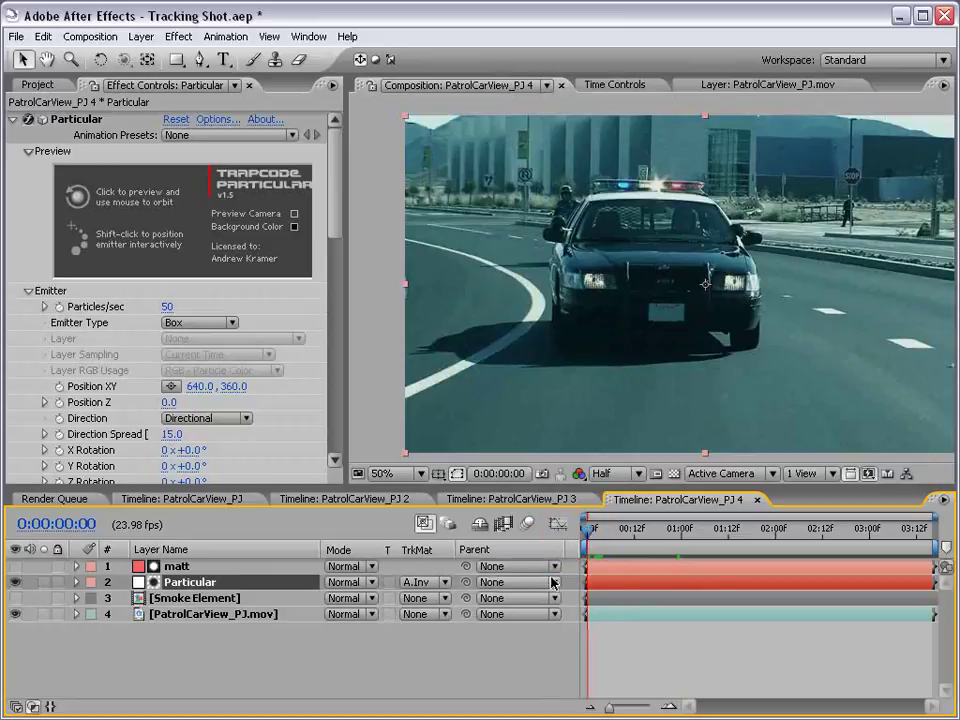
- Shift Particular to start at frame 0, move the smoke emitter up and left, and save
drag(769, 589, 743, 586)
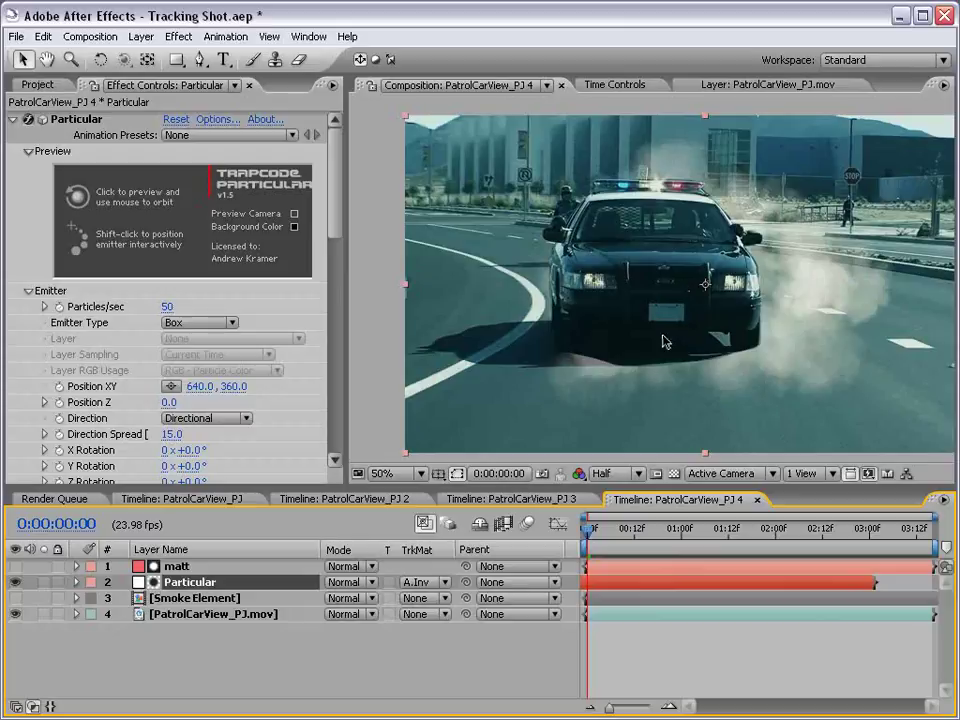
drag(778, 338, 726, 284)
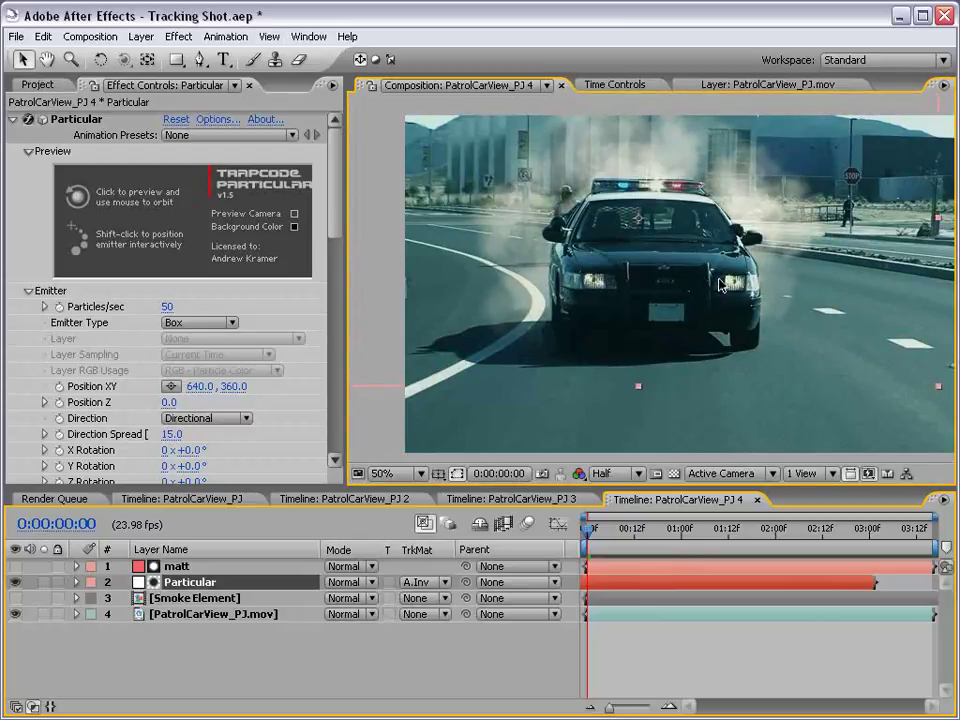
key(ctrl+s)
click(588, 547)
drag(588, 547, 546, 537)
- Track a point on the car's front forward through PatrolCarView_PJ.mov using Tracker Controls
click(210, 613)
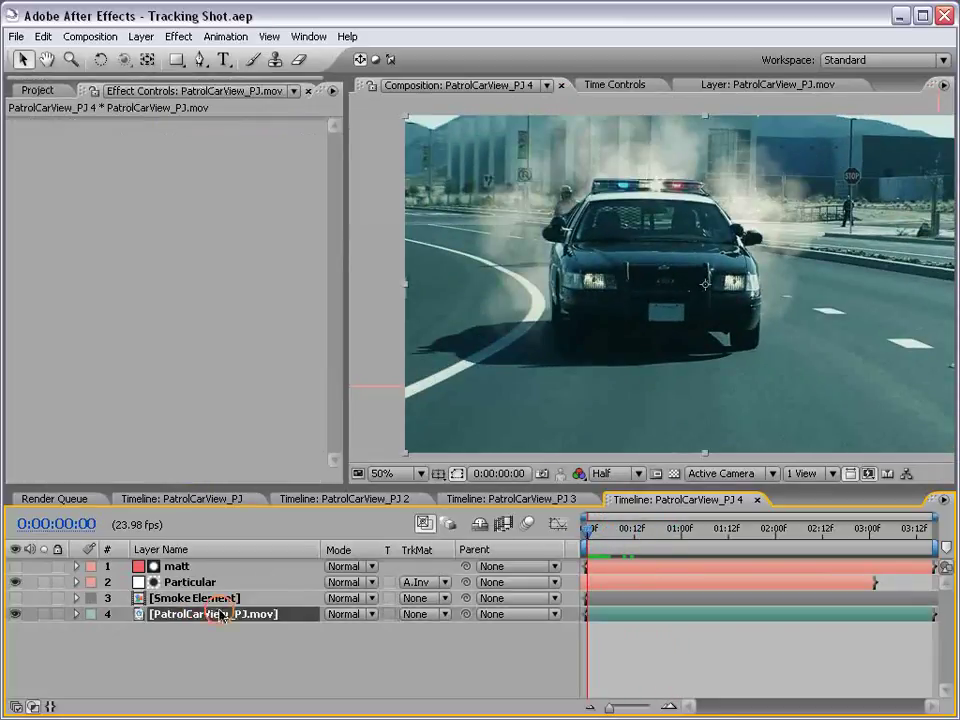
click(309, 36)
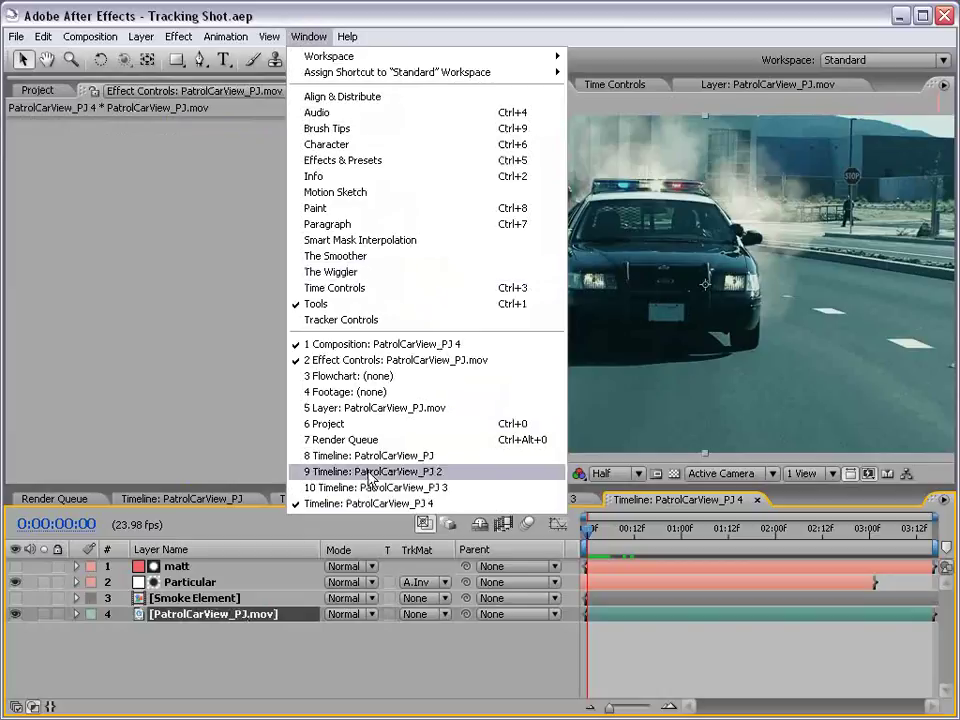
click(320, 320)
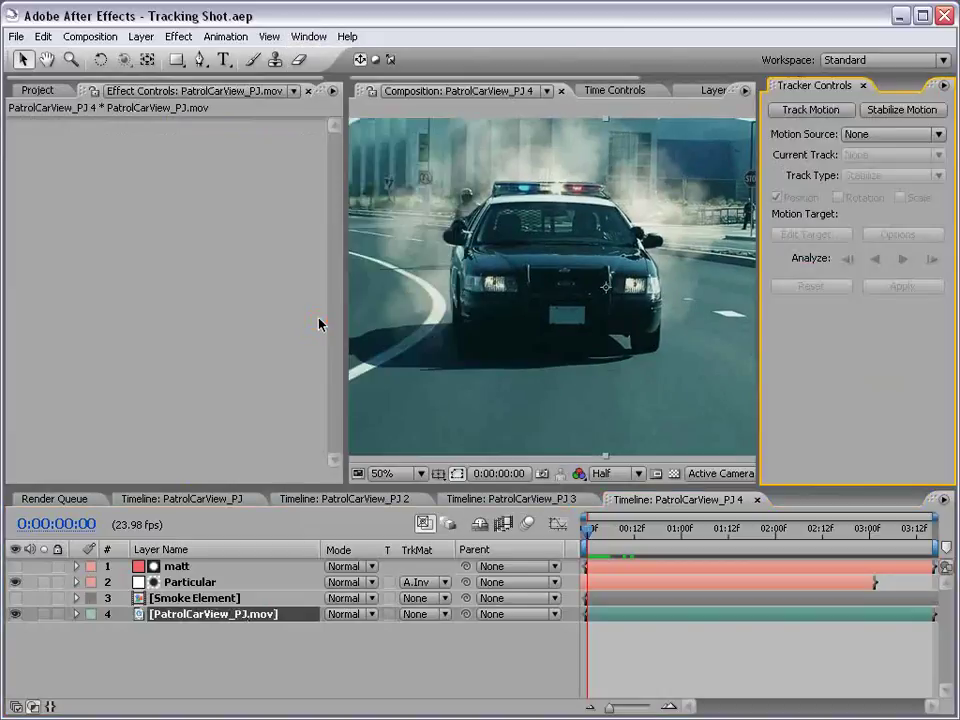
click(812, 110)
scroll(553, 257, up, 1)
drag(553, 315, 608, 402)
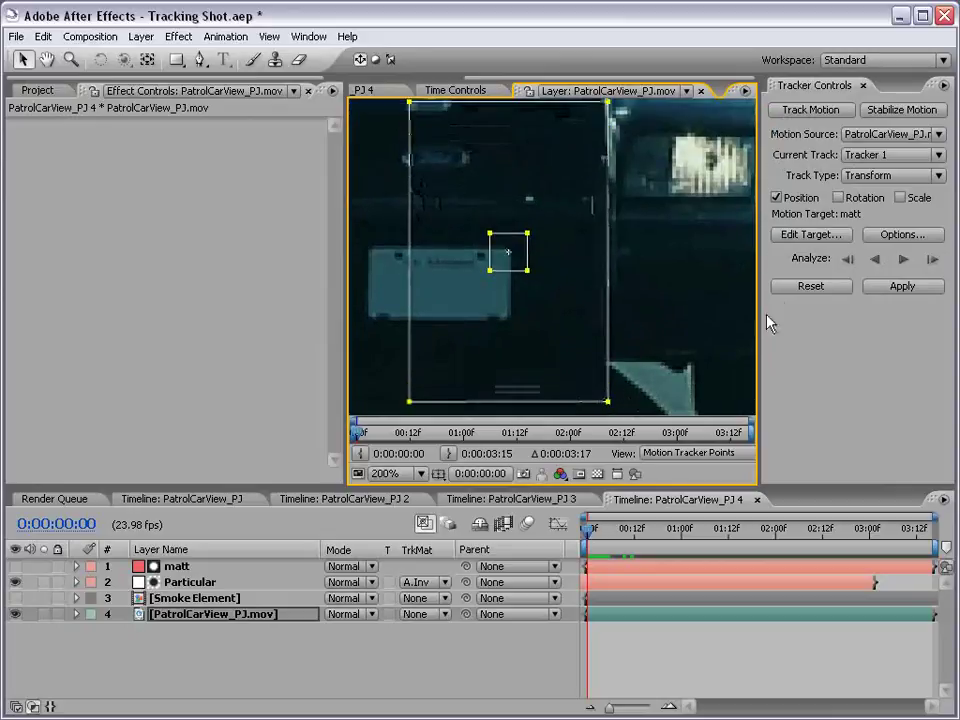
click(902, 260)
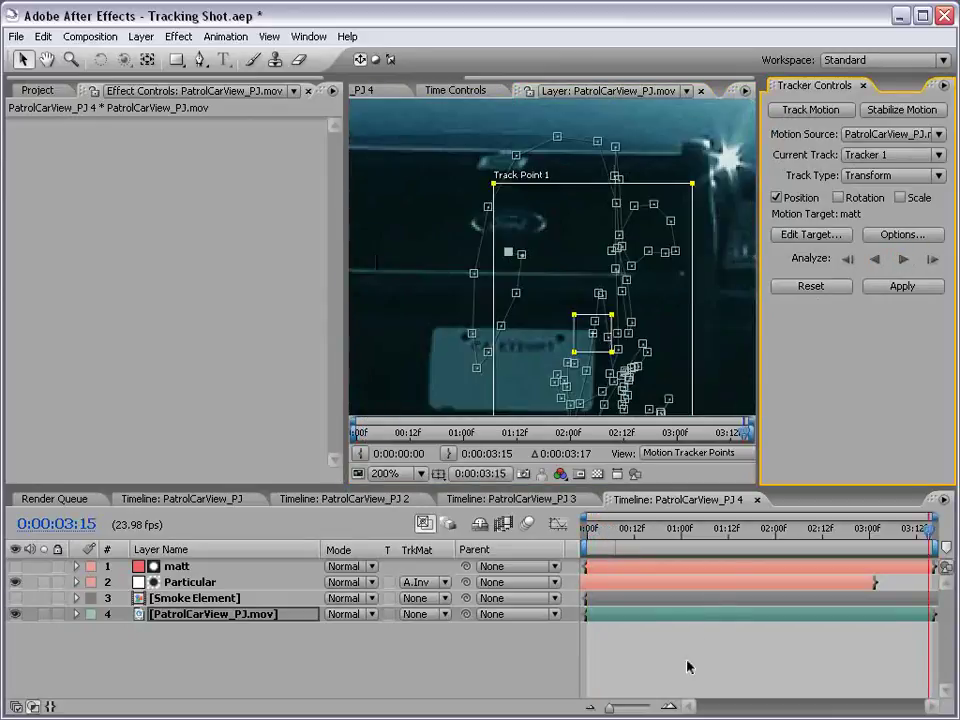
- Create a new null object layer, Null 5
click(688, 666)
click(673, 643)
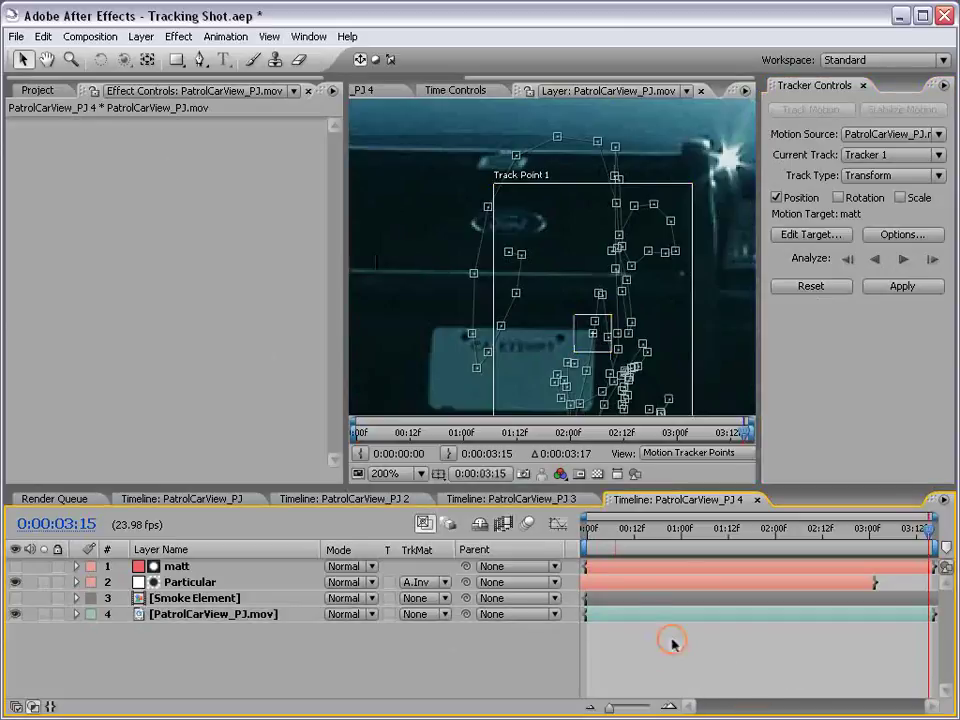
click(141, 36)
mouse_move(150, 54)
click(404, 121)
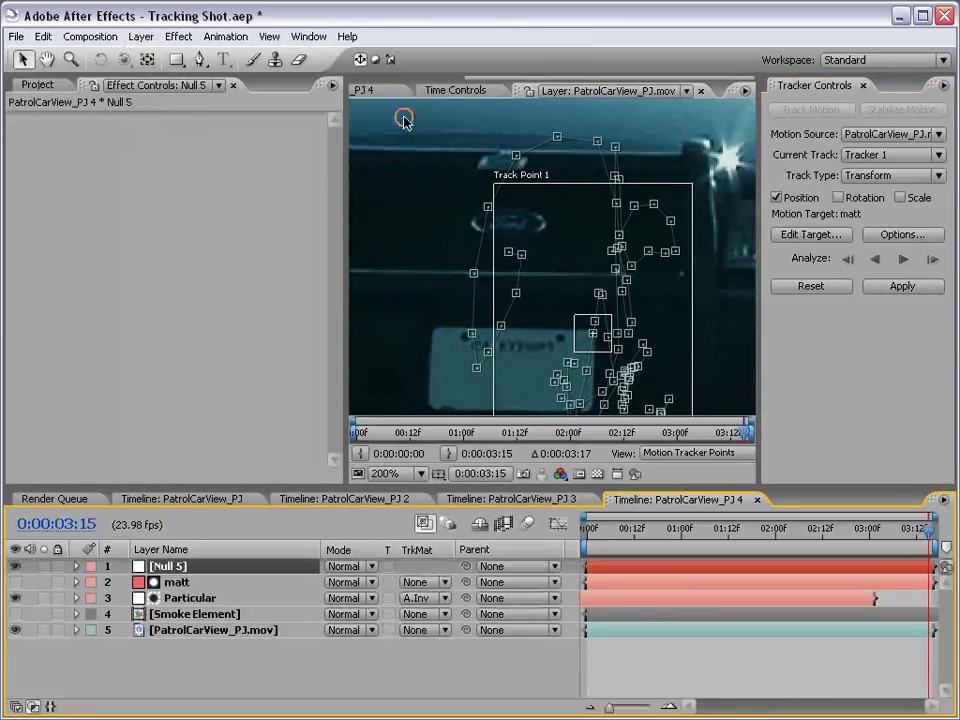
- Set Null 5 as the motion target and apply Tracker 1's motion to it
click(792, 241)
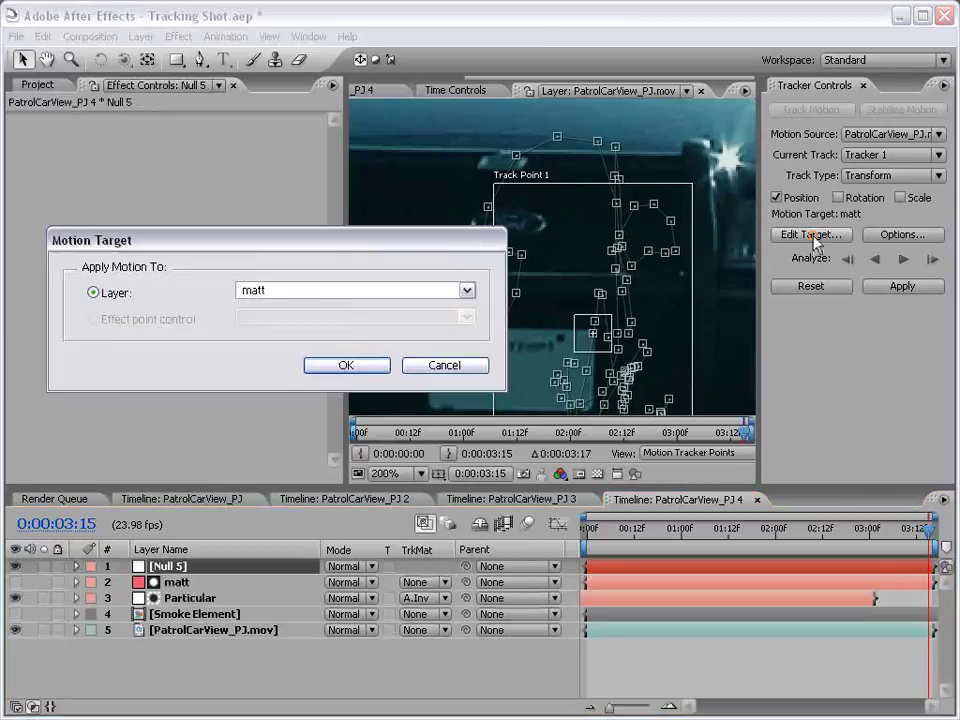
click(321, 290)
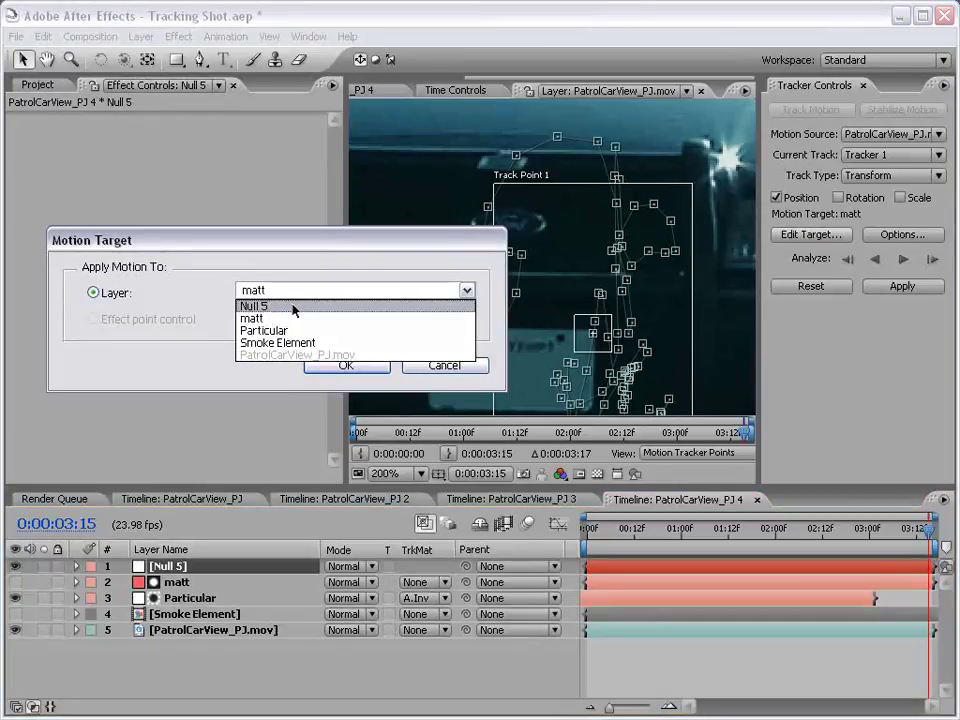
click(262, 306)
click(340, 365)
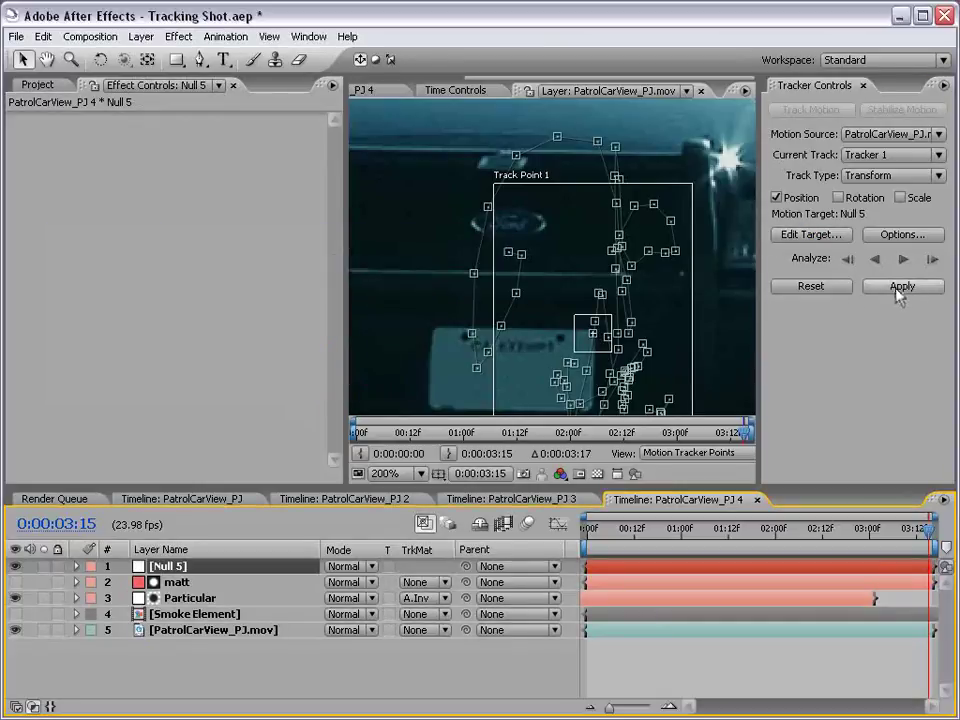
click(900, 287)
click(381, 401)
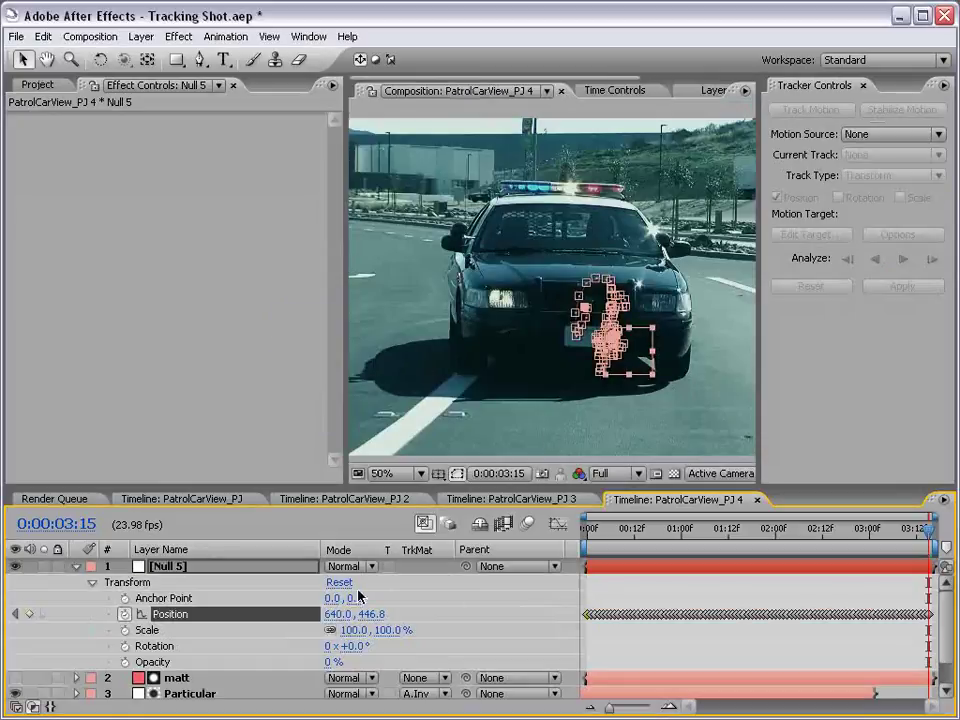
- At the first frame, parent both the matt and Particular layers to Null 5
click(76, 566)
click(754, 666)
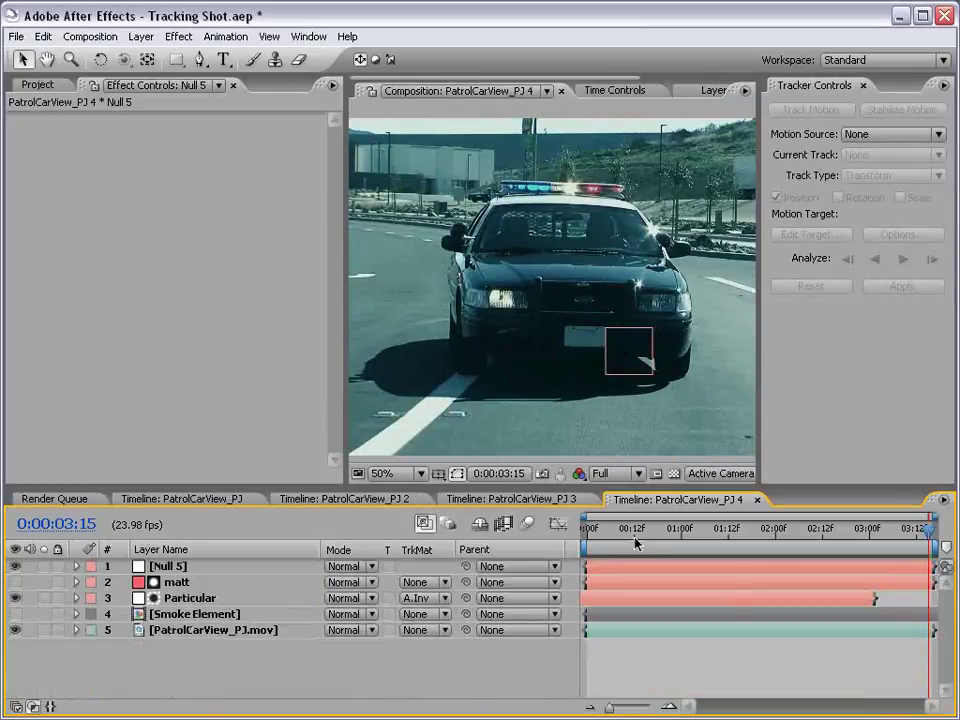
click(634, 531)
key(Home)
click(176, 582)
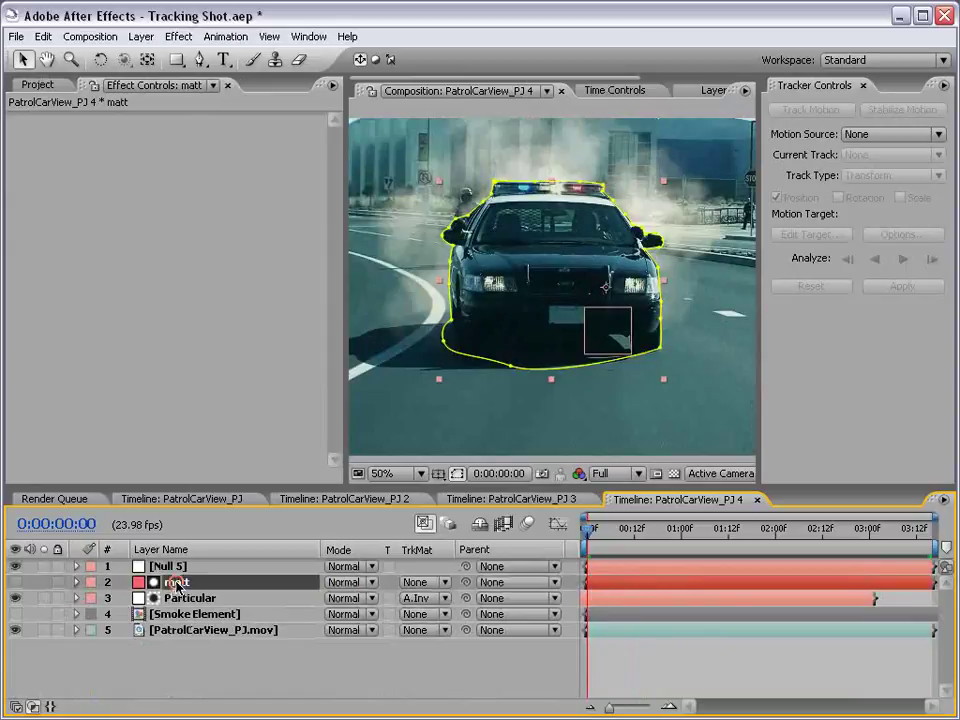
ctrl+click(179, 604)
drag(465, 582, 171, 567)
- Scrub through the clip to check the matte follows the tracked car
key(grave)
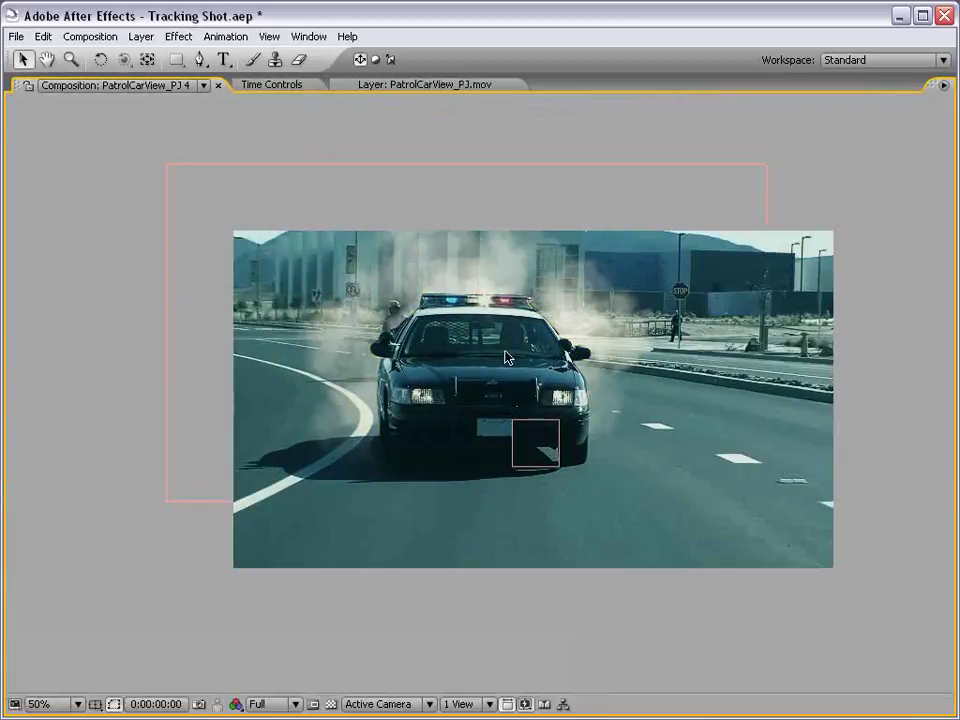
key(grave)
click(596, 538)
drag(596, 538, 681, 538)
scroll(539, 267, up, 1)
drag(489, 197, 500, 212)
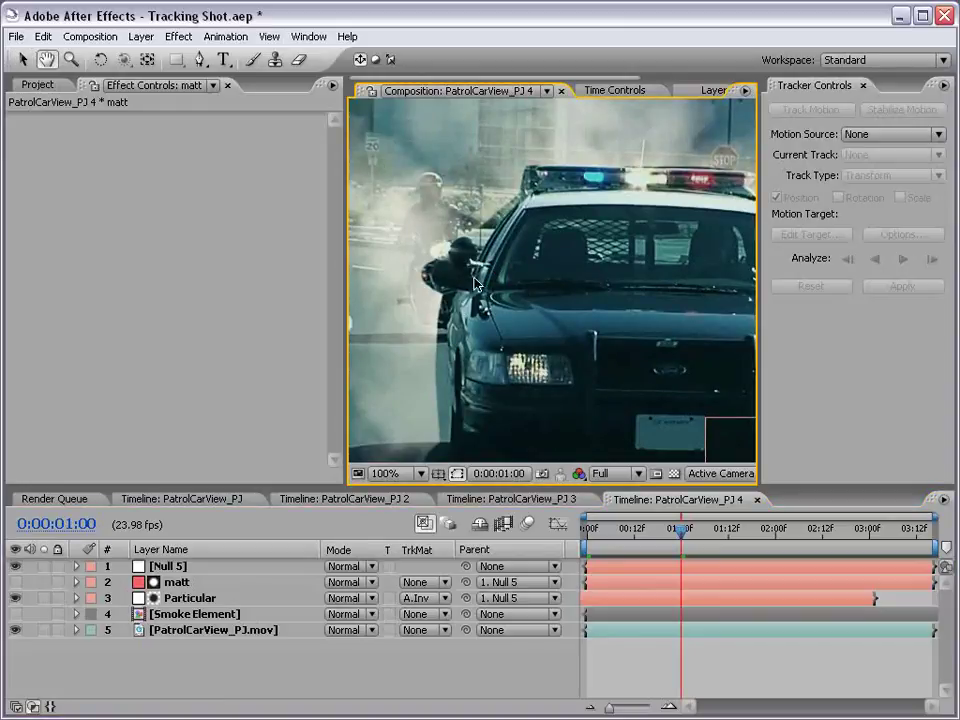
- Set the preview to half resolution and select the matt layer to show its mask
click(606, 473)
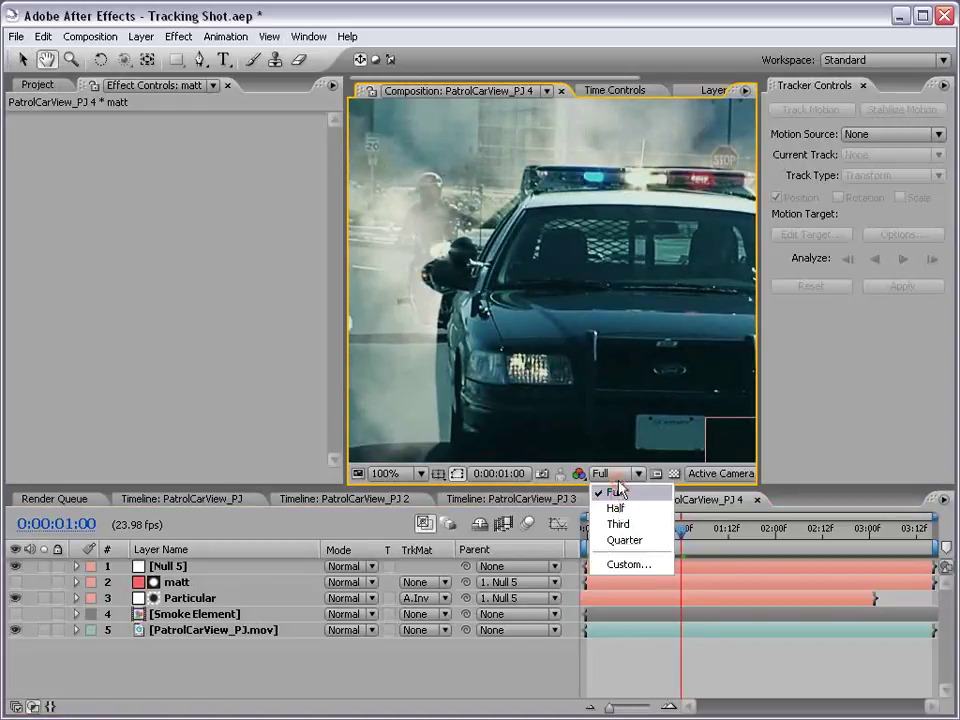
click(615, 506)
click(653, 638)
drag(605, 361, 586, 311)
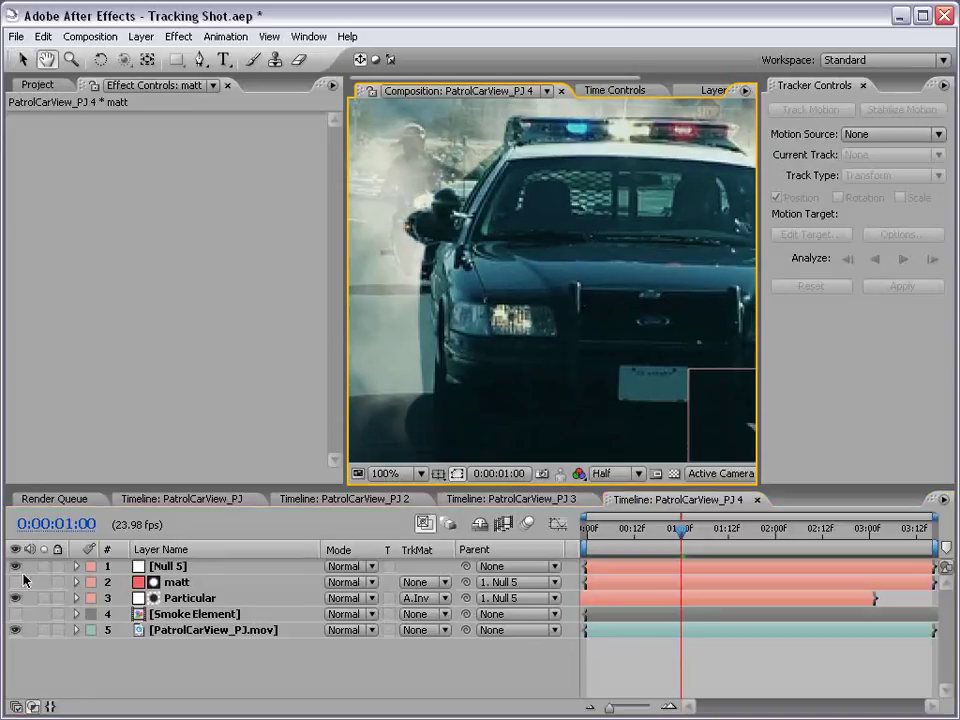
click(175, 582)
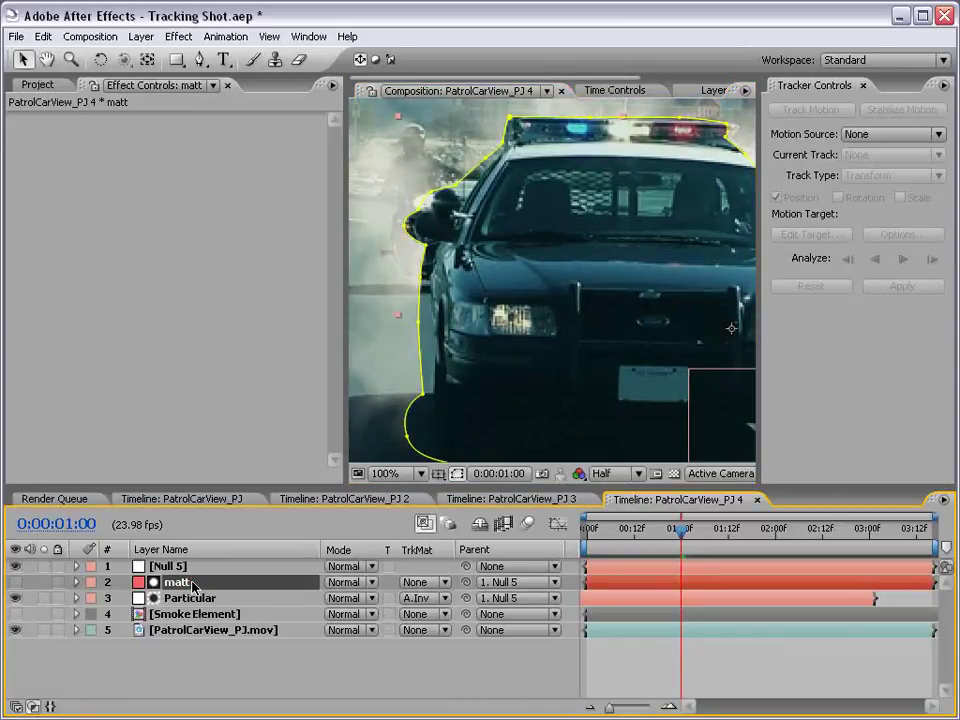
- Start keyframing matt's Mask Shape at one second, then refit the car's side at 0:00:01:10
key(m)
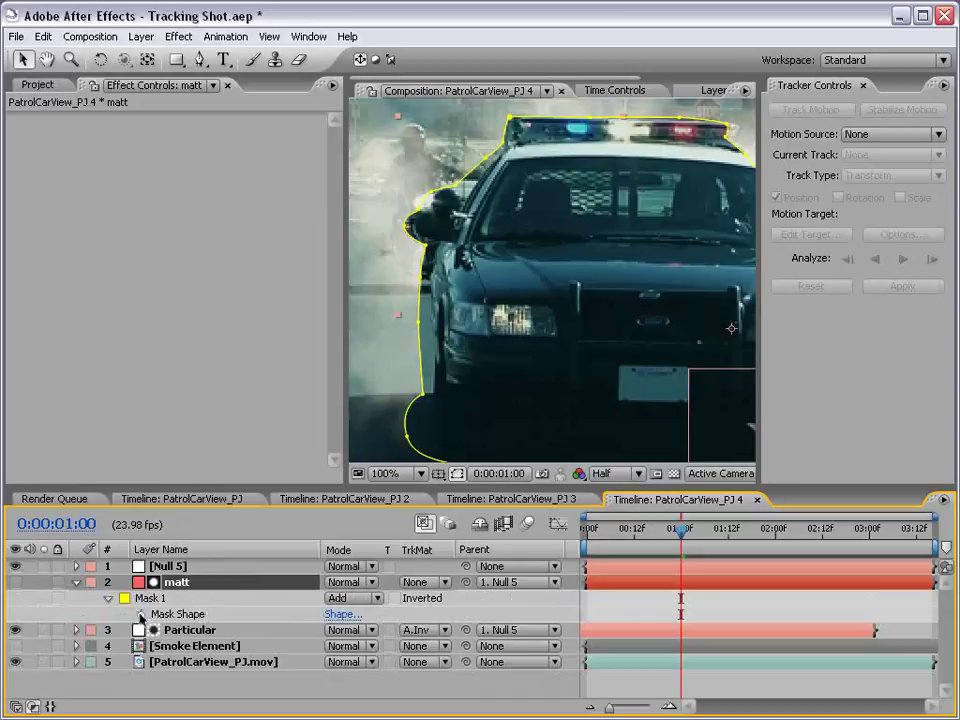
click(141, 614)
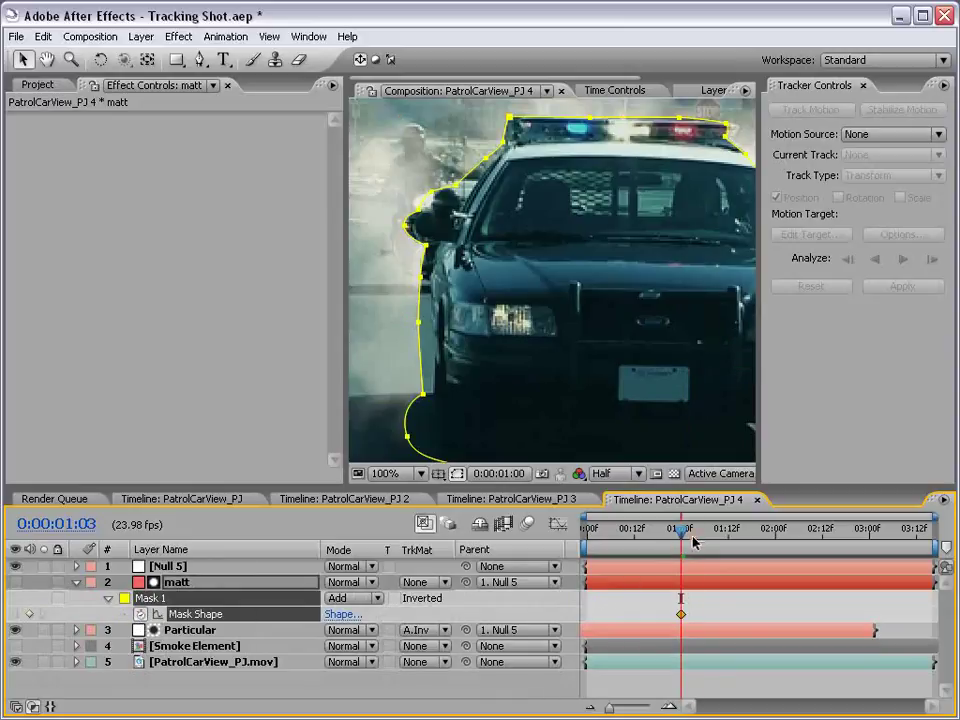
drag(693, 541, 720, 540)
key(h)
scroll(508, 233, up, 1)
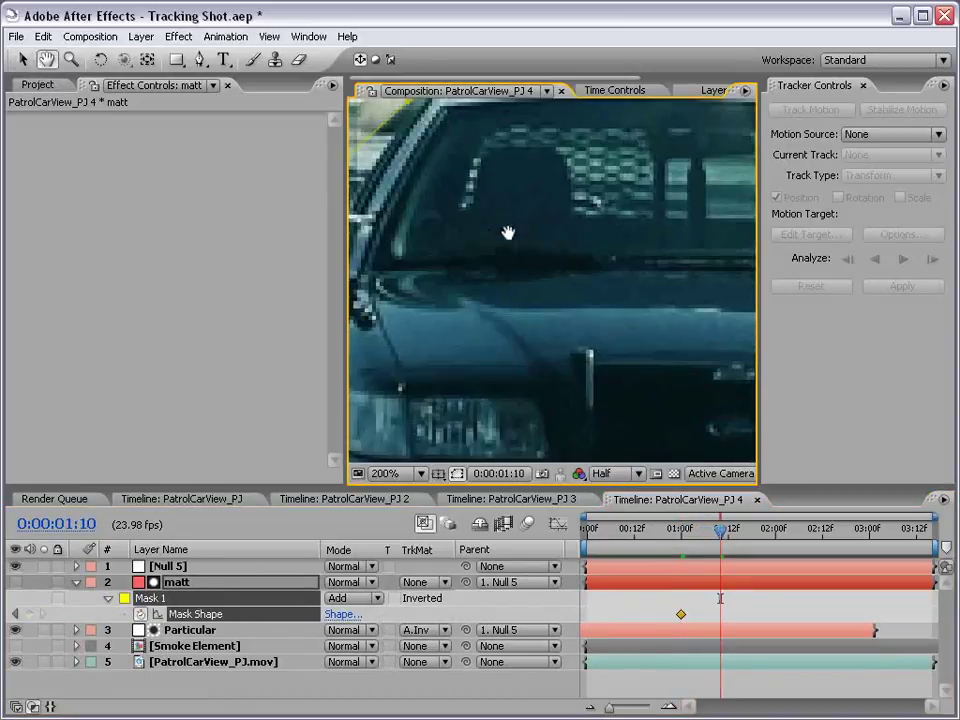
drag(508, 233, 680, 285)
click(728, 596)
key(v)
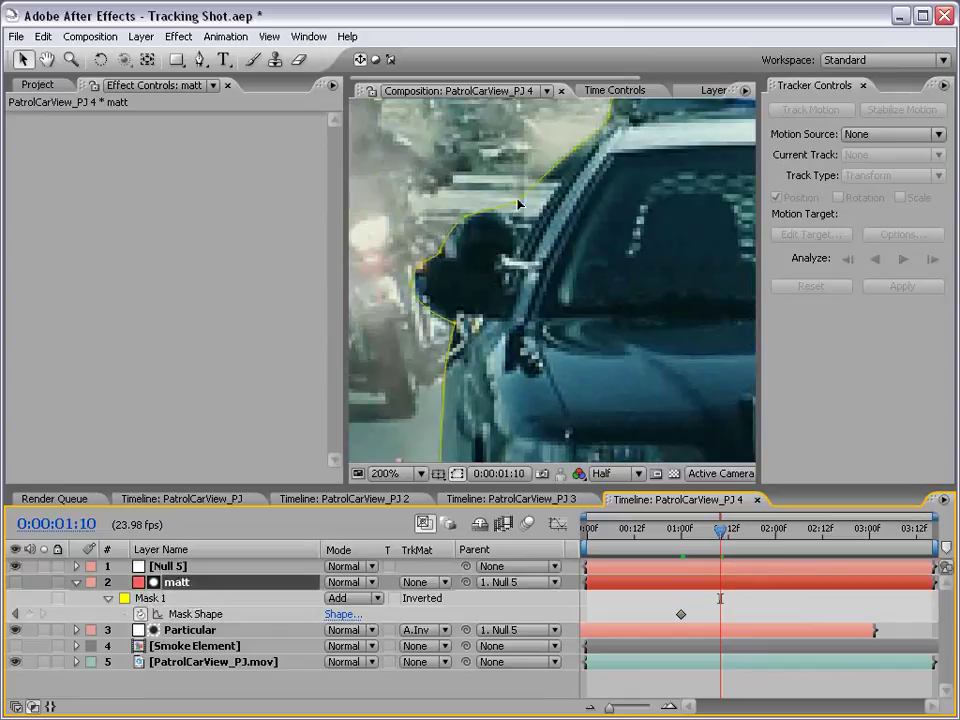
drag(513, 206, 517, 228)
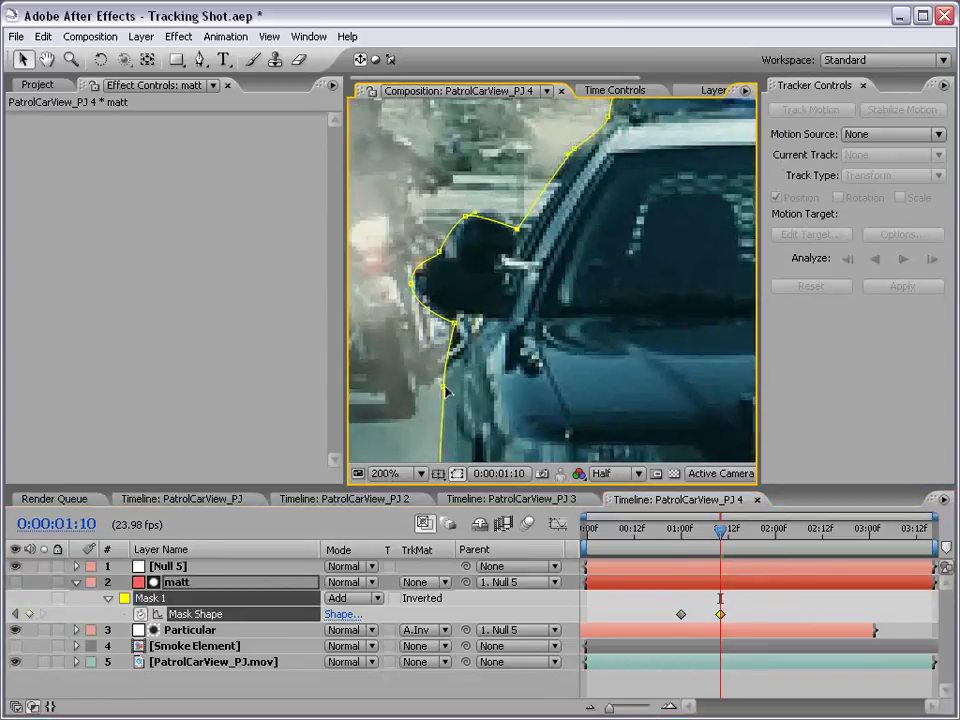
- Push the light bar's mask point outward and record a refitted shape at 0:00:01:21
drag(470, 120, 523, 321)
click(862, 85)
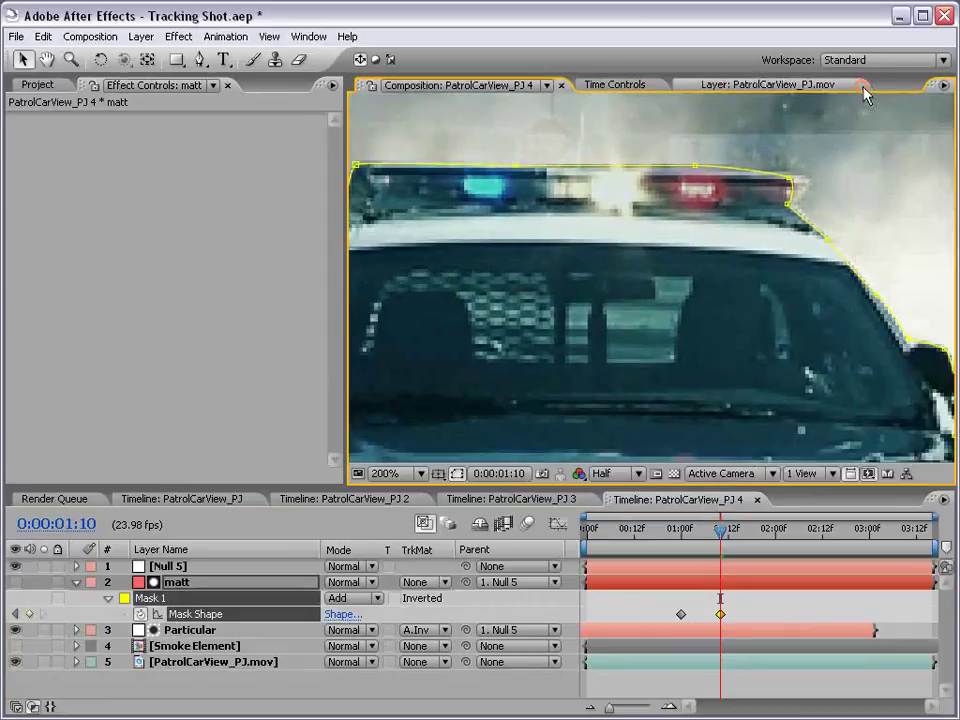
drag(815, 340, 730, 335)
drag(707, 178, 722, 177)
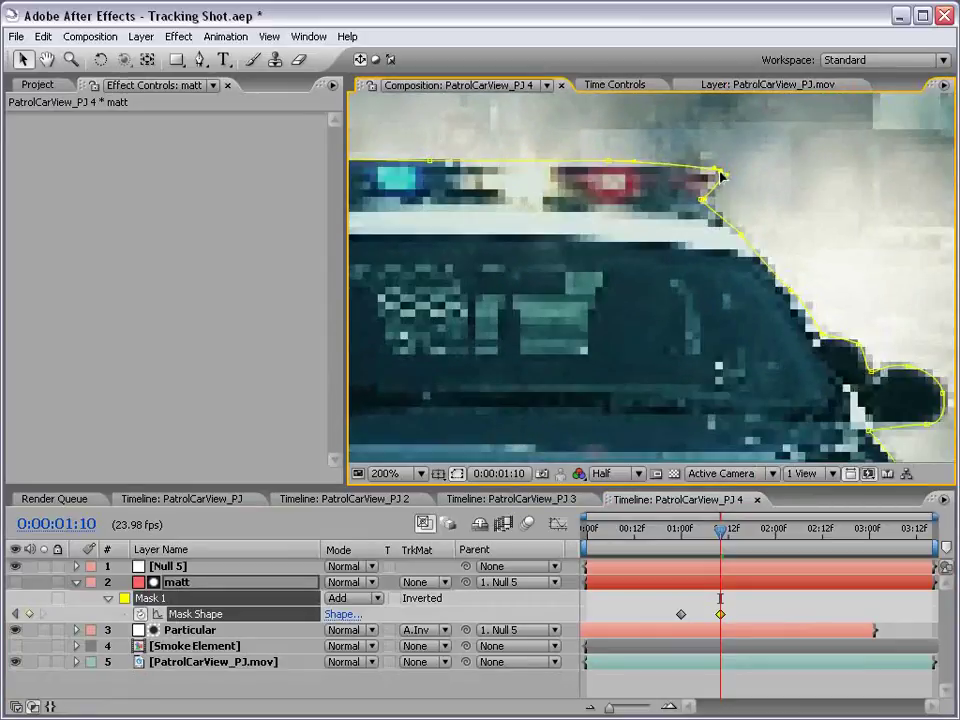
drag(772, 410, 664, 207)
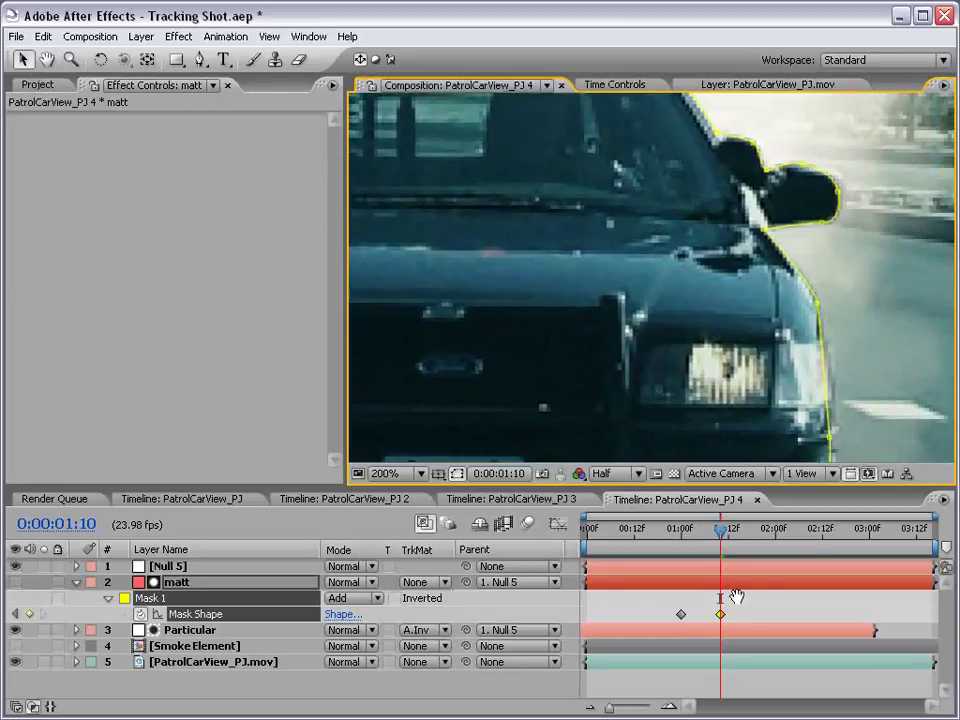
key(Page_Down)
key(Page_Down)
key(Page_Down)
key(Page_Down)
key(Page_Down)
key(Page_Down)
key(Page_Down)
key(Page_Down)
key(Page_Down)
key(Page_Down)
key(Page_Down)
key(comma)
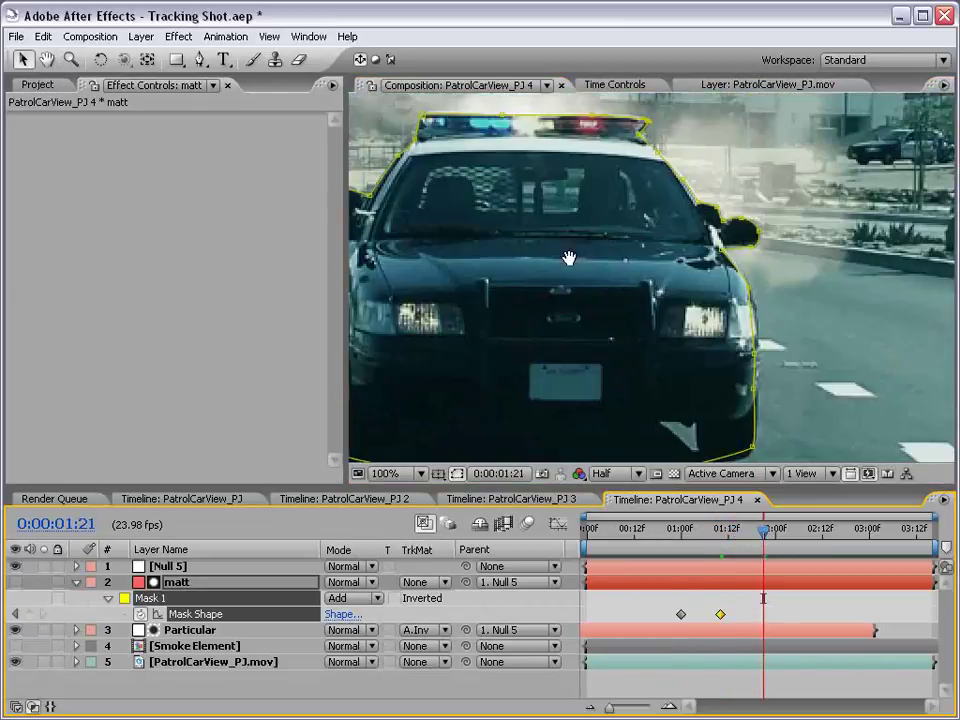
drag(567, 259, 692, 249)
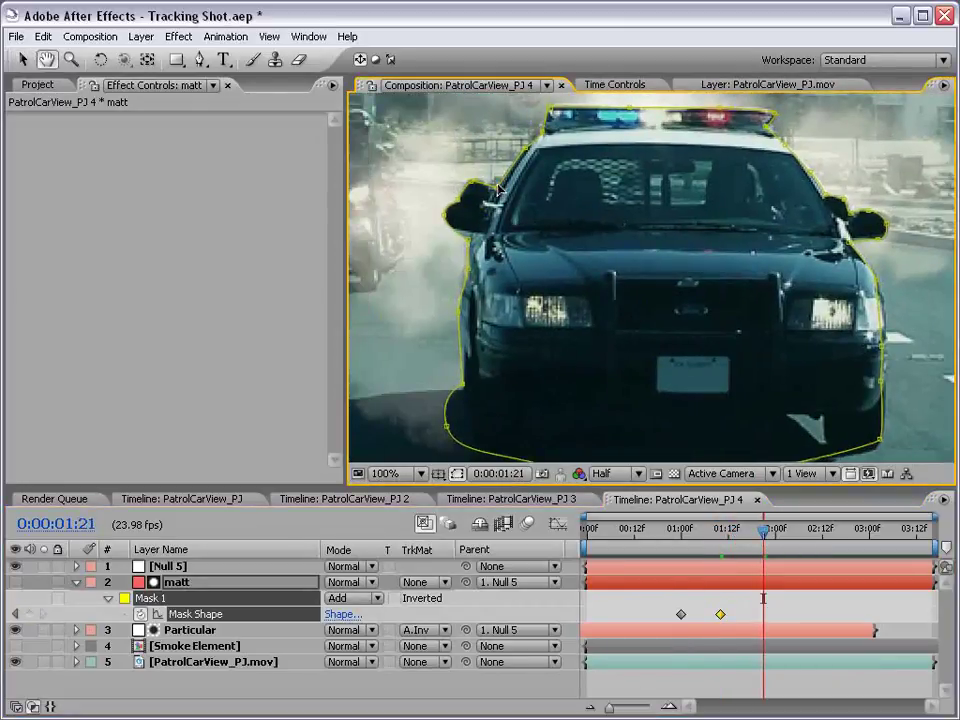
key(v)
key(ctrl+v)
- At 0:00:02:11, free-transform the mask larger and shift it up to fit the car
drag(796, 545, 818, 533)
double_click(503, 152)
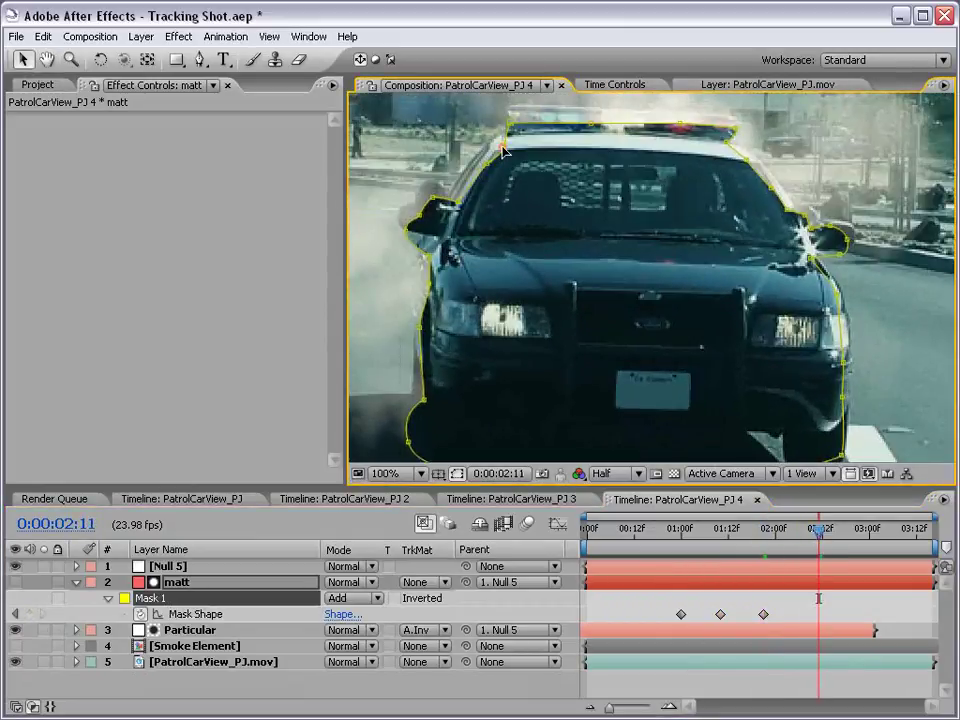
drag(398, 118, 390, 116)
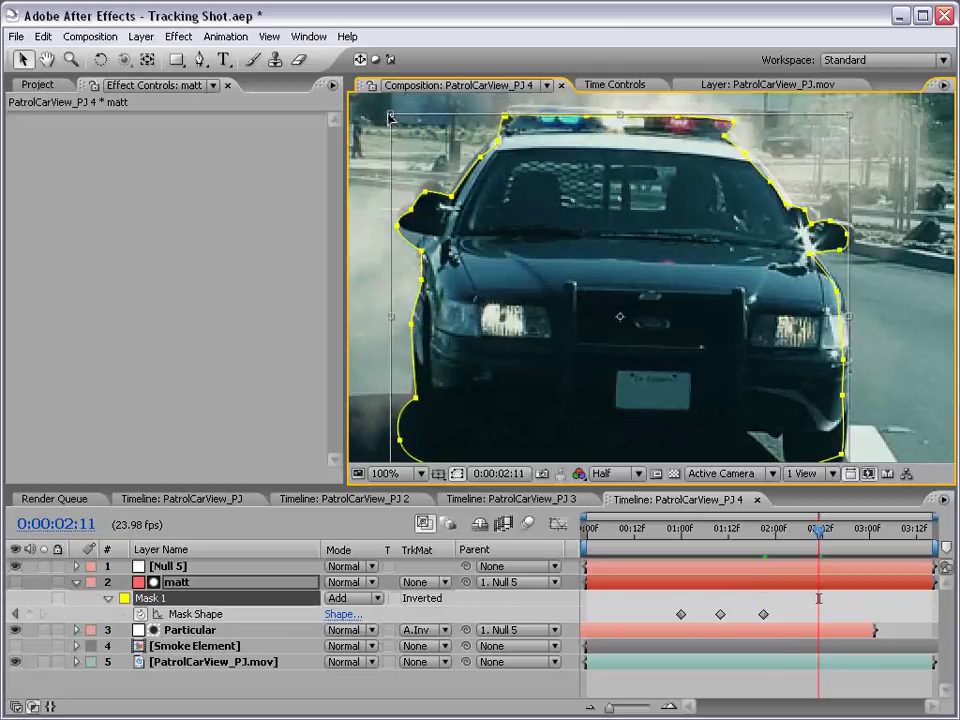
drag(479, 160, 479, 150)
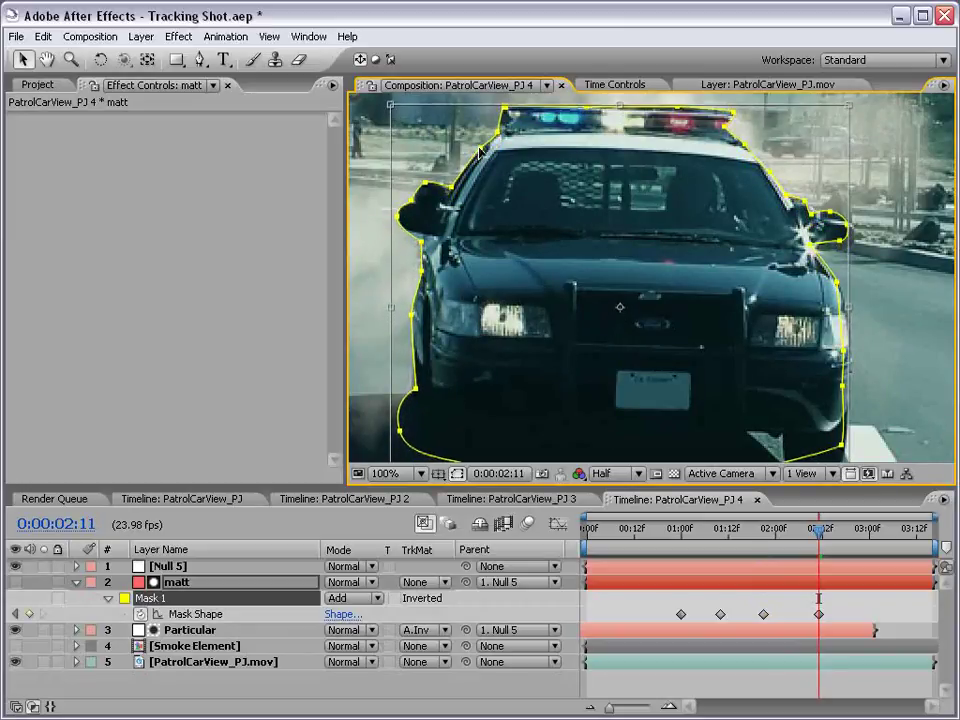
click(751, 668)
- At 0:00:02:22, free-transform the mask wider leftward over the car
drag(819, 528, 863, 528)
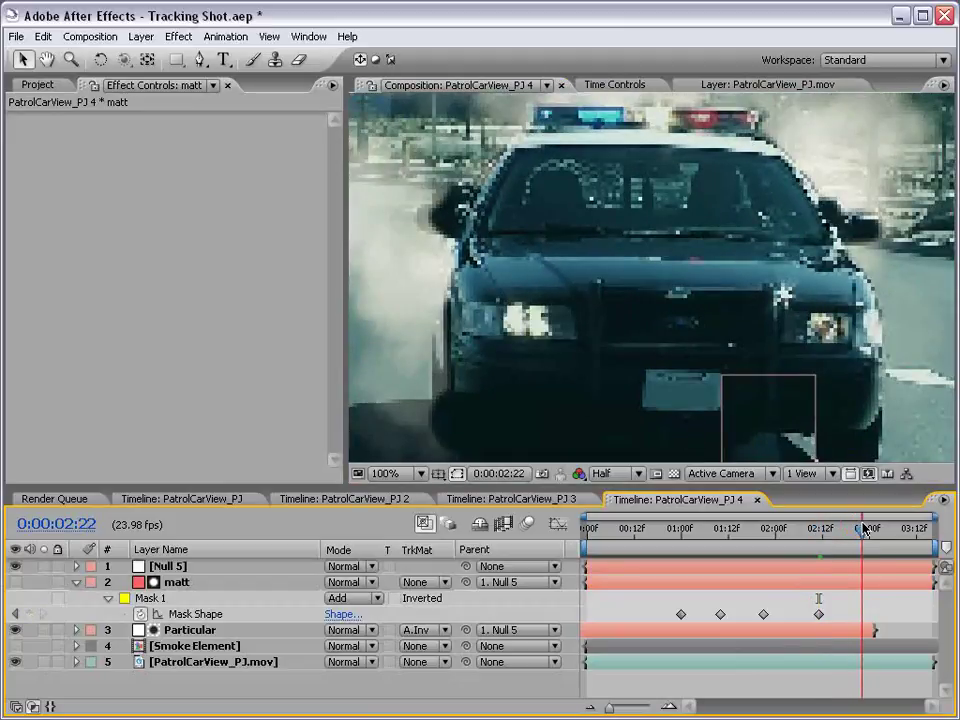
click(852, 583)
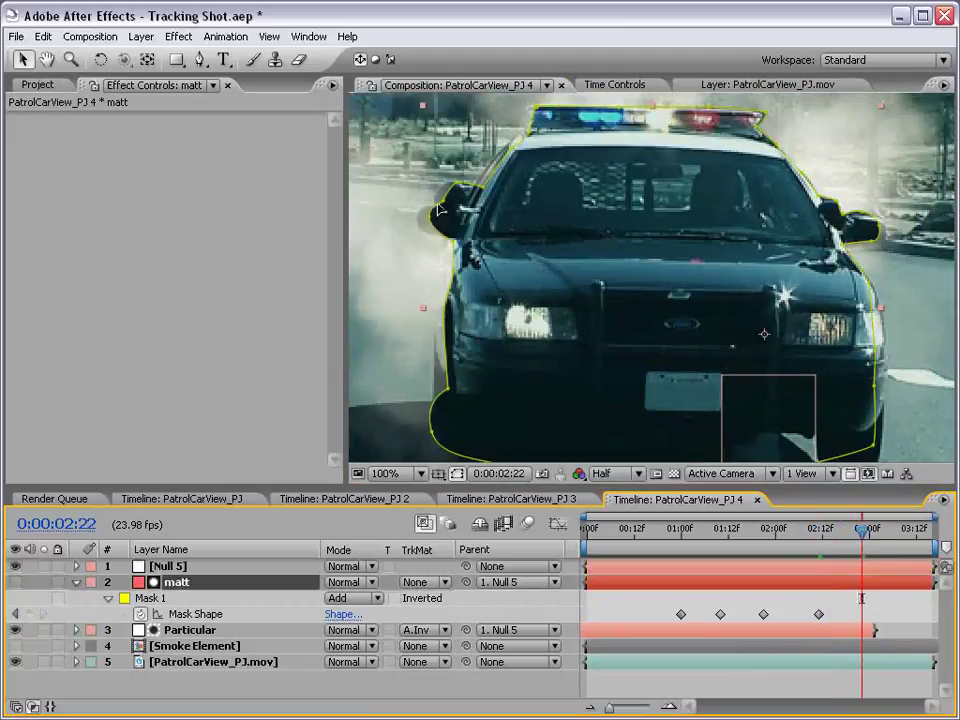
click(447, 199)
double_click(447, 203)
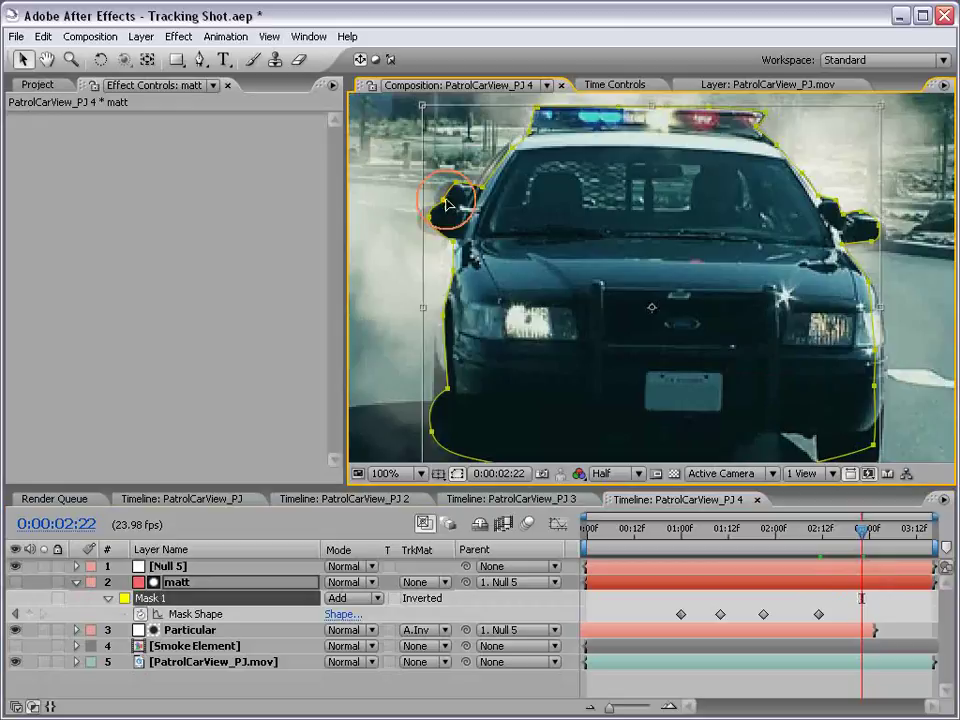
drag(421, 311, 410, 308)
key(Return)
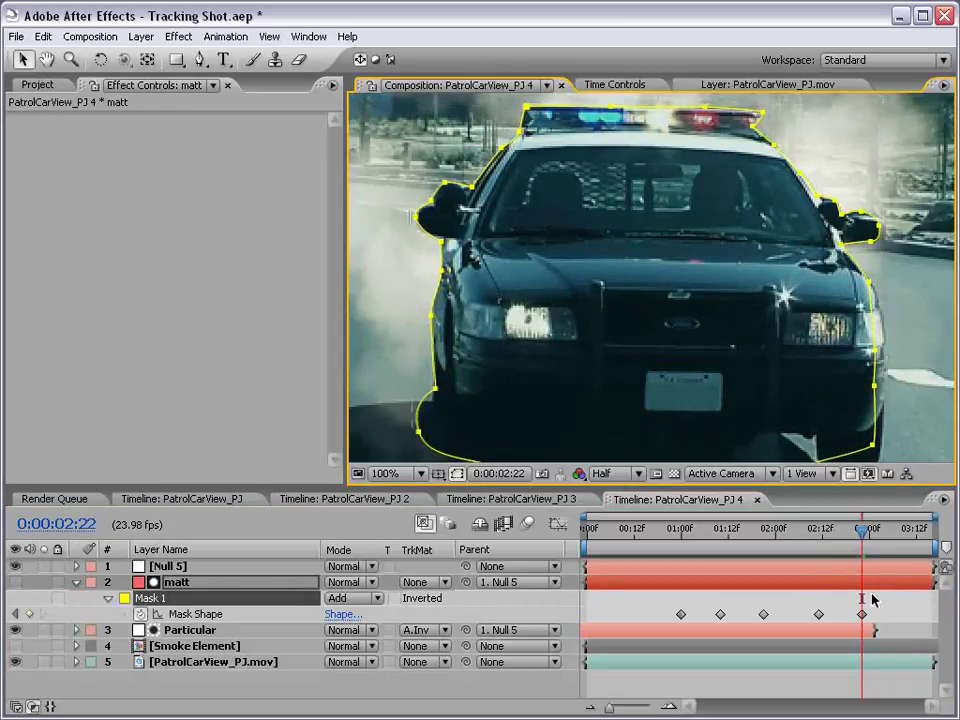
click(873, 368)
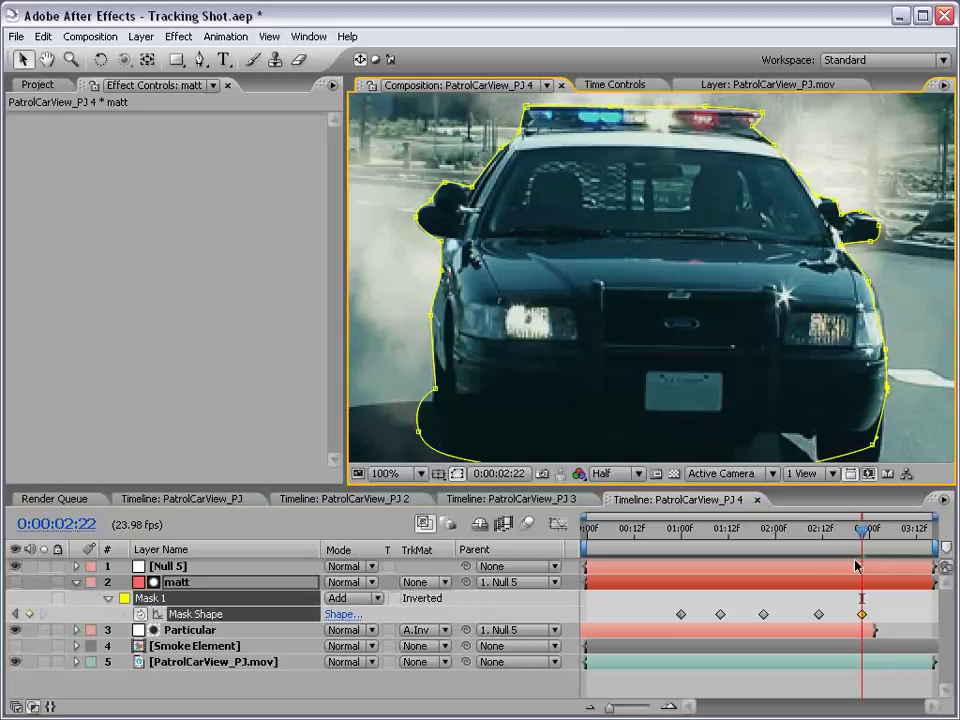
- At 0:00:03:09, scale the mask up to fit the closer car
click(883, 531)
drag(886, 531, 905, 531)
double_click(432, 228)
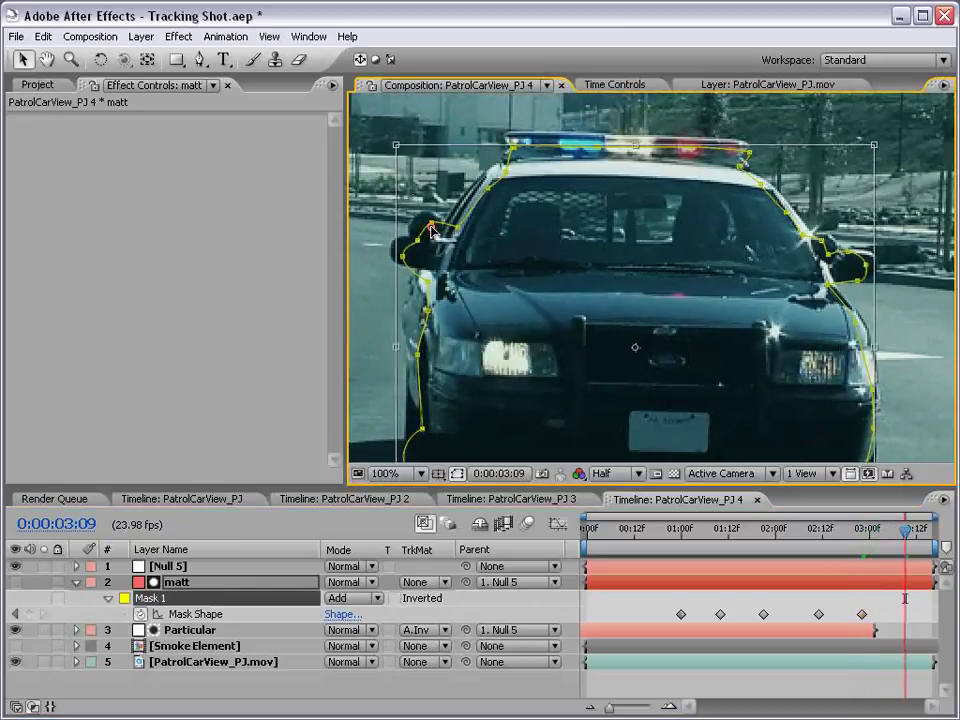
drag(397, 147, 382, 133)
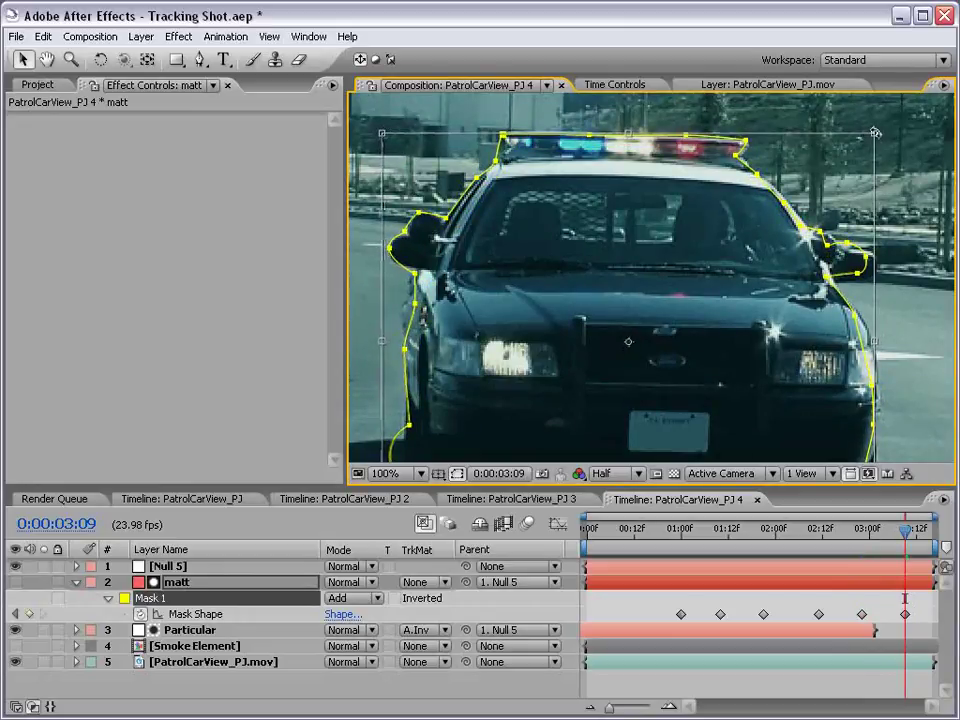
key(Return)
- Refit the mask at 0:00:00:14 and scrub the early frames to check it
click(643, 530)
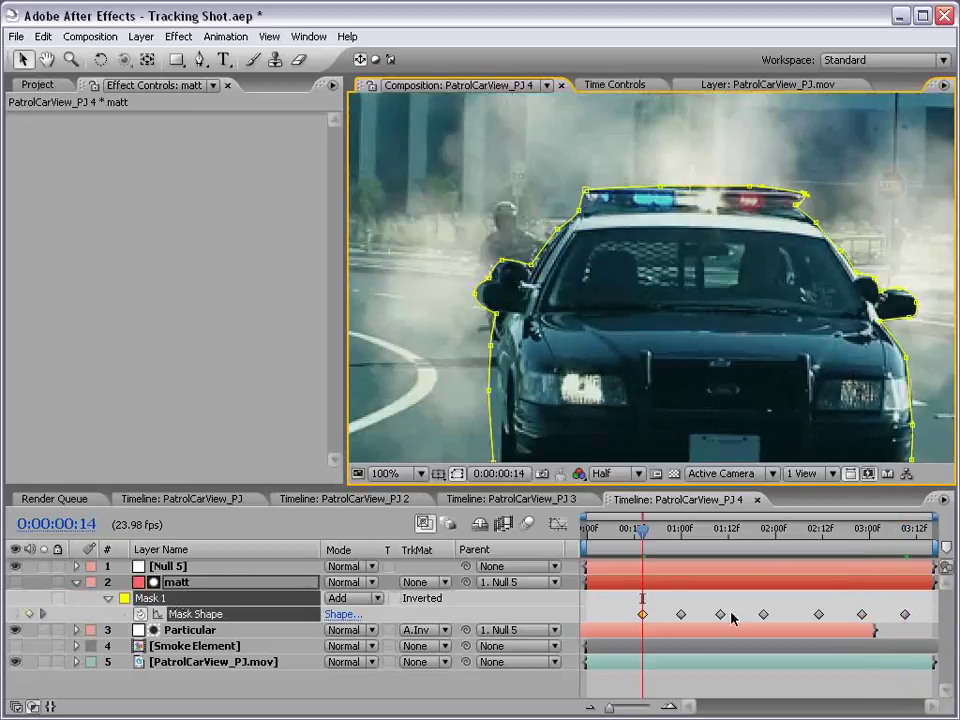
click(643, 614)
key(KP_2)
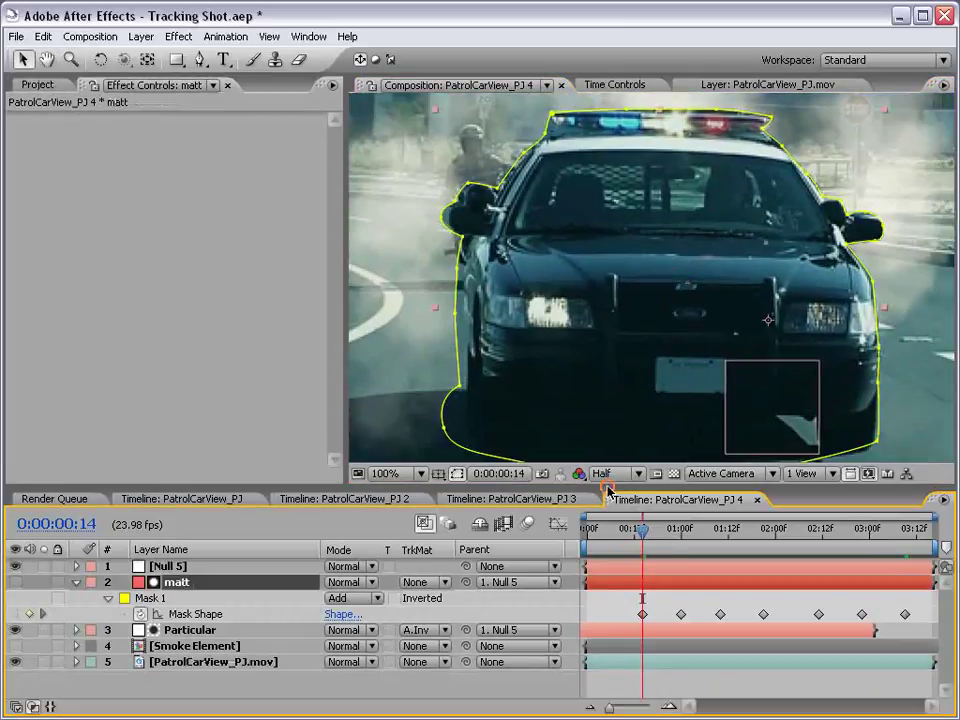
click(455, 316)
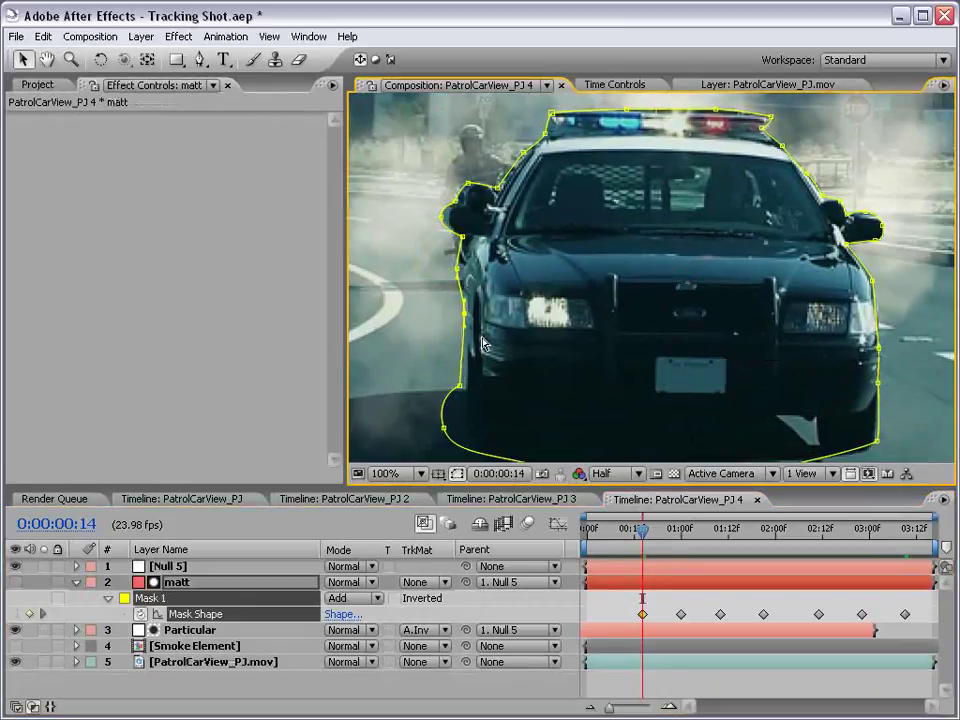
click(653, 664)
scroll(612, 327, down, 2)
mouse_move(642, 530)
mouse_down()
mouse_move(604, 530)
mouse_move(638, 532)
mouse_up()
- Set the matt layer's Mask Feather to 8 pixels at 0:00:00:18 and preview it
click(657, 537)
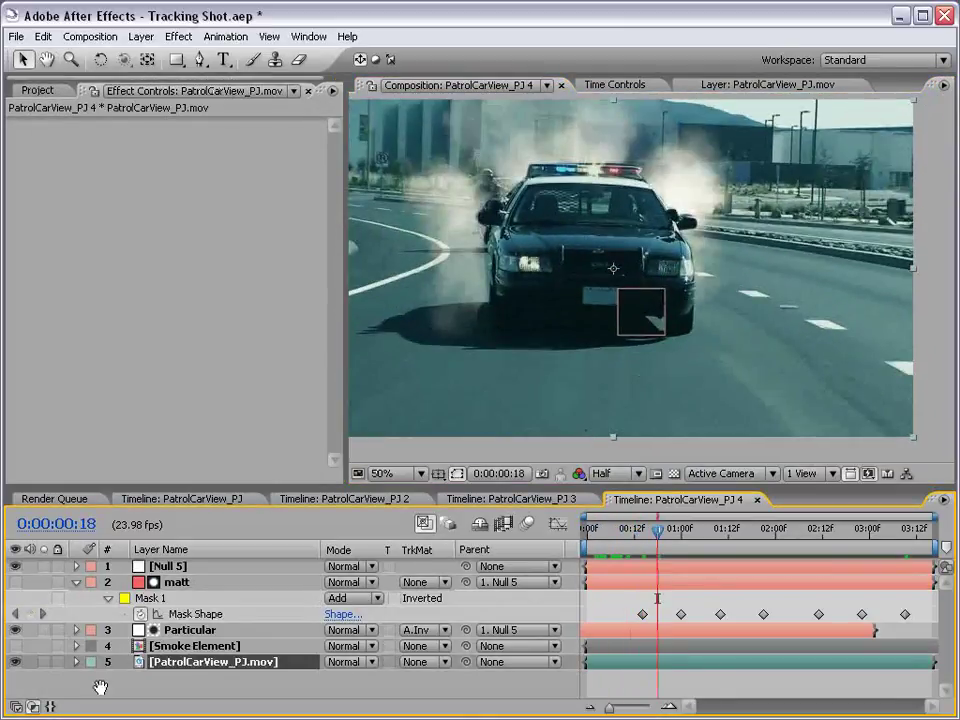
click(170, 582)
key(f)
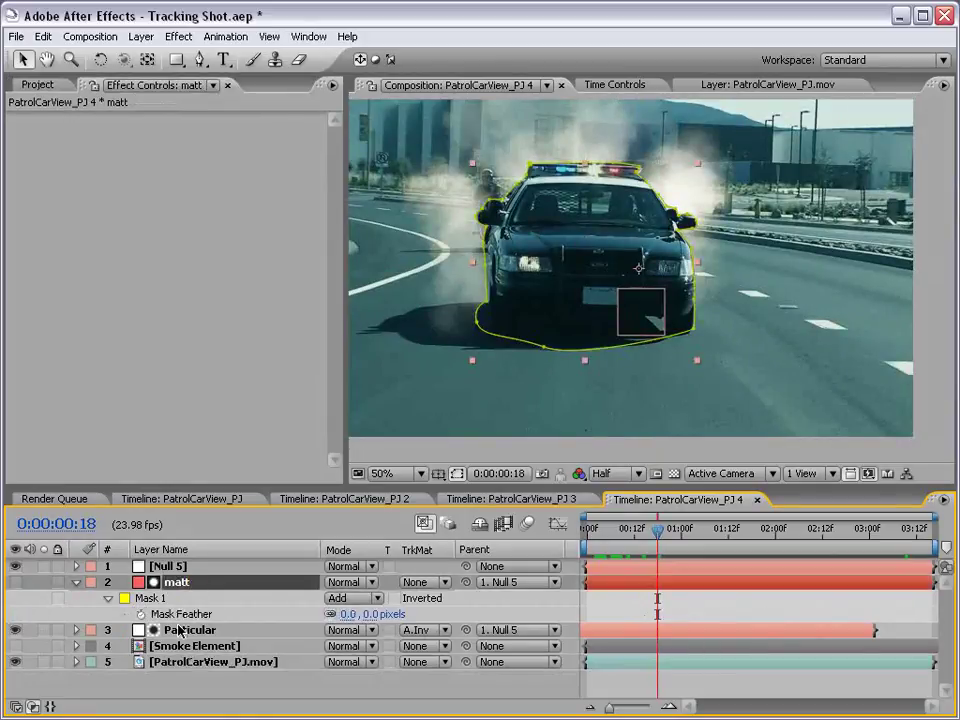
click(370, 614)
text(8)
key(Return)
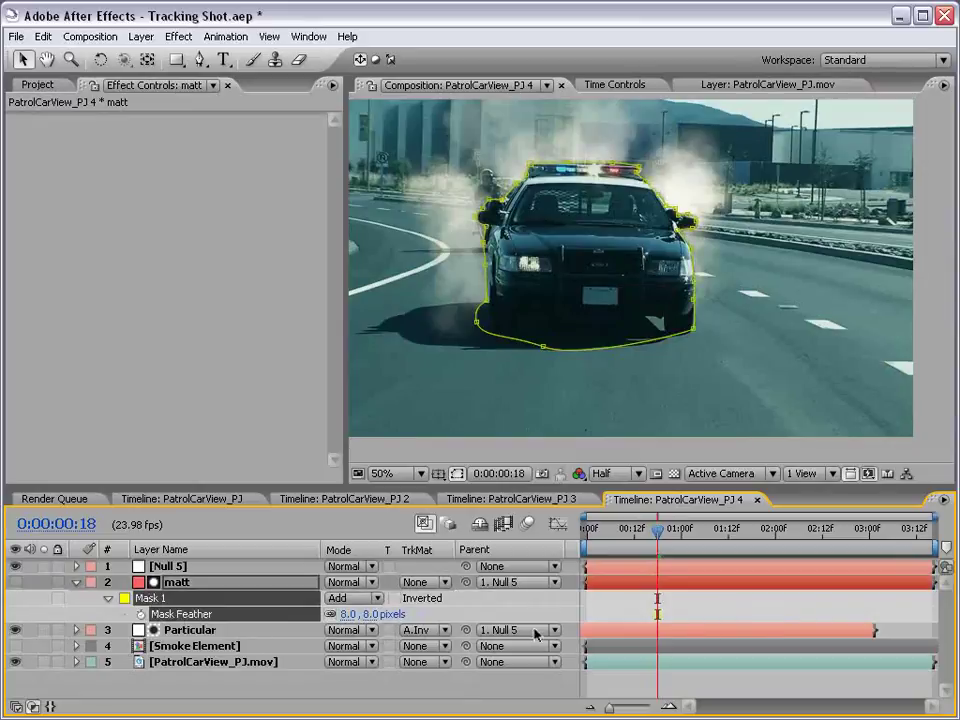
click(645, 616)
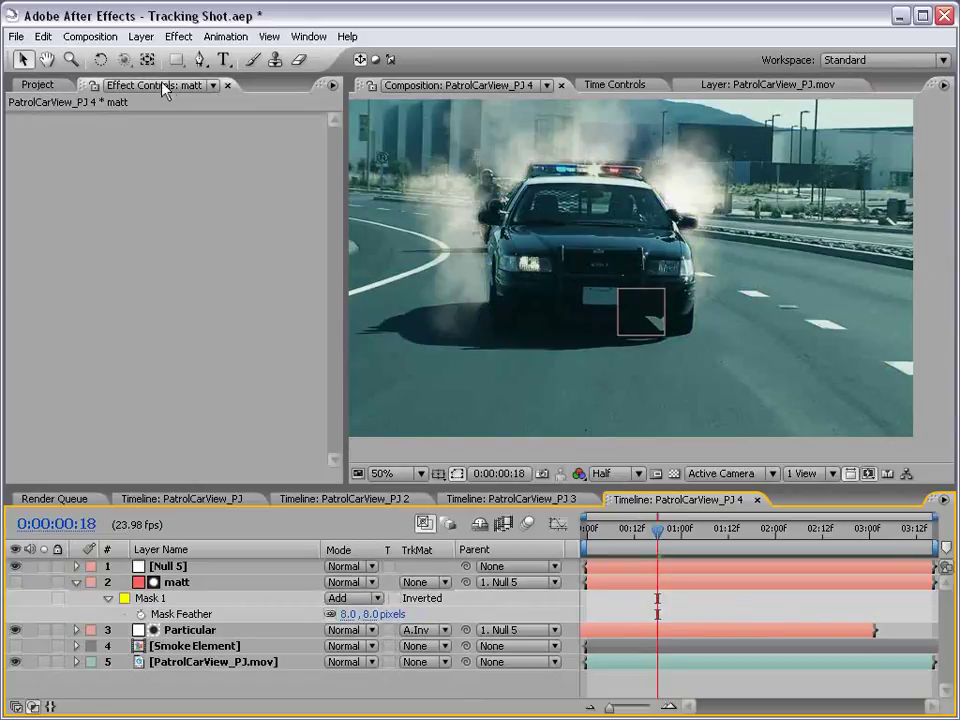
click(178, 584)
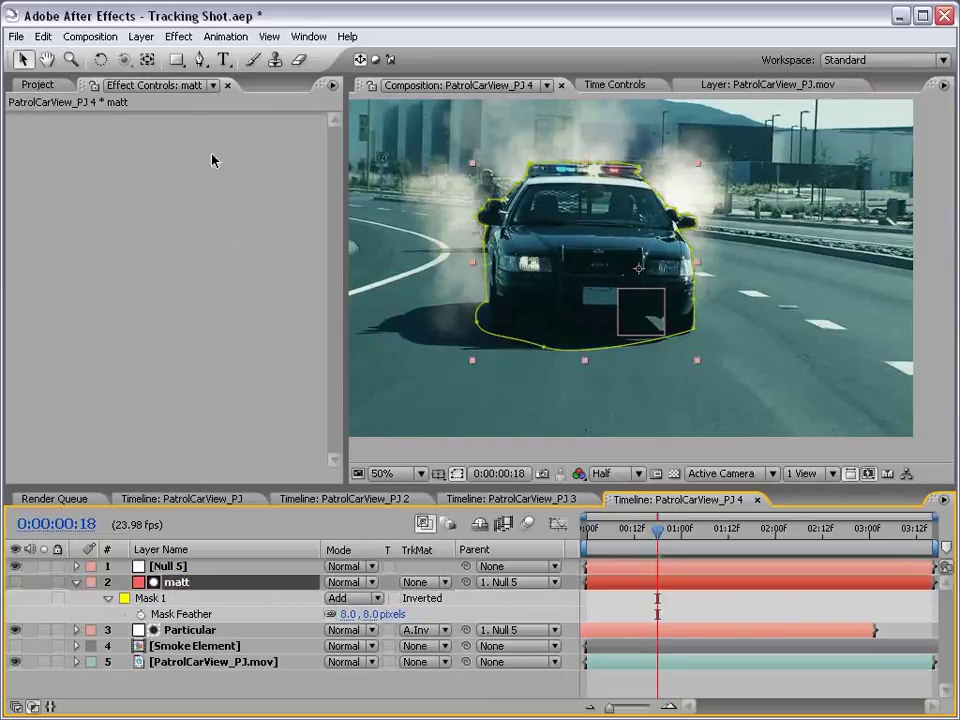
- Draw a rectangular Mask 2 on matt over the frame and feather it to 79.0 pixels
click(176, 59)
key(comma)
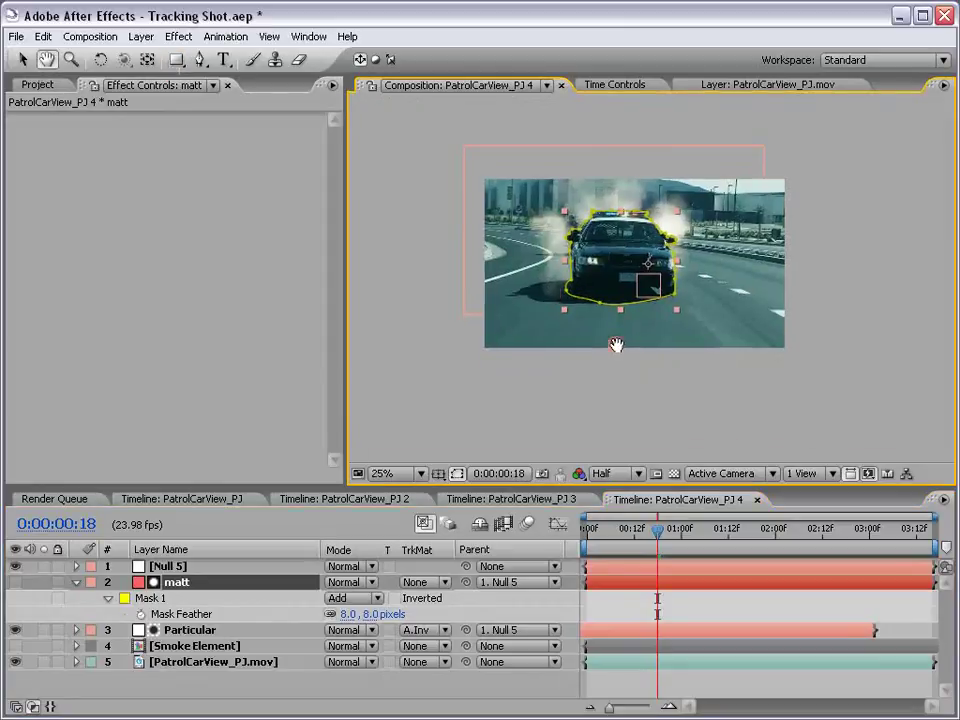
key(q)
drag(428, 268, 848, 381)
key(period)
key(f)
key(f)
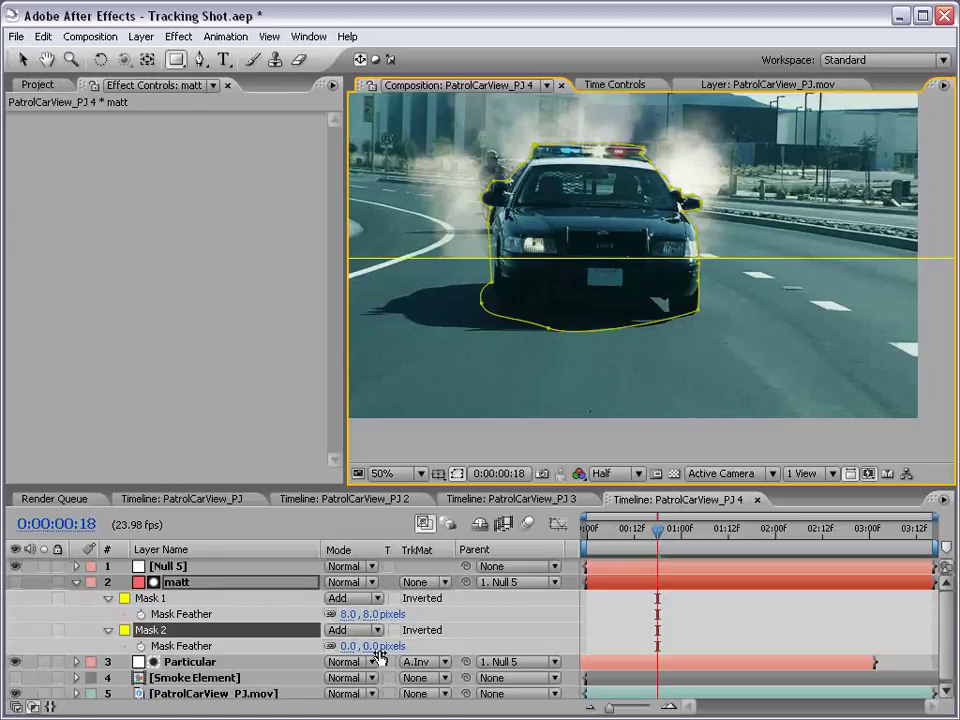
drag(378, 645, 452, 698)
click(670, 600)
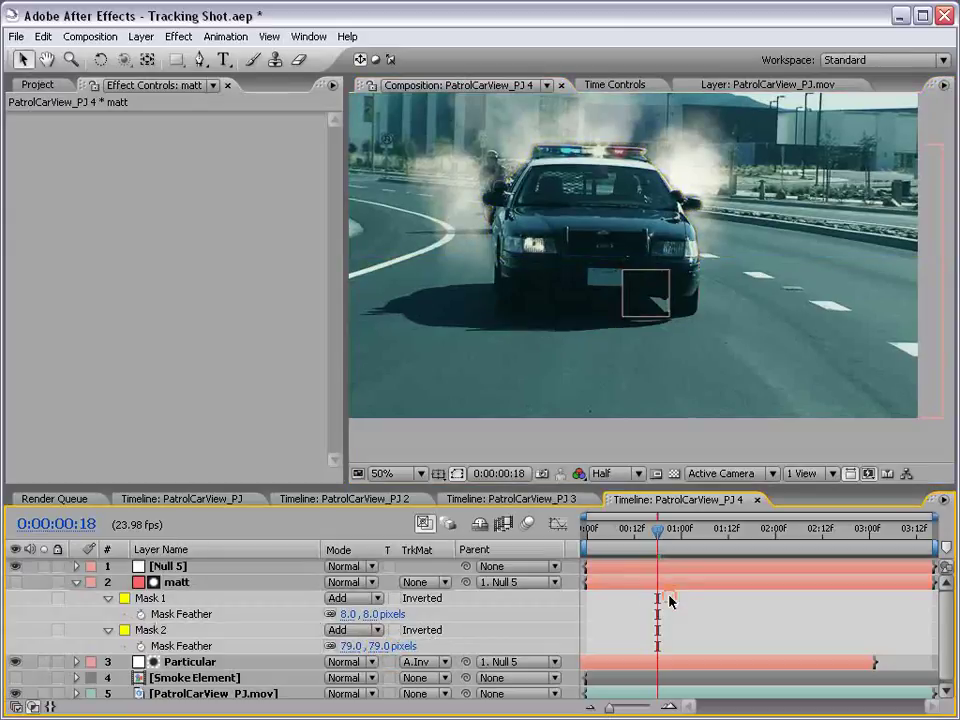
- Scrub to later frames and recenter the car in the composition view
drag(634, 291, 654, 339)
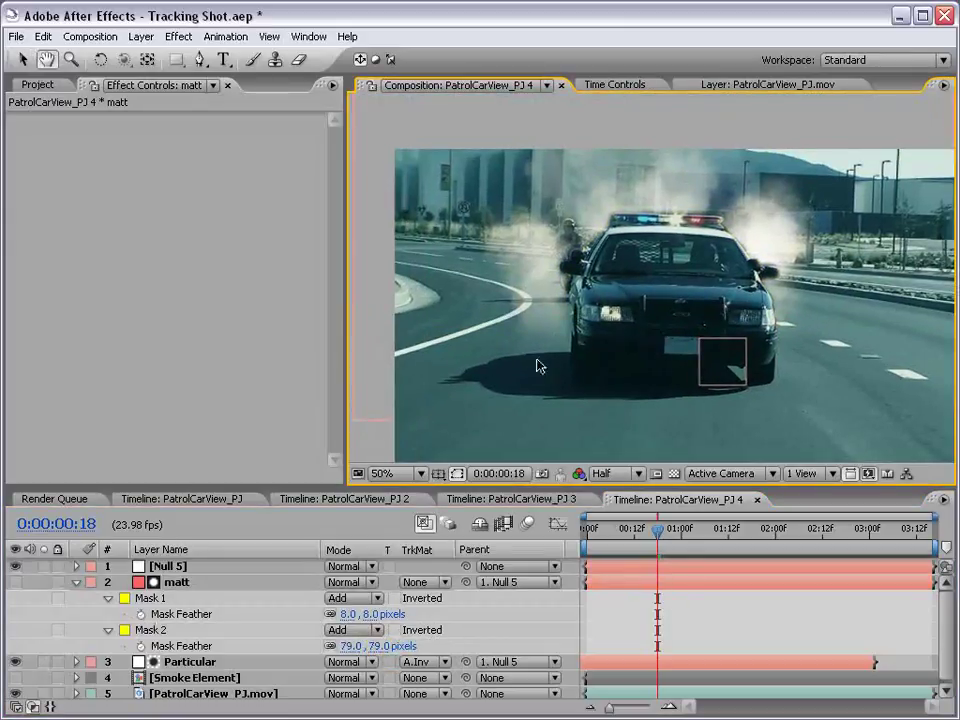
drag(663, 533, 716, 542)
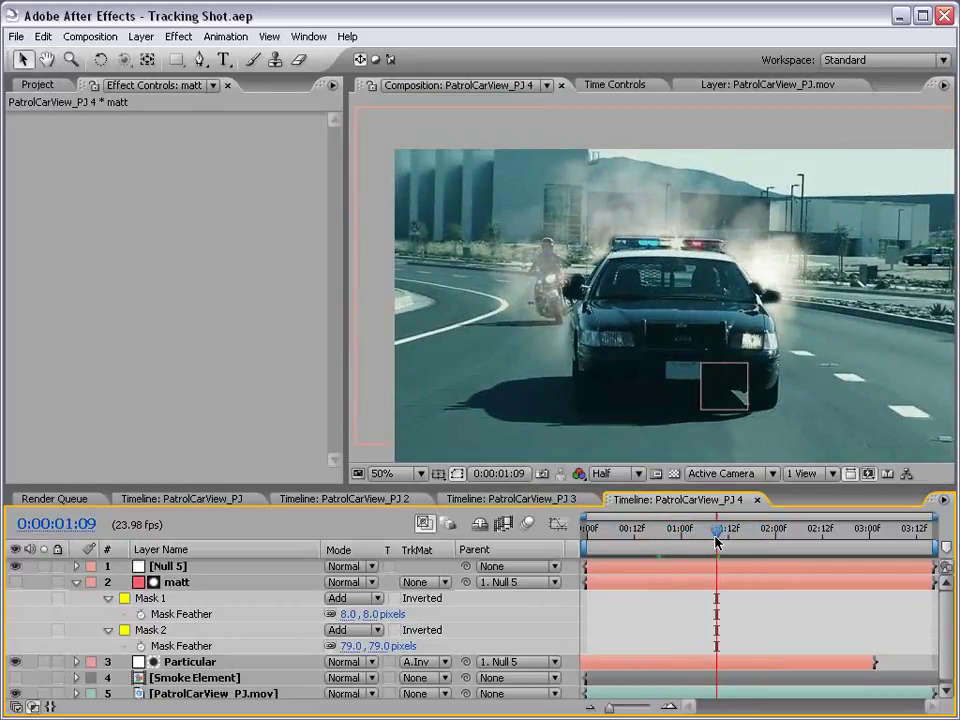
key(h)
drag(695, 361, 660, 326)
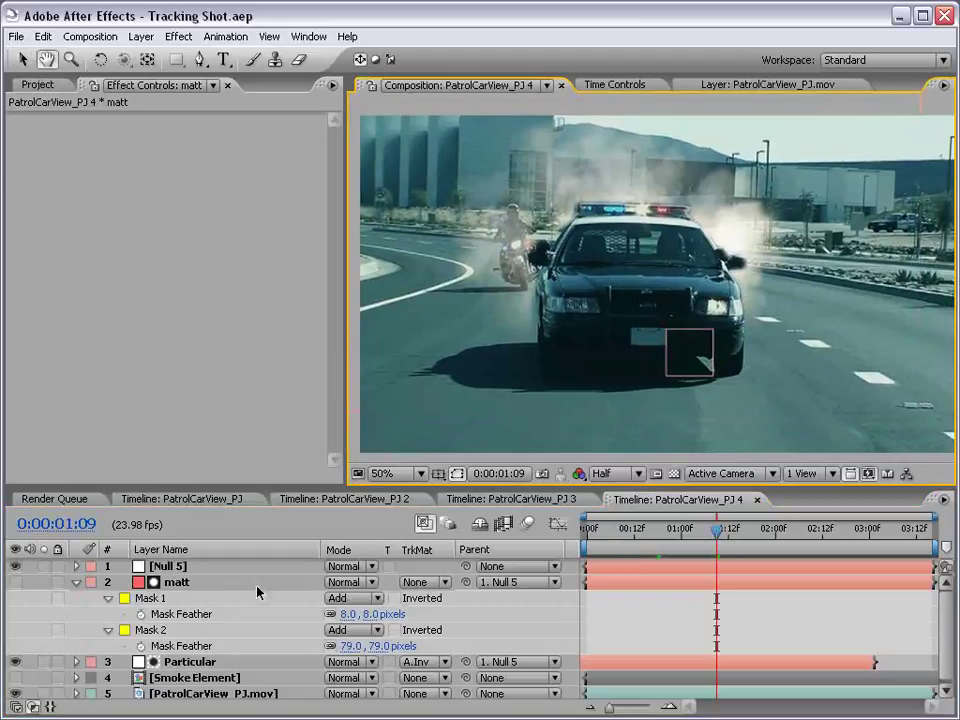
- Add Curves to the Particular smoke layer and bow its Red channel curve downward
click(76, 582)
click(180, 598)
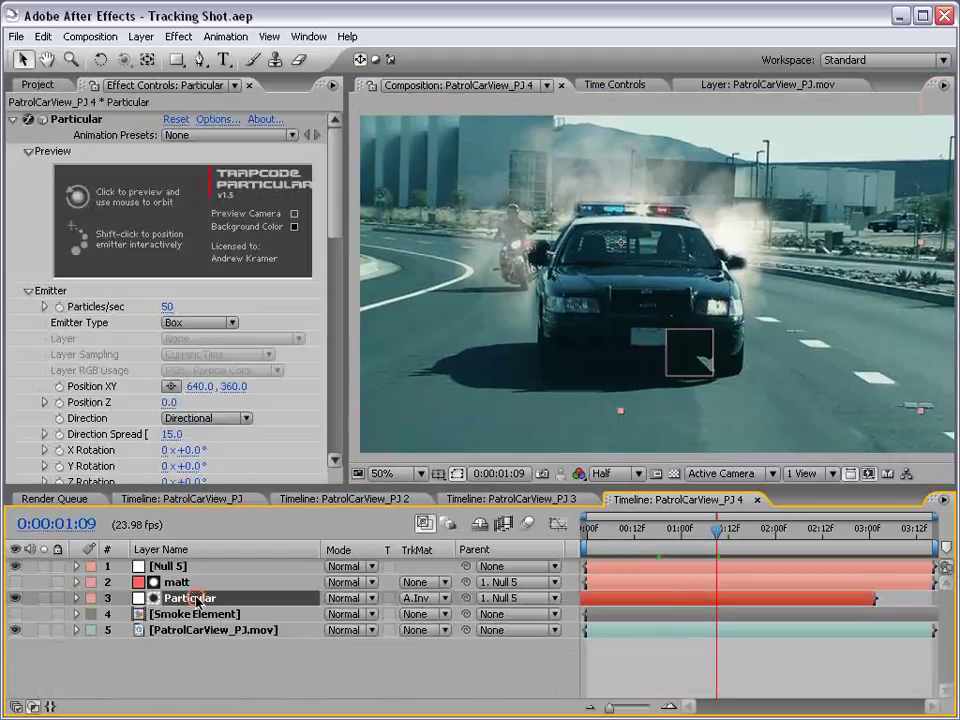
click(22, 59)
click(13, 120)
click(179, 36)
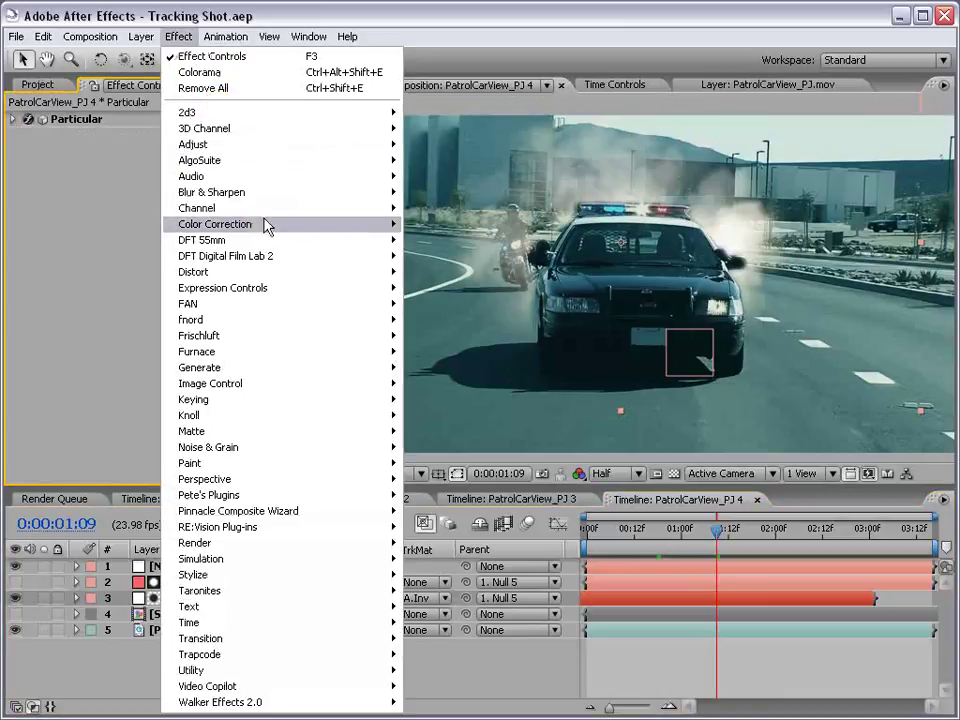
mouse_move(270, 224)
click(432, 431)
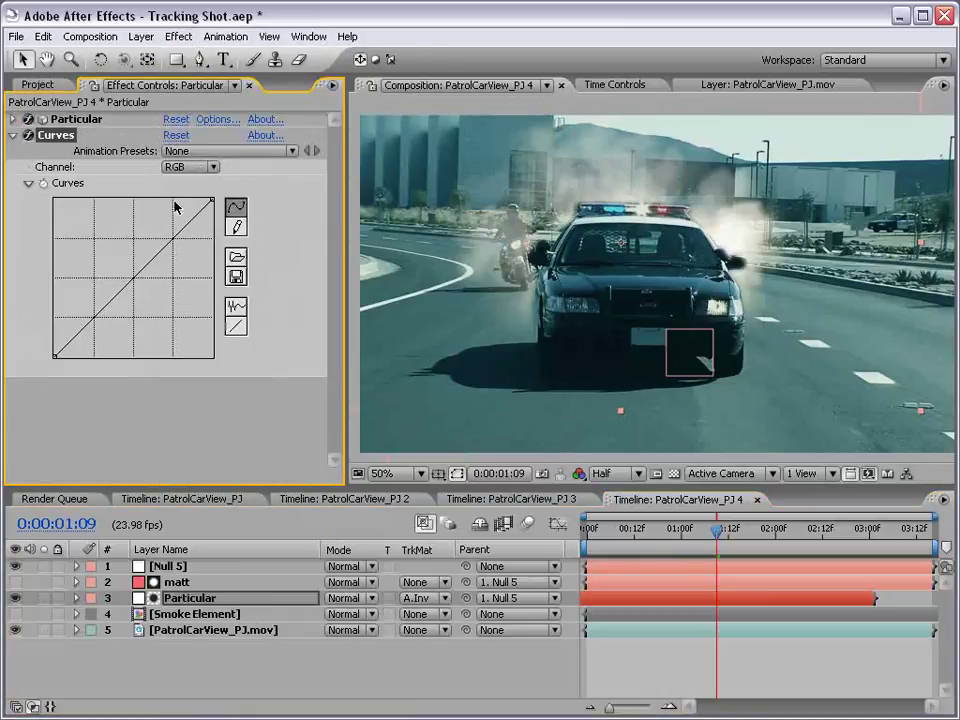
click(205, 167)
click(186, 186)
drag(135, 277, 170, 309)
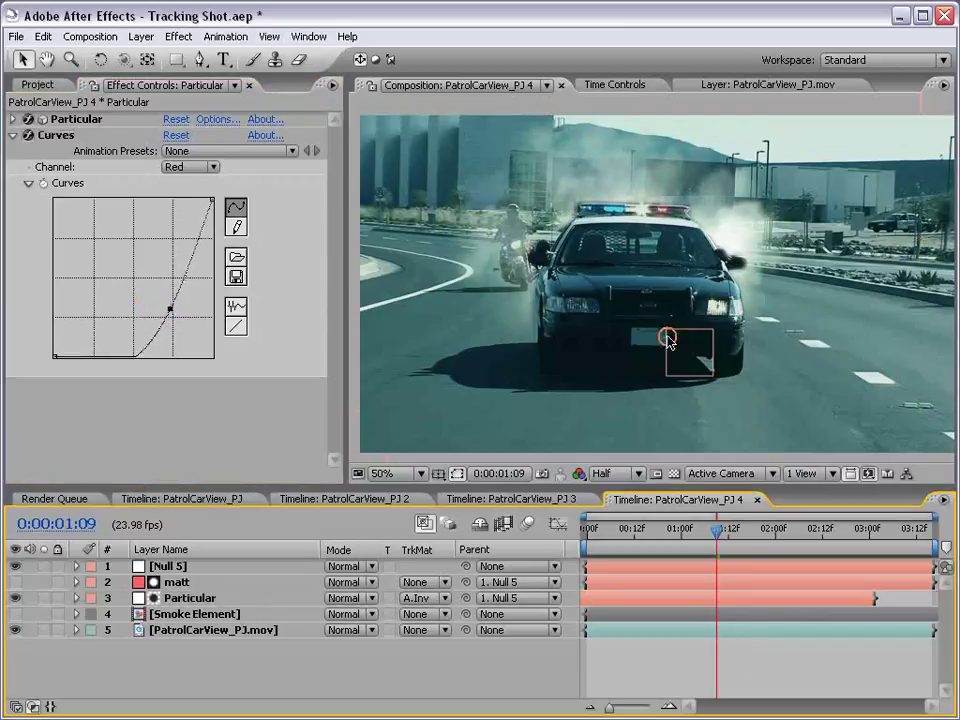
click(172, 584)
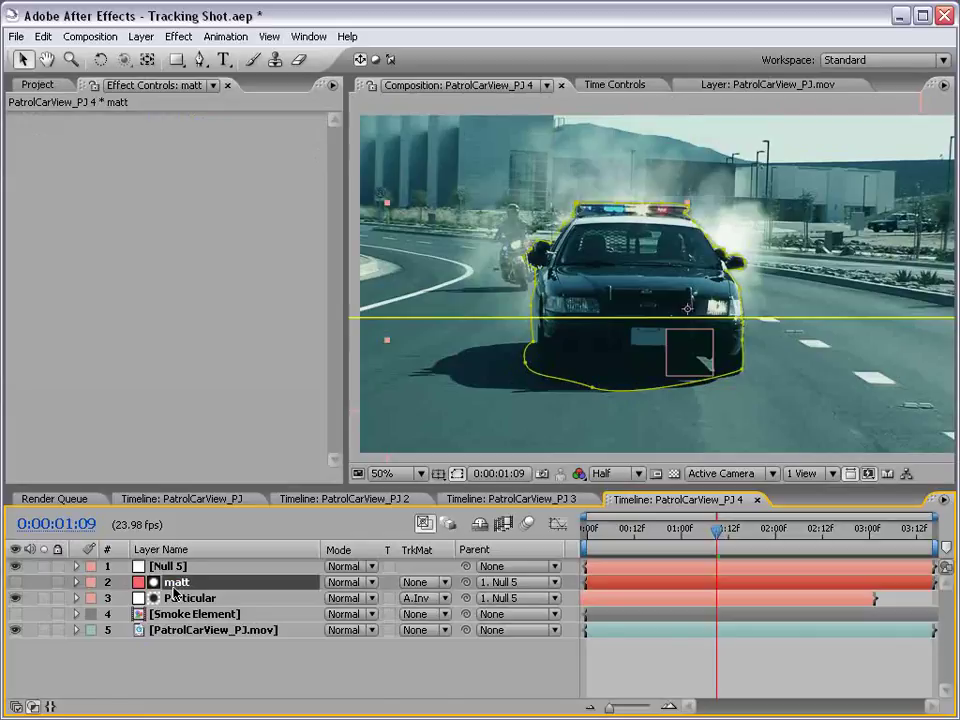
- Set matt's Mask 1 expansion to -4.0 pixels
key(m)
key(m)
mouse_move(333, 662)
mouse_down()
mouse_move(318, 662)
mouse_move(345, 662)
mouse_move(325, 662)
mouse_up()
click(648, 685)
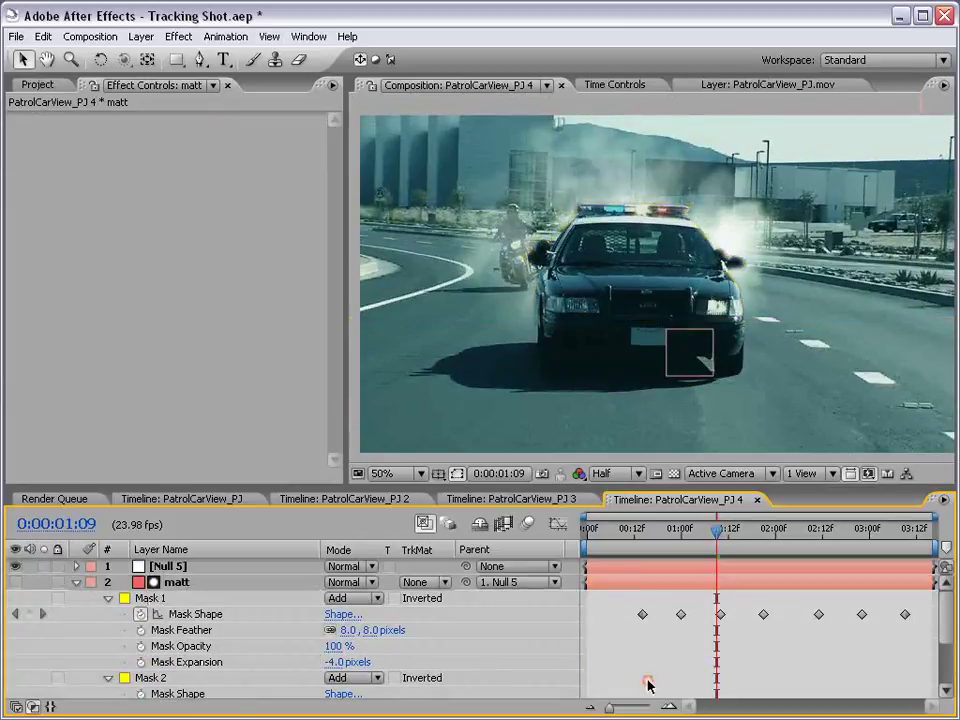
- Preview the maximized composite at Full resolution, restore the layout at 50%, and return to the start
key(grave)
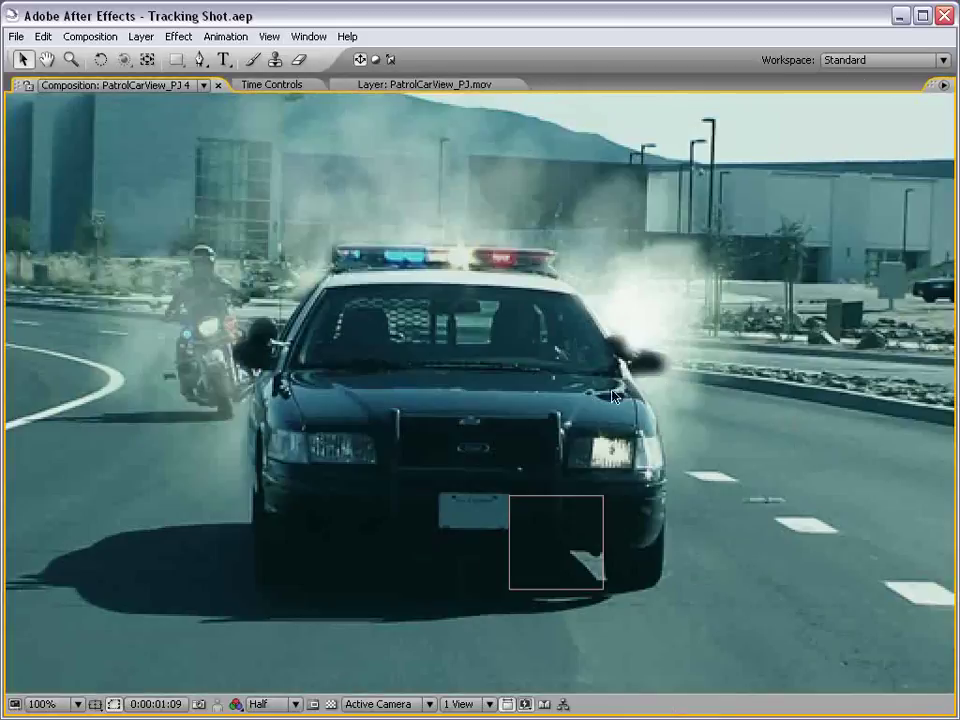
click(270, 704)
click(265, 688)
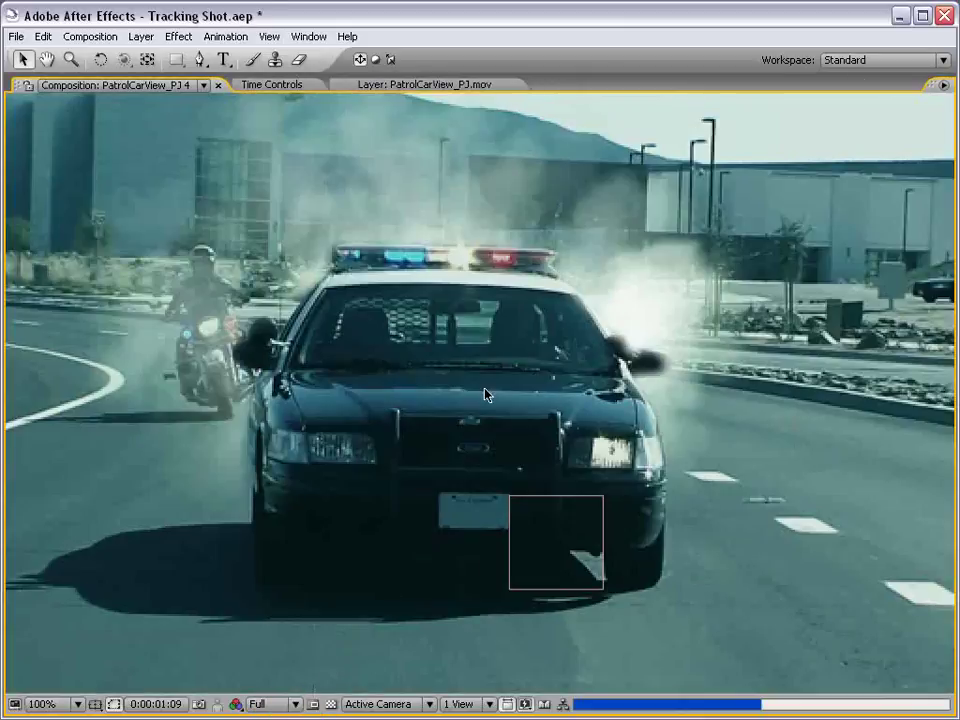
key(grave)
key(comma)
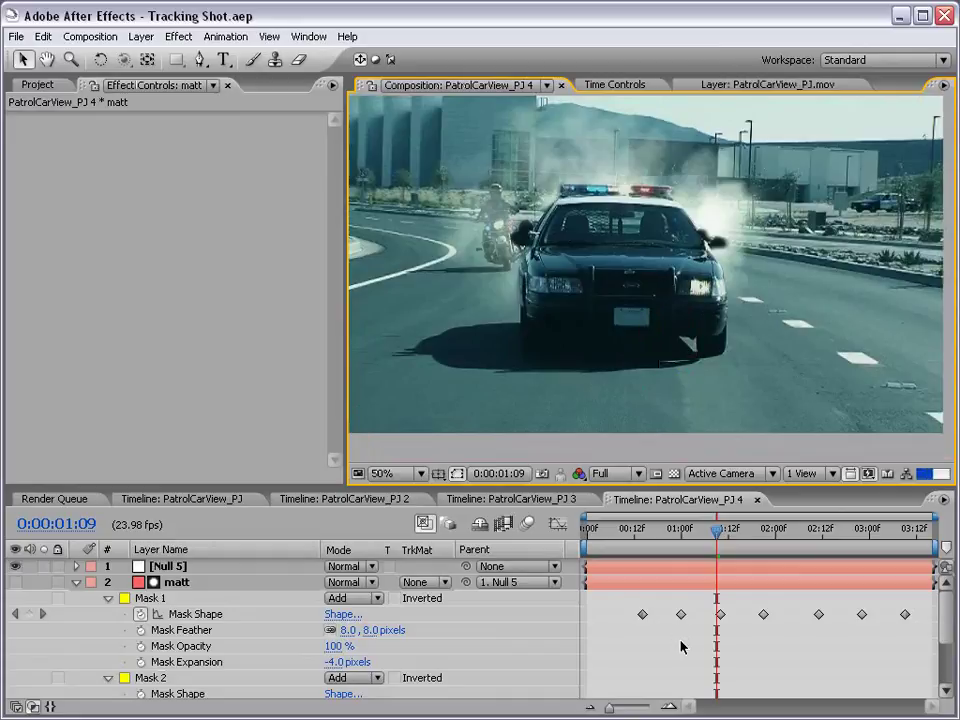
key(KP_0)
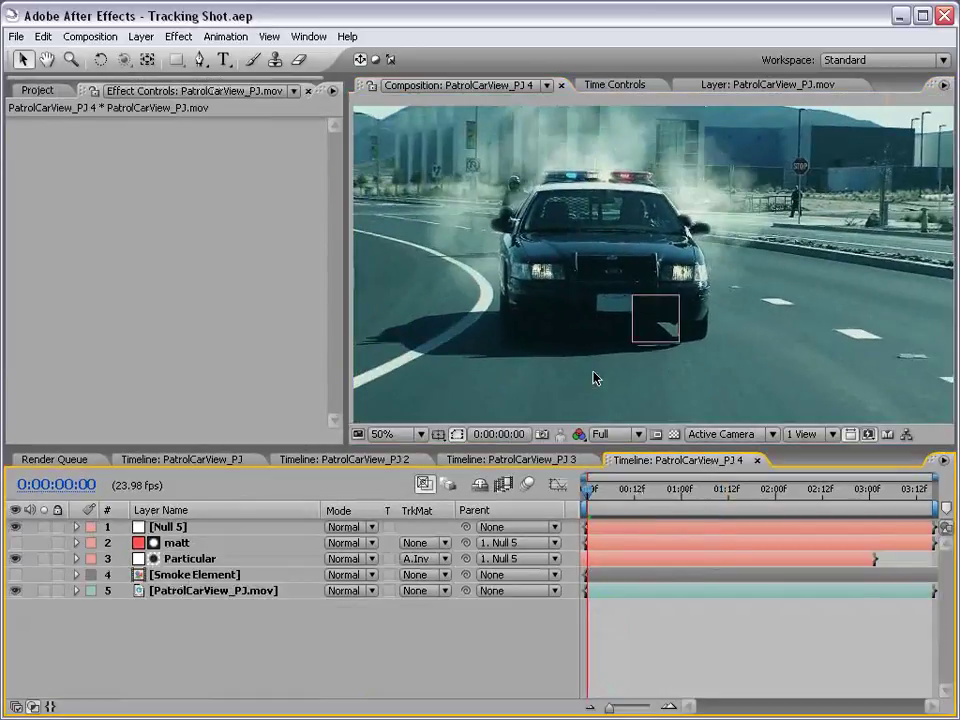
- Zoom to 100% on the car's front, scrub the first frames, and select the footage layer
key(period)
drag(574, 279, 660, 294)
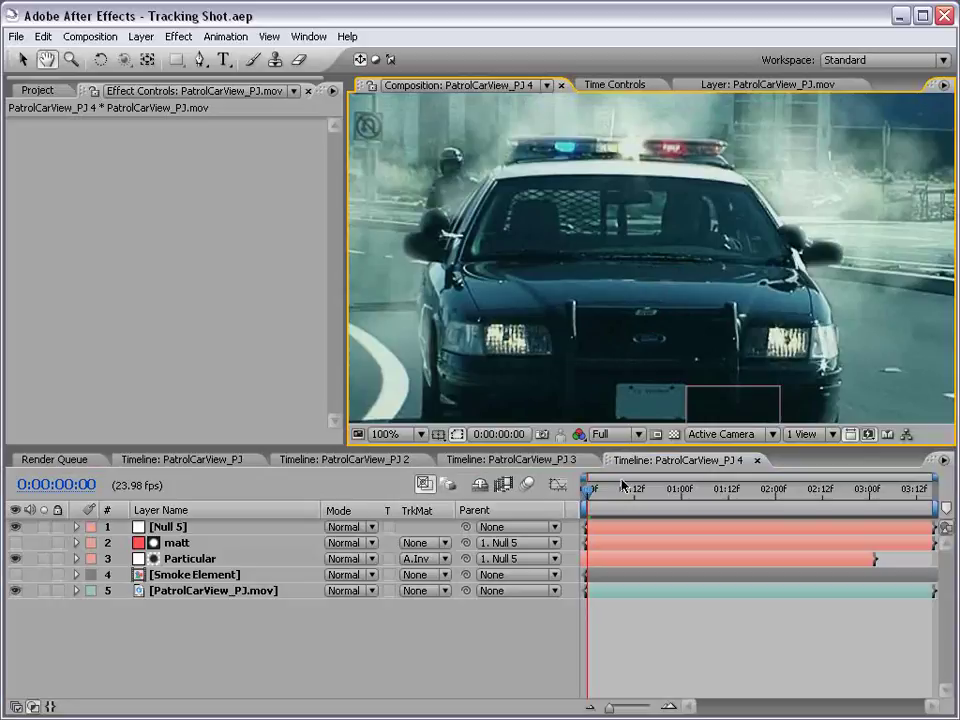
drag(622, 485, 517, 500)
key(v)
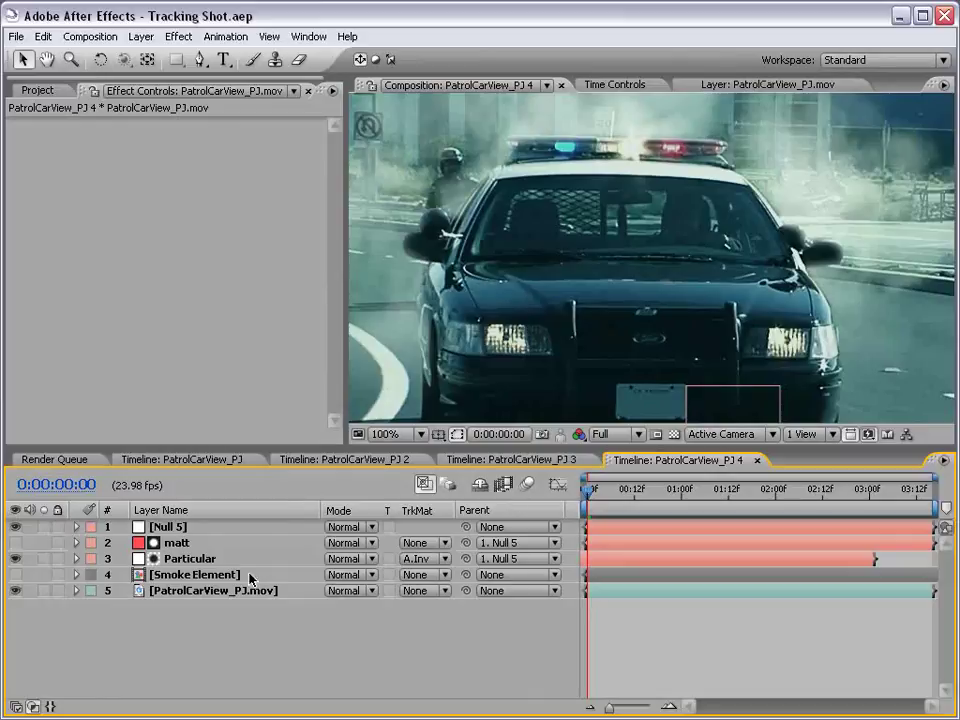
click(172, 592)
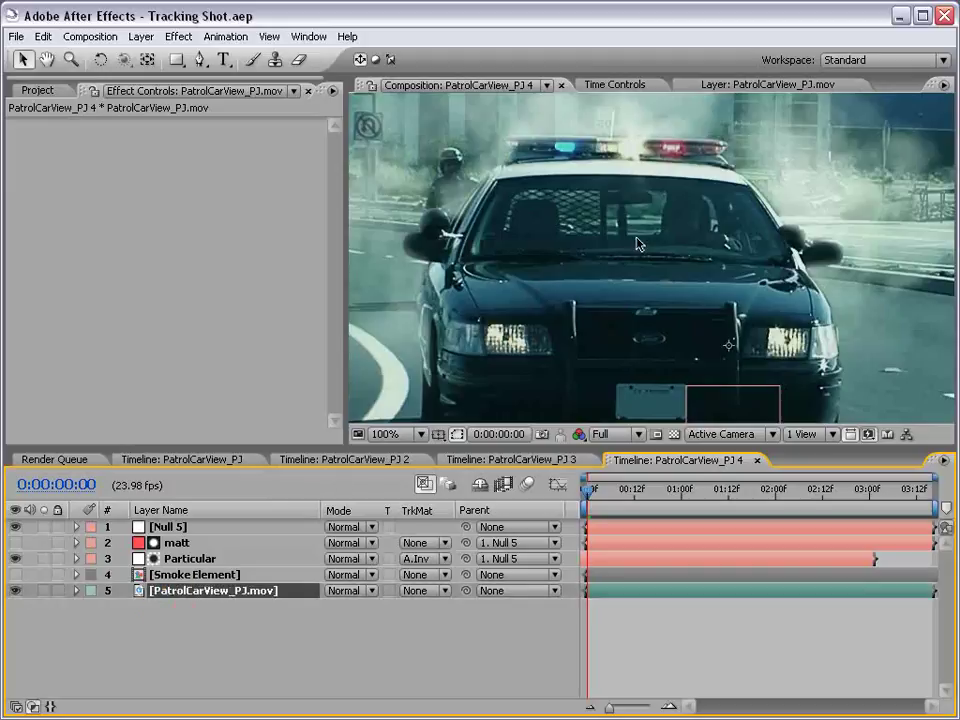
- At frame 4, duplicate the footage, move the copy to the top, and apply Tint
key(Page_Down)
key(Page_Down)
key(Page_Down)
key(Page_Down)
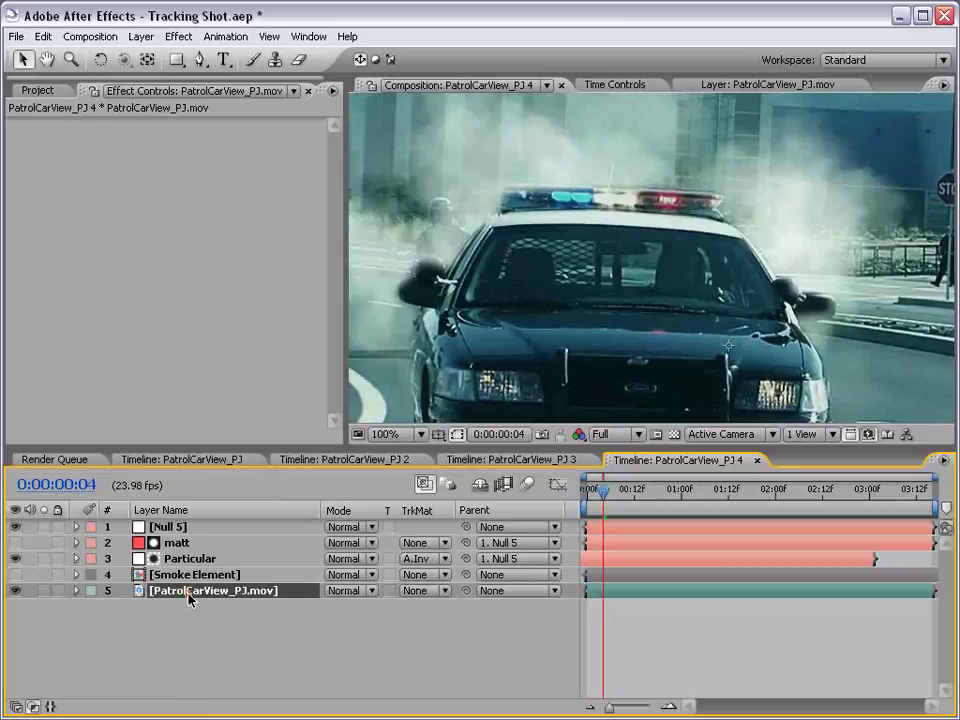
key(ctrl+d)
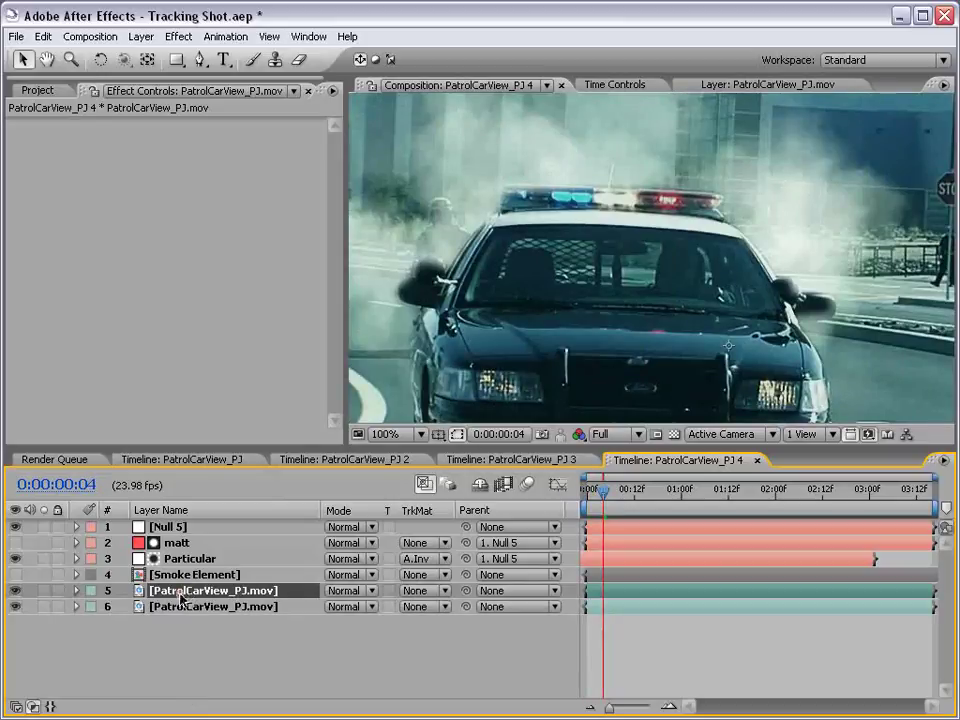
drag(181, 598, 171, 523)
click(179, 37)
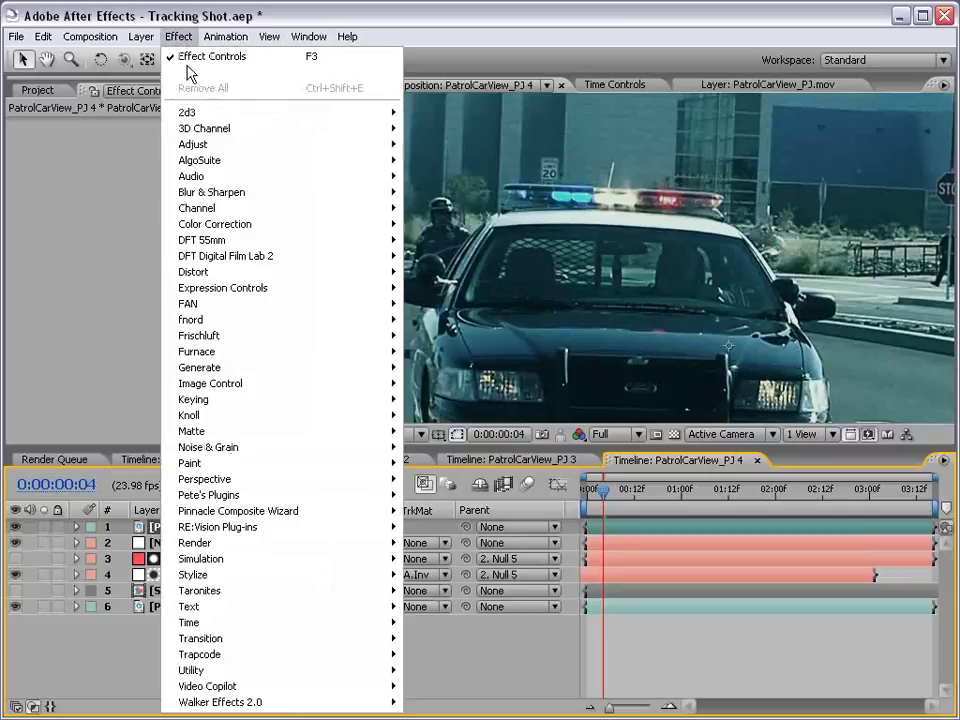
mouse_move(236, 224)
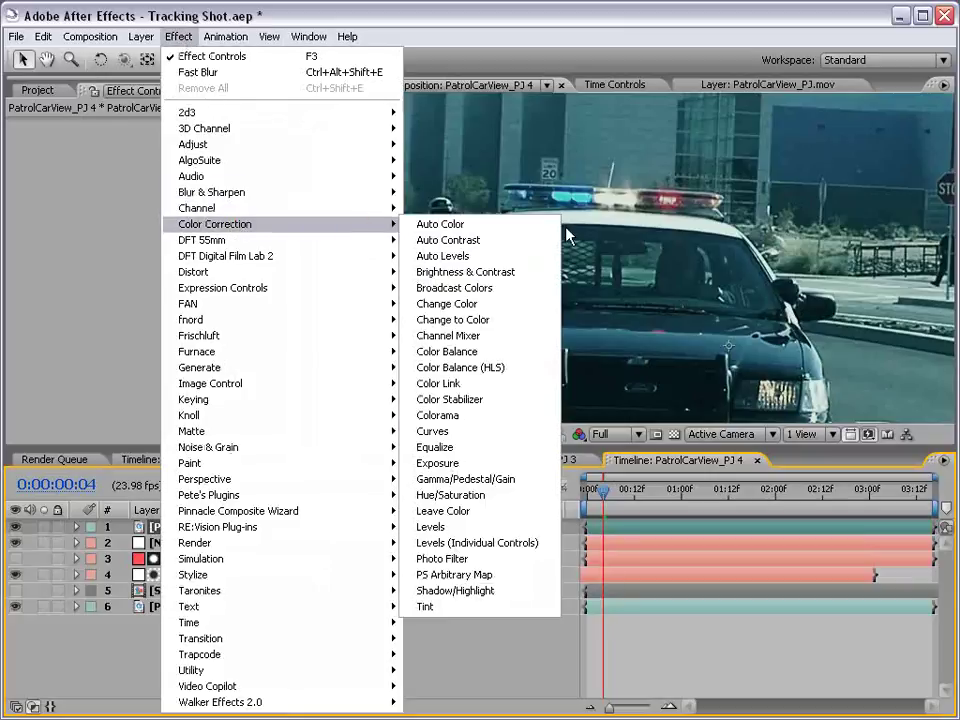
click(425, 607)
- Add Curves to the tinted copy with a steep contrast-boosting S-curve
click(179, 37)
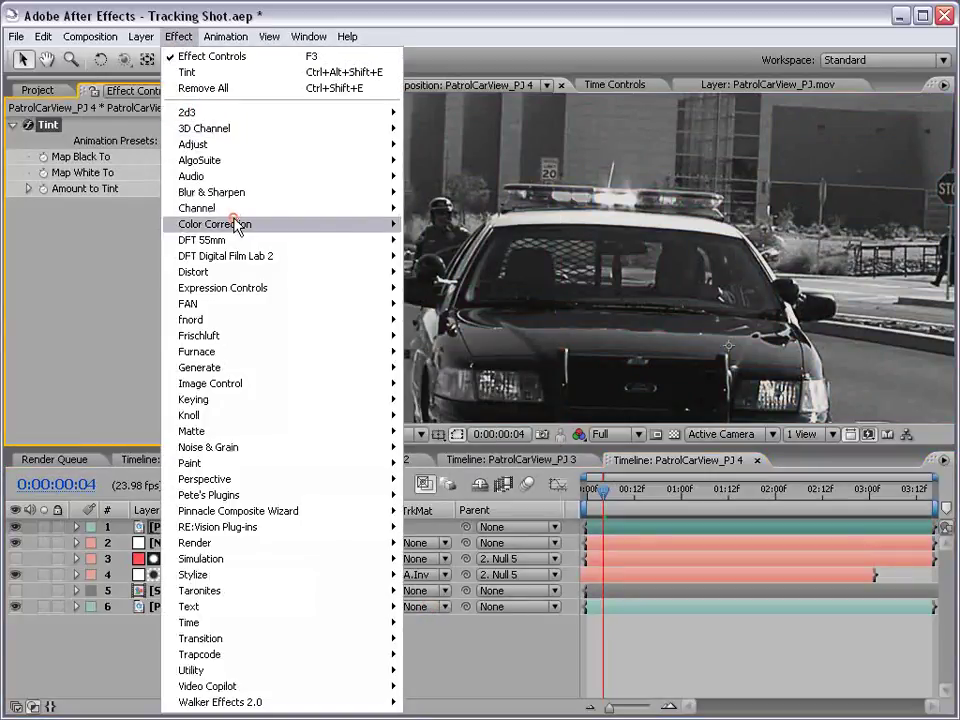
mouse_move(236, 224)
click(460, 432)
scroll(573, 289, up, 1)
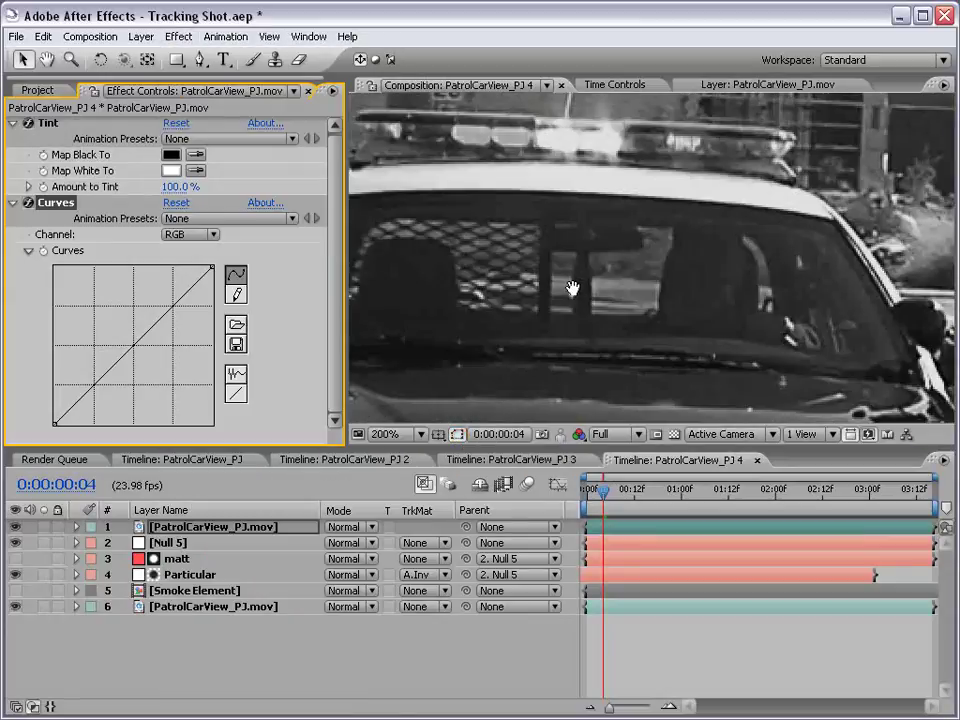
drag(573, 289, 614, 272)
mouse_move(77, 395)
mouse_down()
mouse_move(94, 411)
mouse_move(82, 411)
mouse_up()
drag(139, 374, 100, 299)
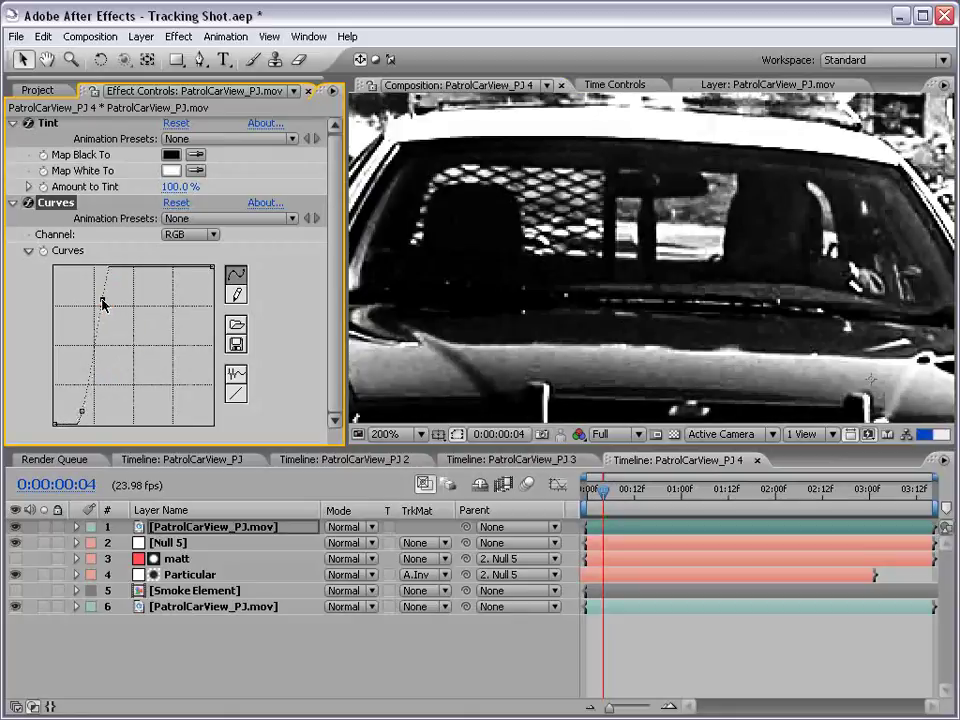
scroll(591, 234, down, 2)
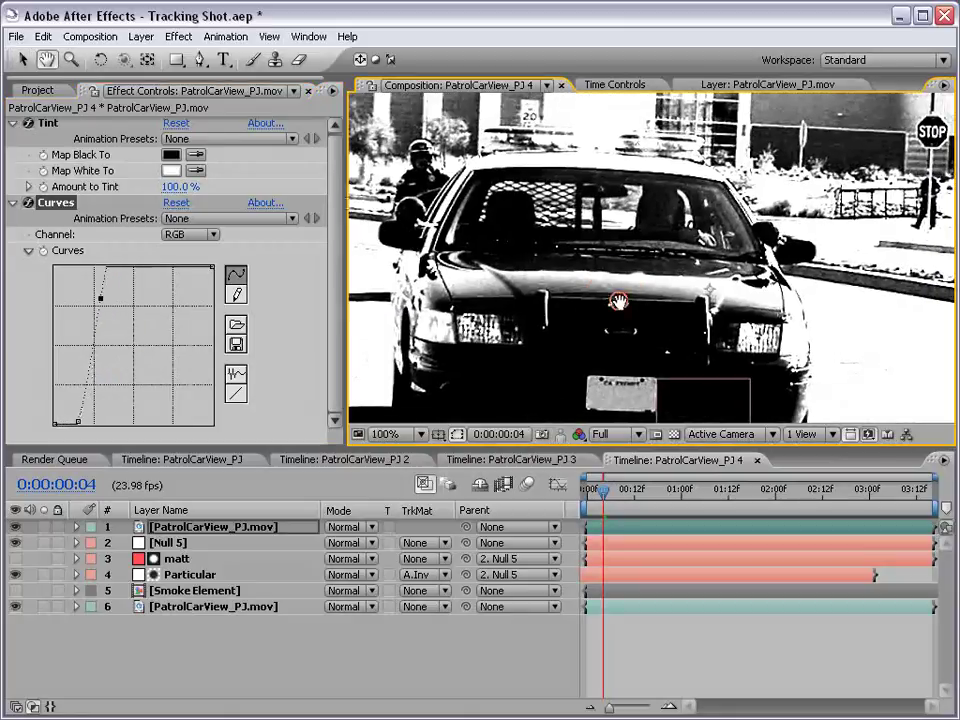
- Create a new green solid layer named Medium Green Solid 1
click(141, 36)
mouse_move(150, 58)
click(390, 71)
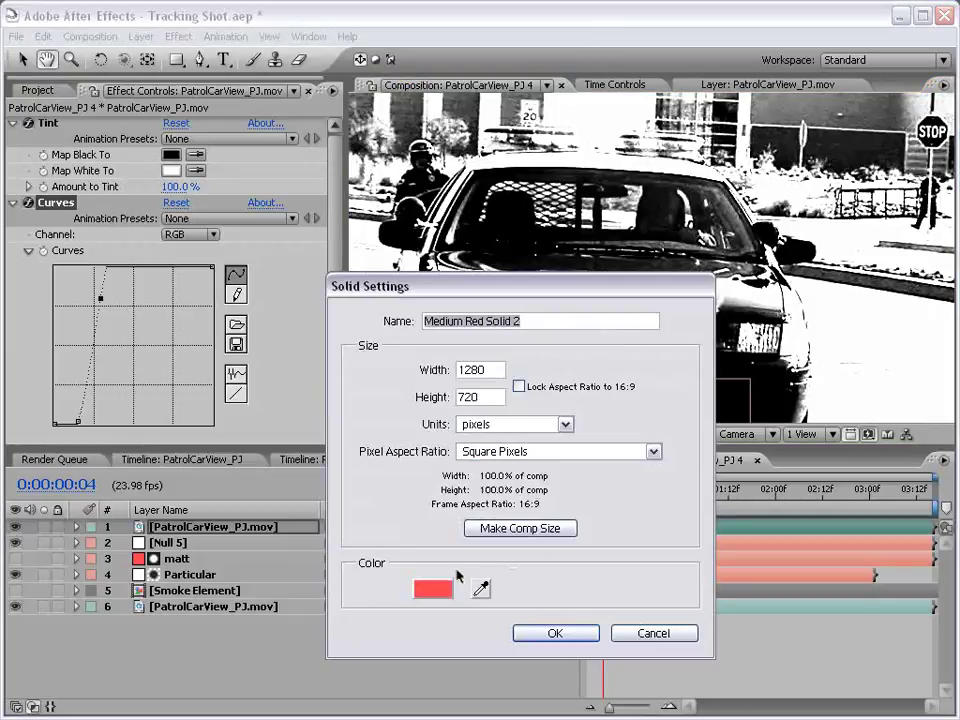
click(432, 588)
click(389, 568)
click(541, 398)
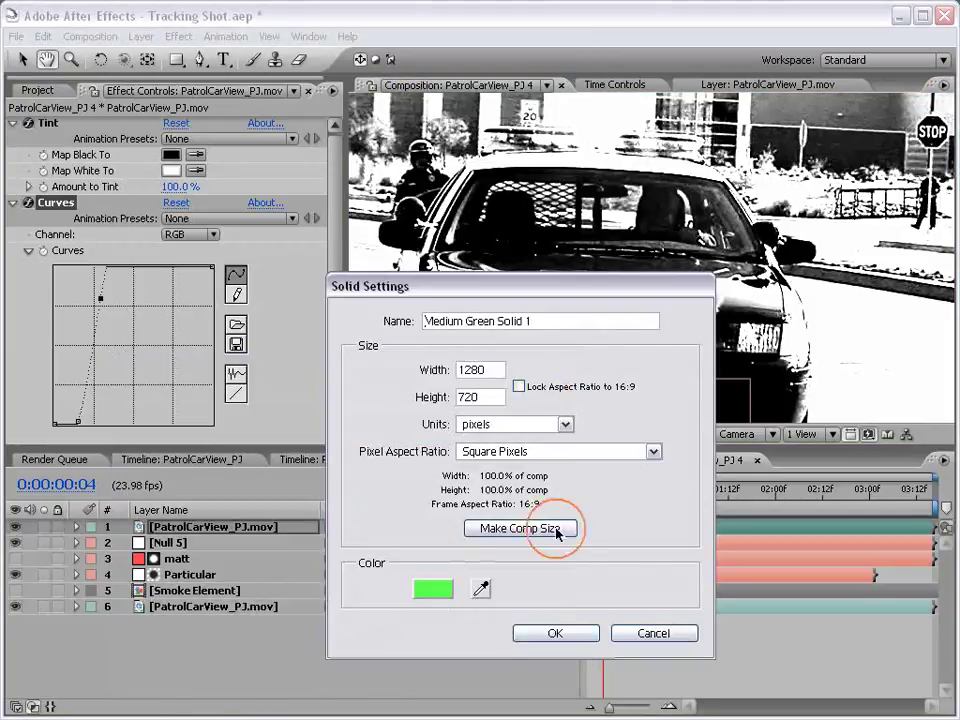
click(553, 632)
- Hide the green solid, zoom onto the window, and start a Pen mask along its top edge
click(197, 62)
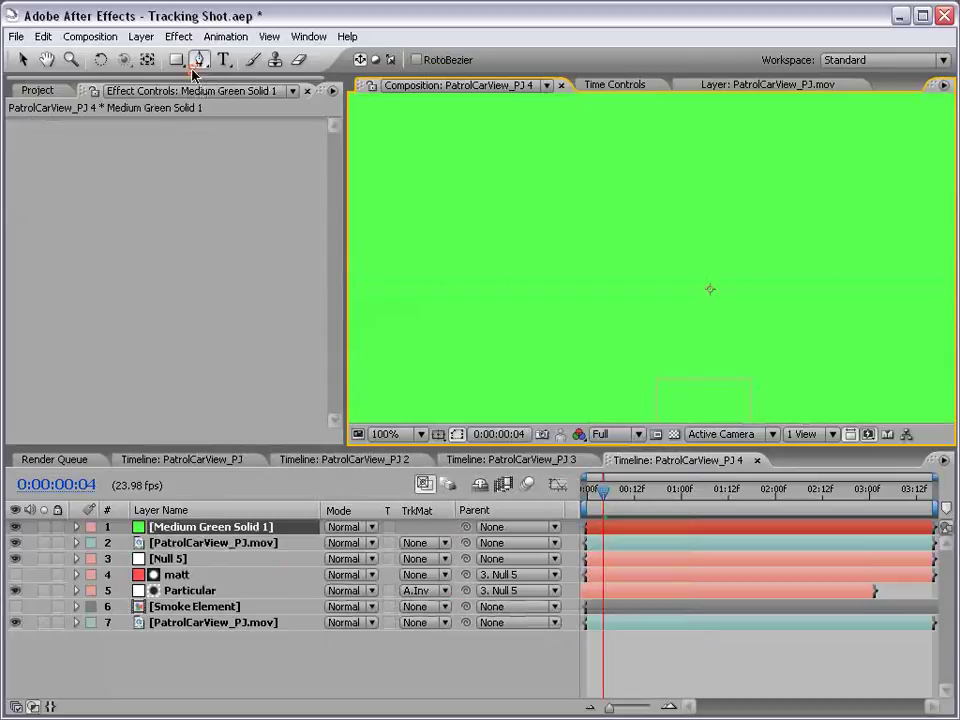
click(15, 527)
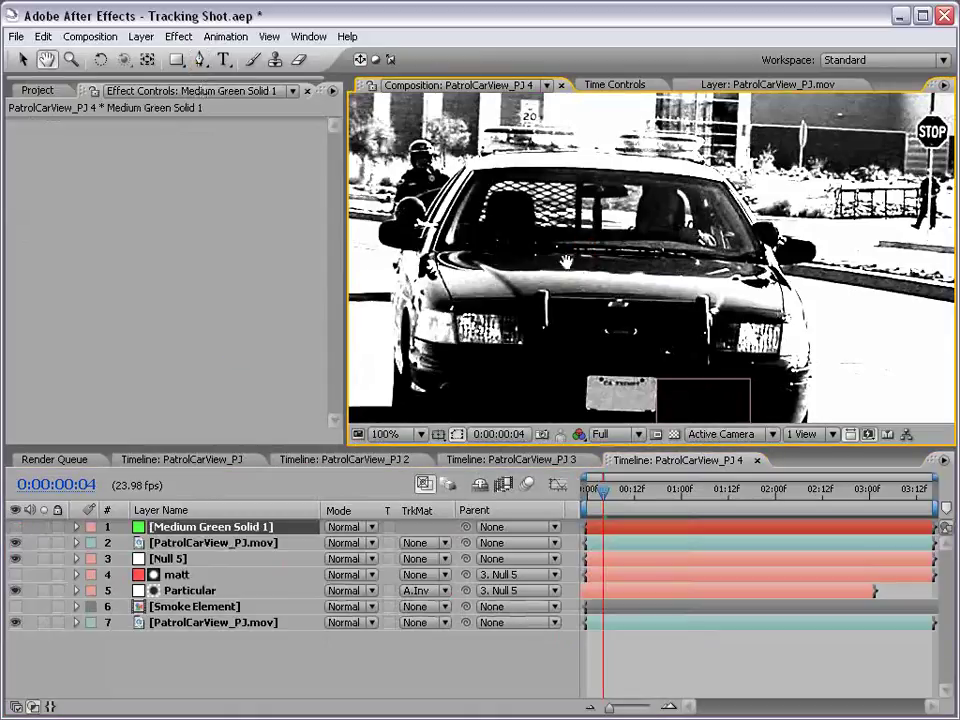
key(h)
scroll(512, 272, up, 1)
drag(512, 272, 611, 268)
key(g)
click(450, 302)
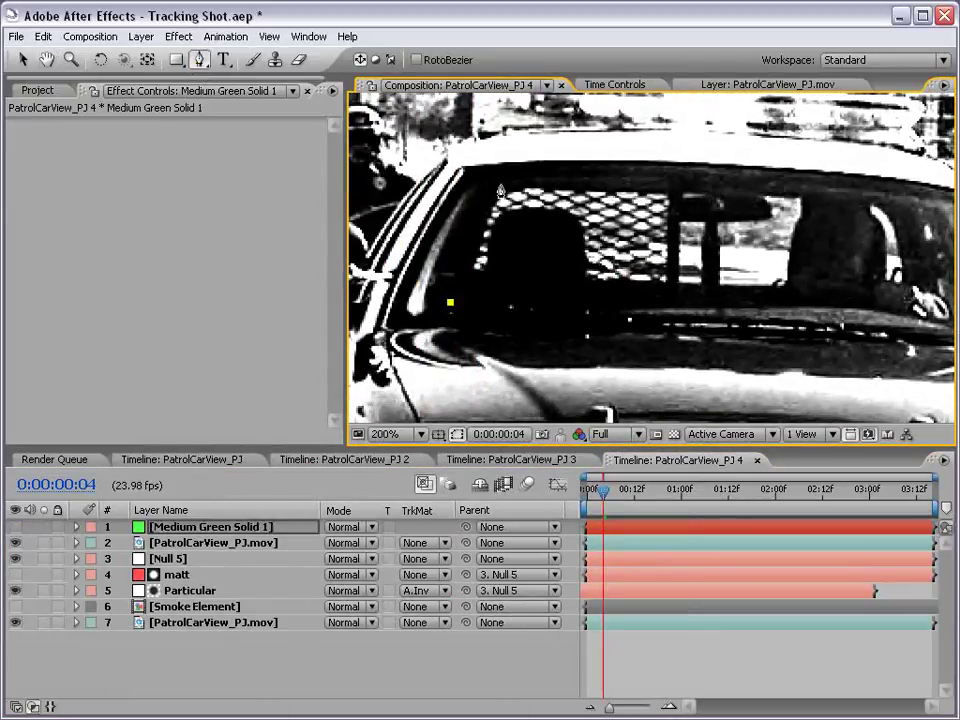
click(469, 185)
click(499, 180)
click(532, 177)
drag(639, 176, 571, 187)
- Continue the mask along the roofline, right side and lower edge, then close it
click(631, 190)
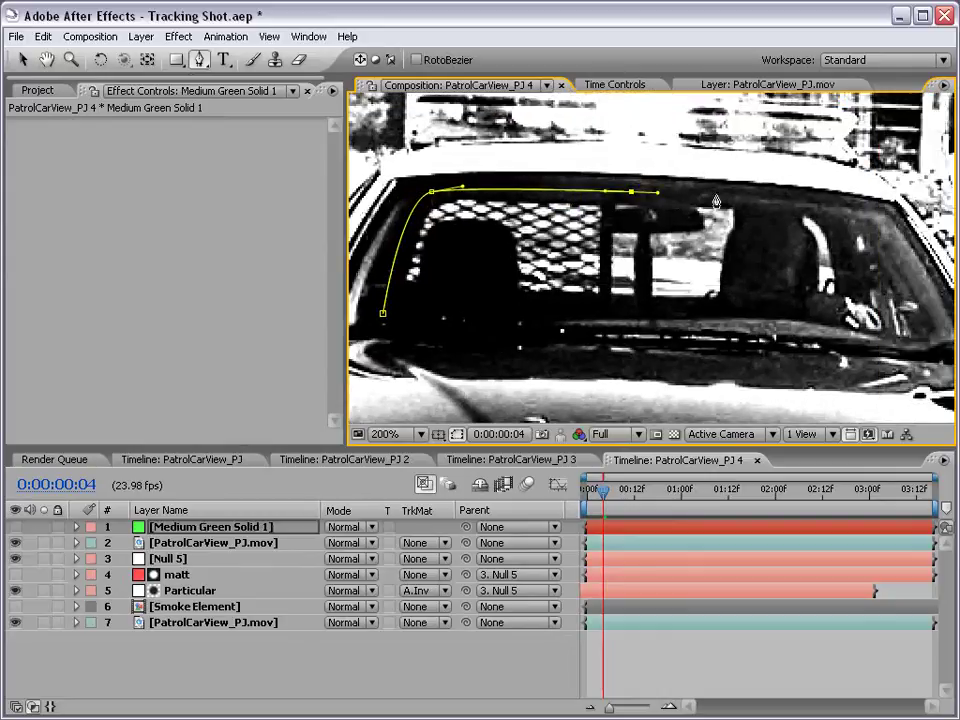
click(777, 198)
click(859, 219)
click(869, 293)
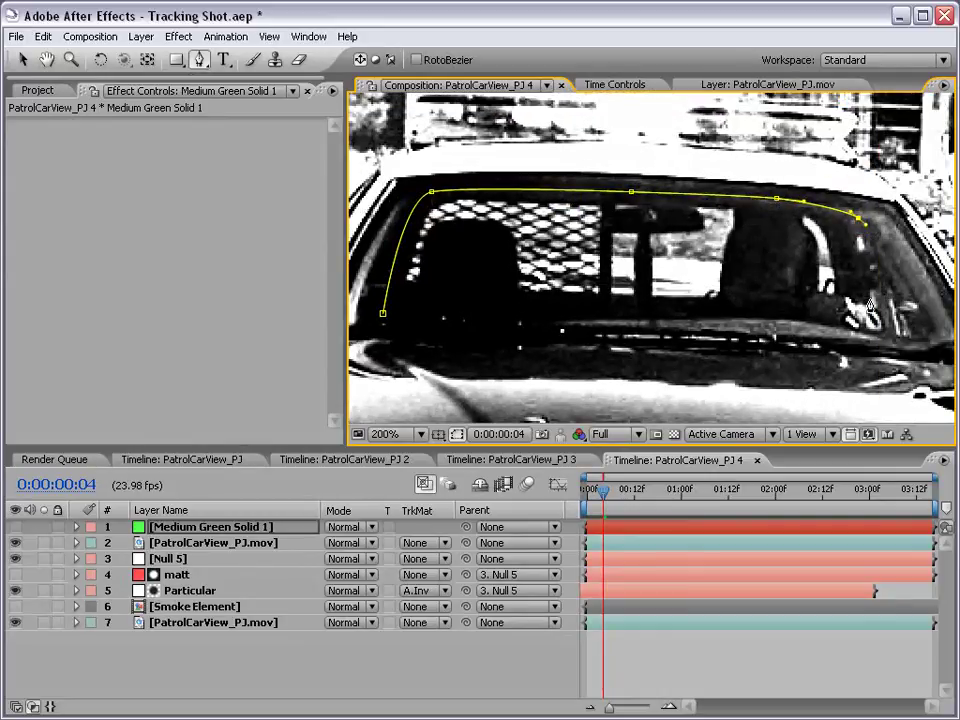
click(831, 315)
click(565, 305)
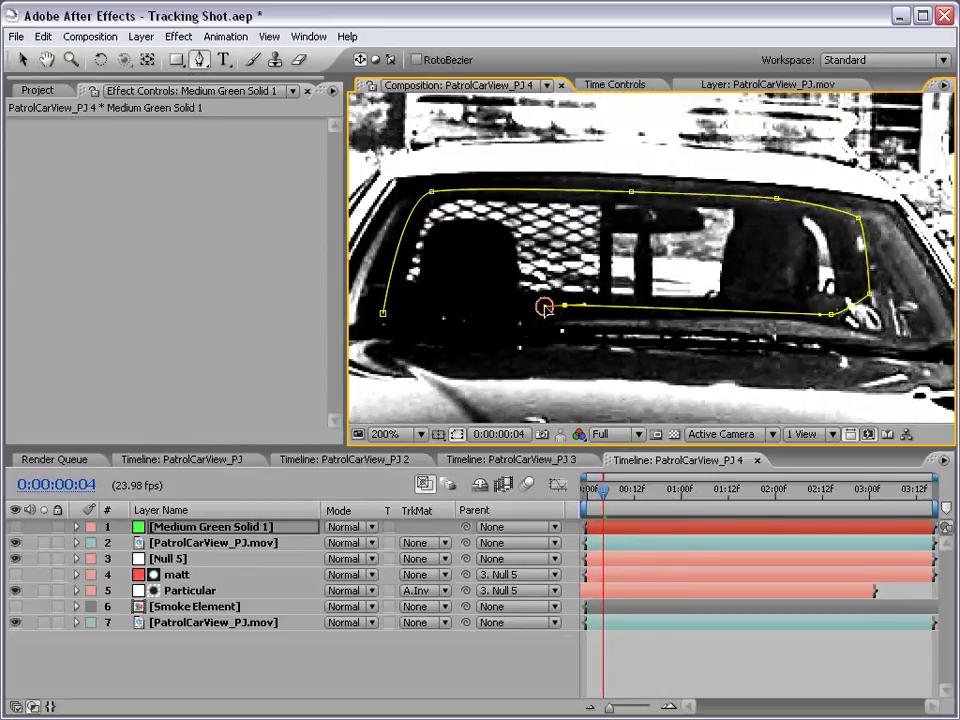
click(441, 306)
click(384, 313)
- Set the window mask's feather to 5.0 pixels
key(f)
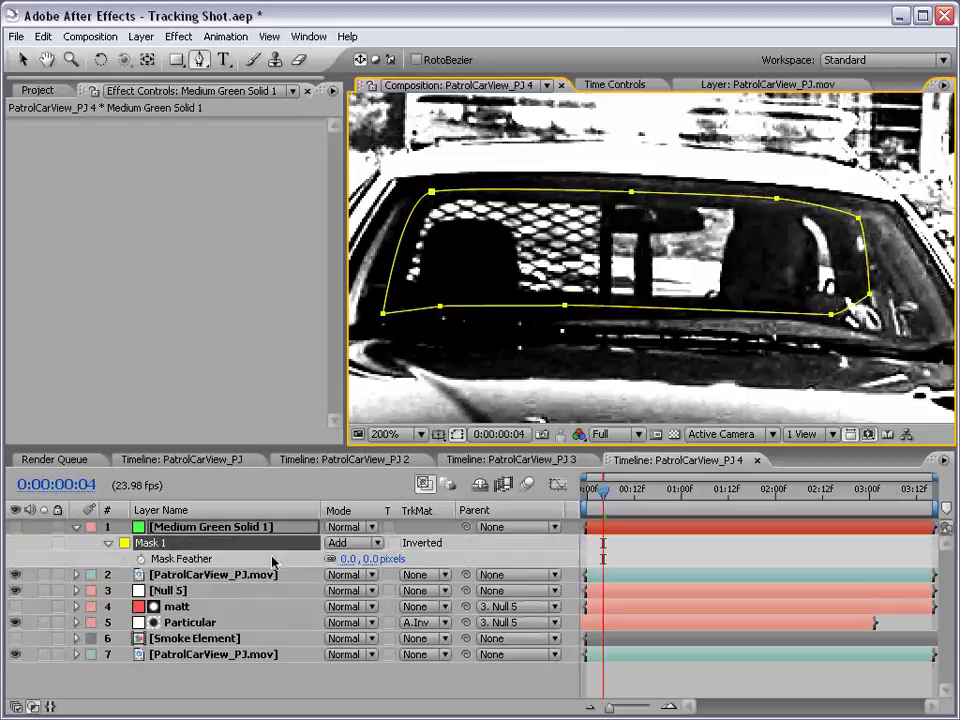
click(371, 559)
key(Return)
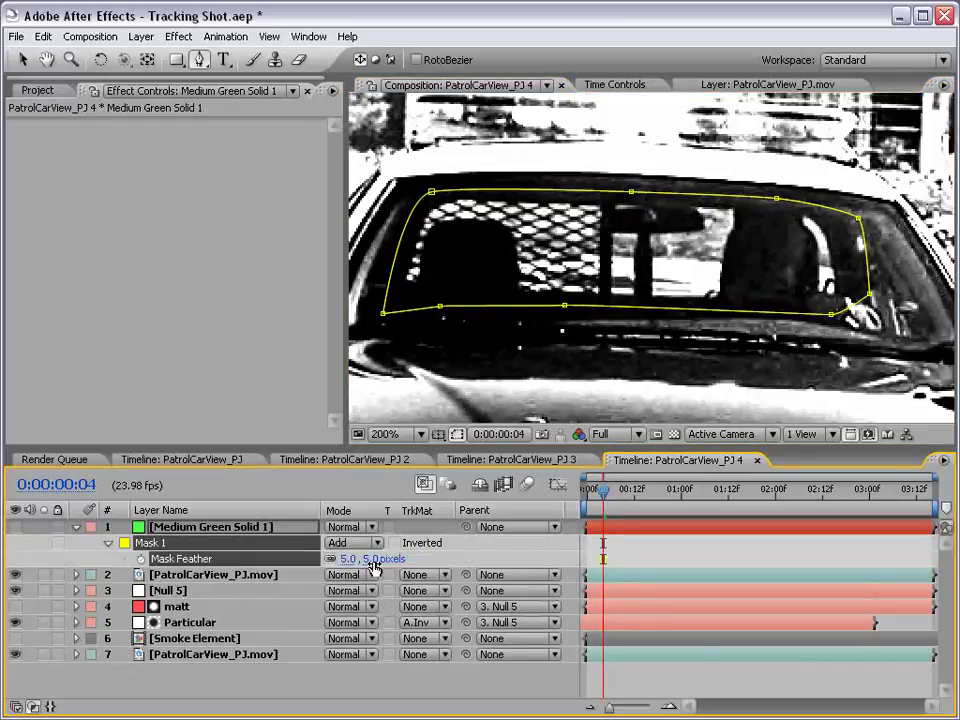
click(136, 553)
- Set the patrol-car footage's track matte to Alpha Matte using the green solid
click(78, 527)
click(208, 543)
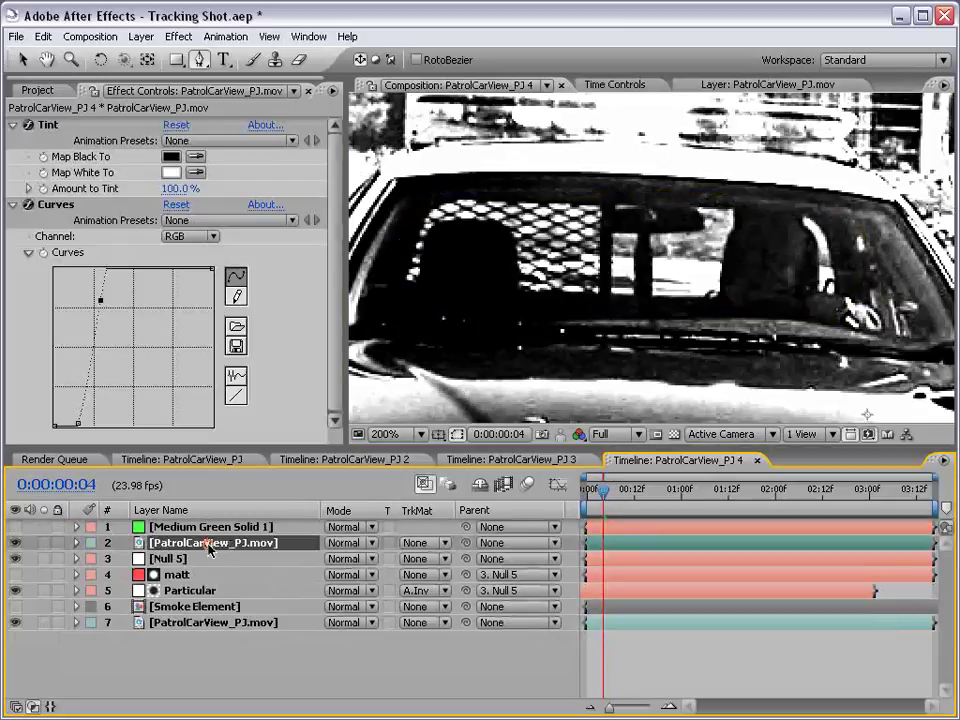
click(420, 544)
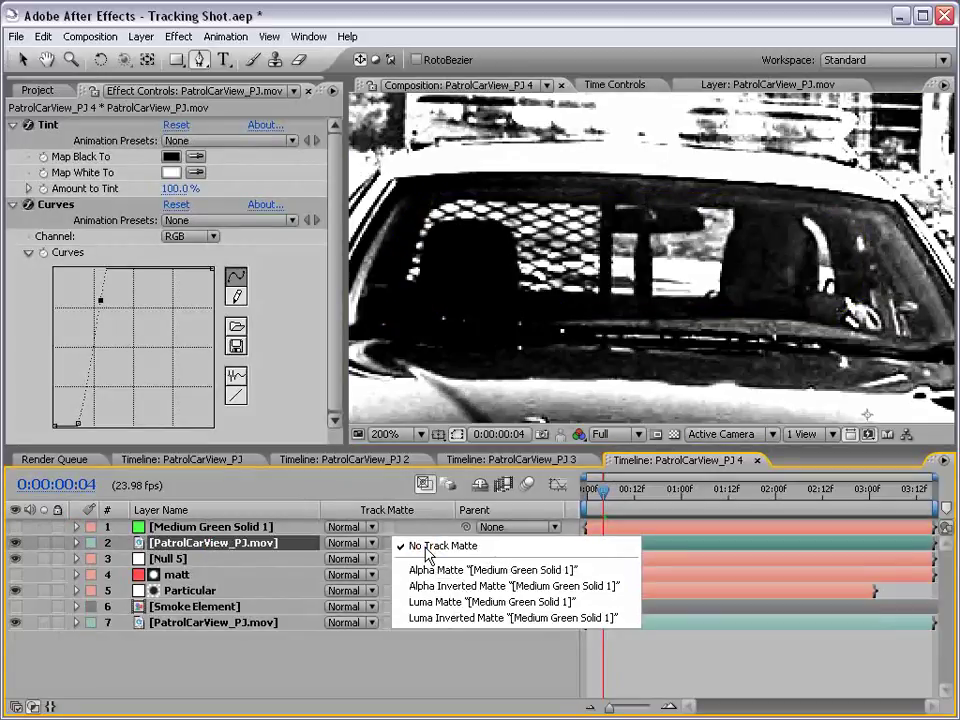
click(430, 572)
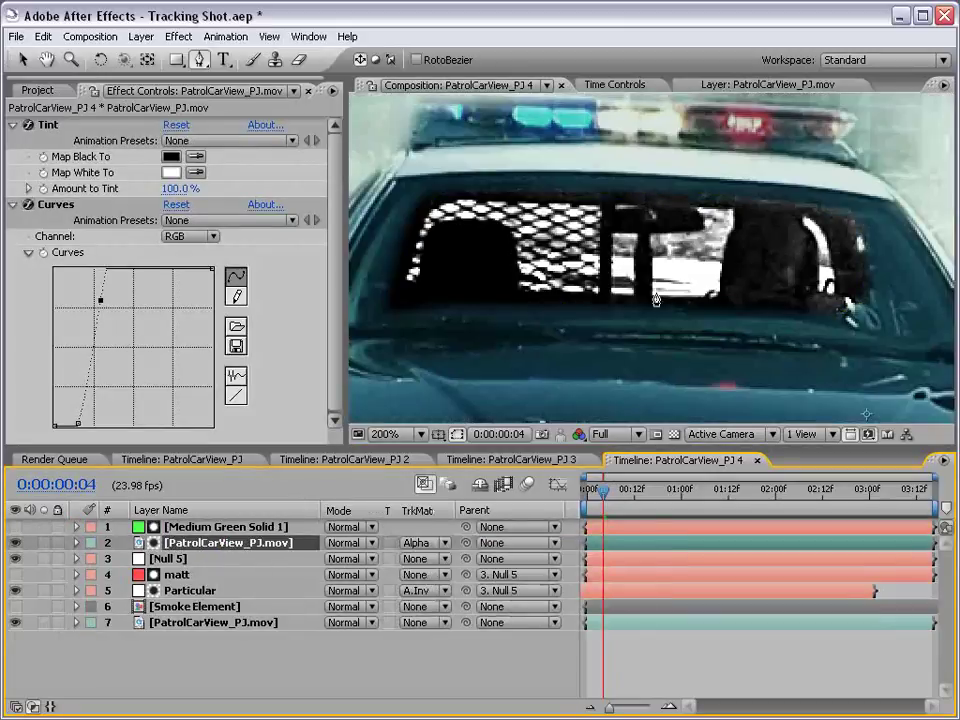
drag(658, 265, 638, 240)
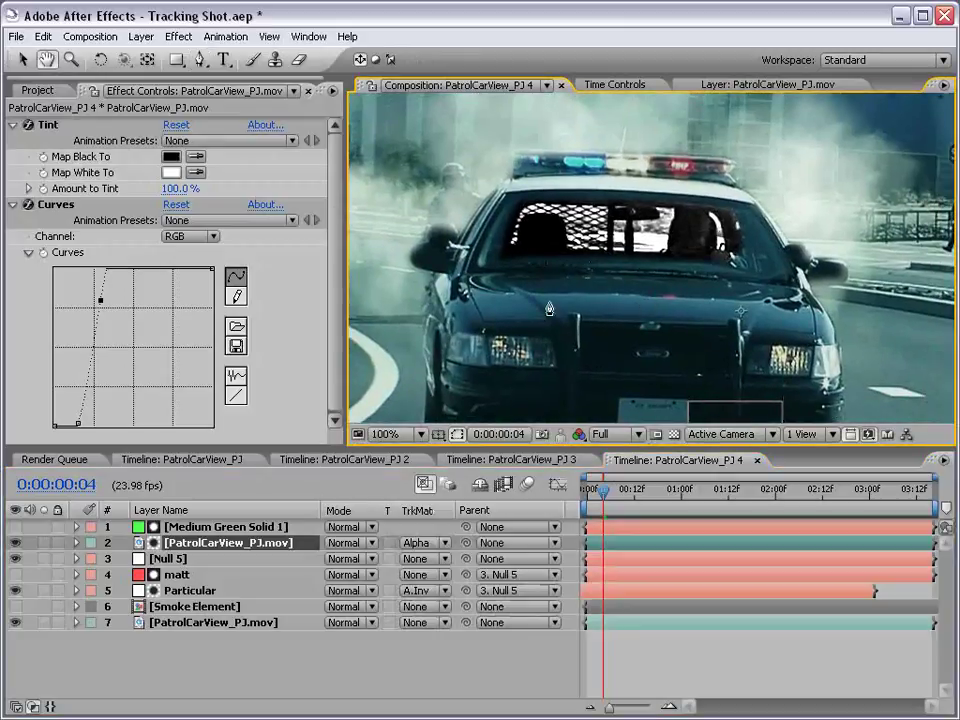
- Parent the green solid to Null 5 and scrub ahead to check the matte
click(252, 526)
key(g)
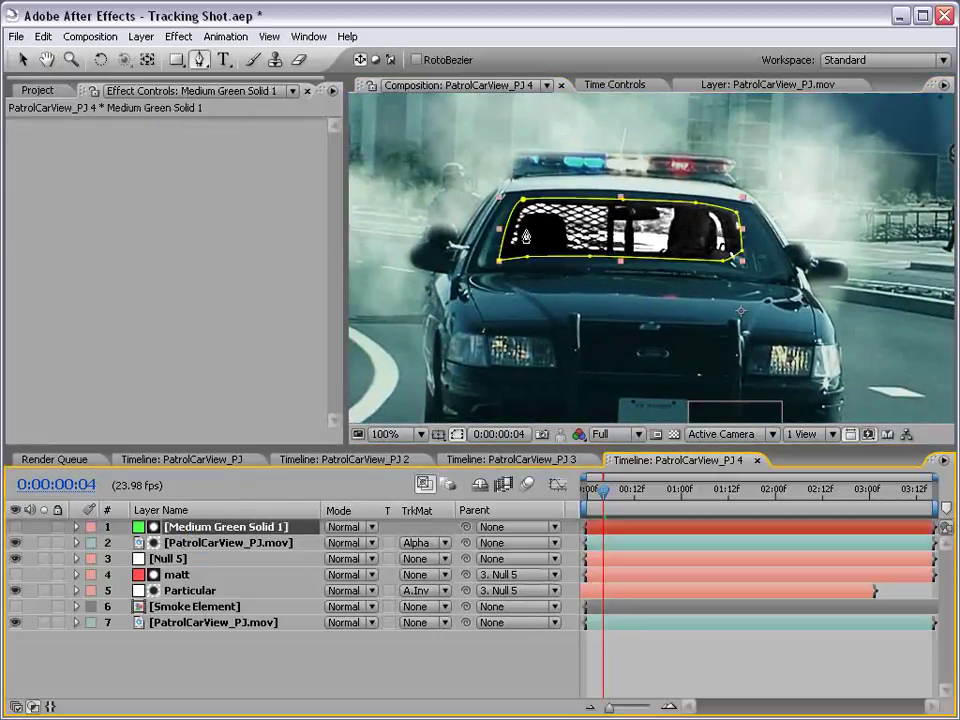
key(v)
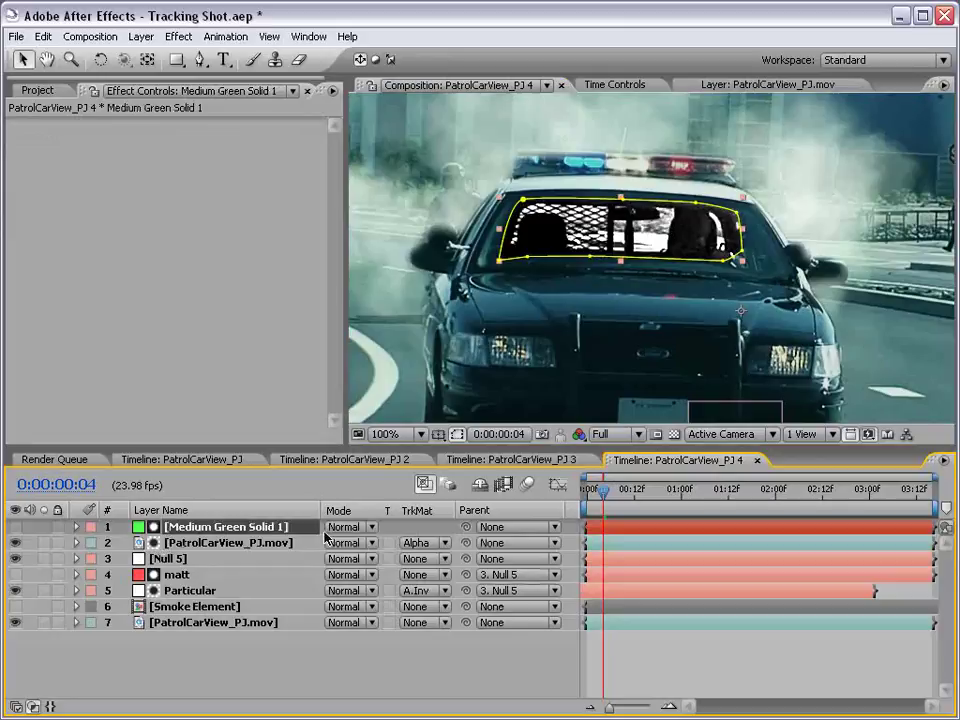
drag(465, 528, 175, 558)
click(648, 683)
drag(603, 490, 838, 497)
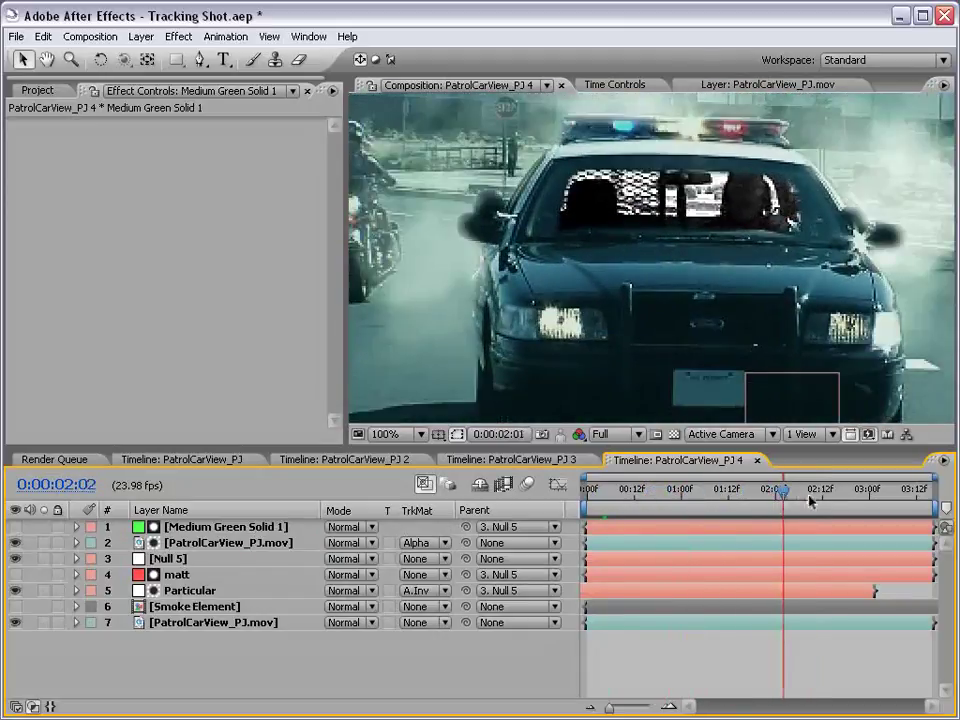
- Reveal the green solid's Mask Shape and set a keyframe at 0:00:01:13
click(205, 526)
key(s)
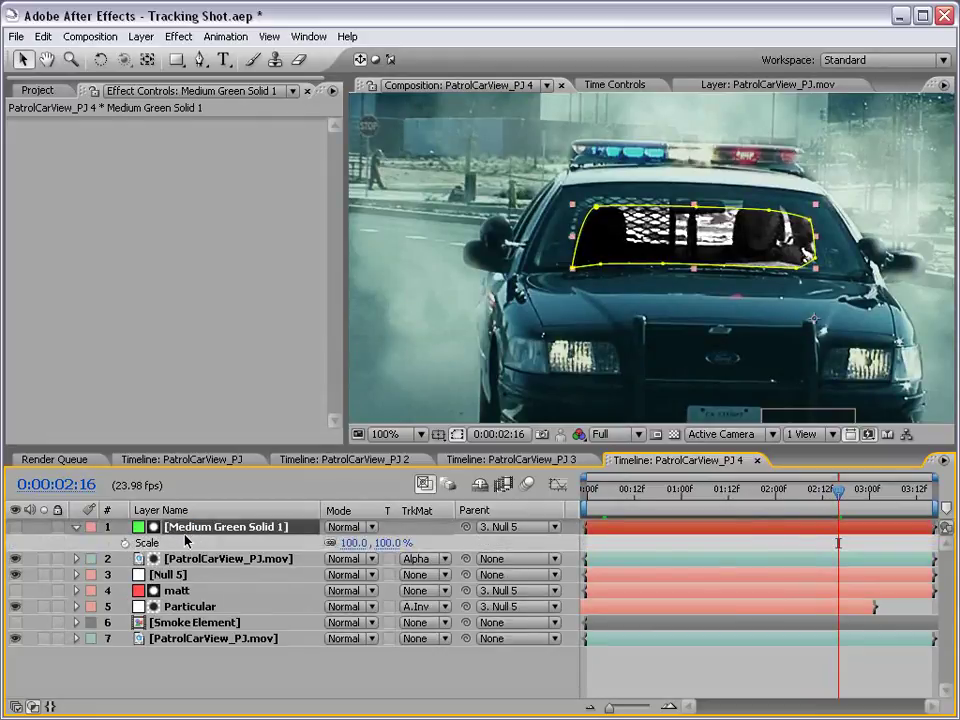
key(m)
drag(806, 509, 732, 490)
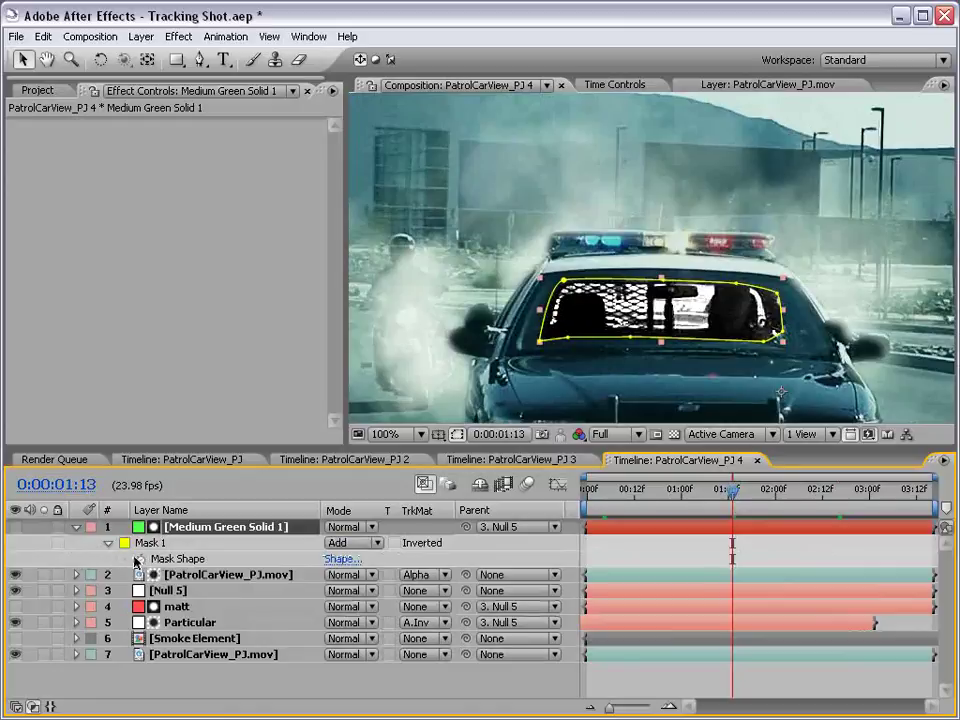
click(139, 559)
- At 0:00:02:13, move the whole mask to fit the windshield, then scrub to review
key(space)
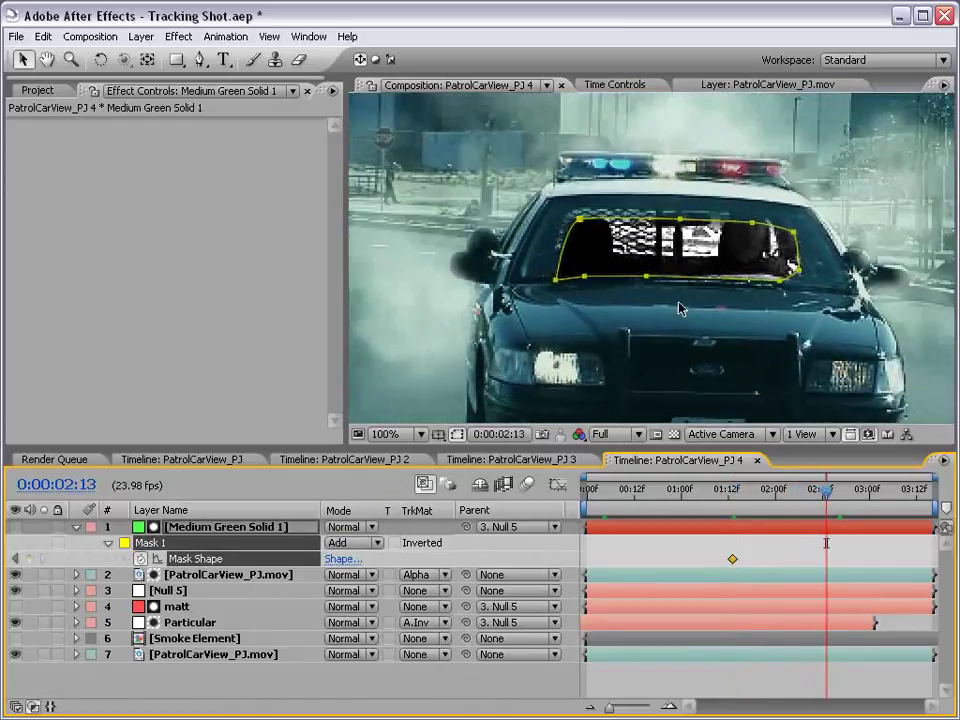
double_click(581, 225)
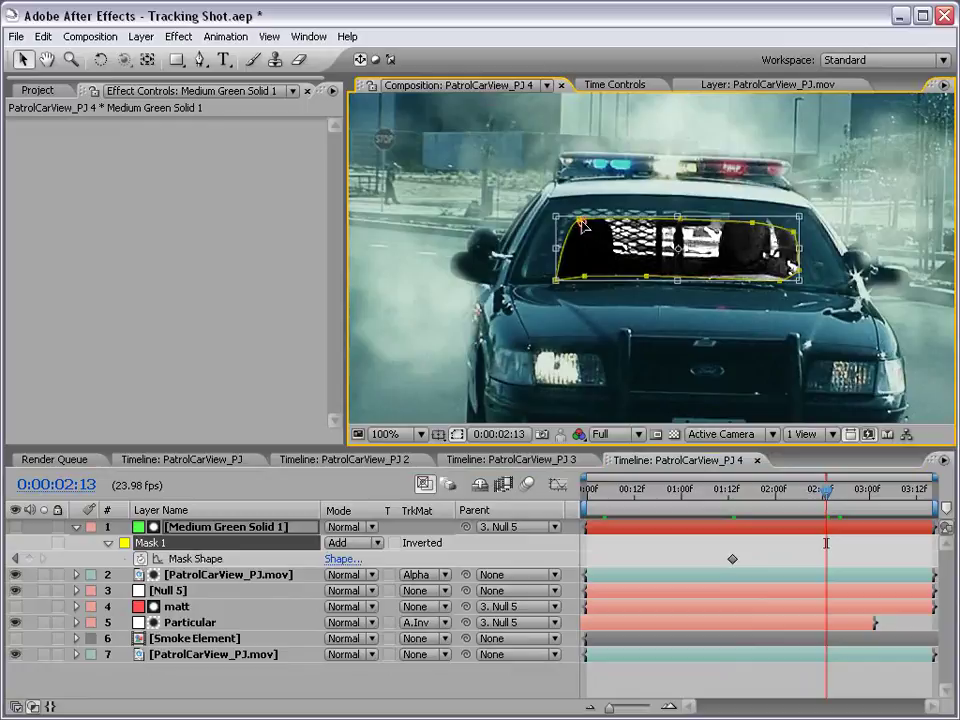
drag(581, 225, 541, 205)
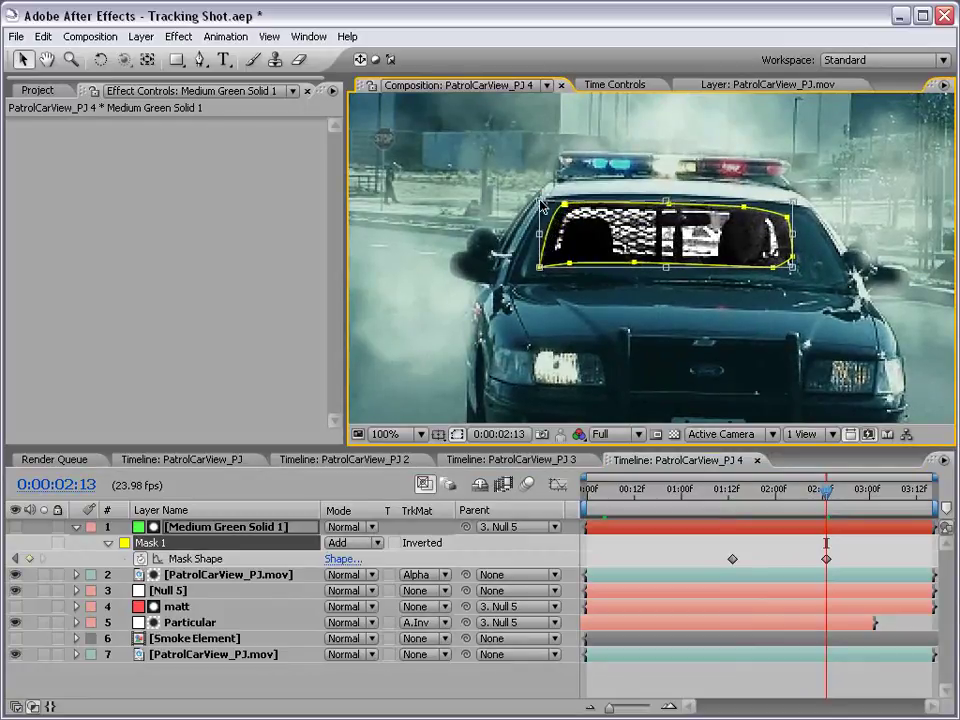
key(shift+Page_Down)
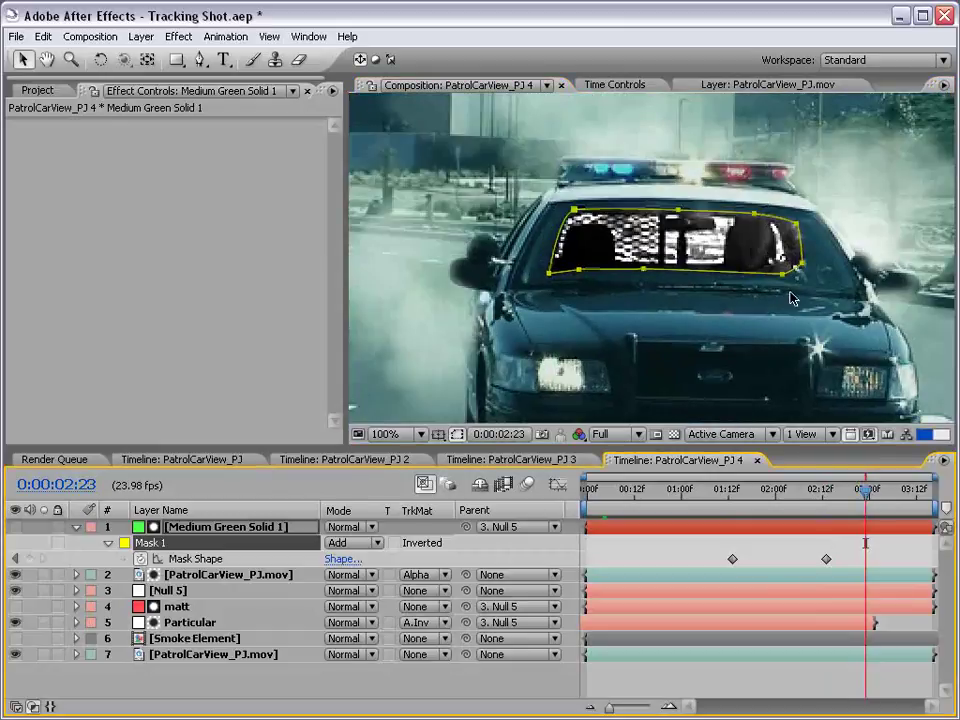
click(750, 550)
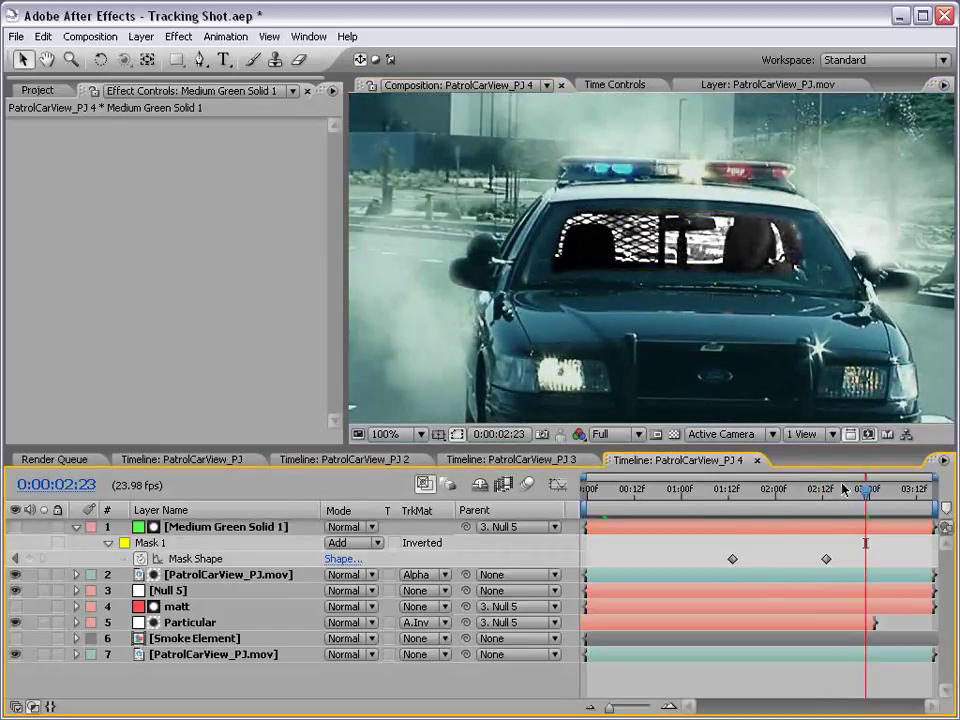
drag(862, 490, 562, 510)
- Check the matt and green solid visibility, then move Null 5 to the top of the stack
click(192, 528)
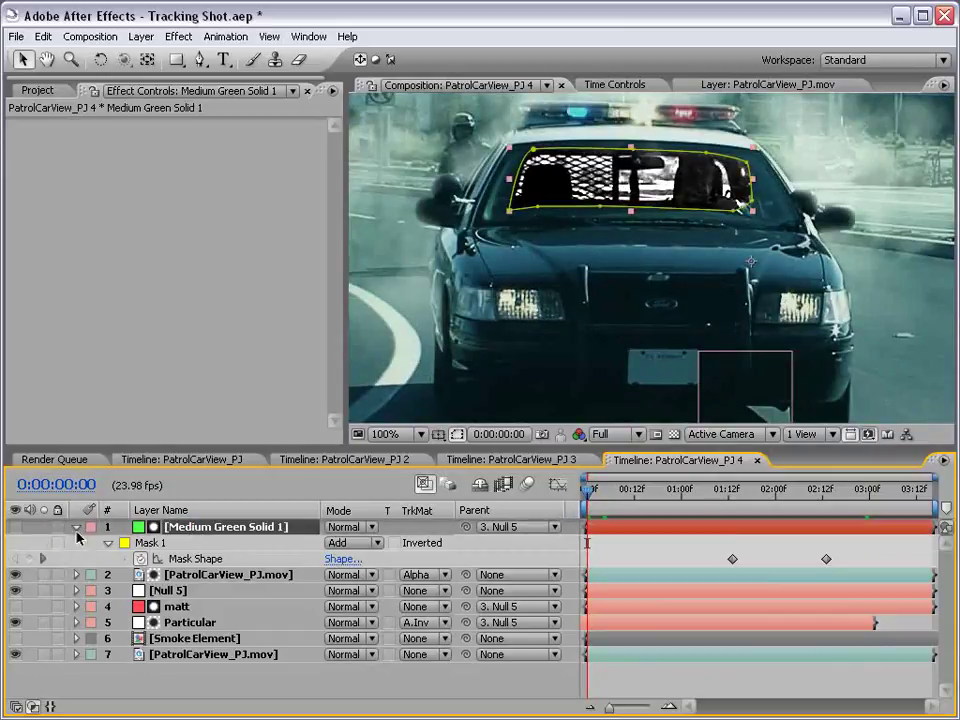
click(75, 527)
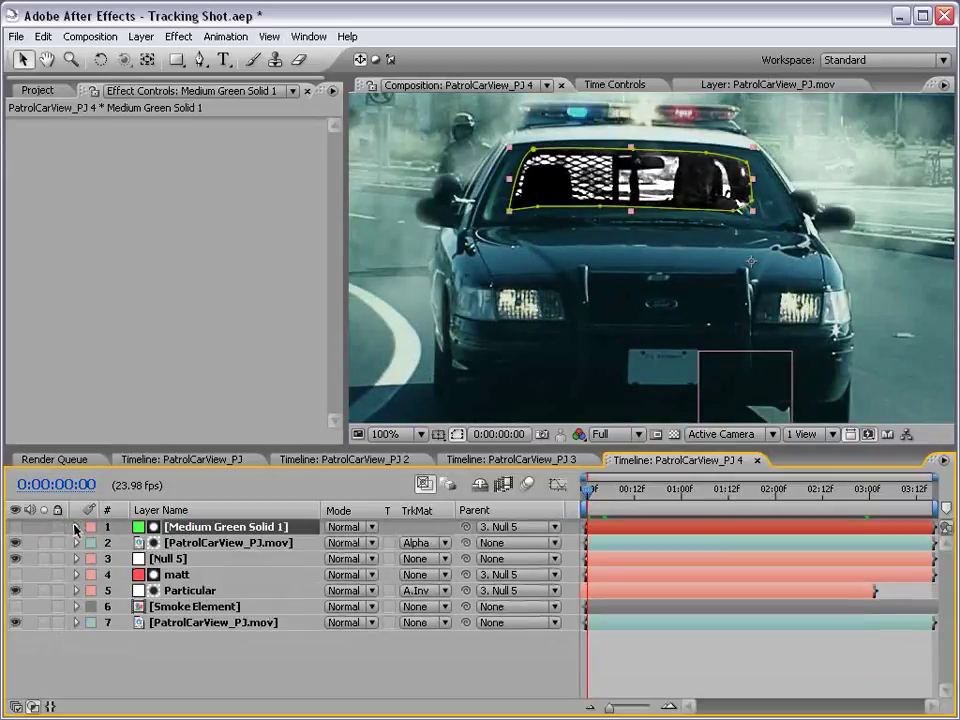
click(182, 576)
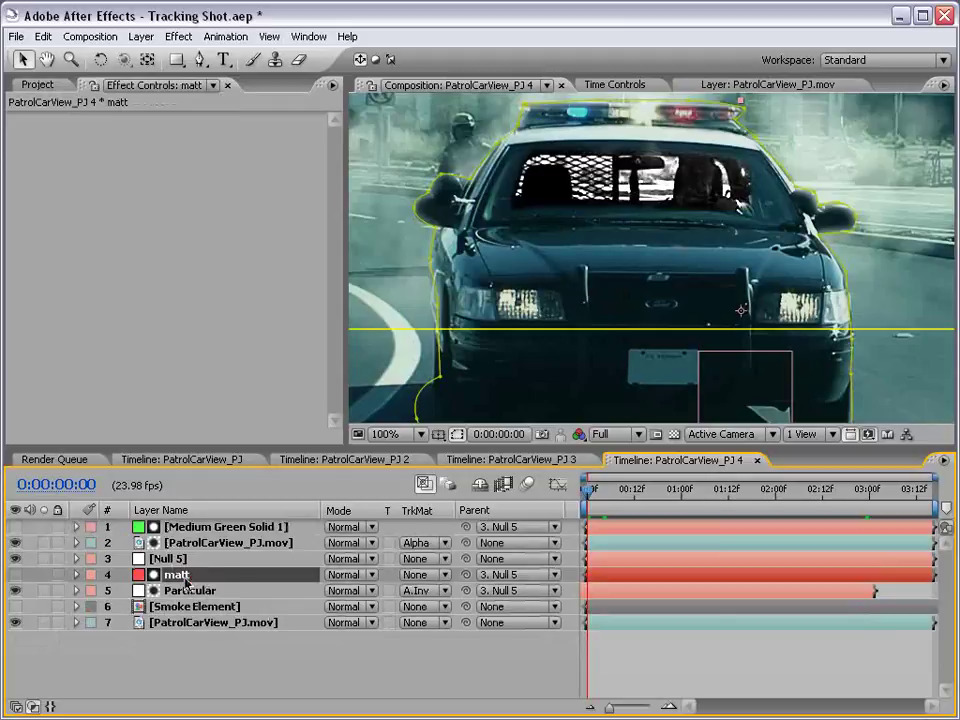
click(15, 574)
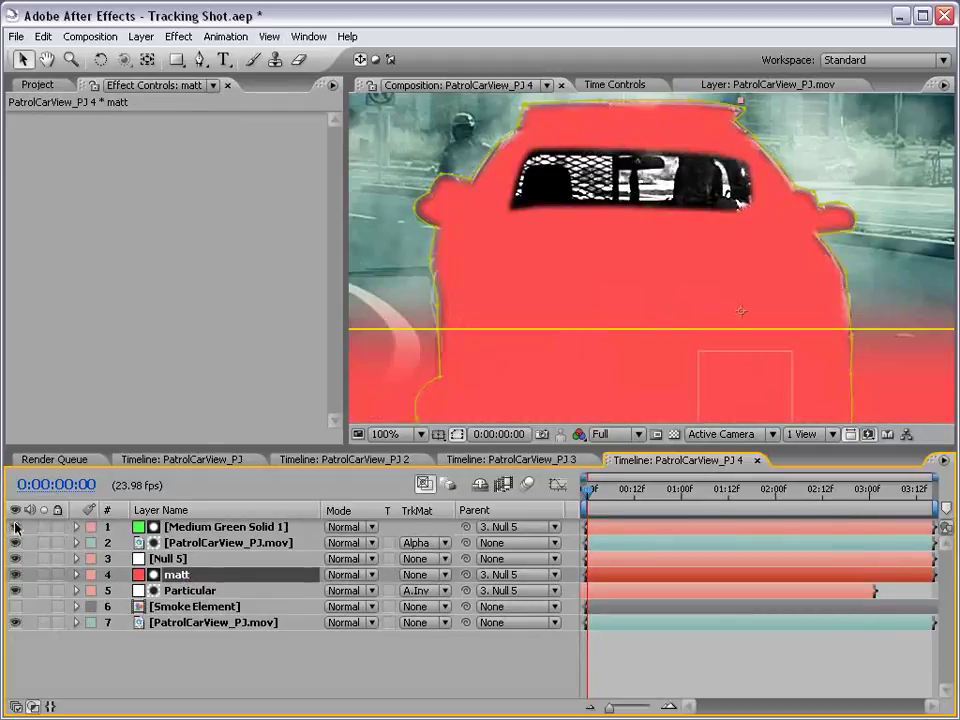
click(15, 526)
click(15, 526)
click(15, 574)
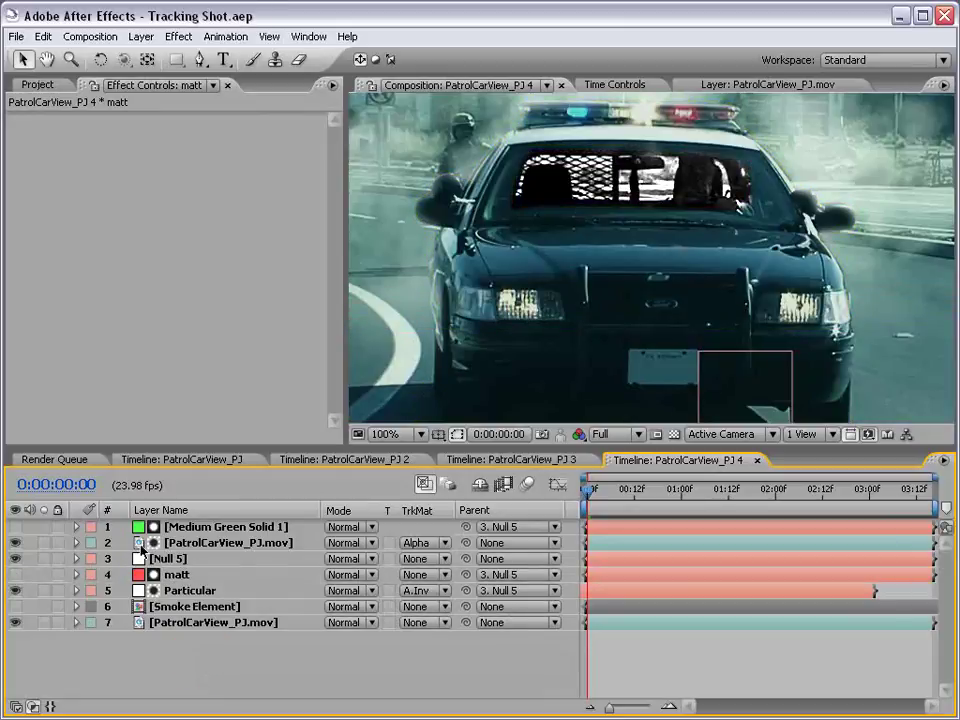
drag(160, 559, 154, 522)
click(183, 673)
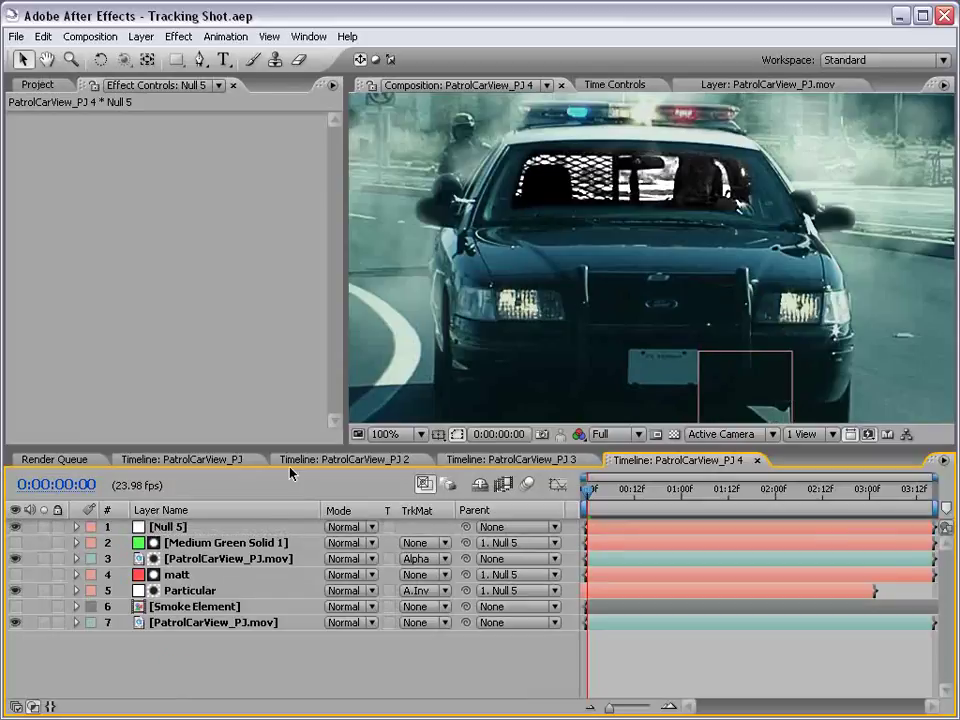
- Set the Parent of Medium Green Solid 1, matt and Particular to None
click(187, 545)
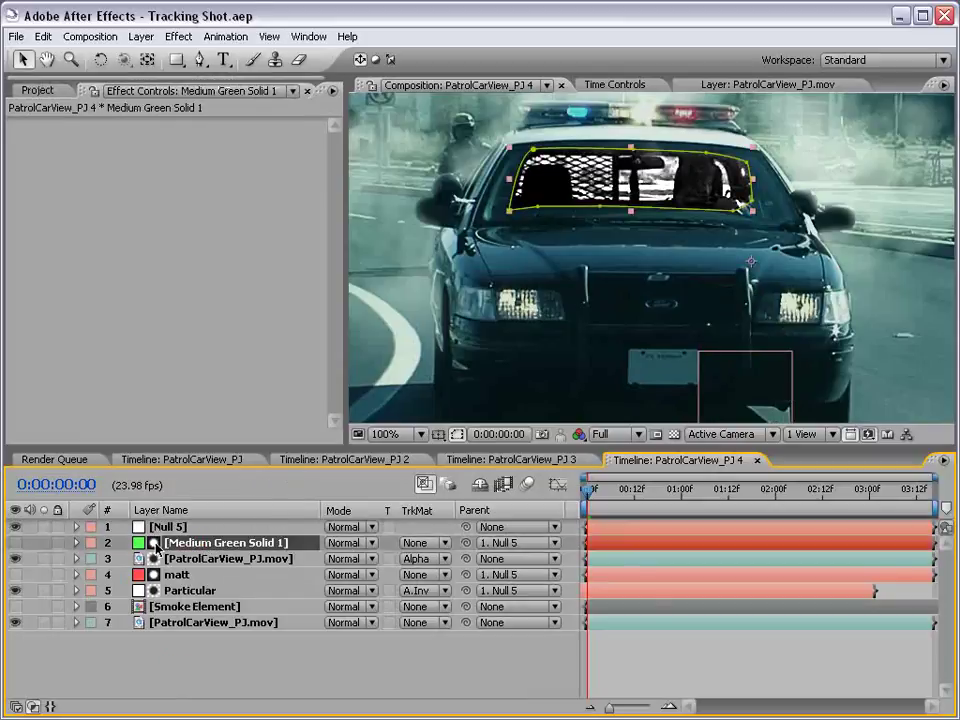
click(495, 545)
click(505, 526)
click(517, 577)
click(505, 549)
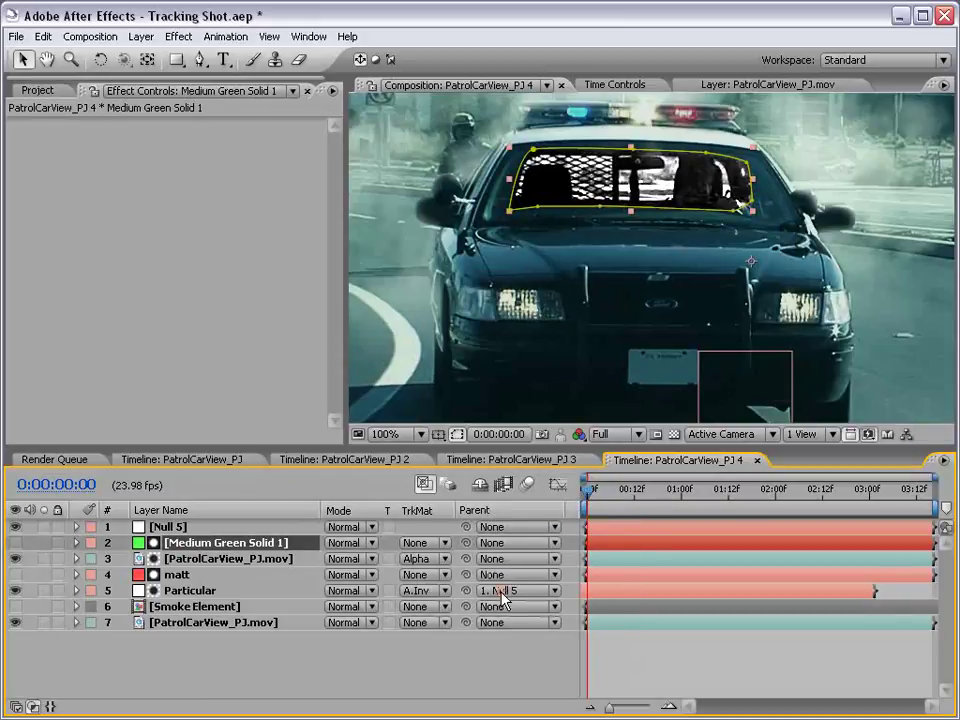
click(510, 590)
click(510, 568)
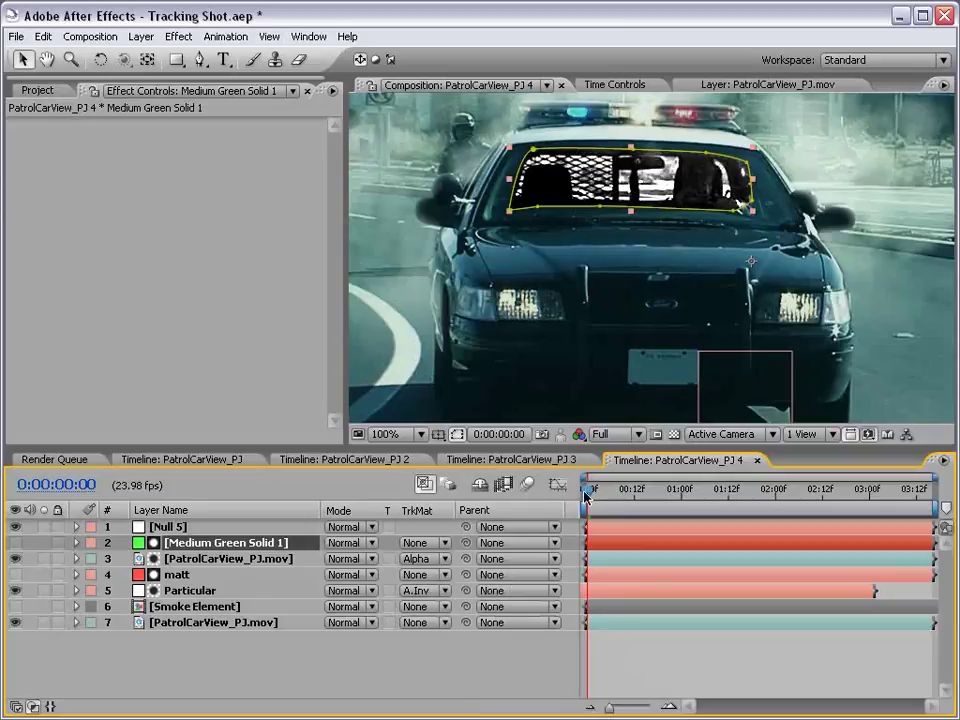
- Select the matt, patrol-car footage and green solid layers together
click(182, 636)
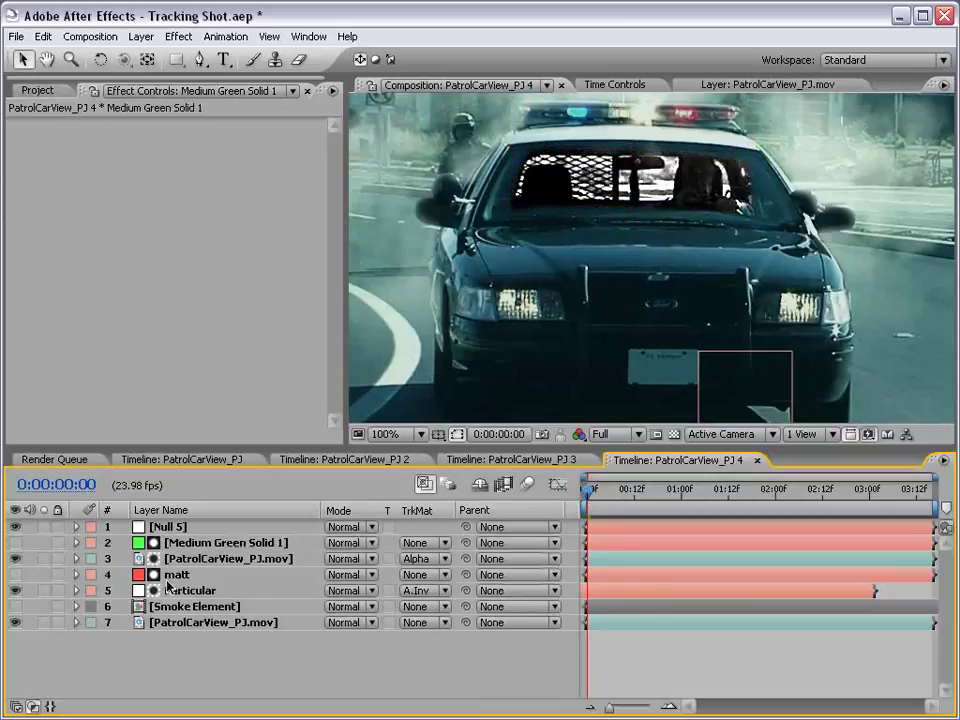
click(175, 576)
ctrl+click(173, 560)
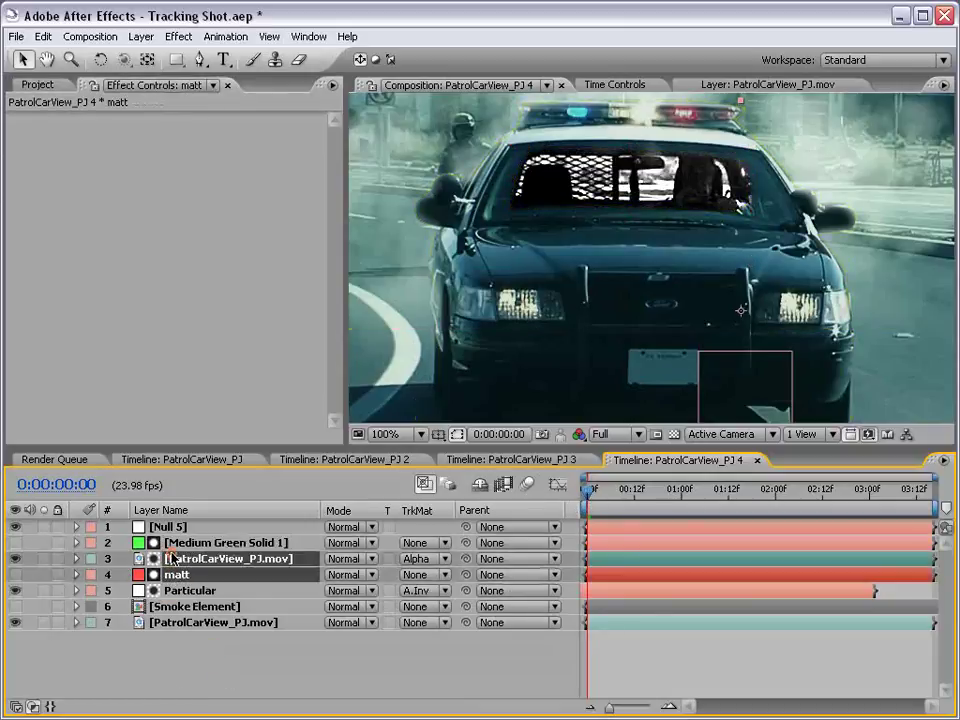
ctrl+click(195, 543)
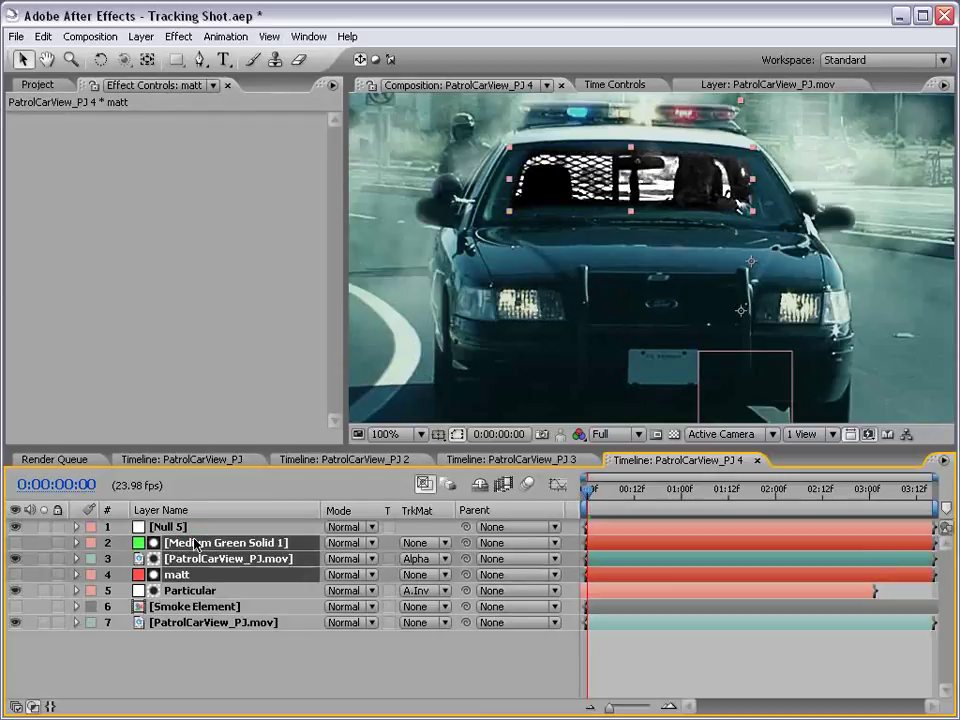
- Pre-compose the three selected layers into Pre-comp 2 with 'Move all attributes' and open it
click(140, 37)
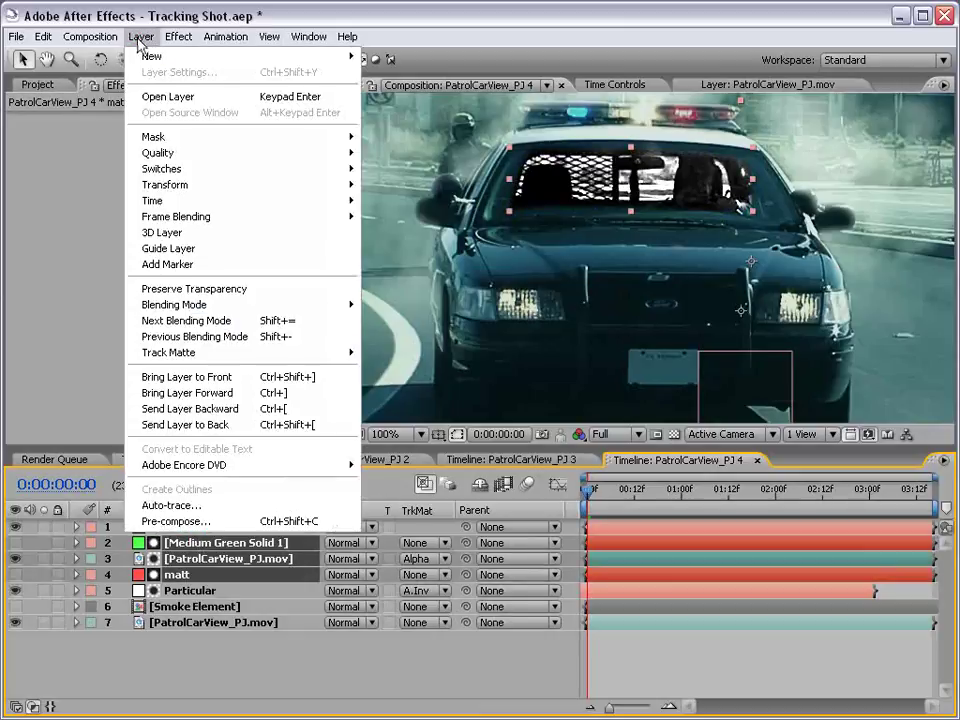
click(192, 521)
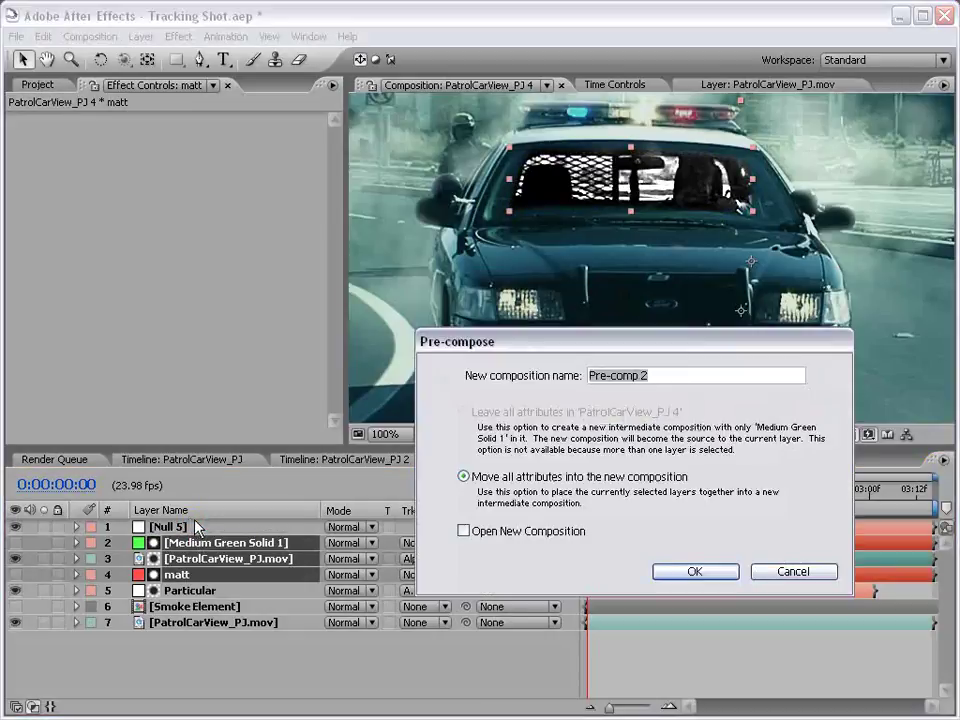
click(694, 572)
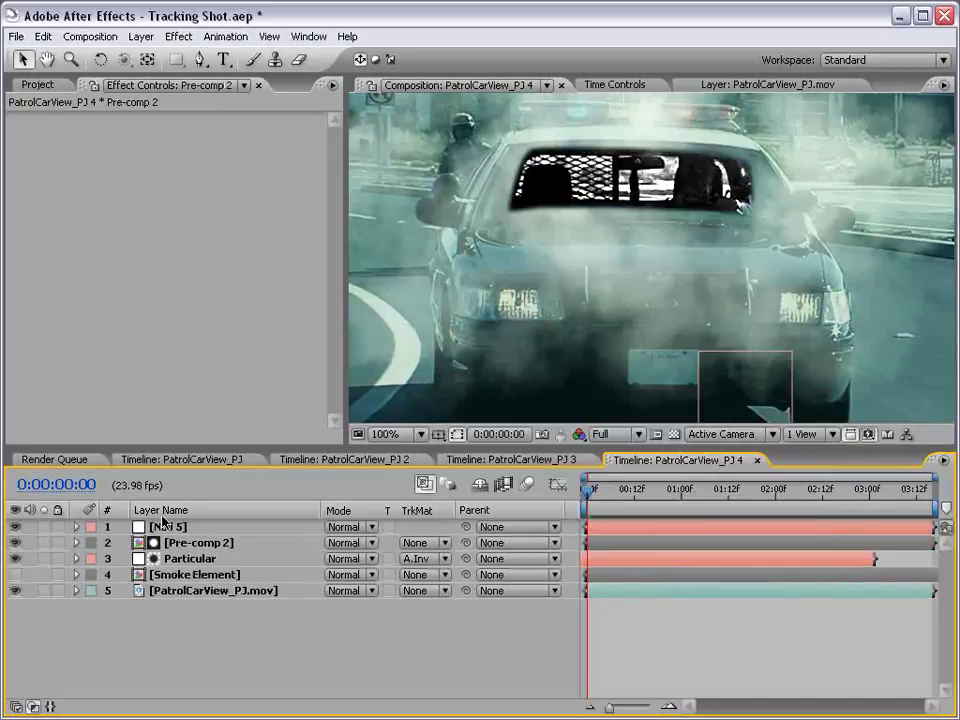
click(148, 527)
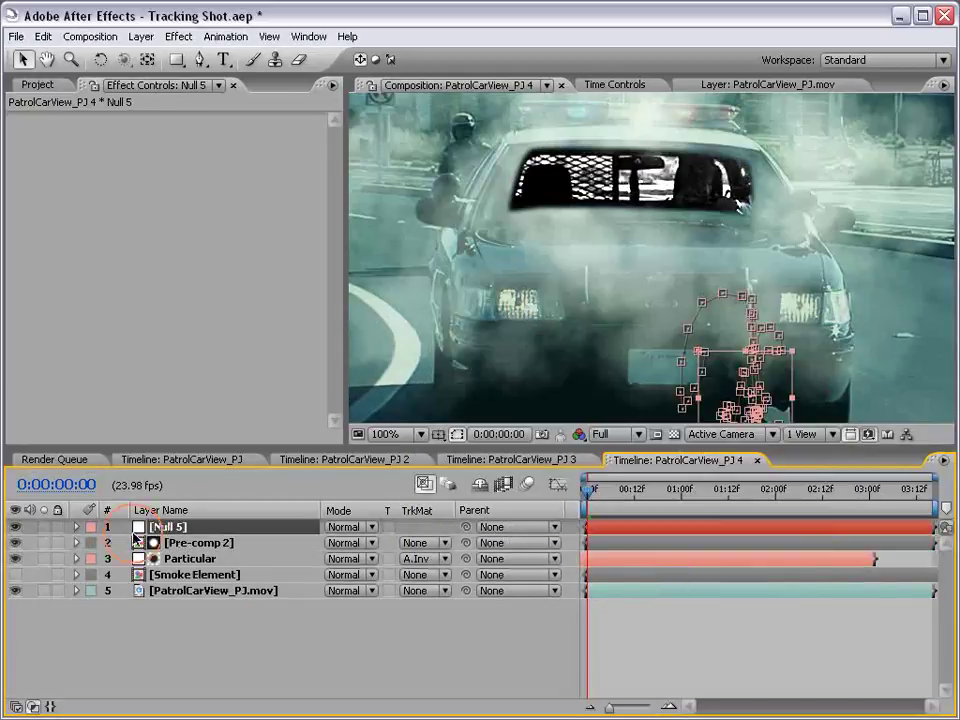
double_click(190, 545)
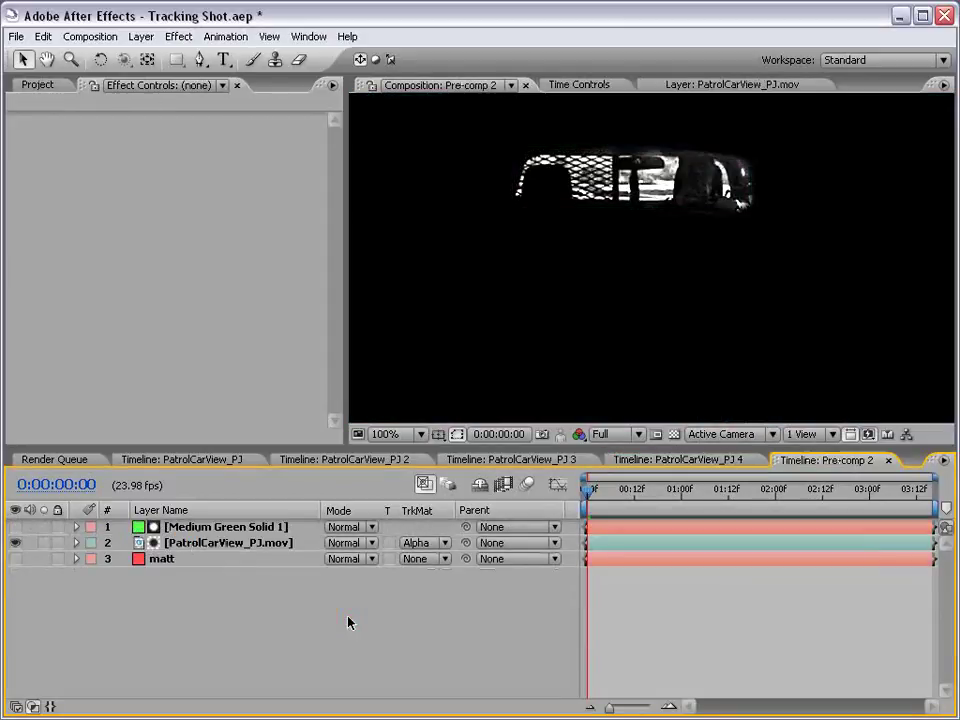
- Add a null layer to Pre-comp 2 and turn on the transparency grid
key(ctrl+v)
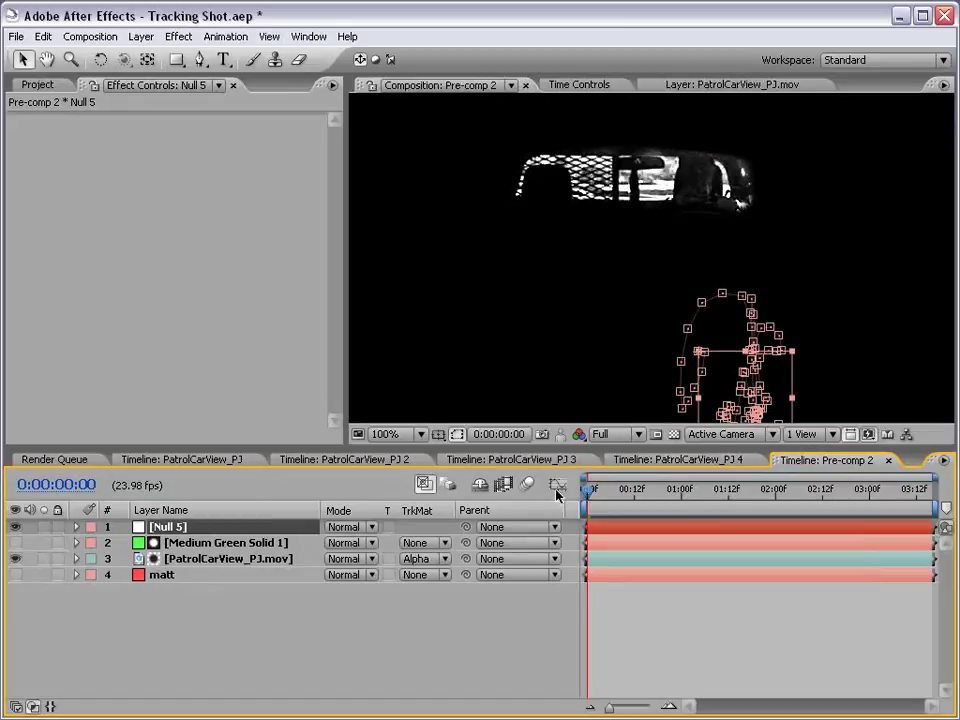
click(673, 434)
click(570, 624)
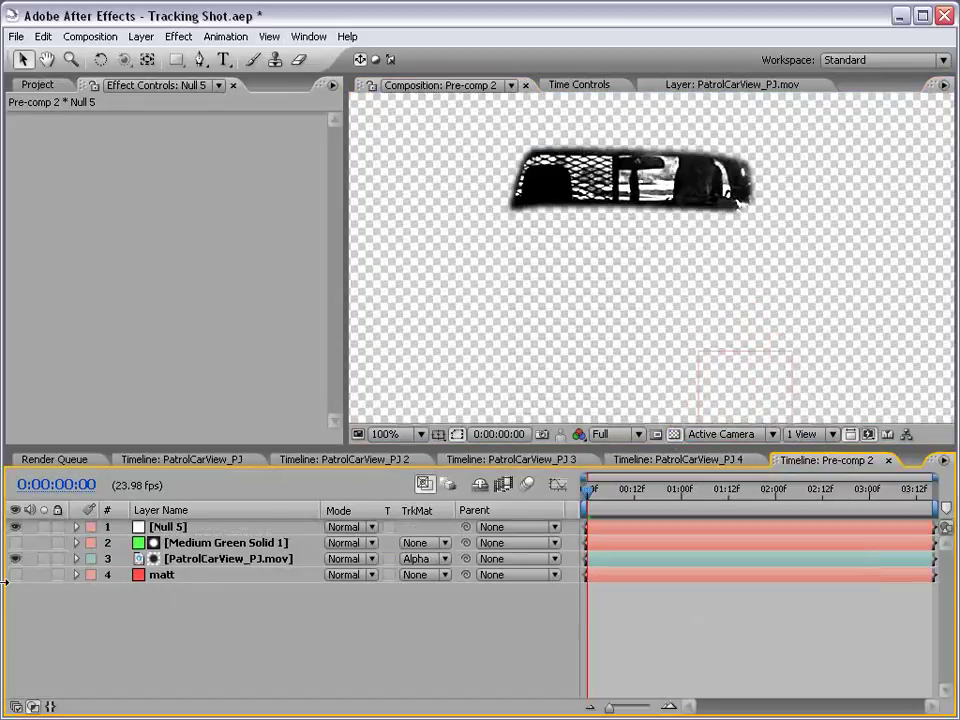
- Make the matt layer visible and change its solid colour to pure black
click(15, 576)
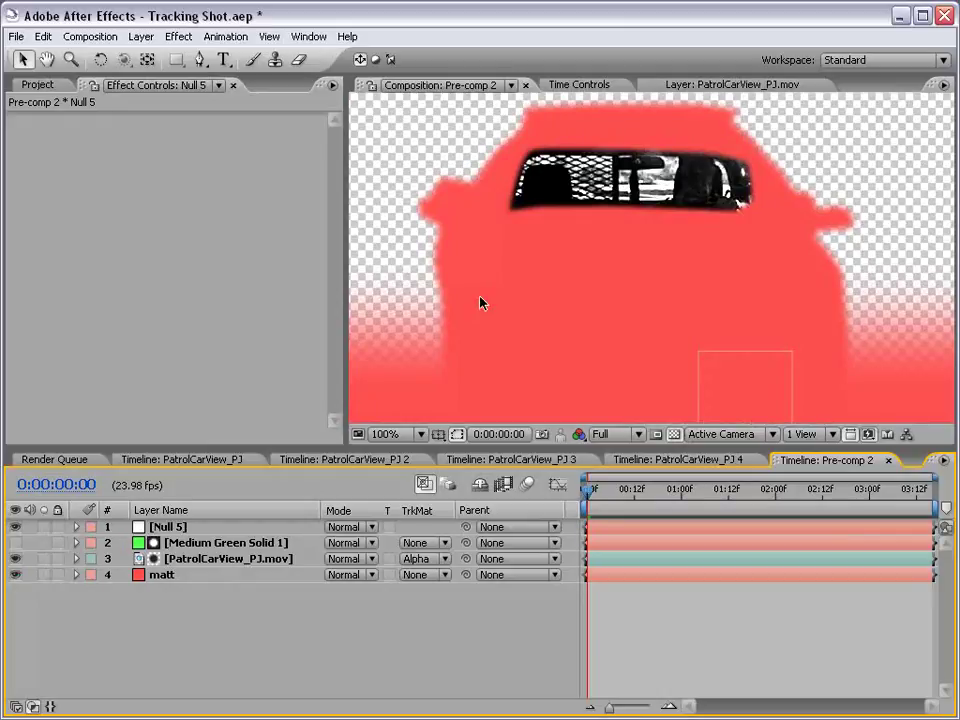
click(200, 575)
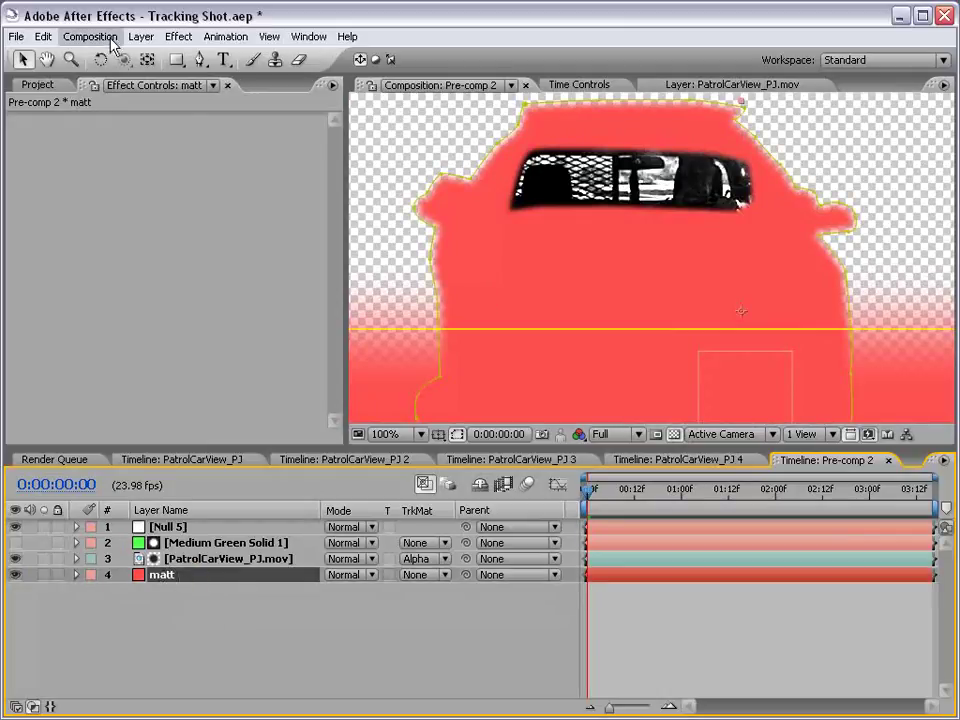
click(141, 36)
click(197, 74)
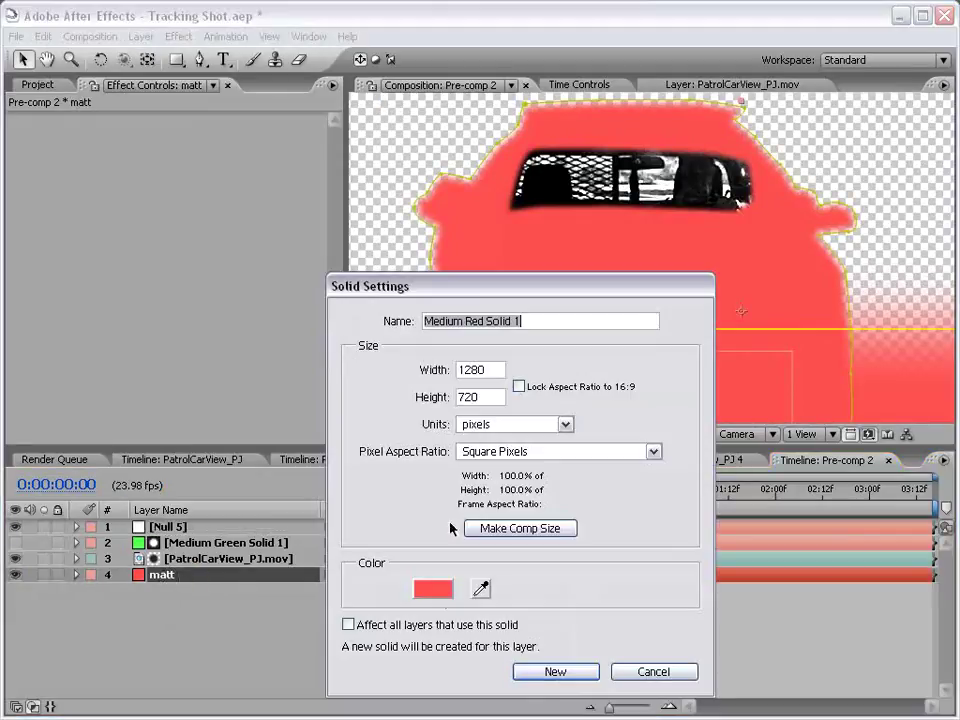
click(373, 585)
click(326, 612)
drag(326, 612, 364, 646)
click(542, 396)
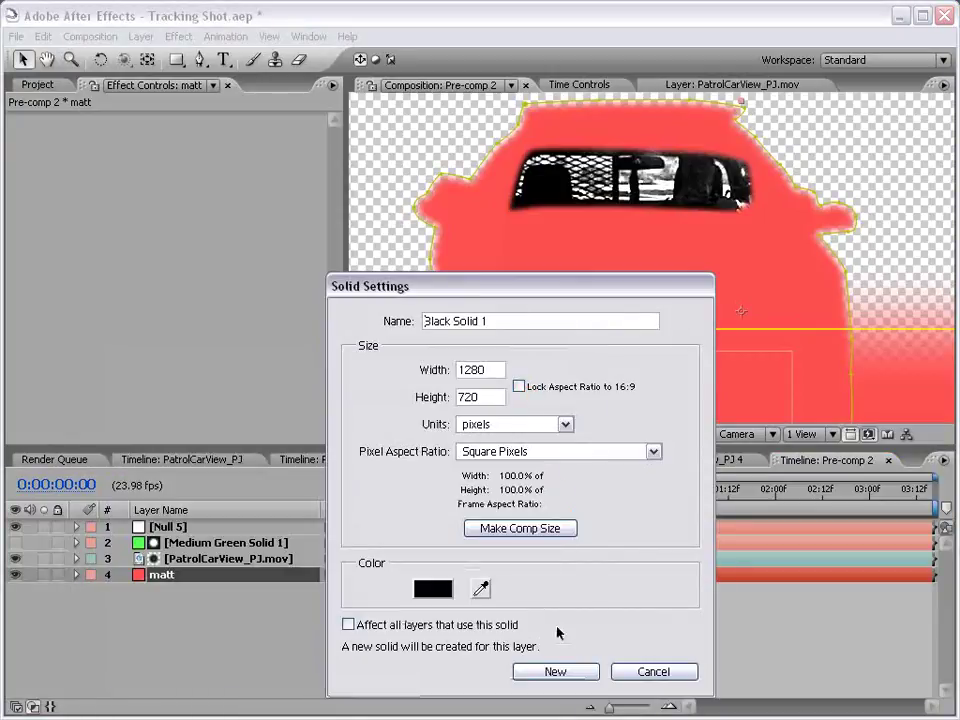
click(556, 671)
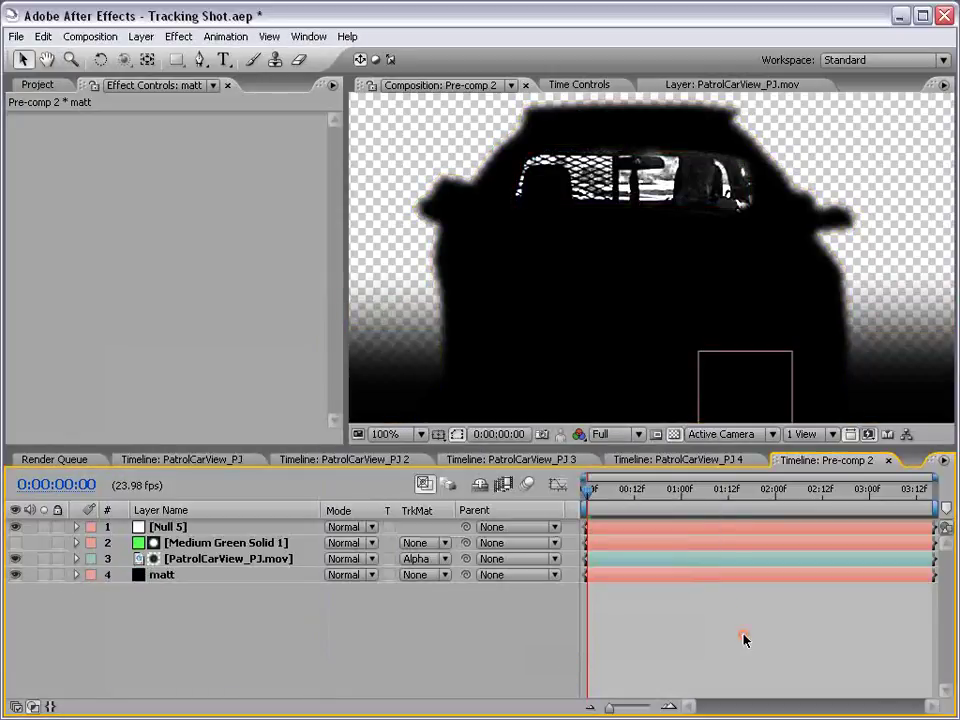
- Create a new white solid and send it to the bottom of the layer stack
click(141, 36)
mouse_move(151, 56)
click(432, 76)
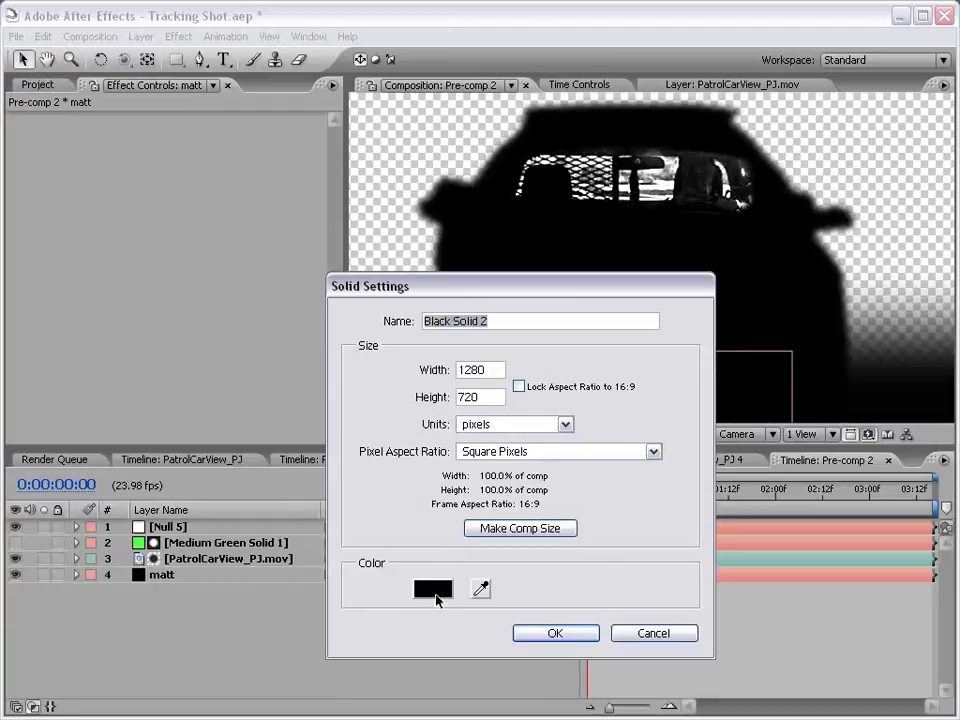
click(437, 590)
drag(261, 514, 126, 408)
click(565, 400)
click(560, 633)
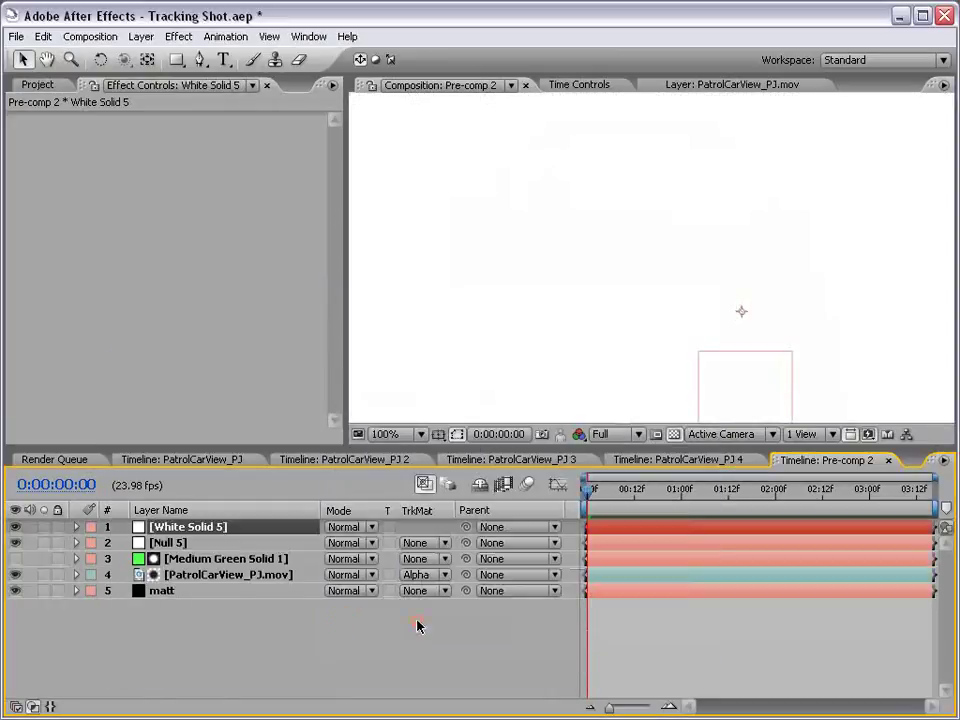
key(ctrl+shift+bracketleft)
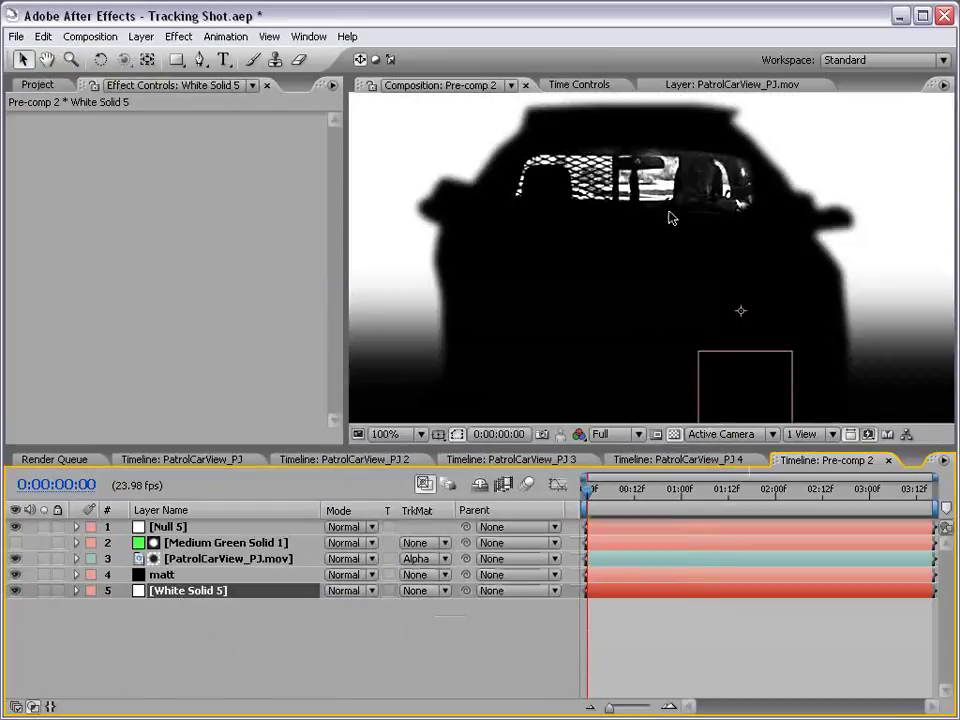
scroll(669, 214, down, 1)
click(187, 574)
- Parent Medium Green Solid 1 and matt to Null 5, scrubbing forward to check
click(200, 542)
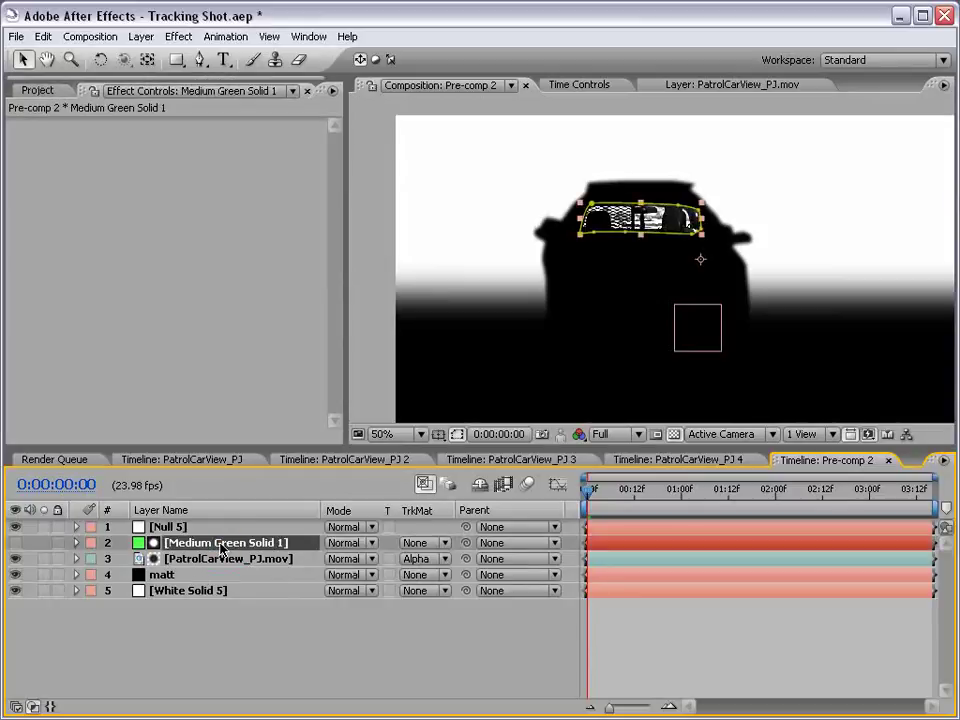
ctrl+click(186, 576)
drag(465, 542, 200, 526)
drag(590, 489, 735, 489)
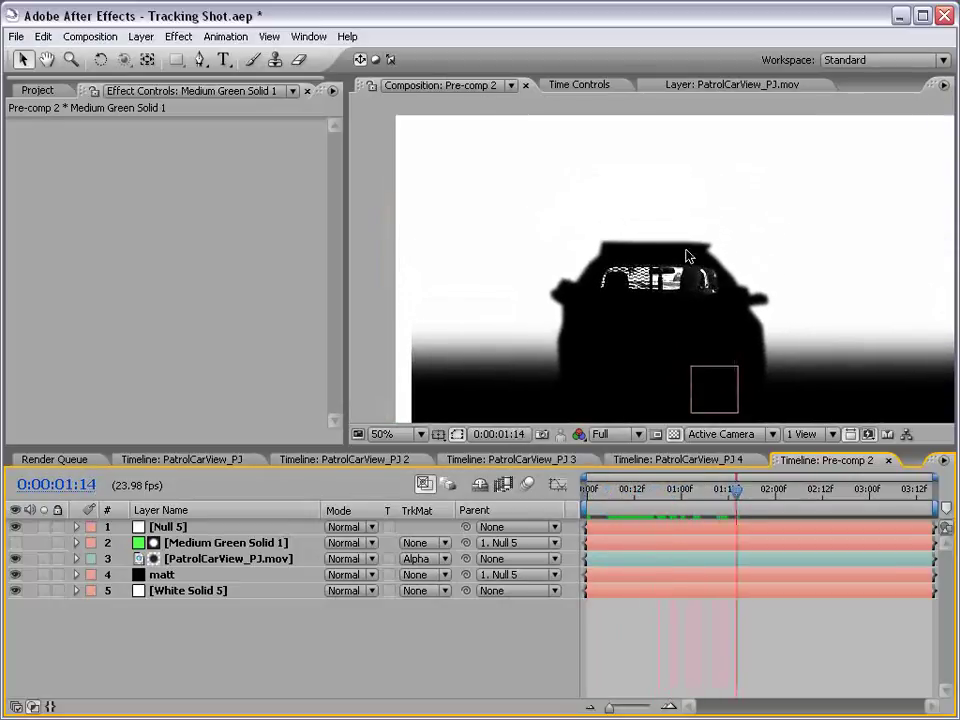
- Reframe the car, check the matte at 0:00:02:01 and save the project
scroll(688, 255, up, 2)
drag(654, 347, 668, 240)
scroll(660, 305, down, 2)
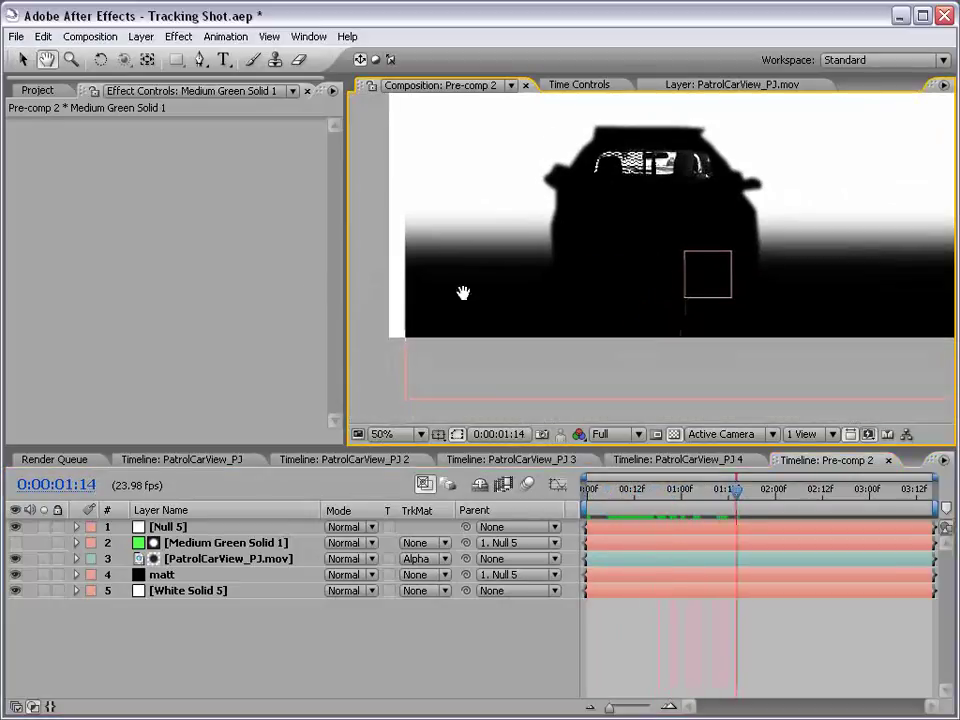
drag(698, 505, 779, 489)
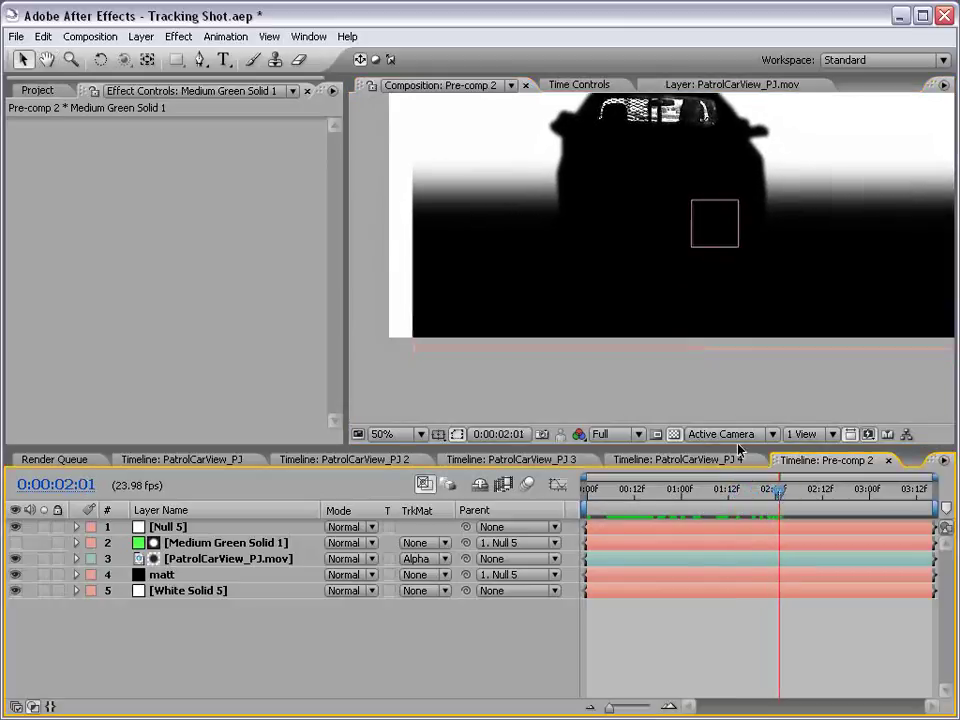
scroll(553, 268, down, 1)
drag(553, 268, 638, 298)
key(ctrl+s)
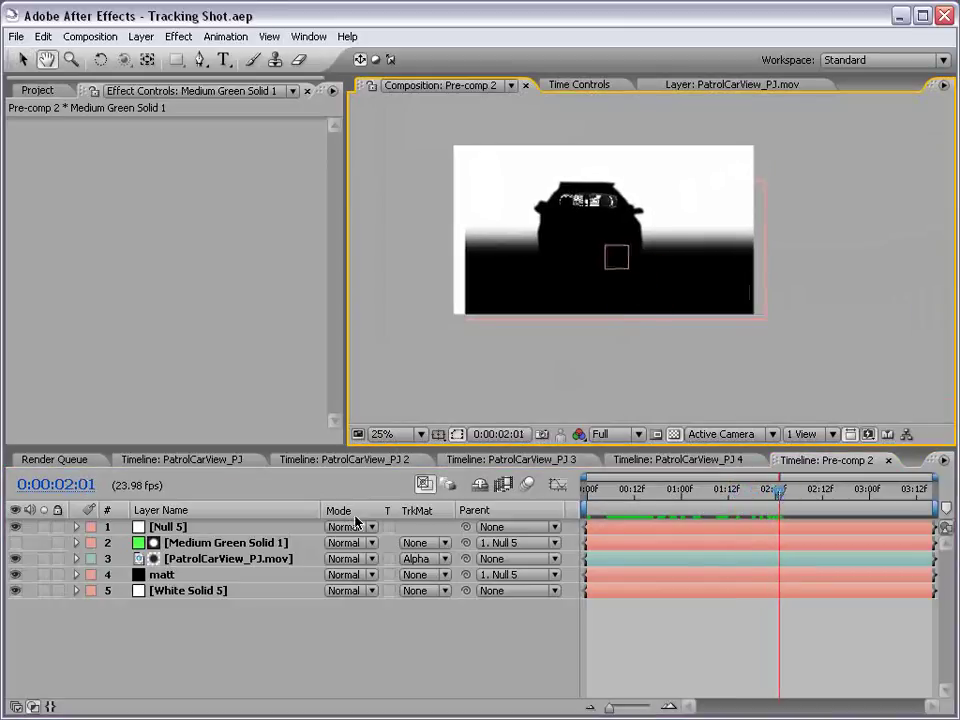
- Close Pre-comp 2 and set Particular's track matte to Luma Matte
click(889, 461)
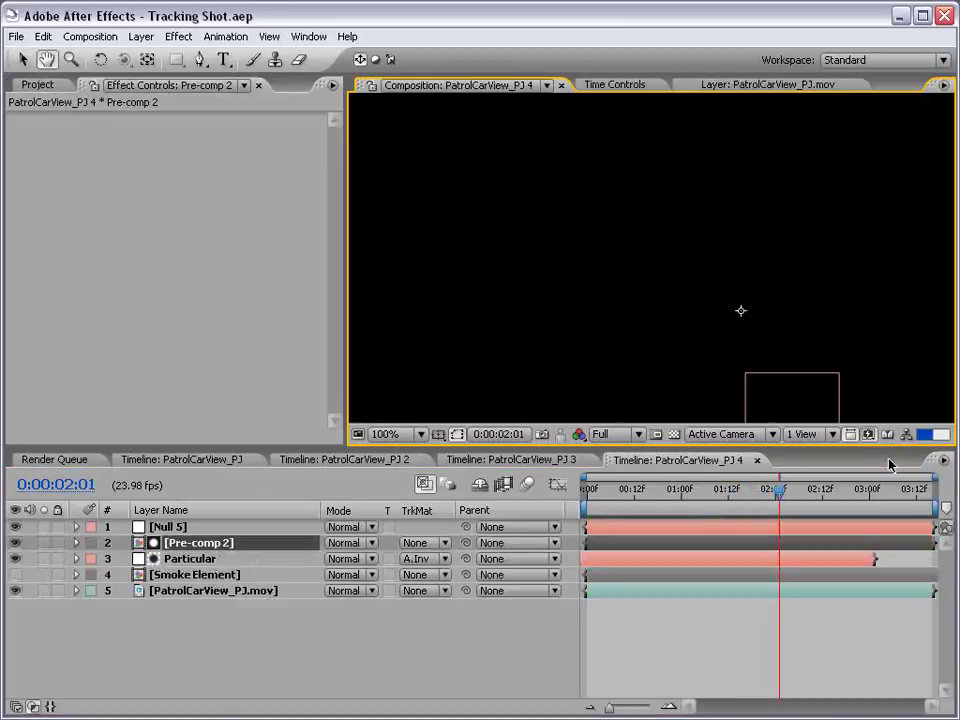
scroll(575, 289, down, 1)
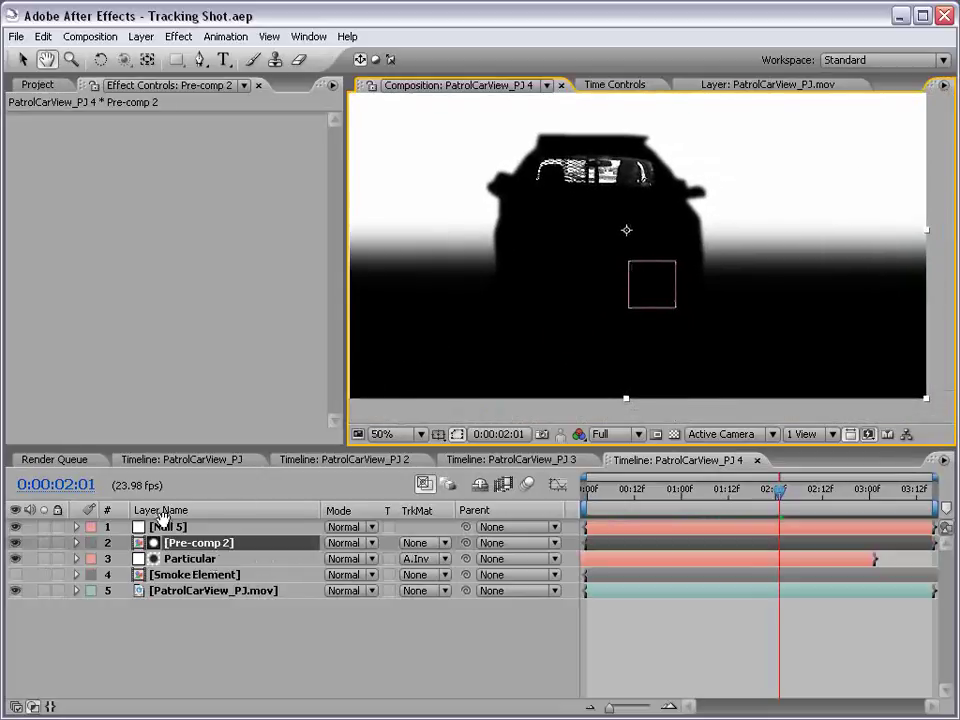
click(271, 559)
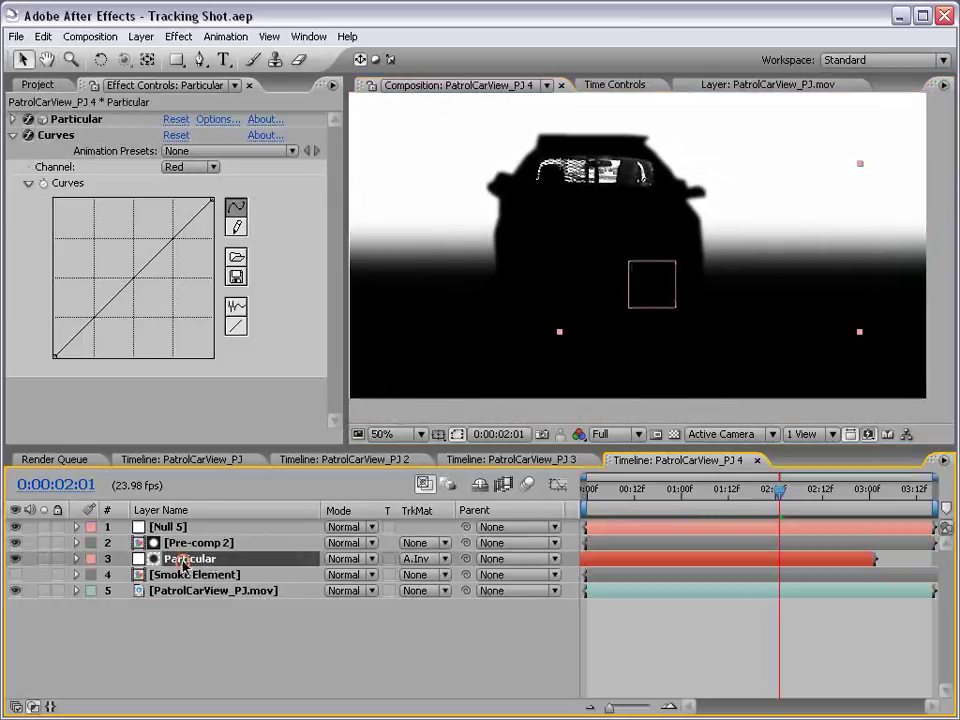
click(418, 558)
click(468, 574)
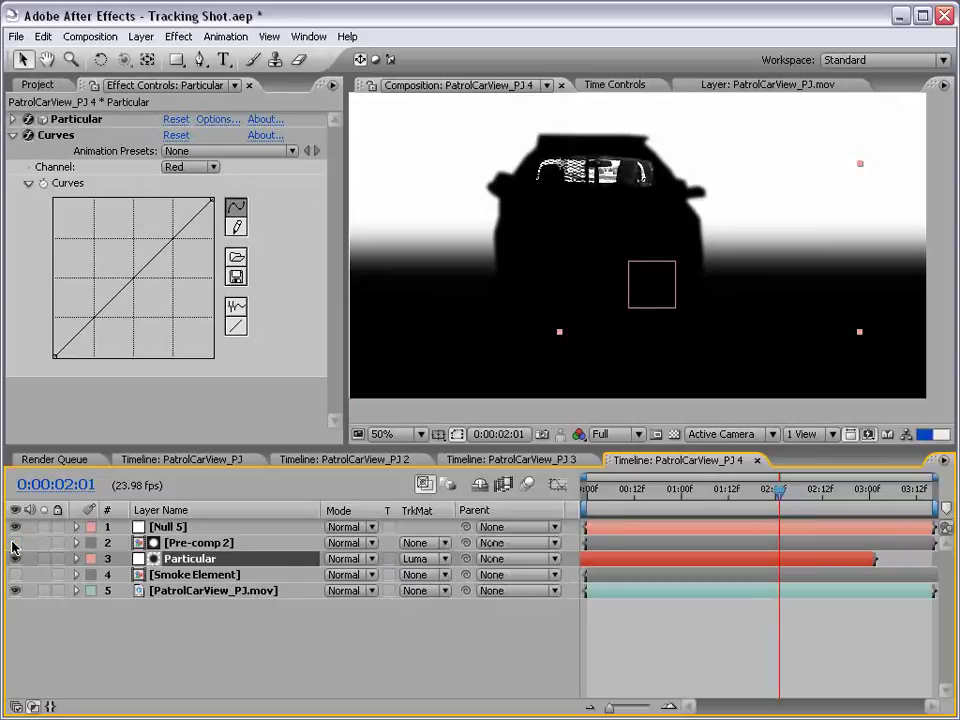
- Pan around the car and scrub earlier frames to inspect the matted smoke
key(h)
scroll(583, 199, up, 2)
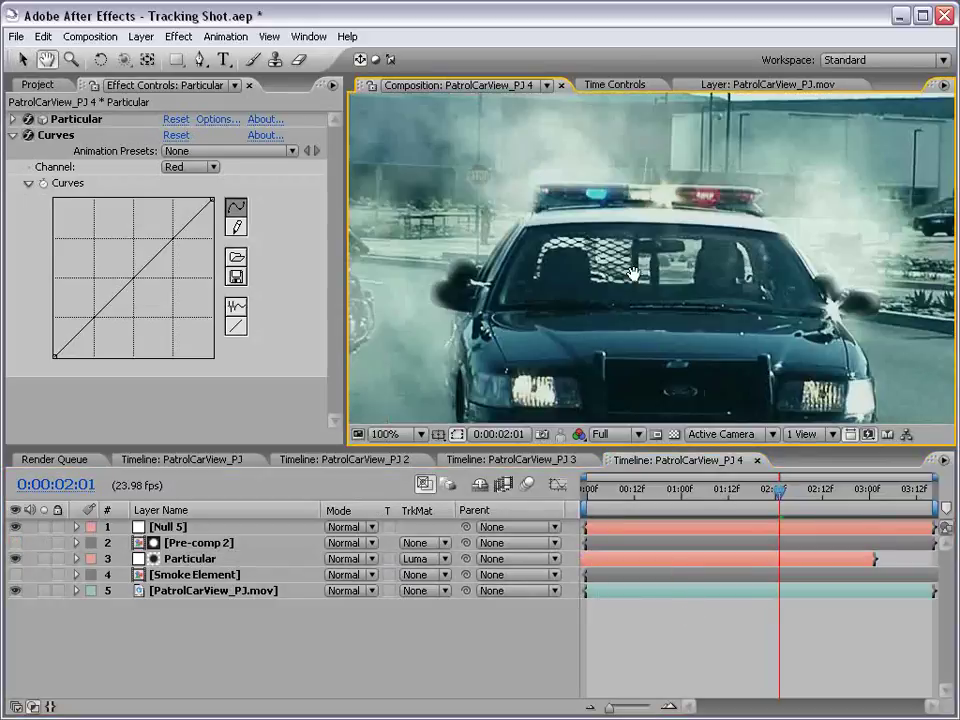
drag(620, 290, 617, 274)
drag(588, 488, 688, 393)
key(h)
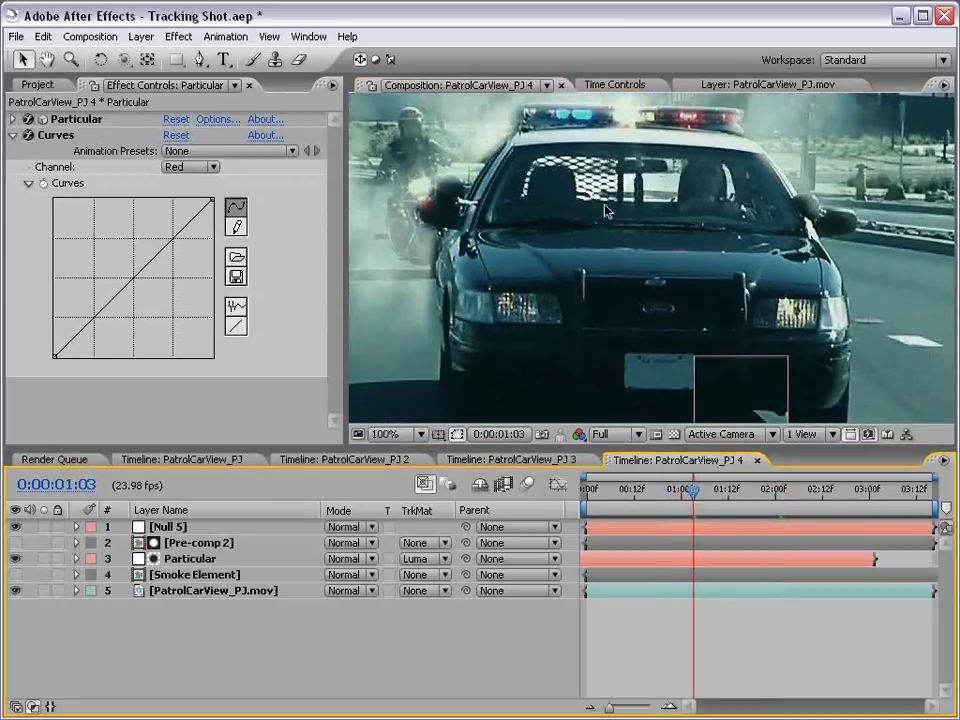
drag(601, 171, 610, 241)
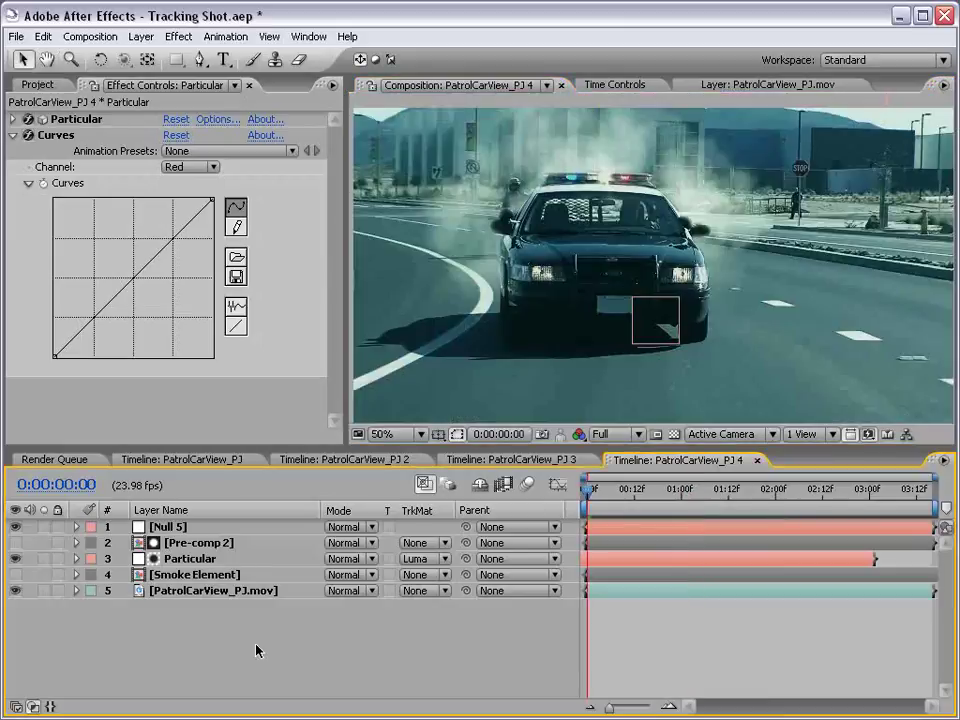
- Parent Particular to Null 5, scrub to 0:00:00:14 and run a RAM preview
click(189, 561)
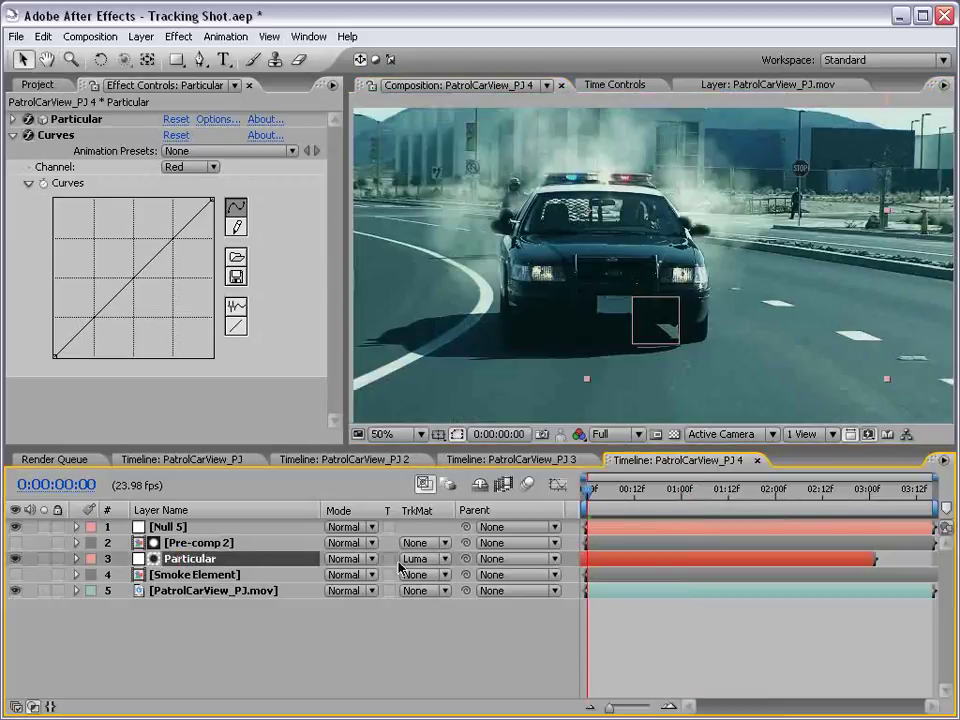
drag(465, 558, 165, 527)
click(681, 639)
drag(614, 490, 641, 490)
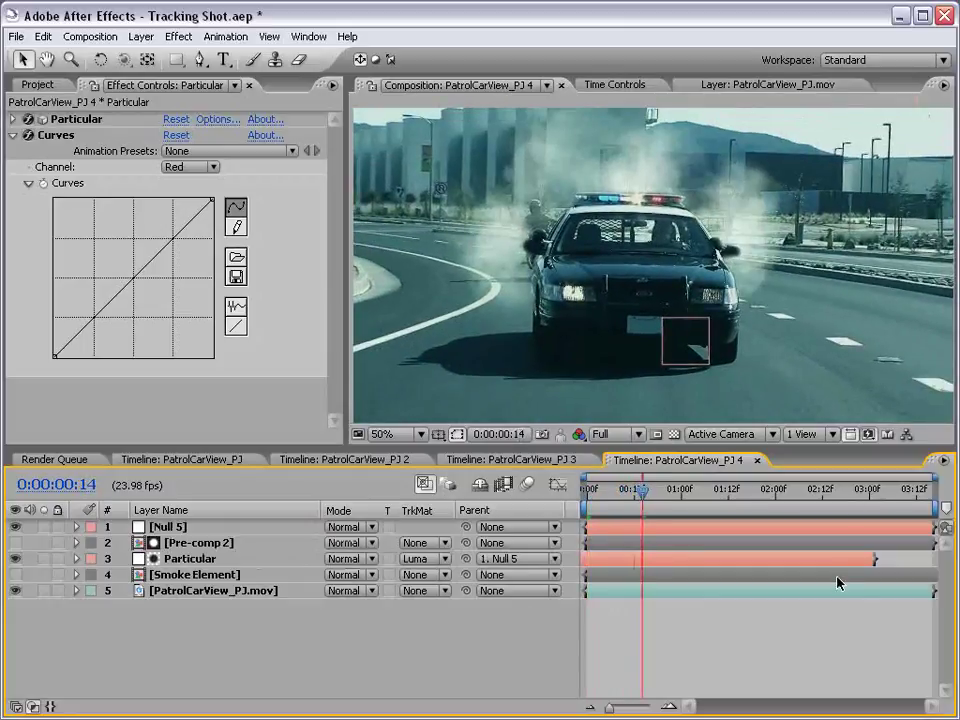
key(KP_0)
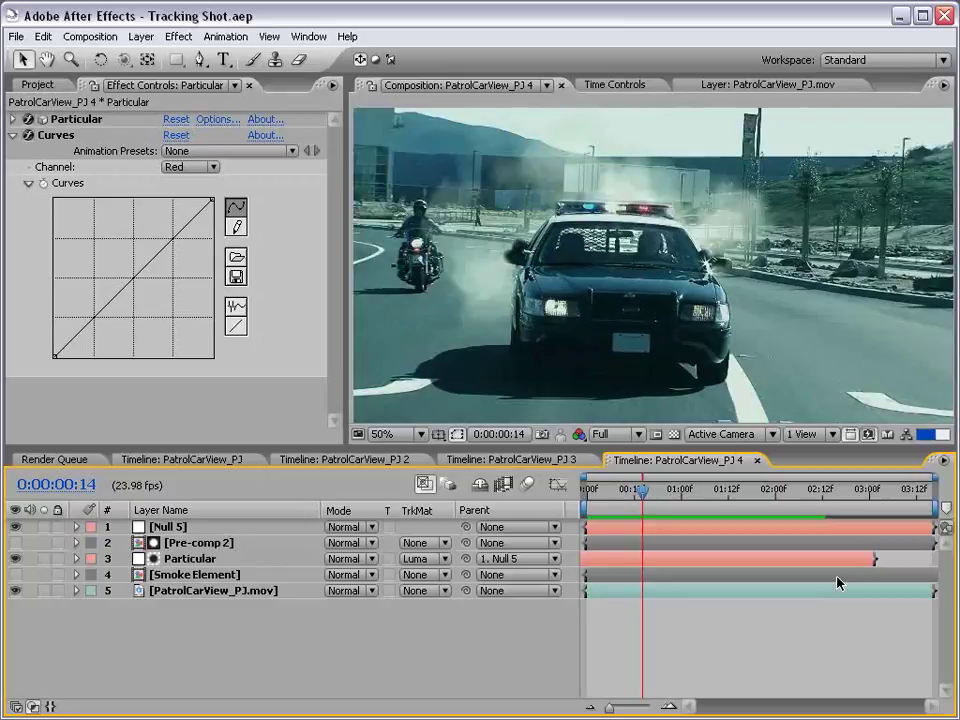